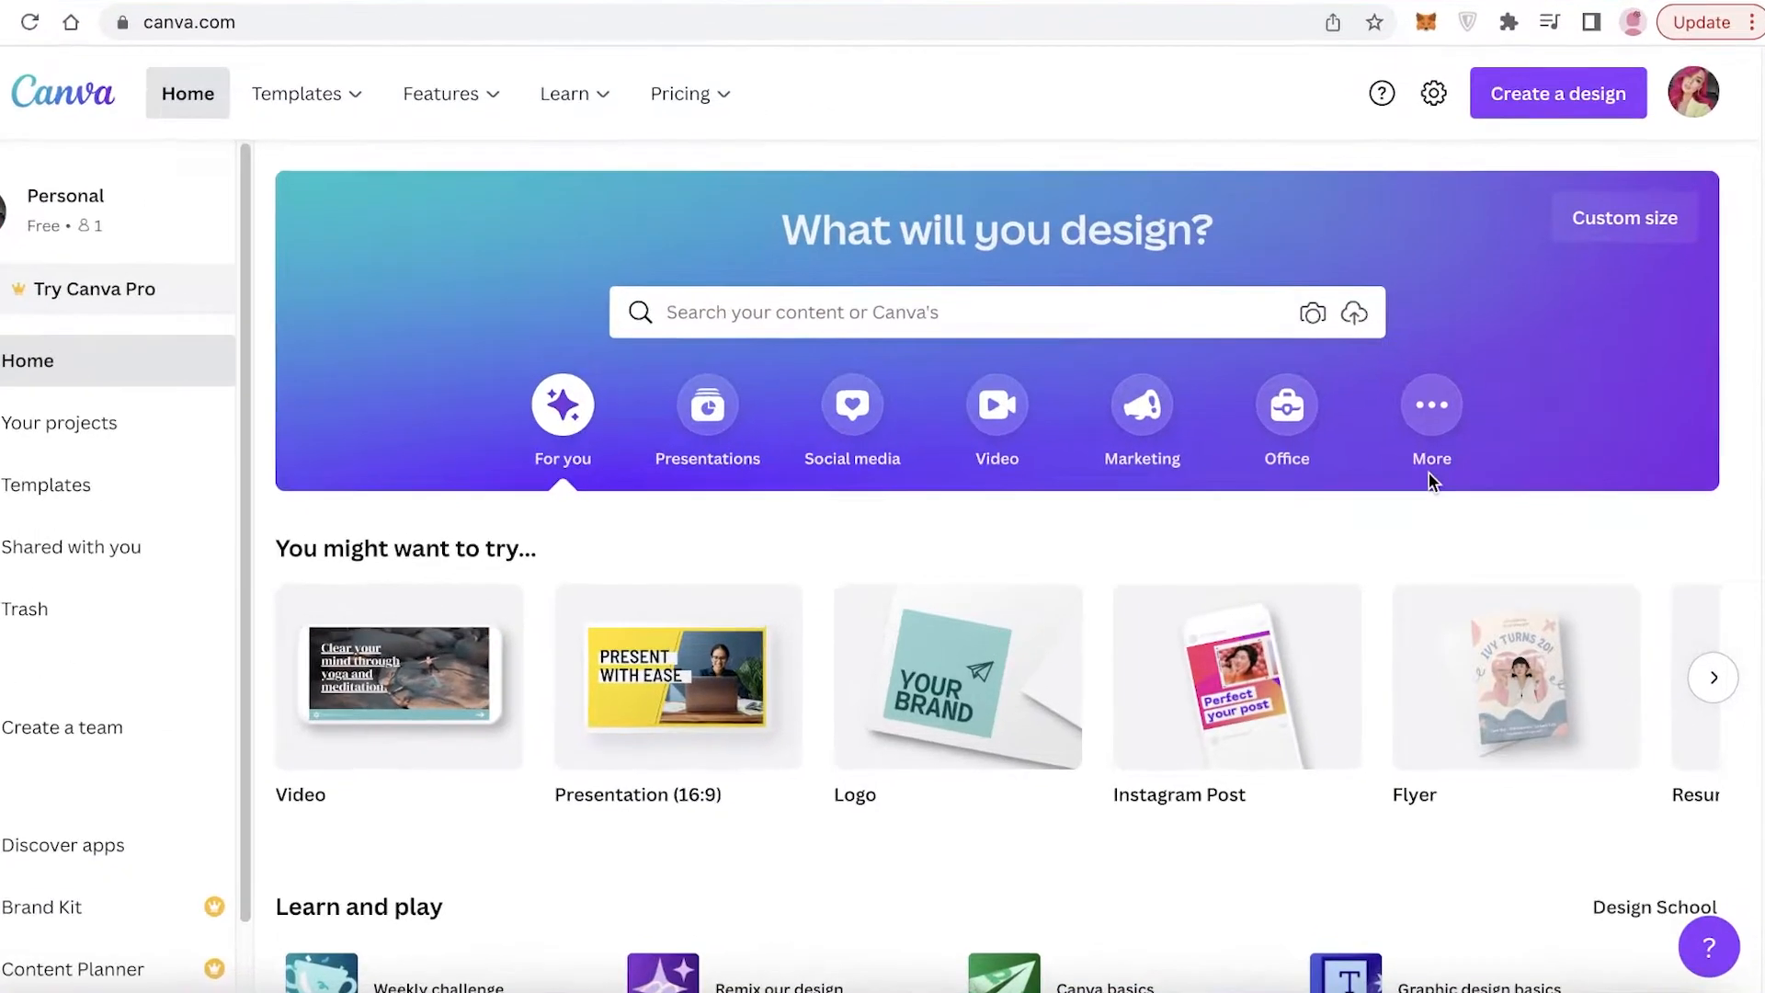
scroll(1576, 276, down, 3)
scroll(1655, 220, up, 3)
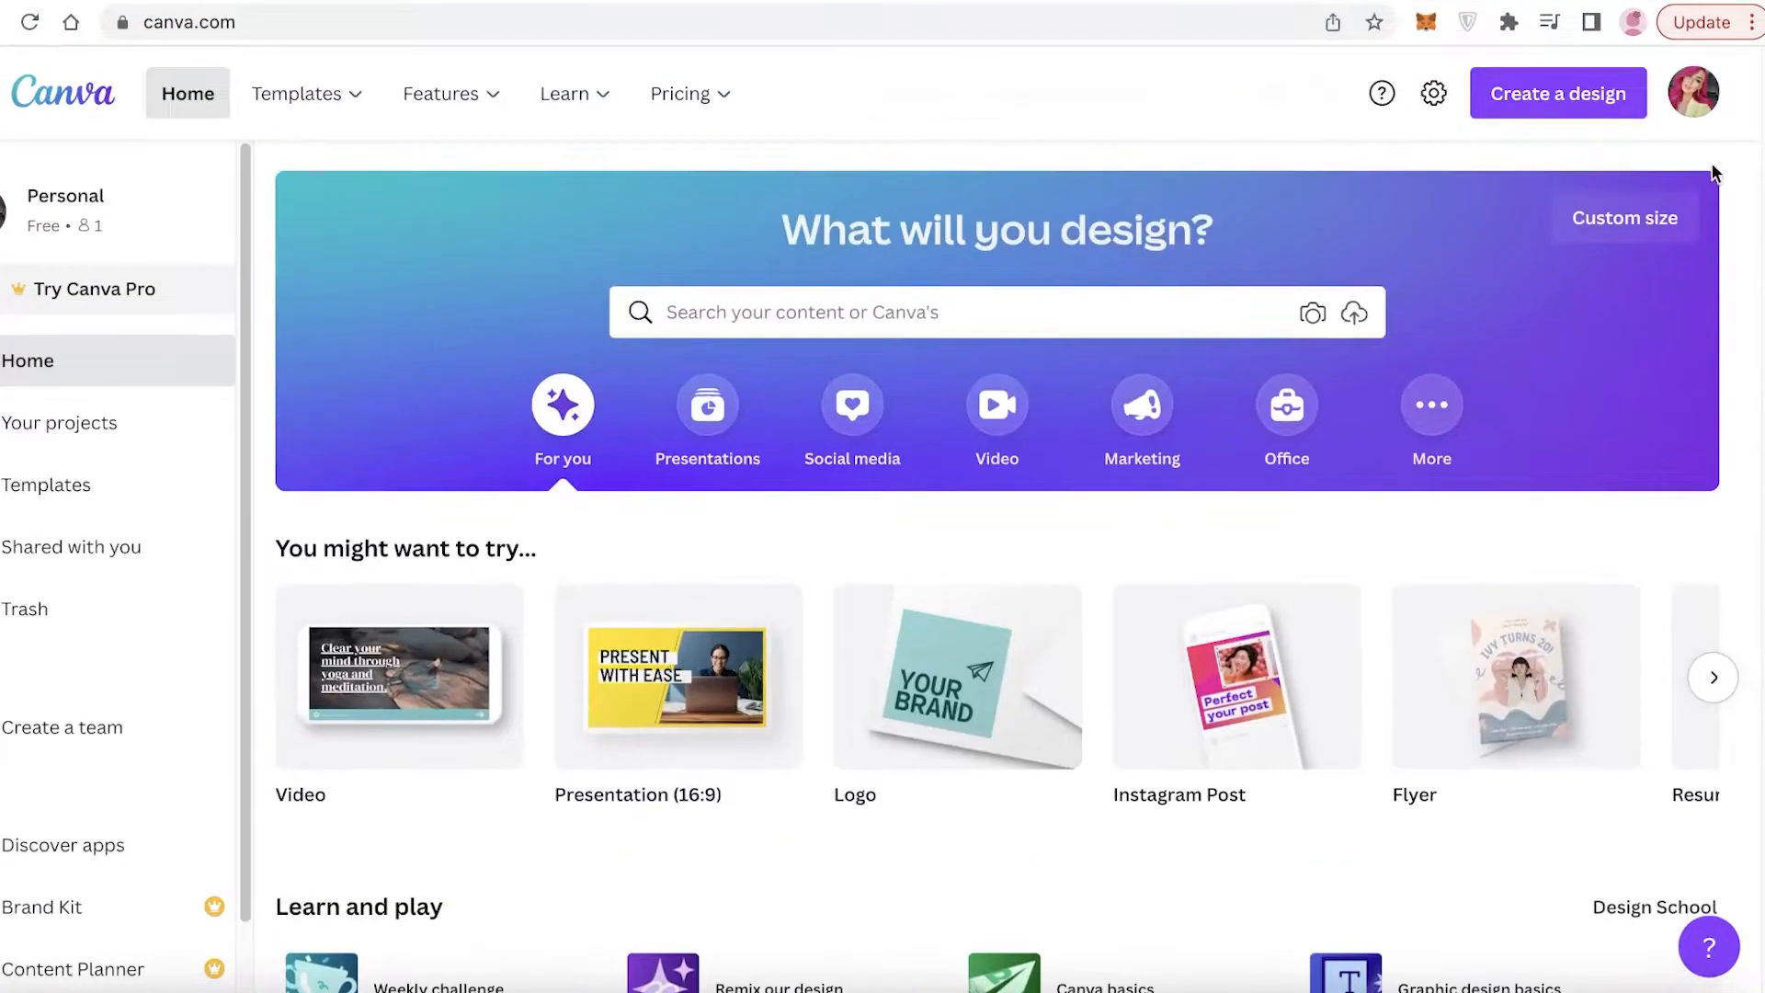
click(1700, 103)
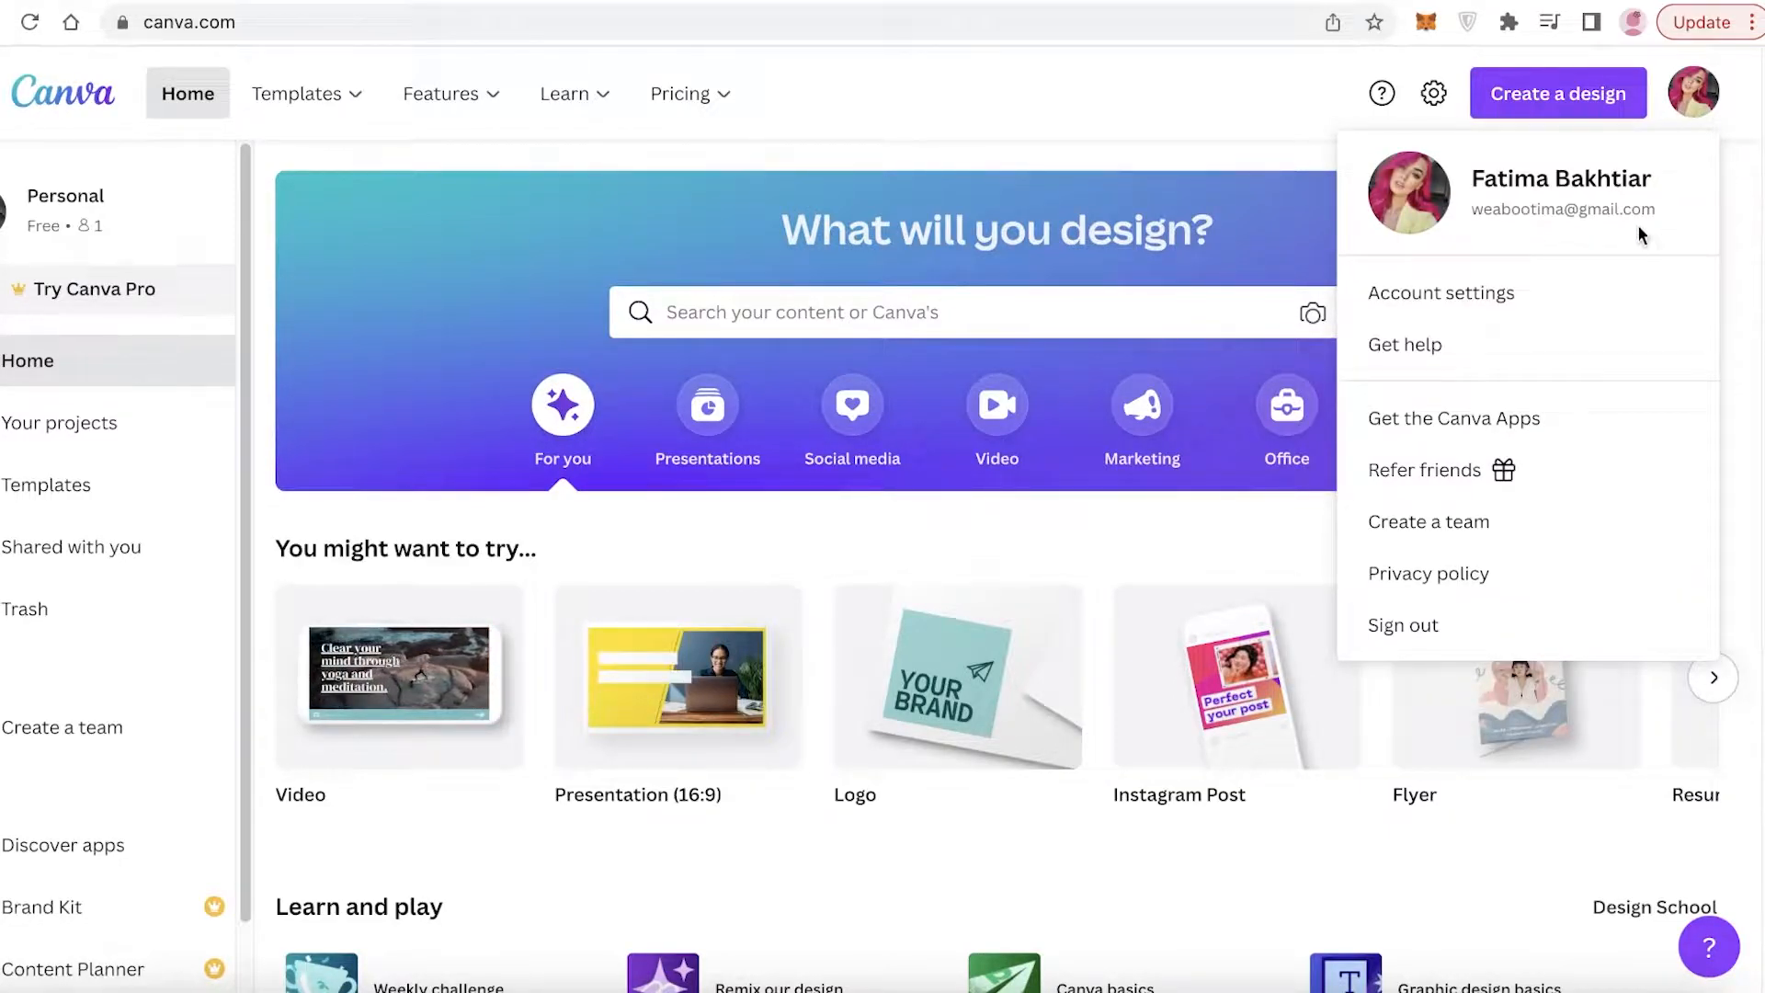
click(1706, 106)
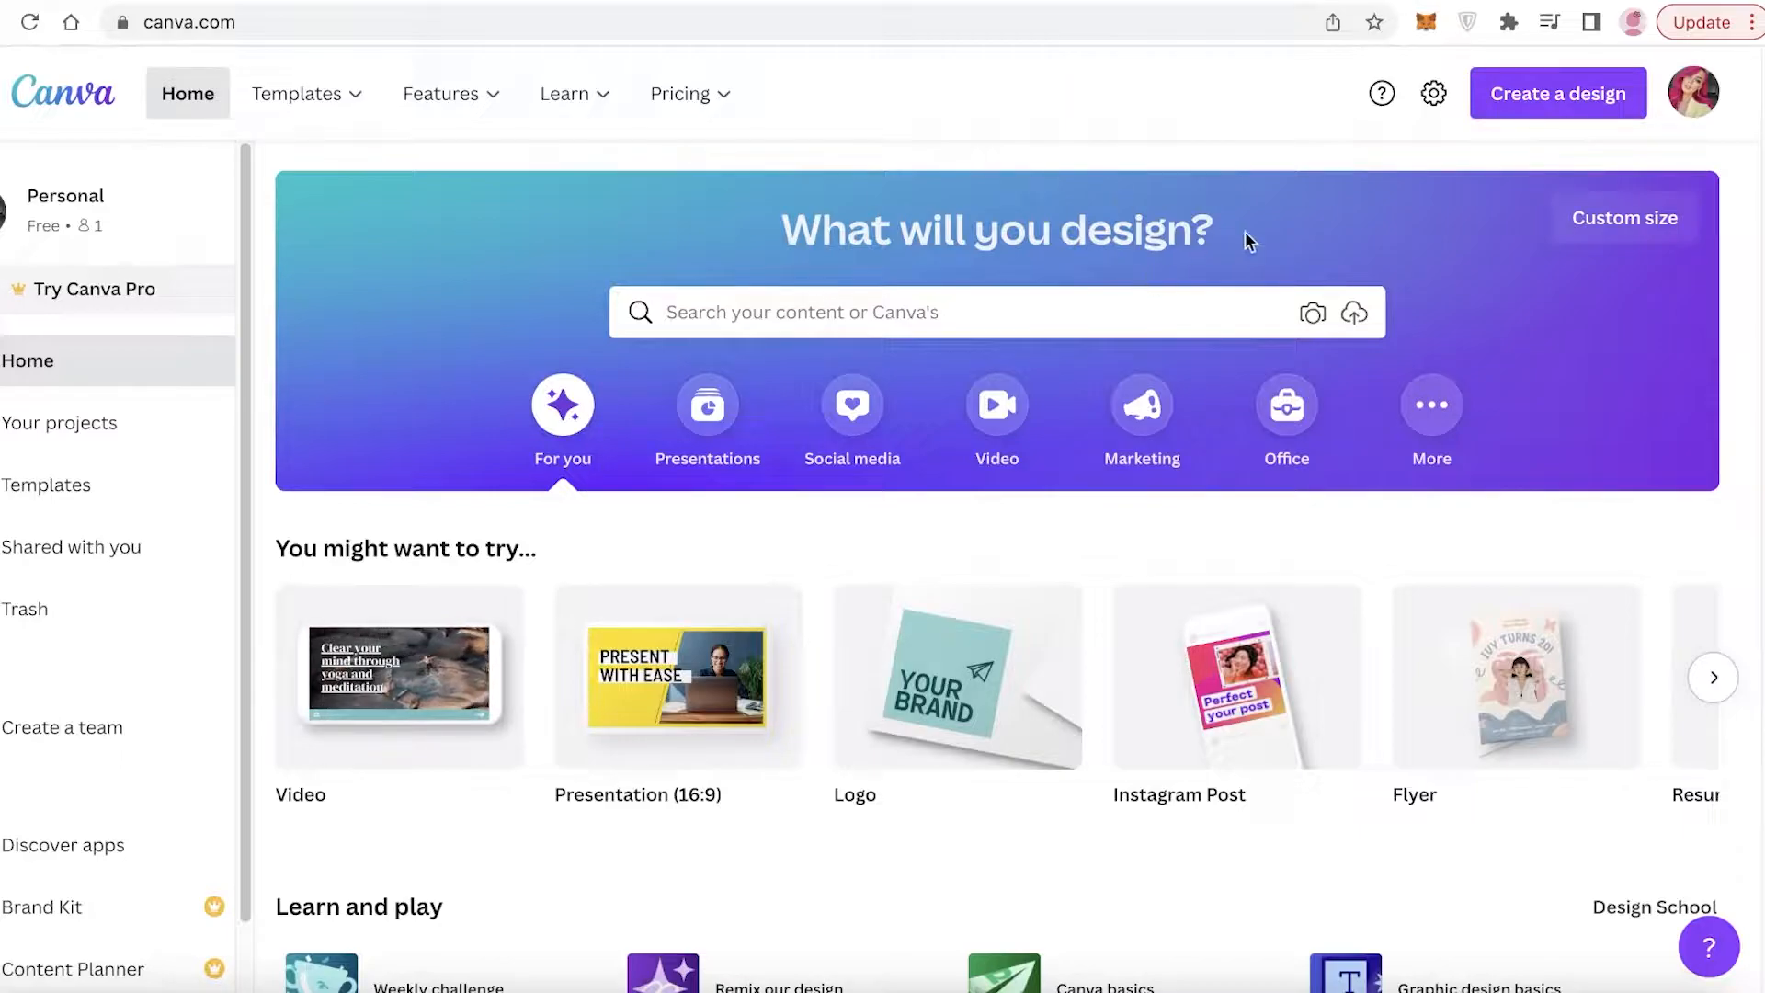
scroll(680, 662, down, 1)
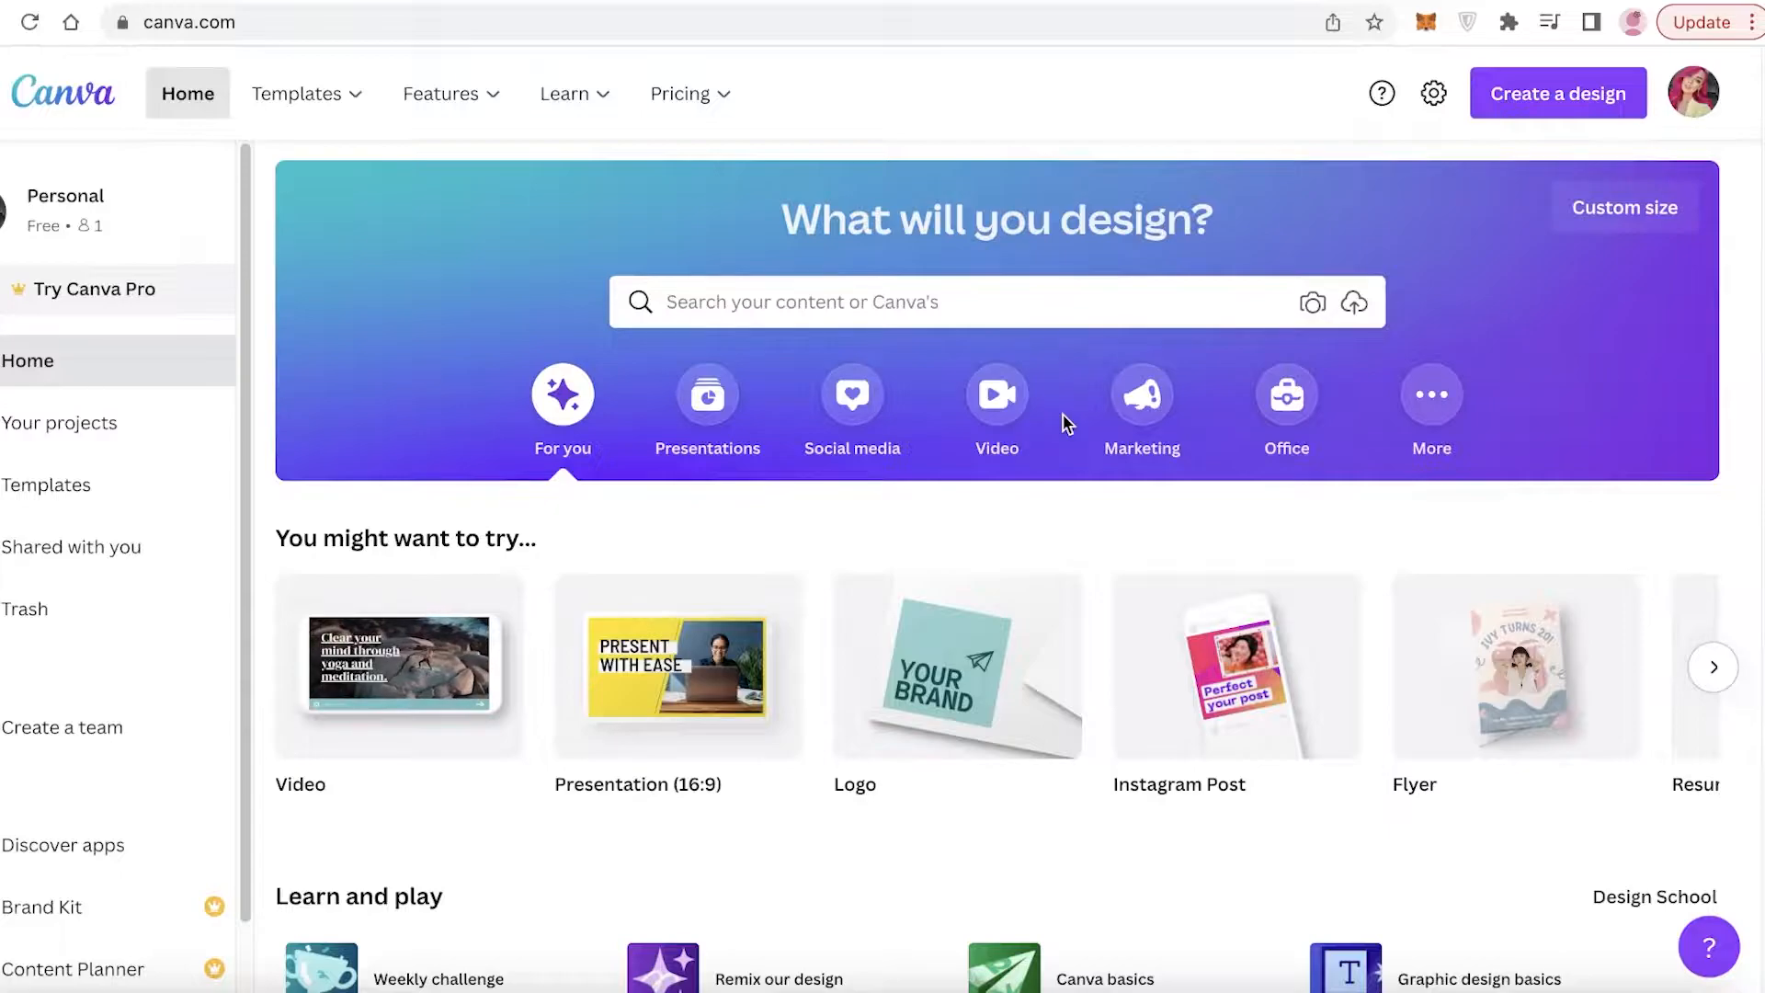
scroll(790, 598, down, 2)
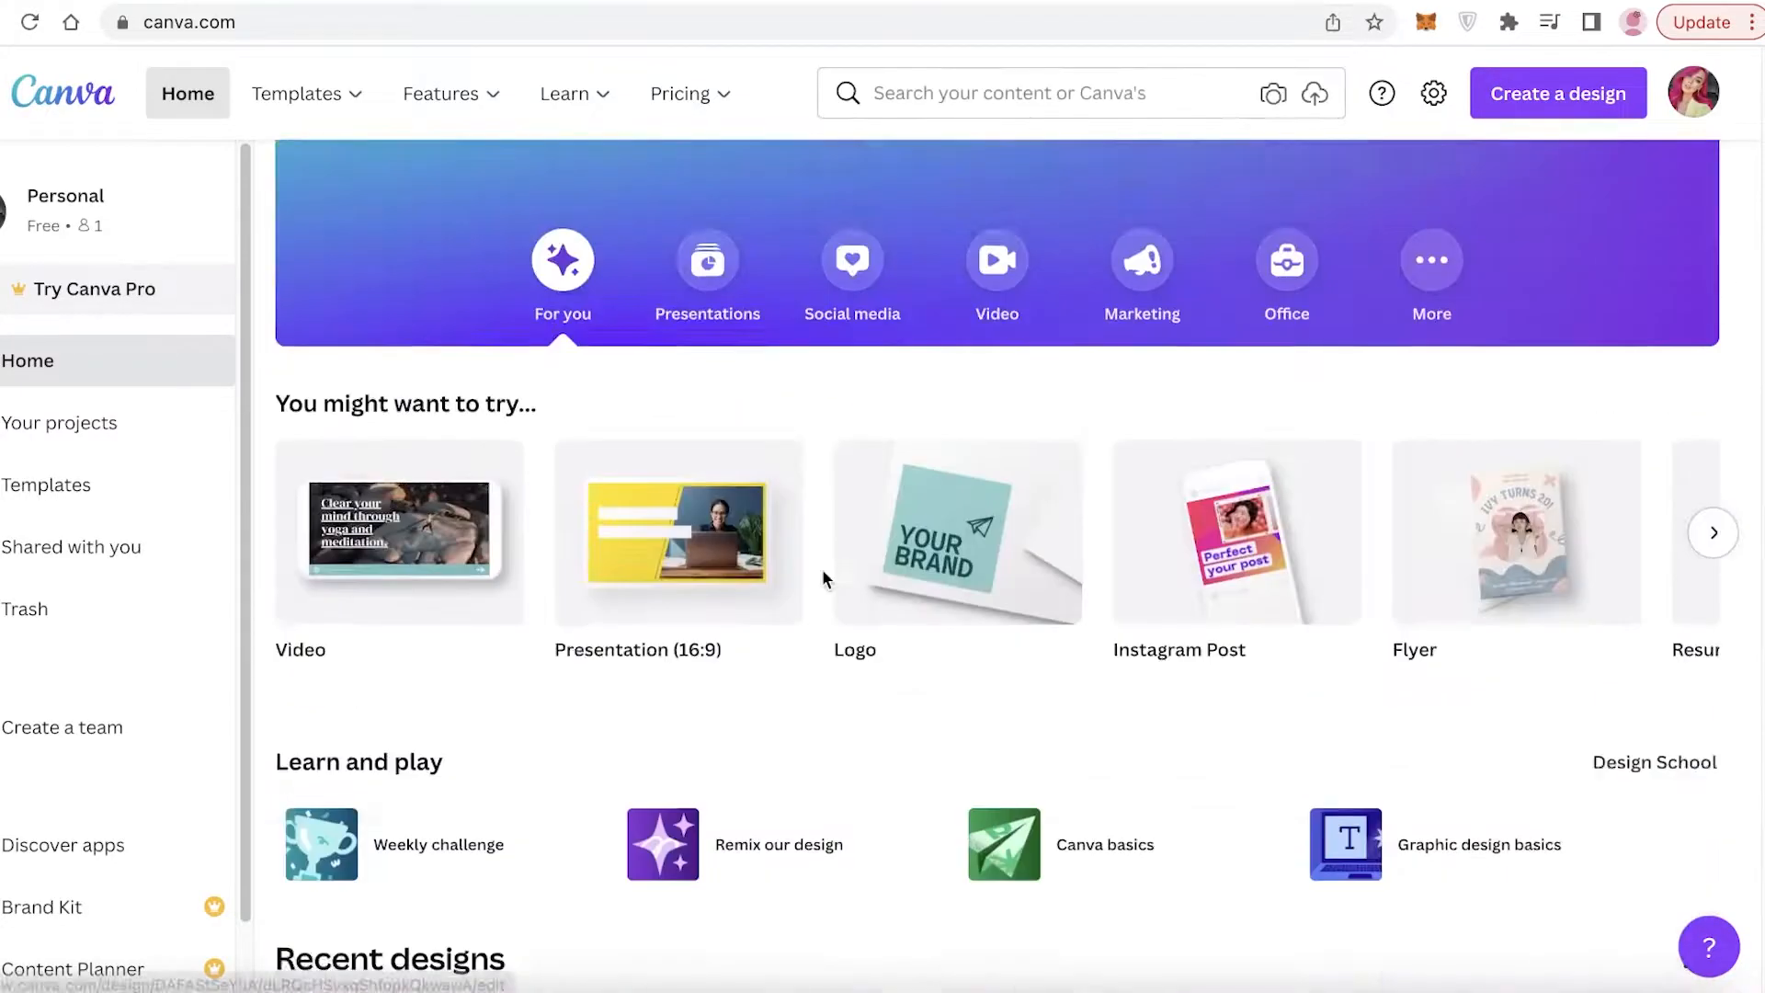
scroll(822, 569, up, 2)
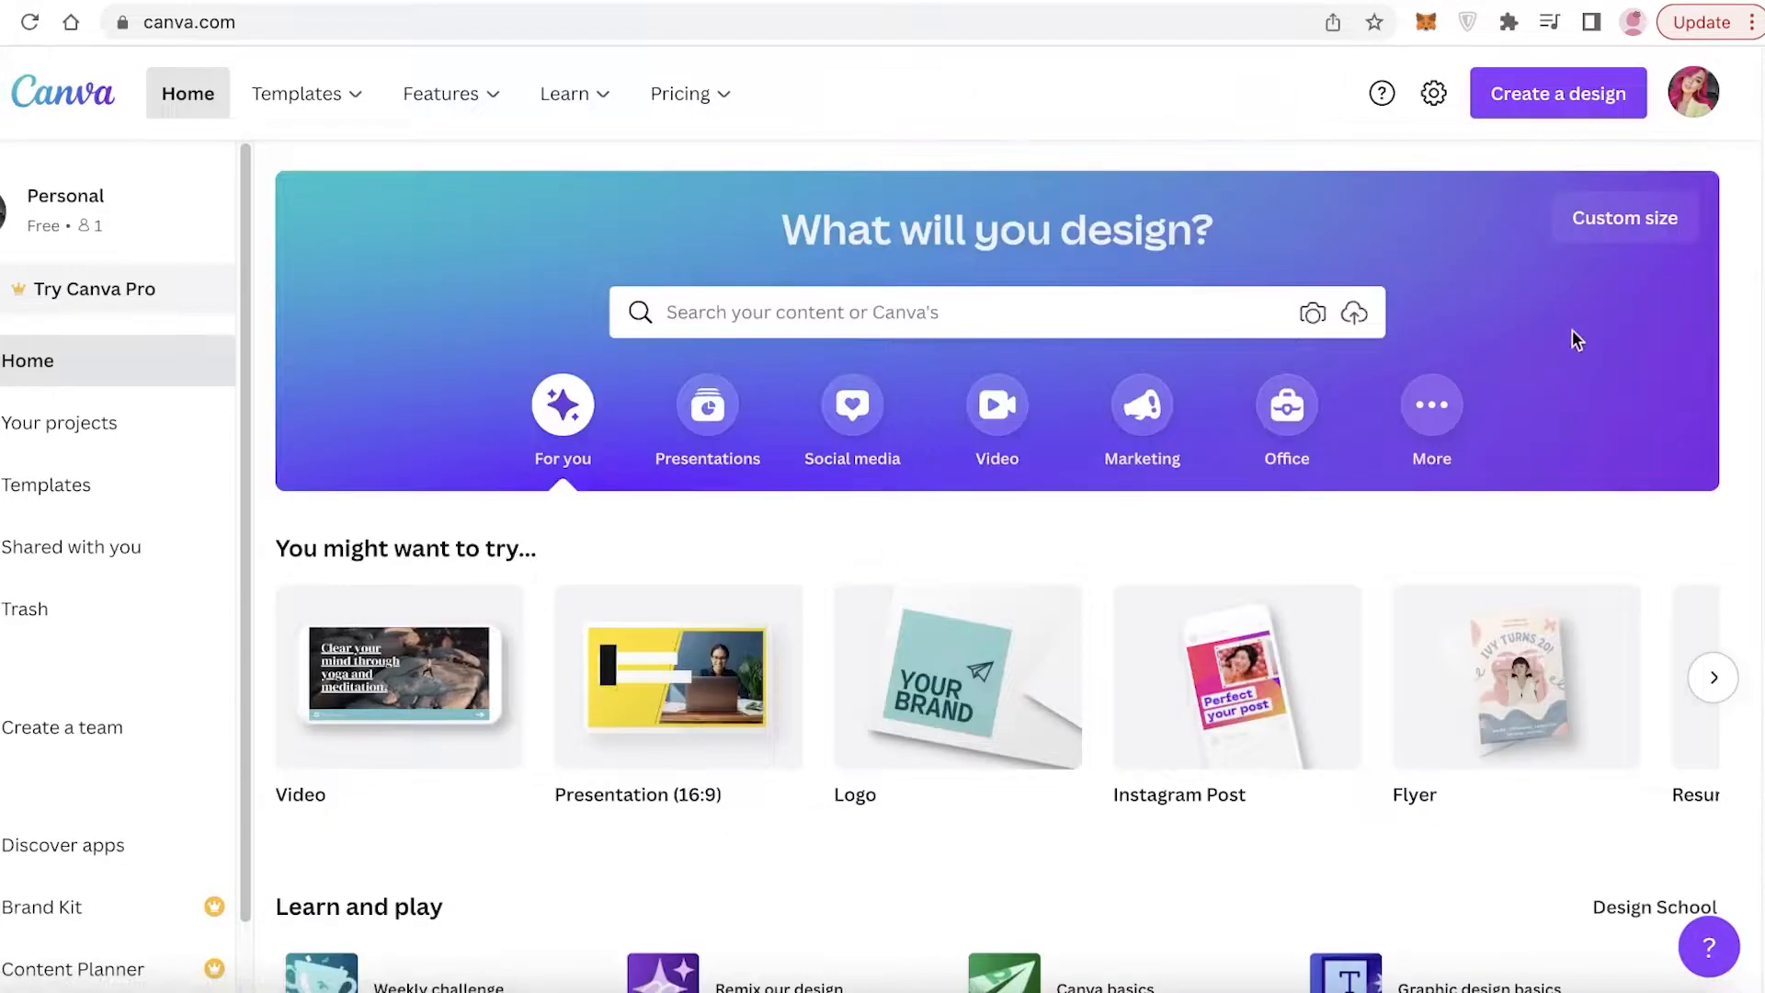
Create a new custom-size design measuring 10 × 10 inches.
click(1630, 227)
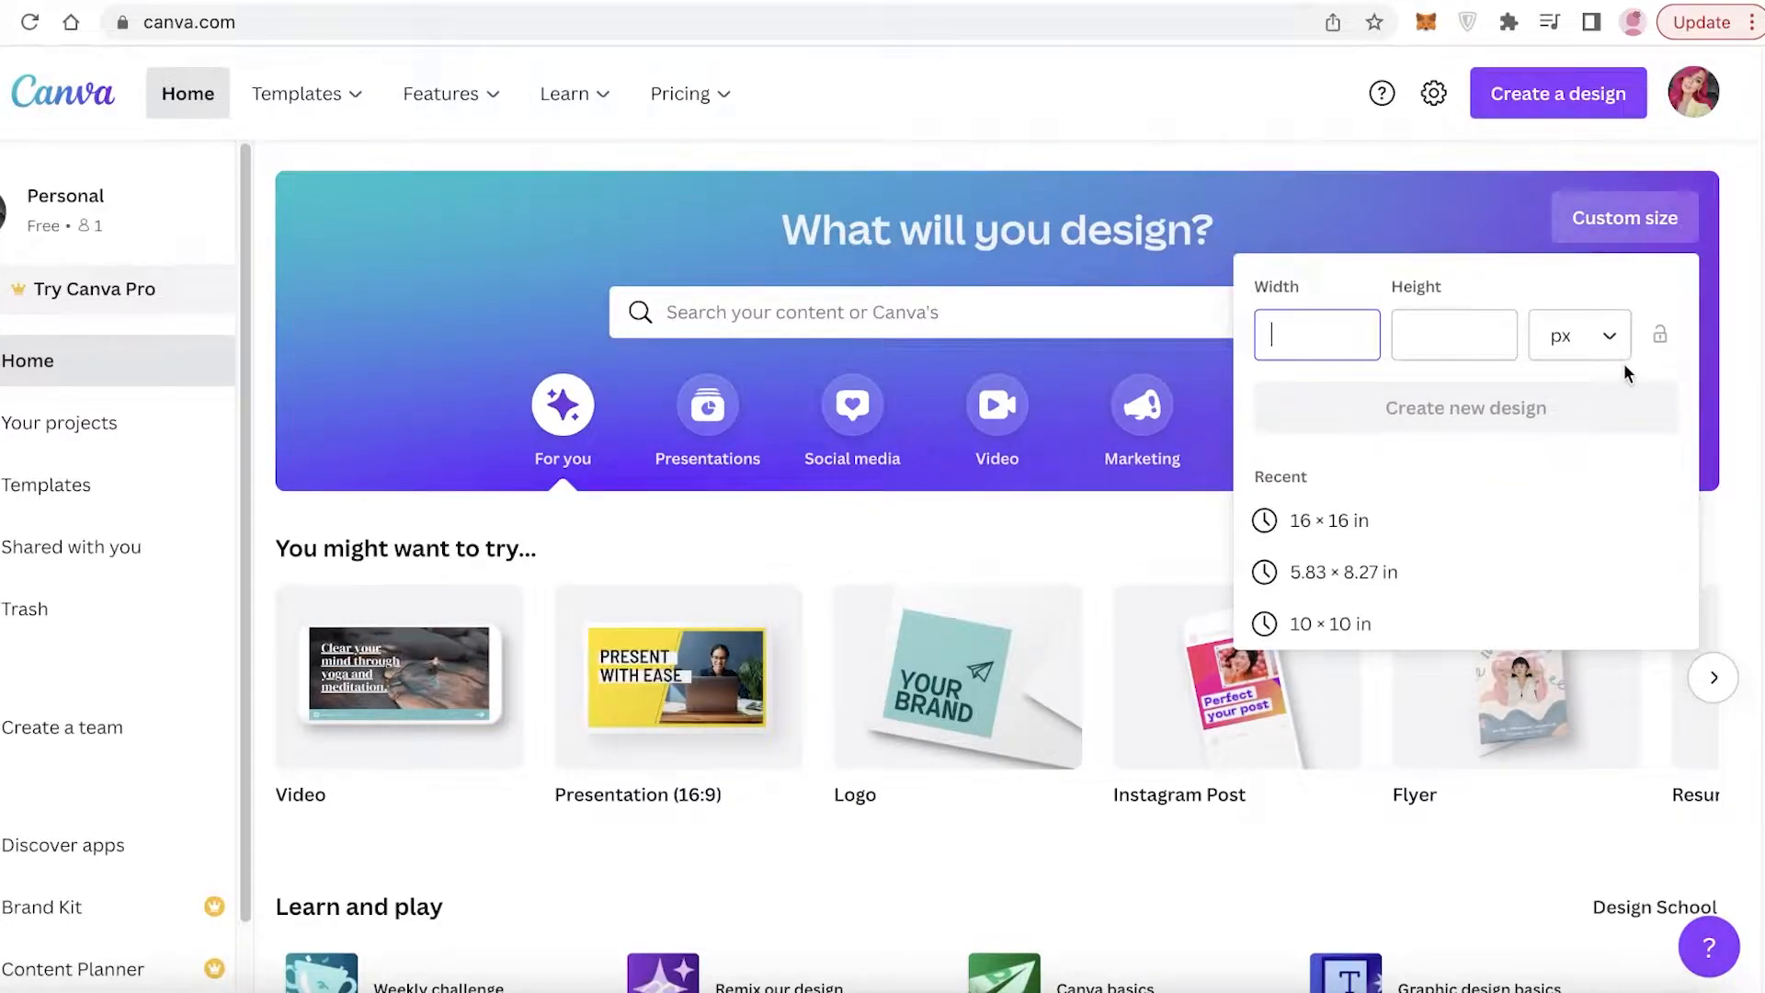
click(1579, 339)
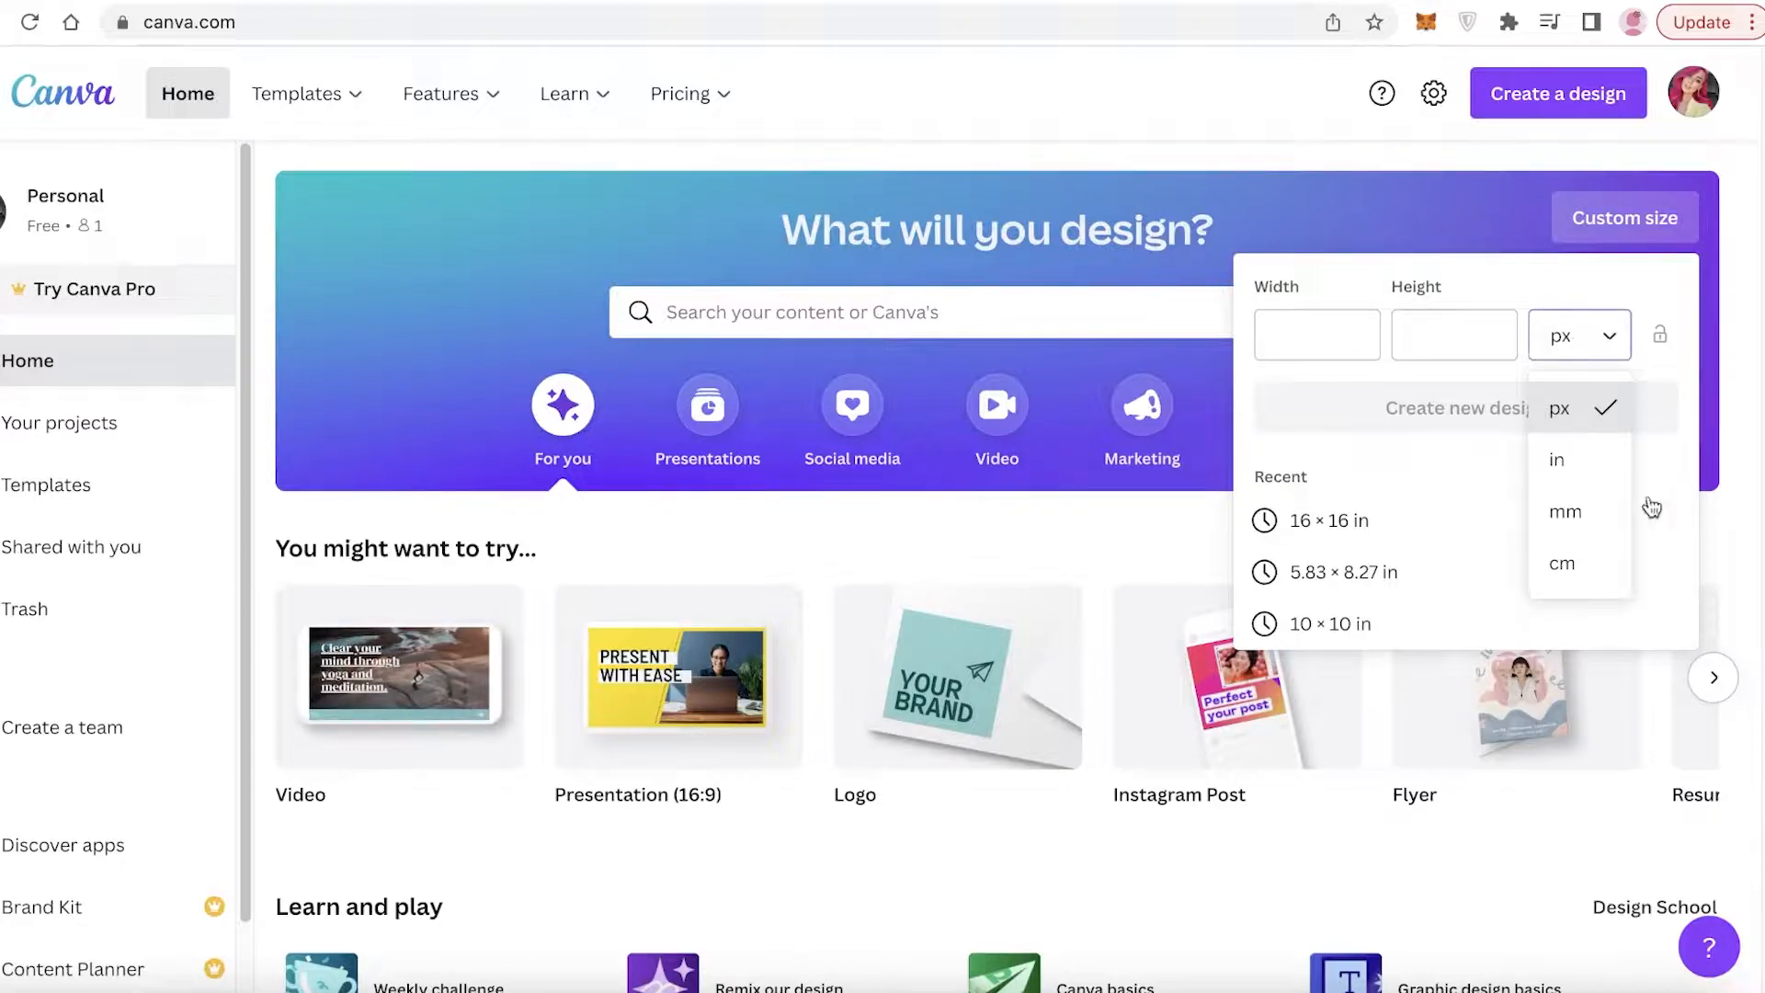
click(1563, 459)
click(1307, 340)
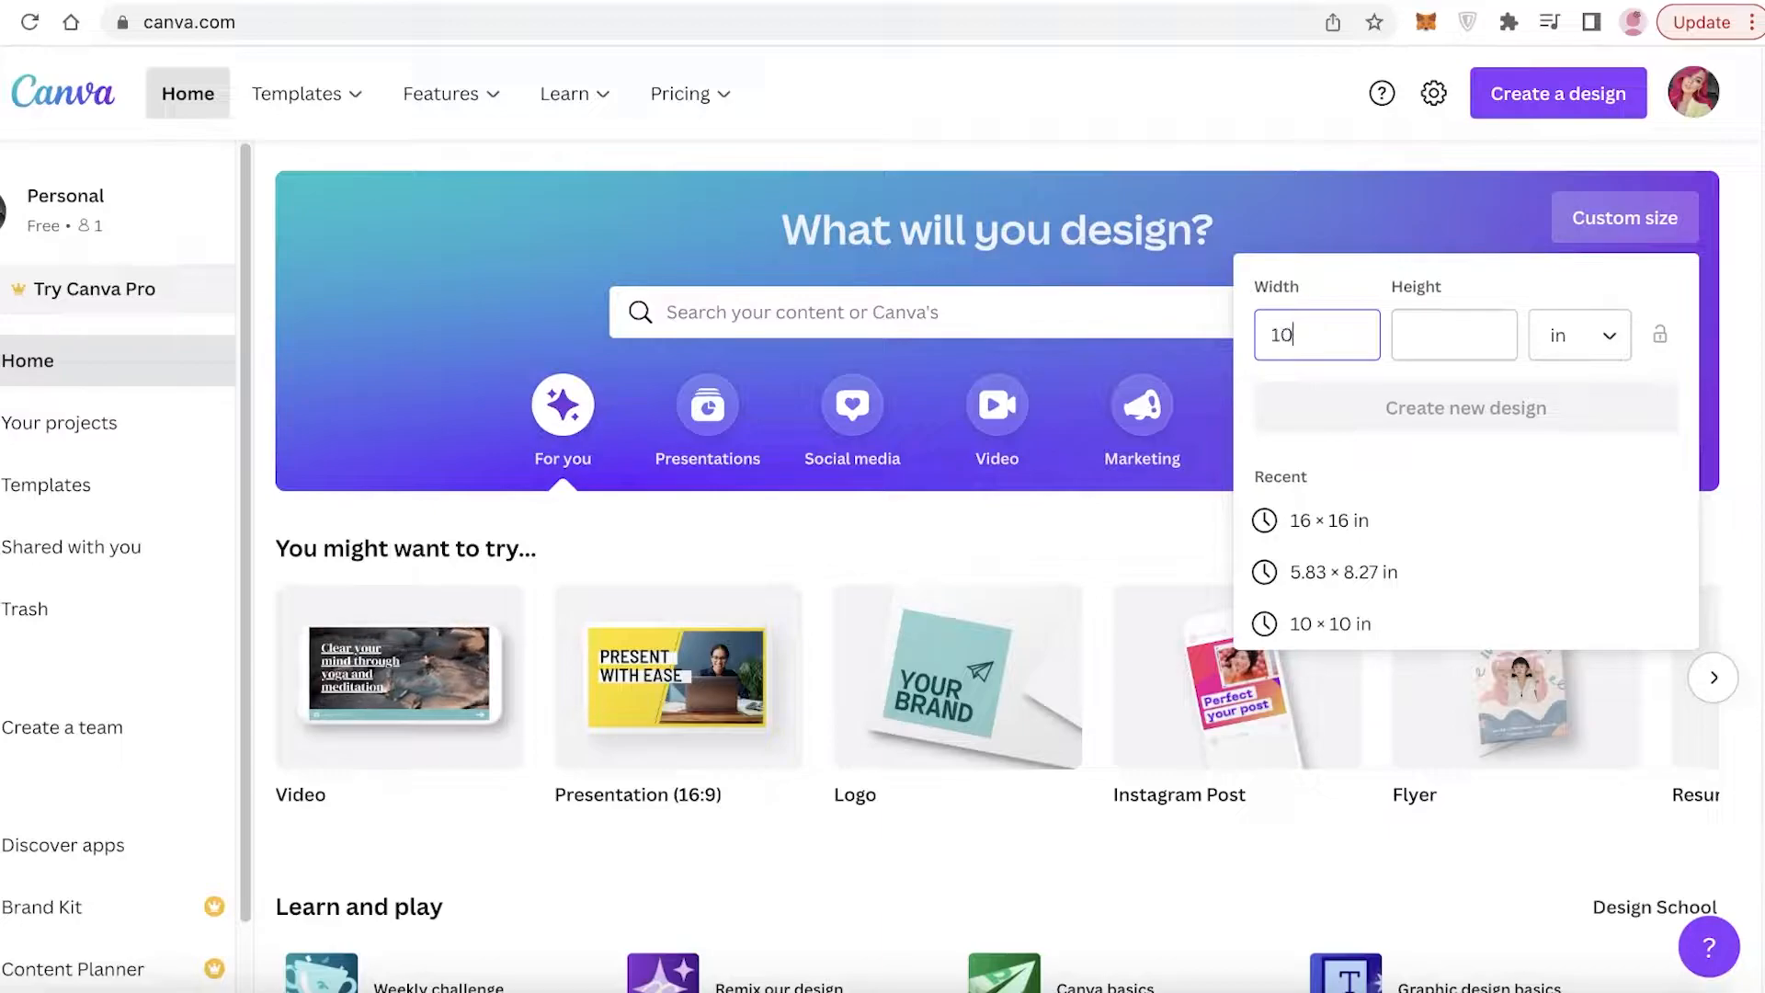
click(1431, 314)
text(10)
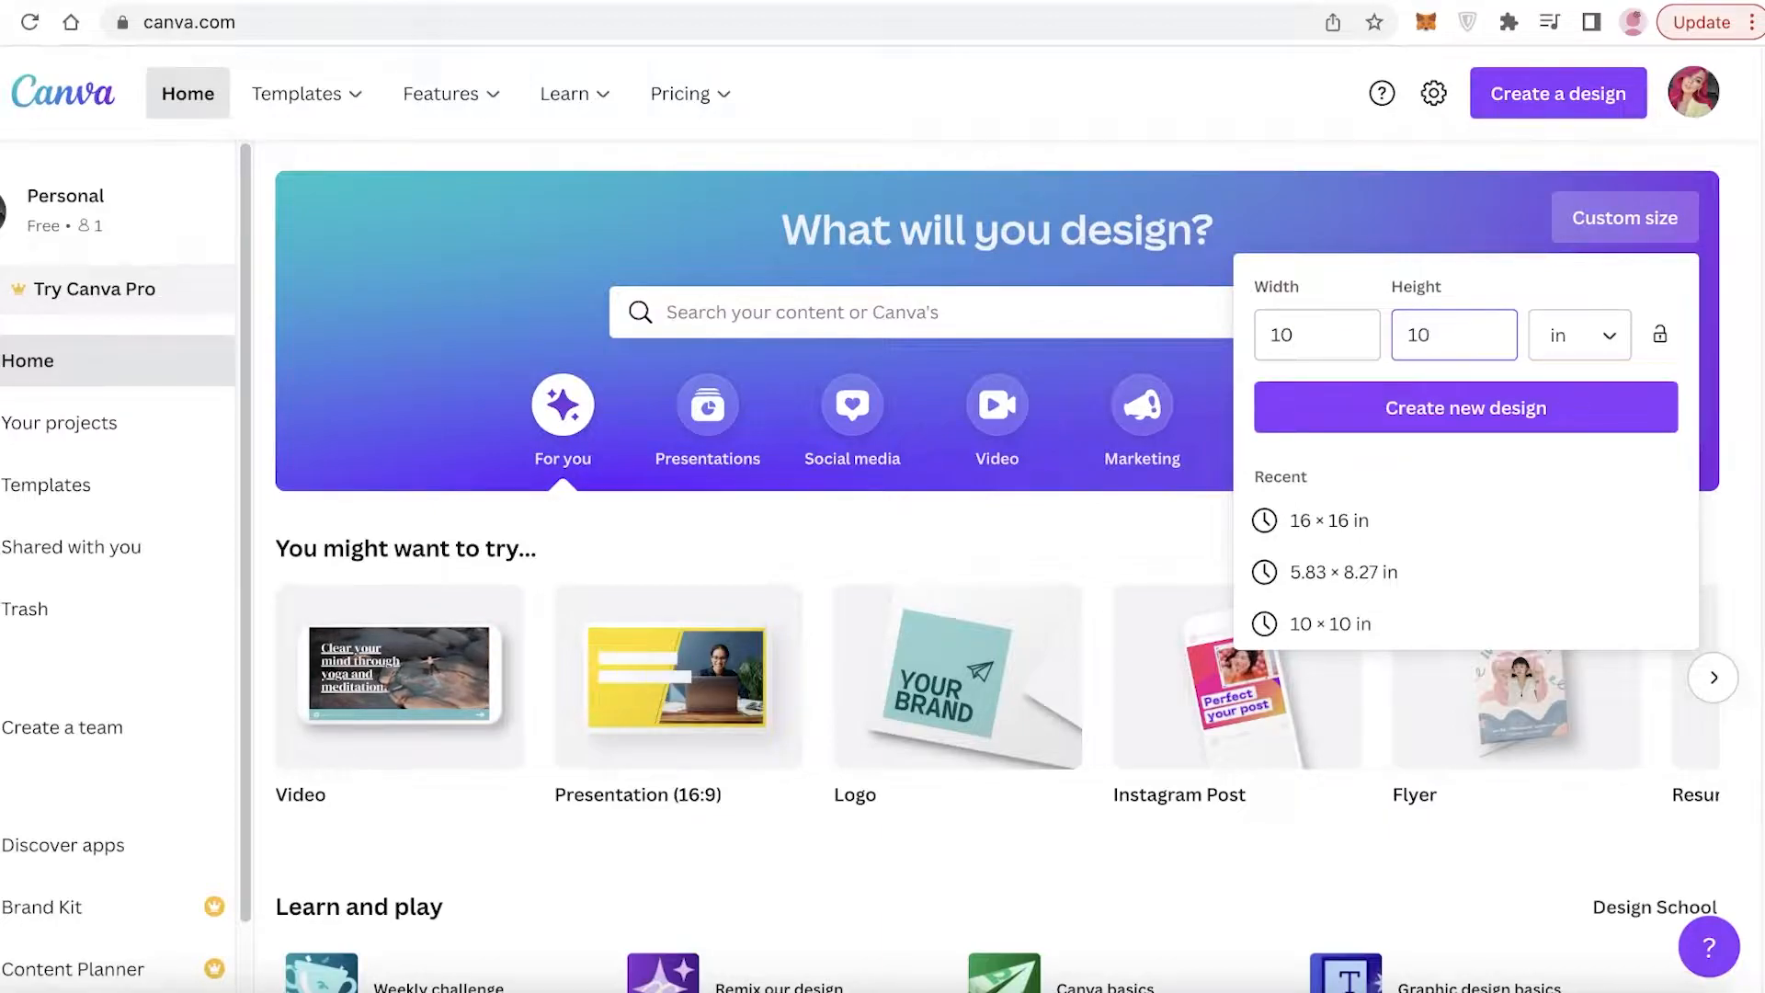
key(Return)
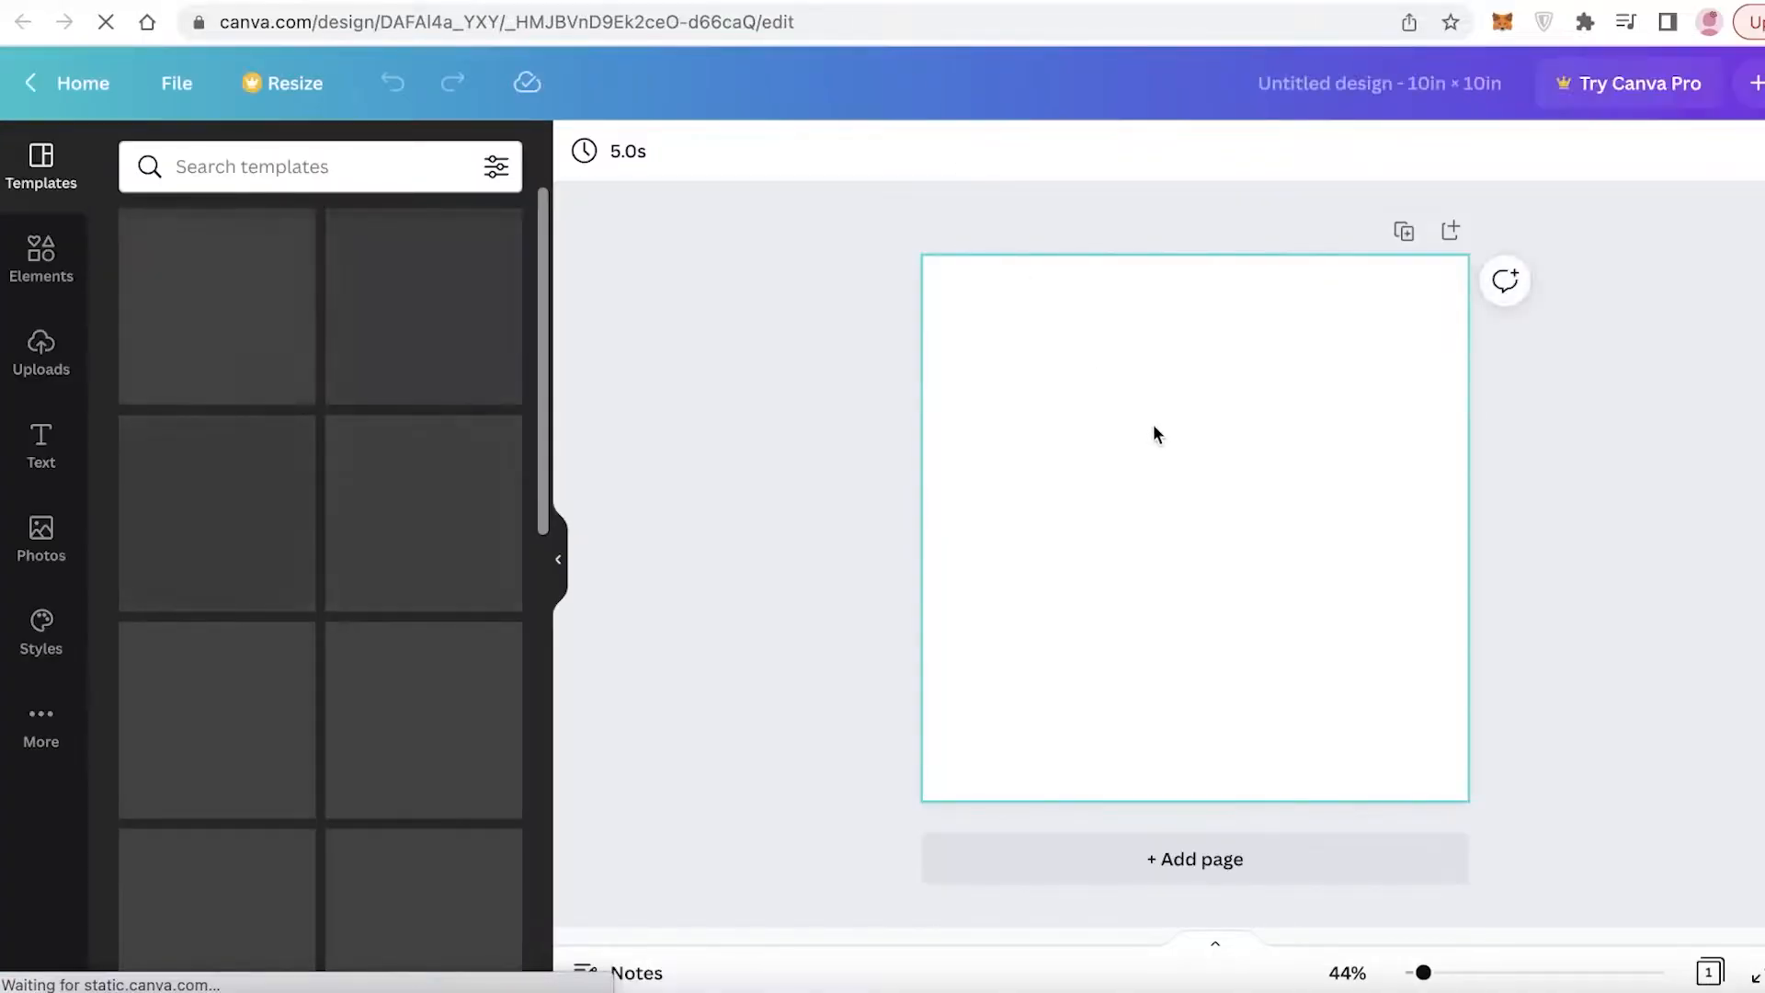
Set the blank page's background to a custom pale pink, #FFF1FB, and deselect the page.
click(1593, 516)
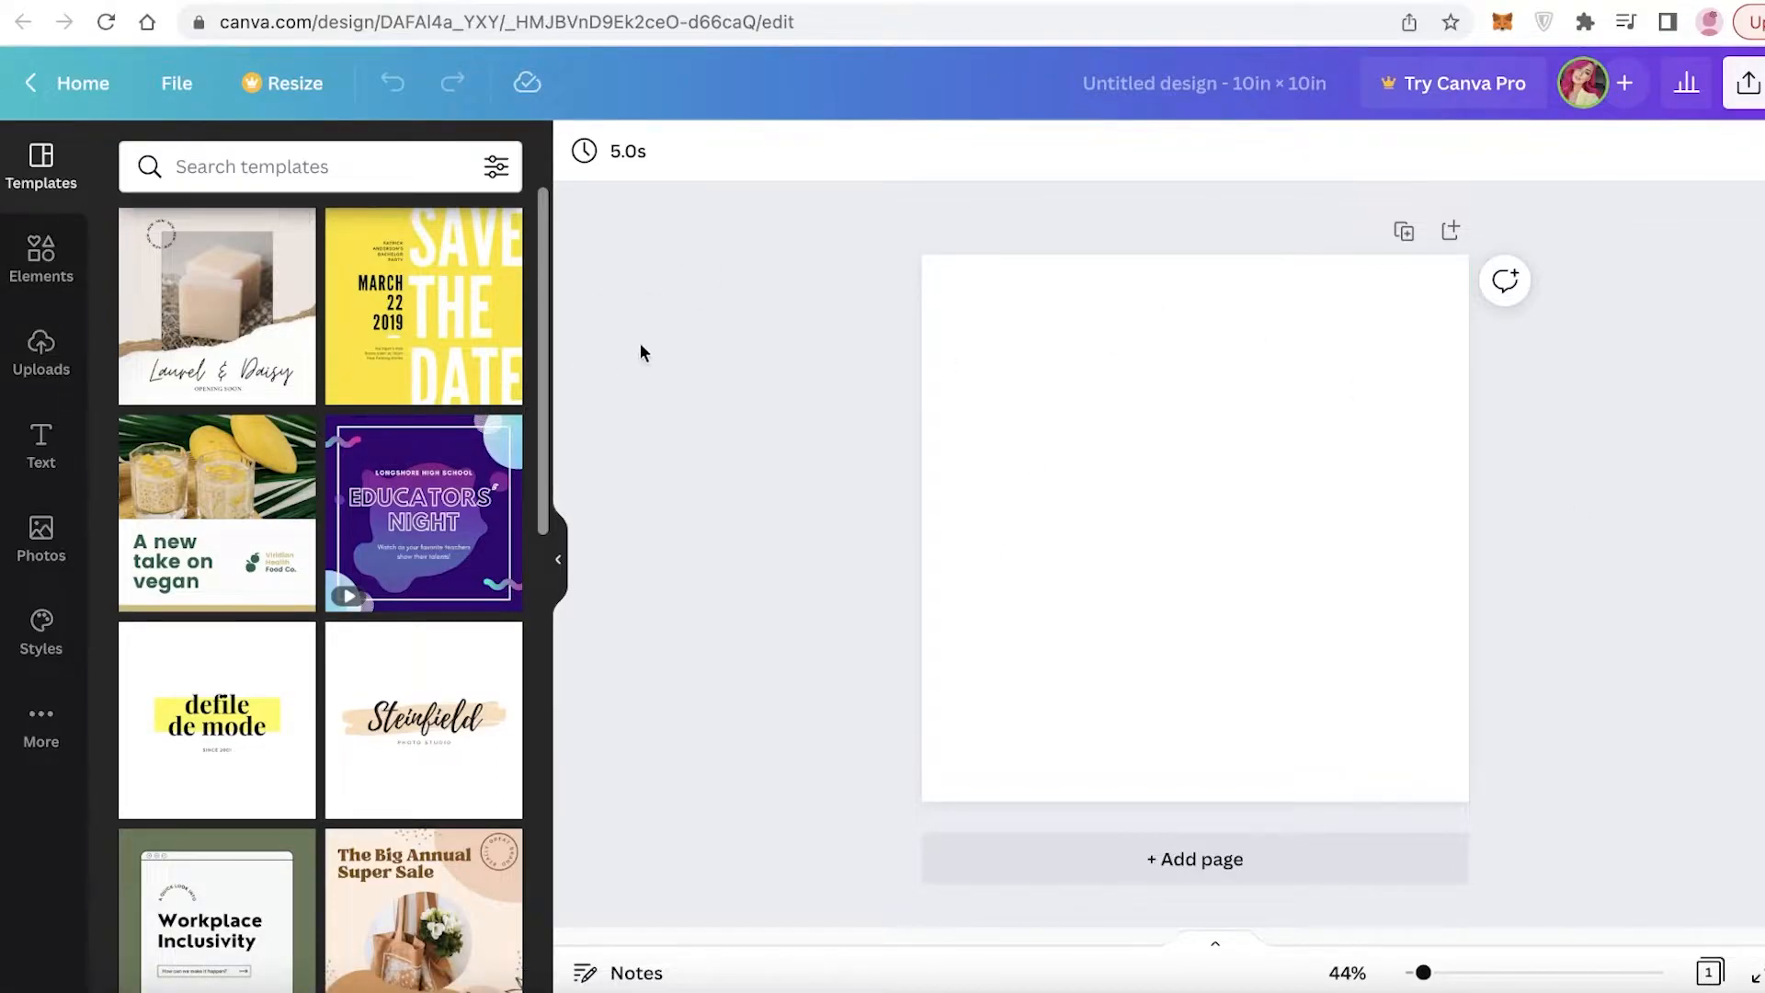
click(1102, 410)
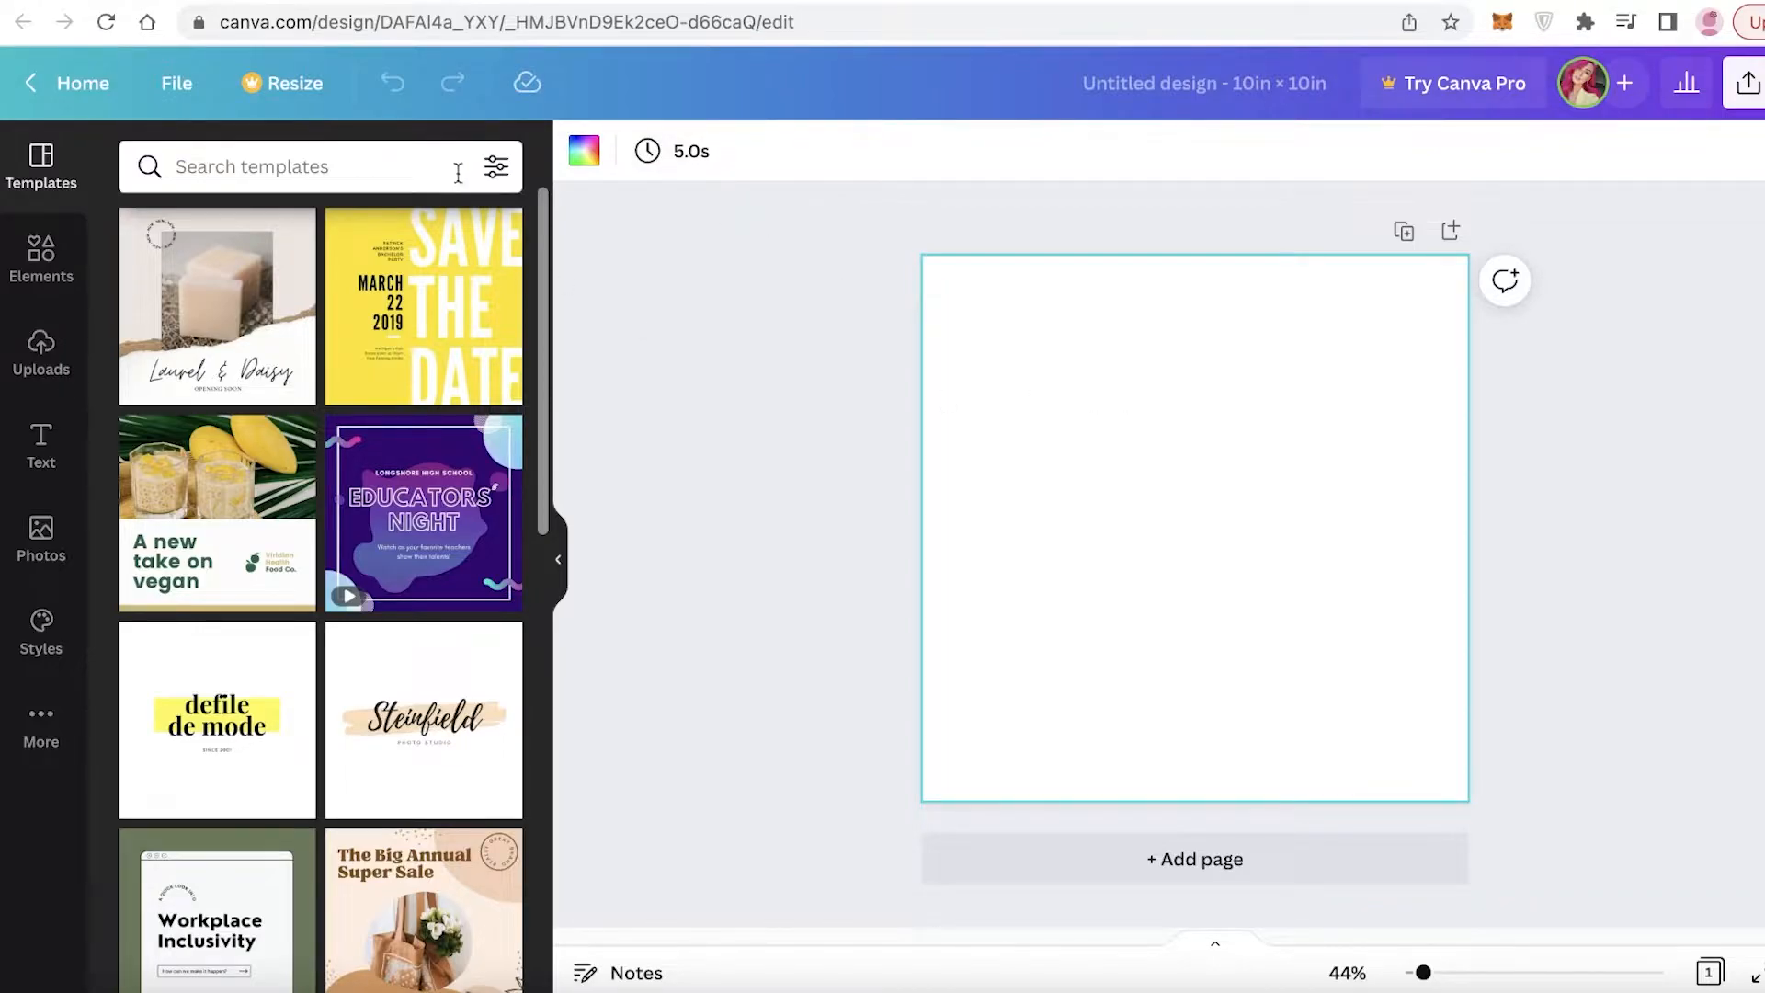
click(572, 154)
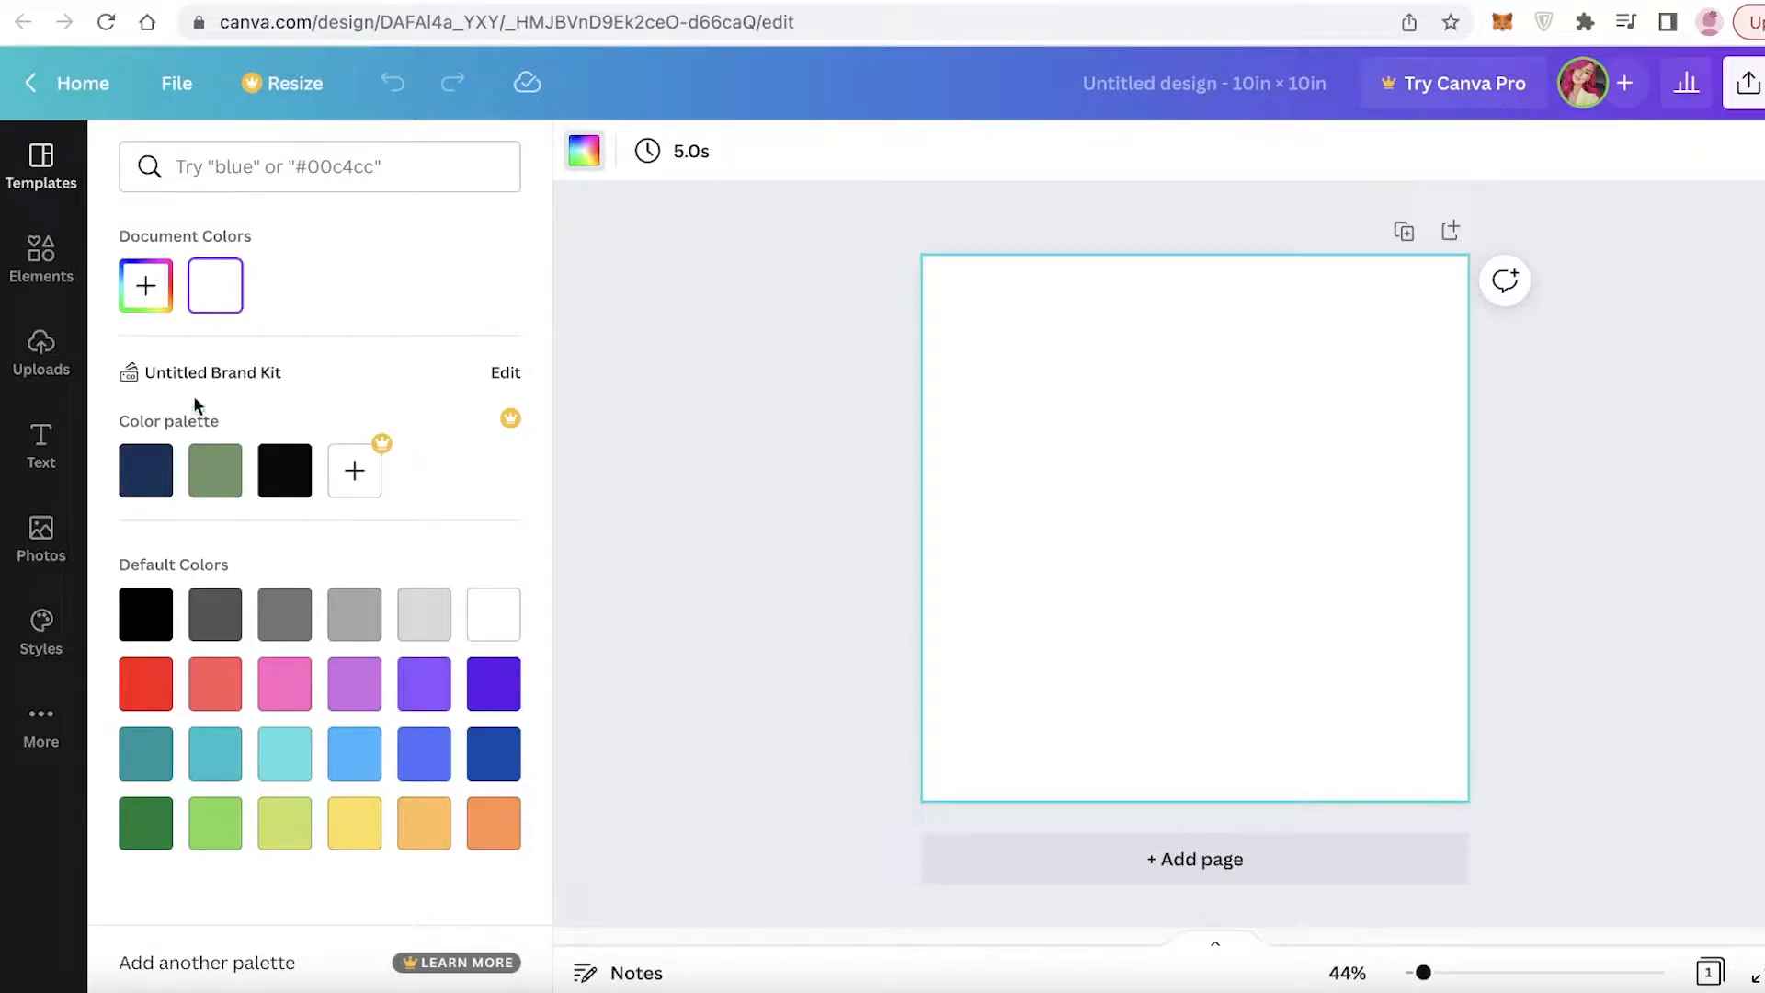
click(147, 289)
drag(210, 513, 431, 506)
drag(229, 387, 164, 351)
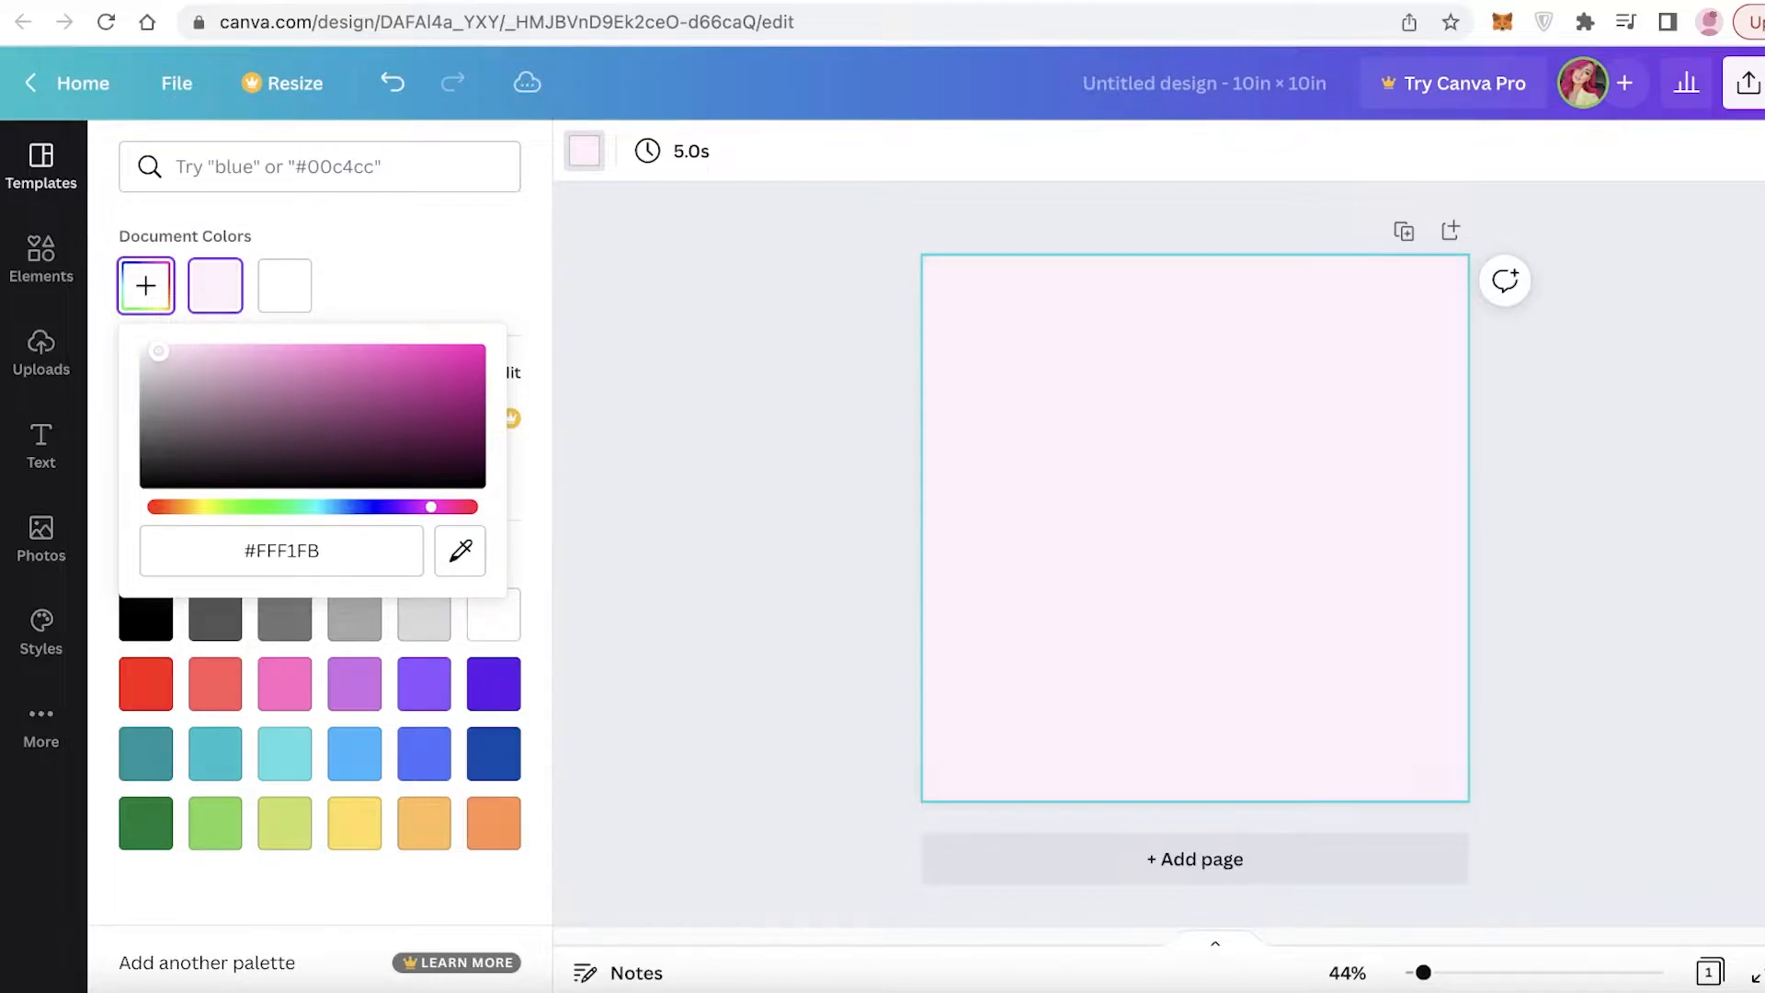
click(889, 377)
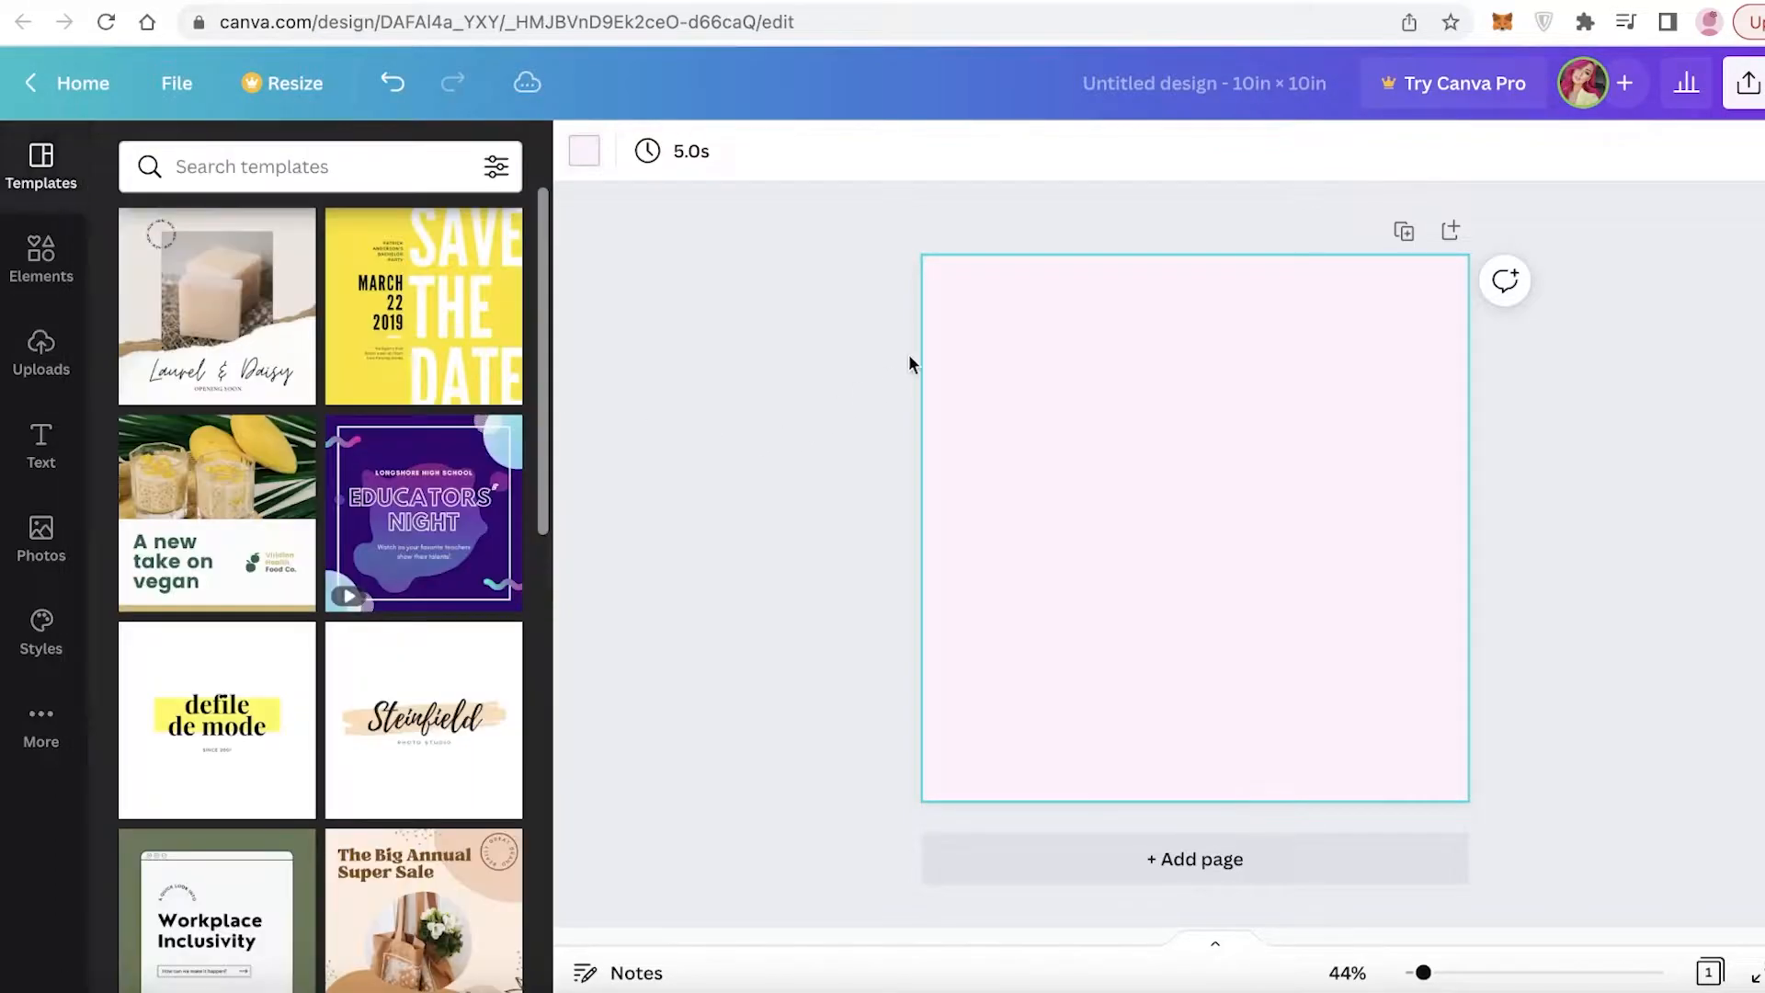
click(733, 328)
key(F2)
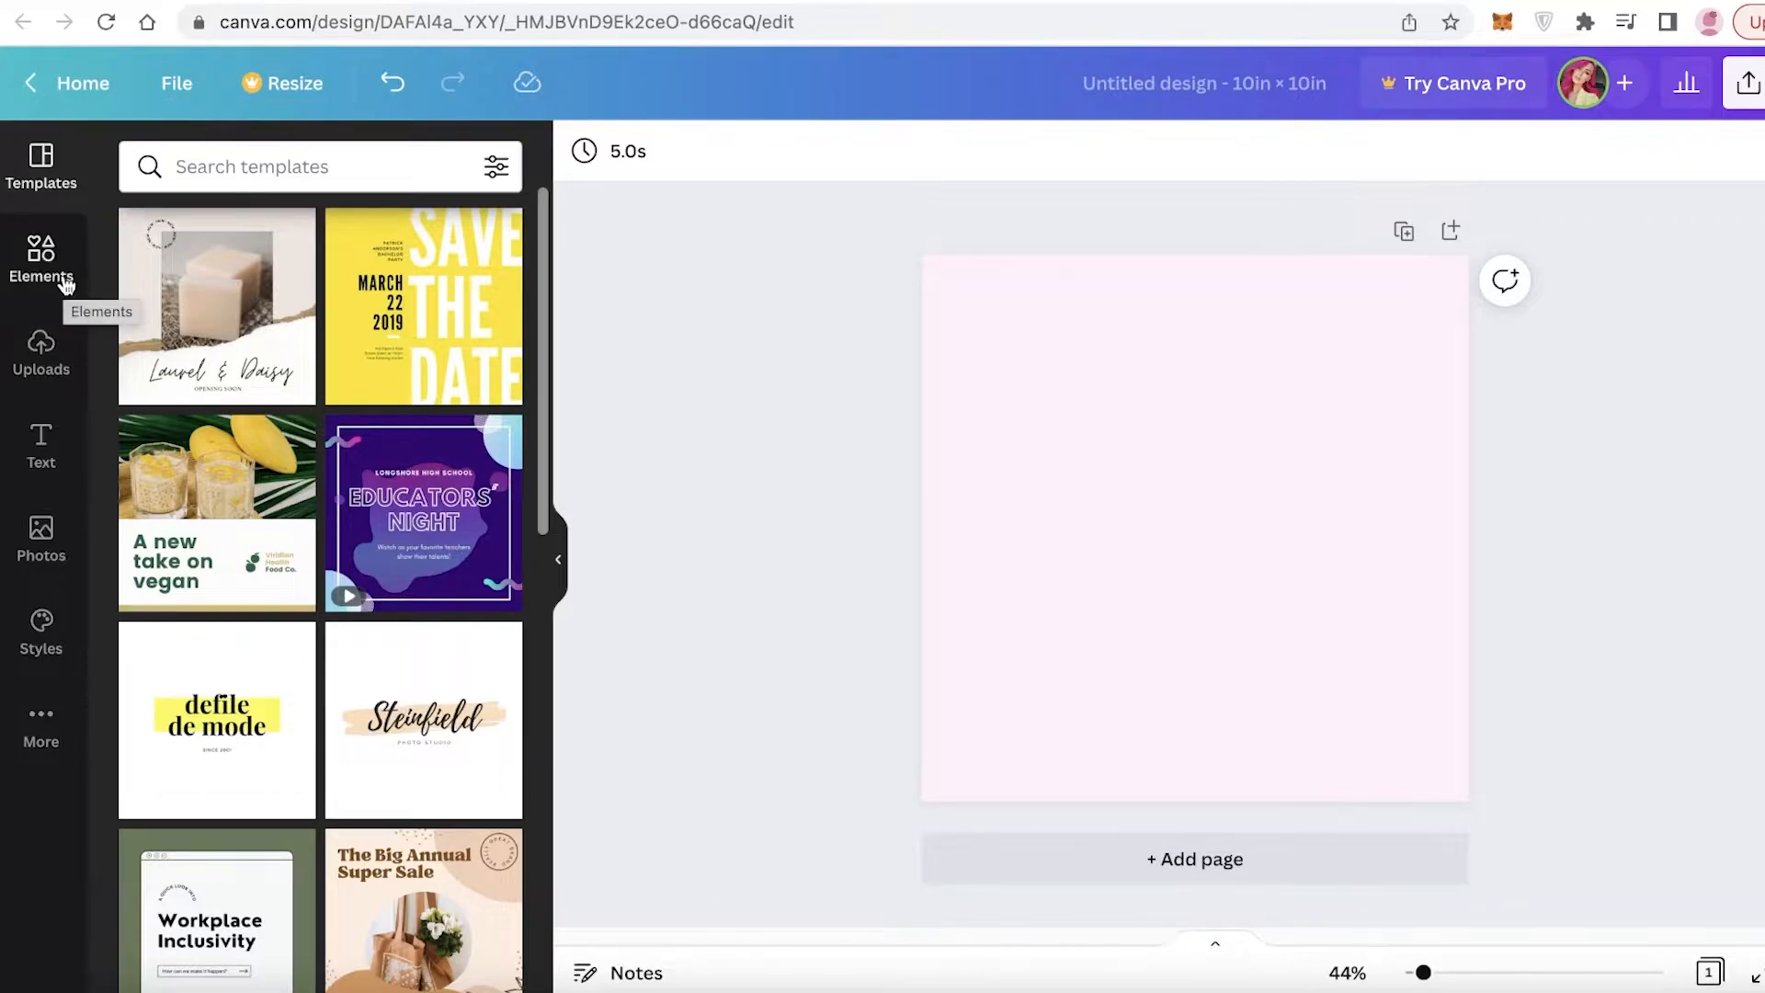
Search the design elements for "girl" and limit the results to graphics.
click(66, 287)
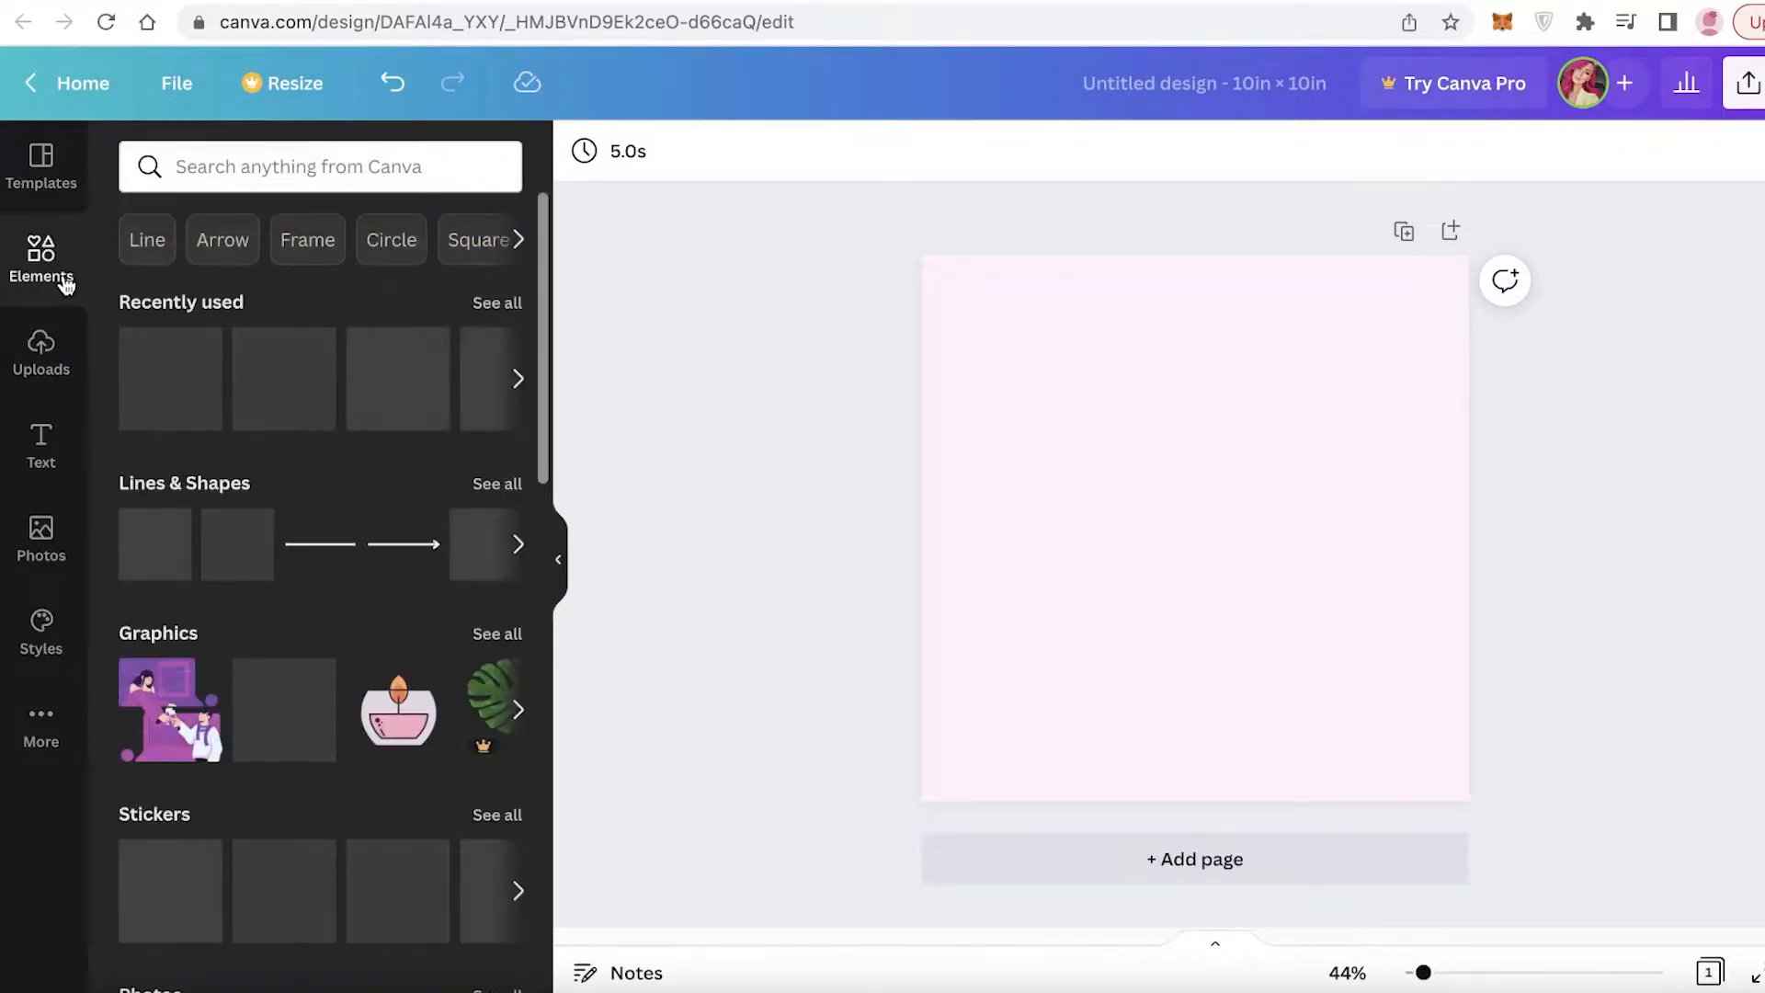
click(359, 175)
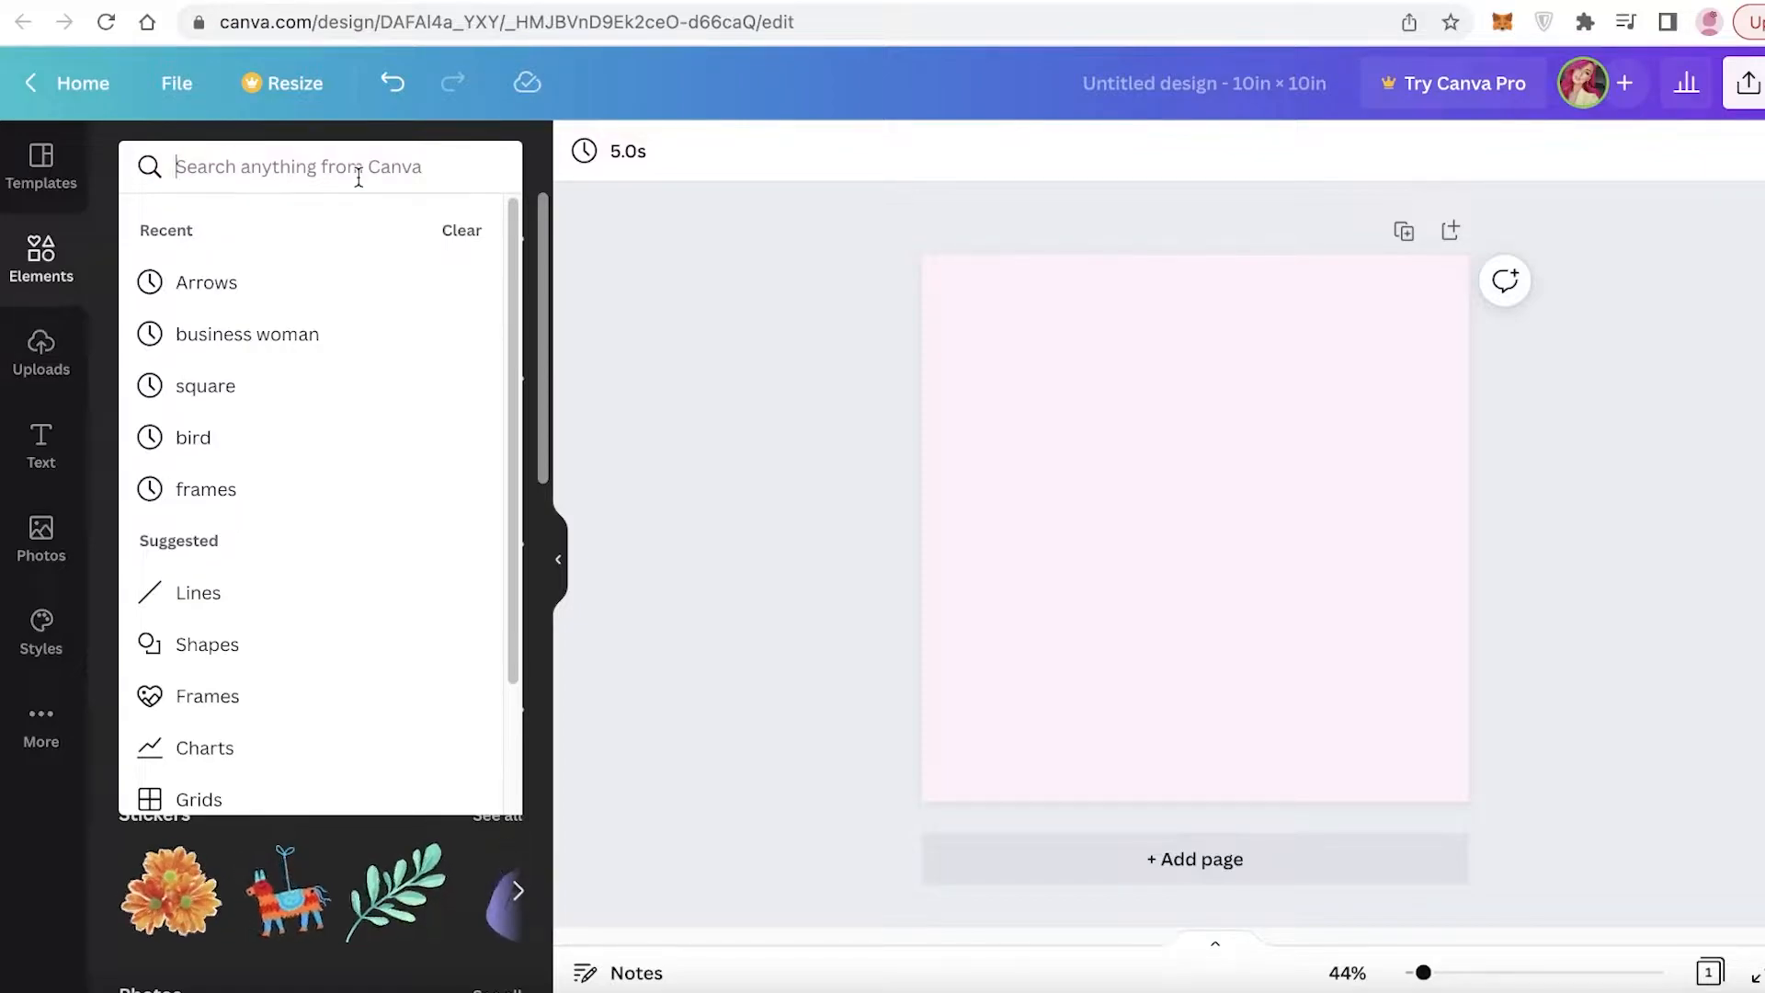
text(girl)
key(Return)
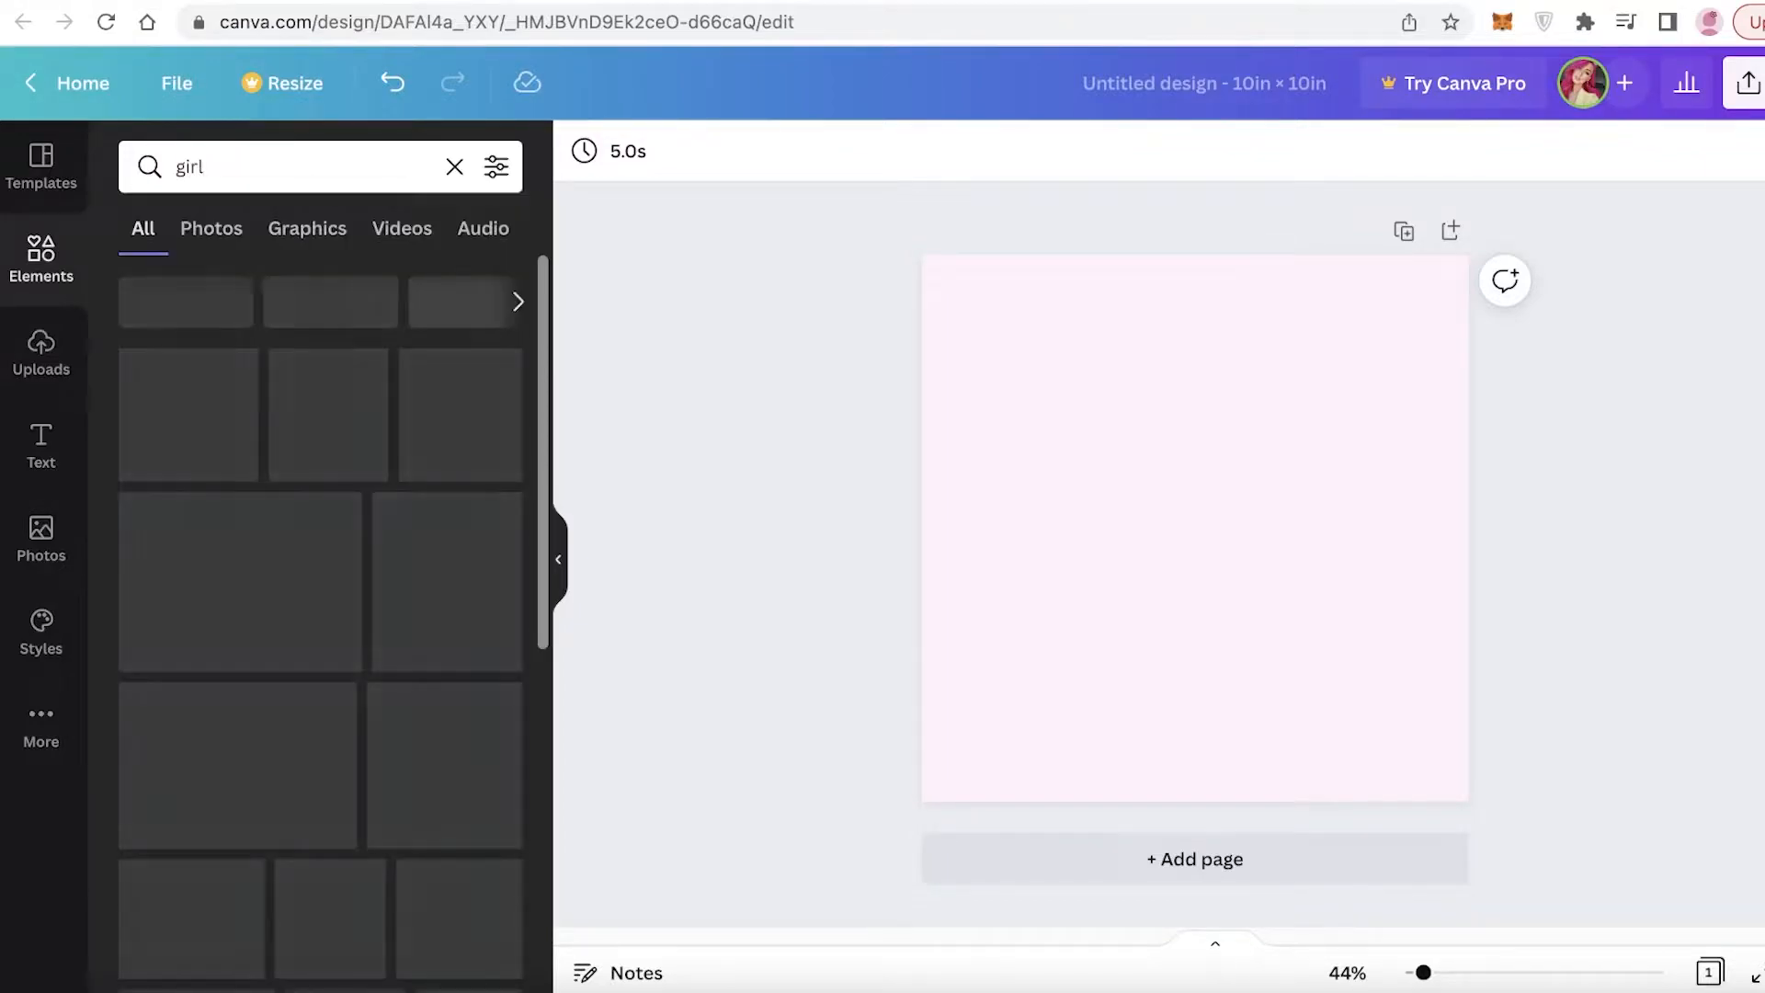
click(320, 241)
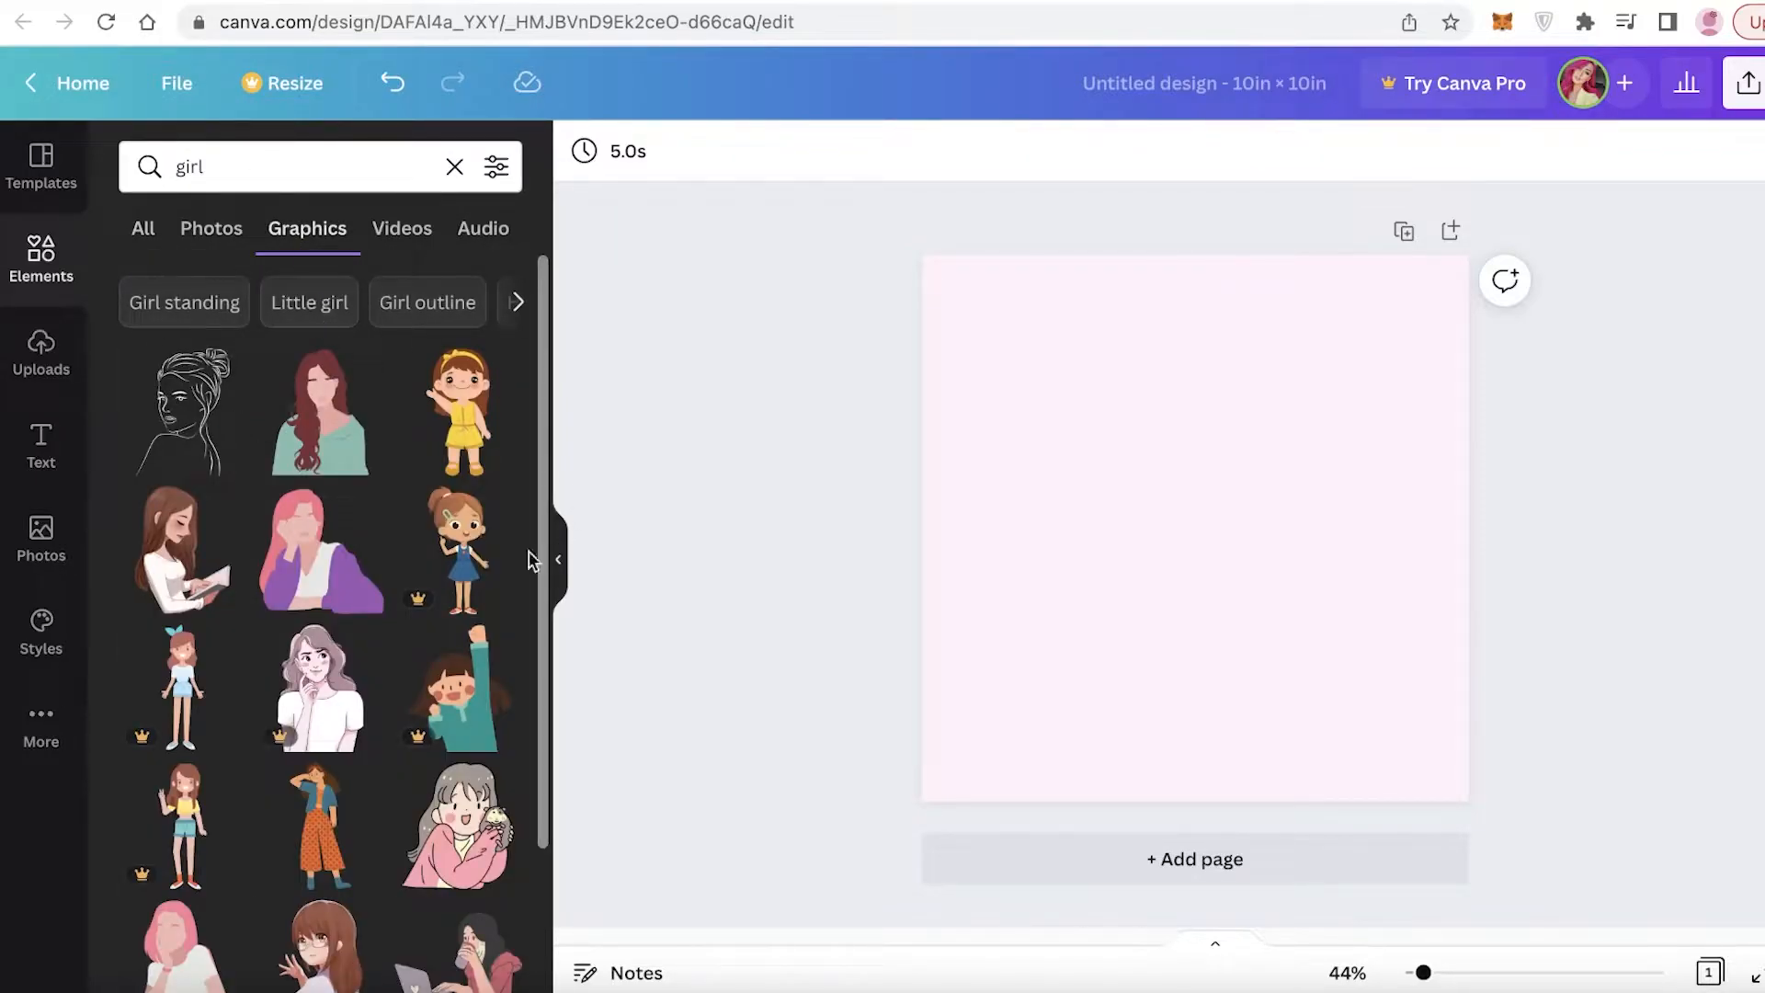
Add the free green-haired girl graphic with the yellow skirt and place it near the page's lower-right corner.
scroll(414, 497, down, 10)
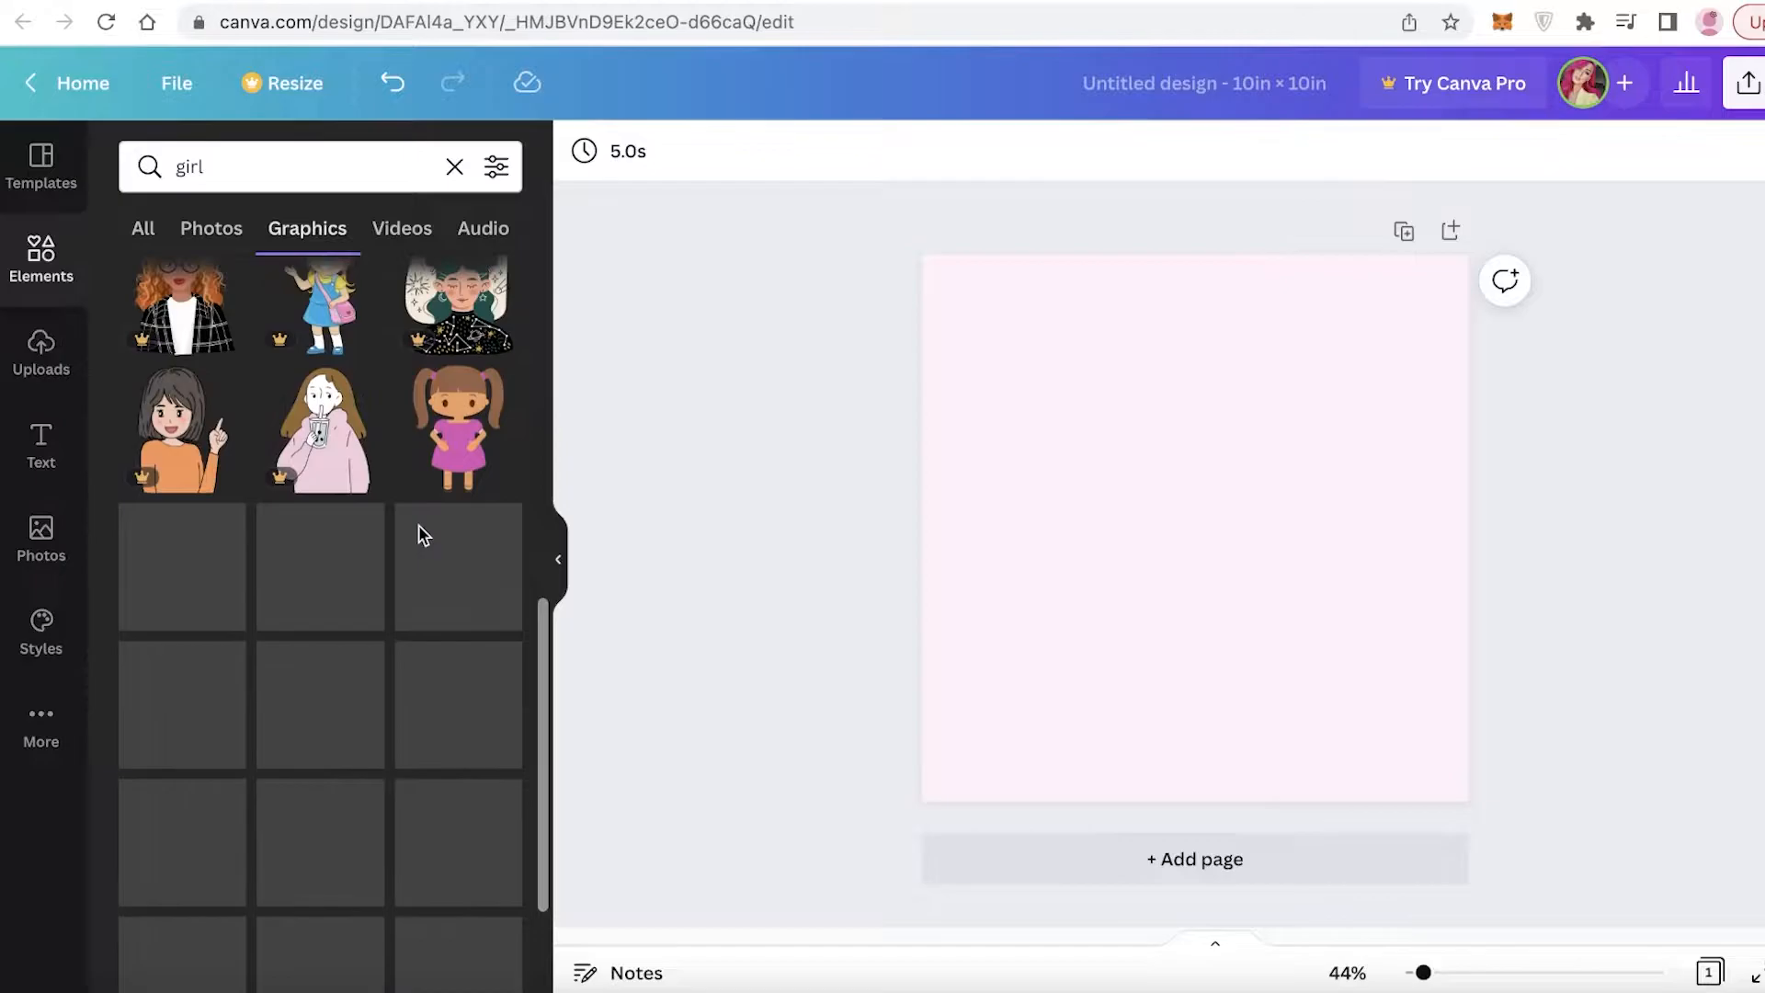
scroll(429, 482, down, 5)
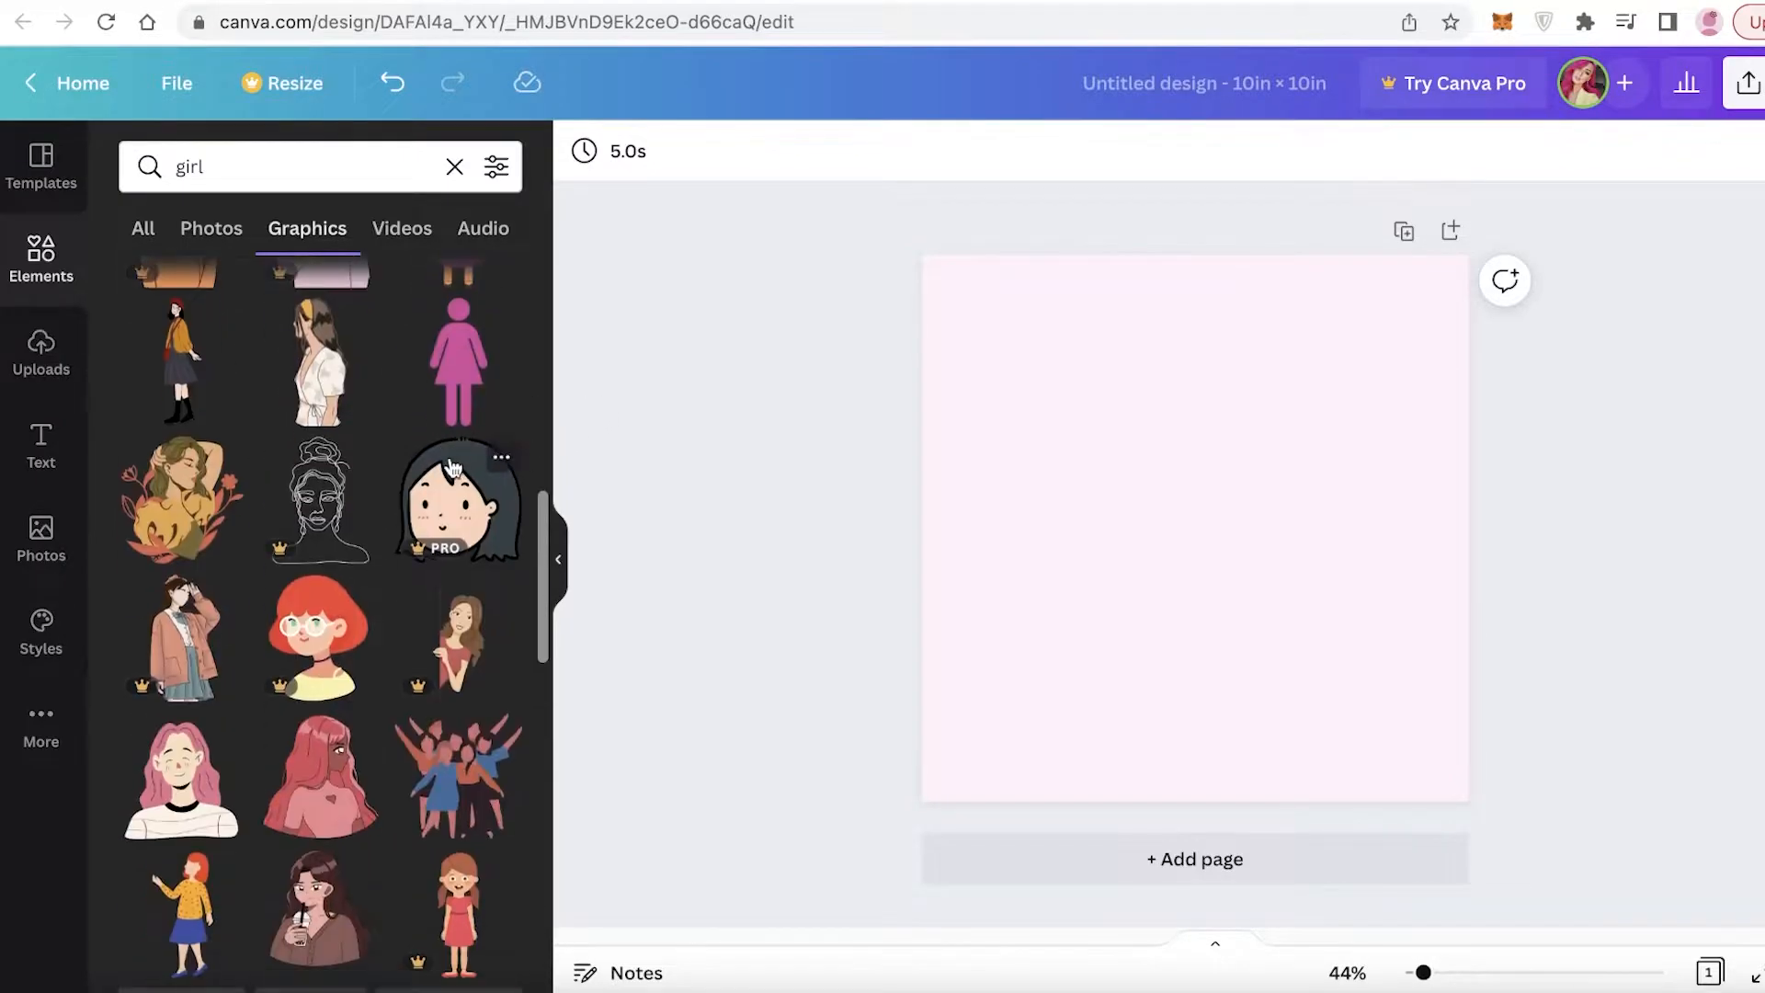
scroll(430, 481, down, 2)
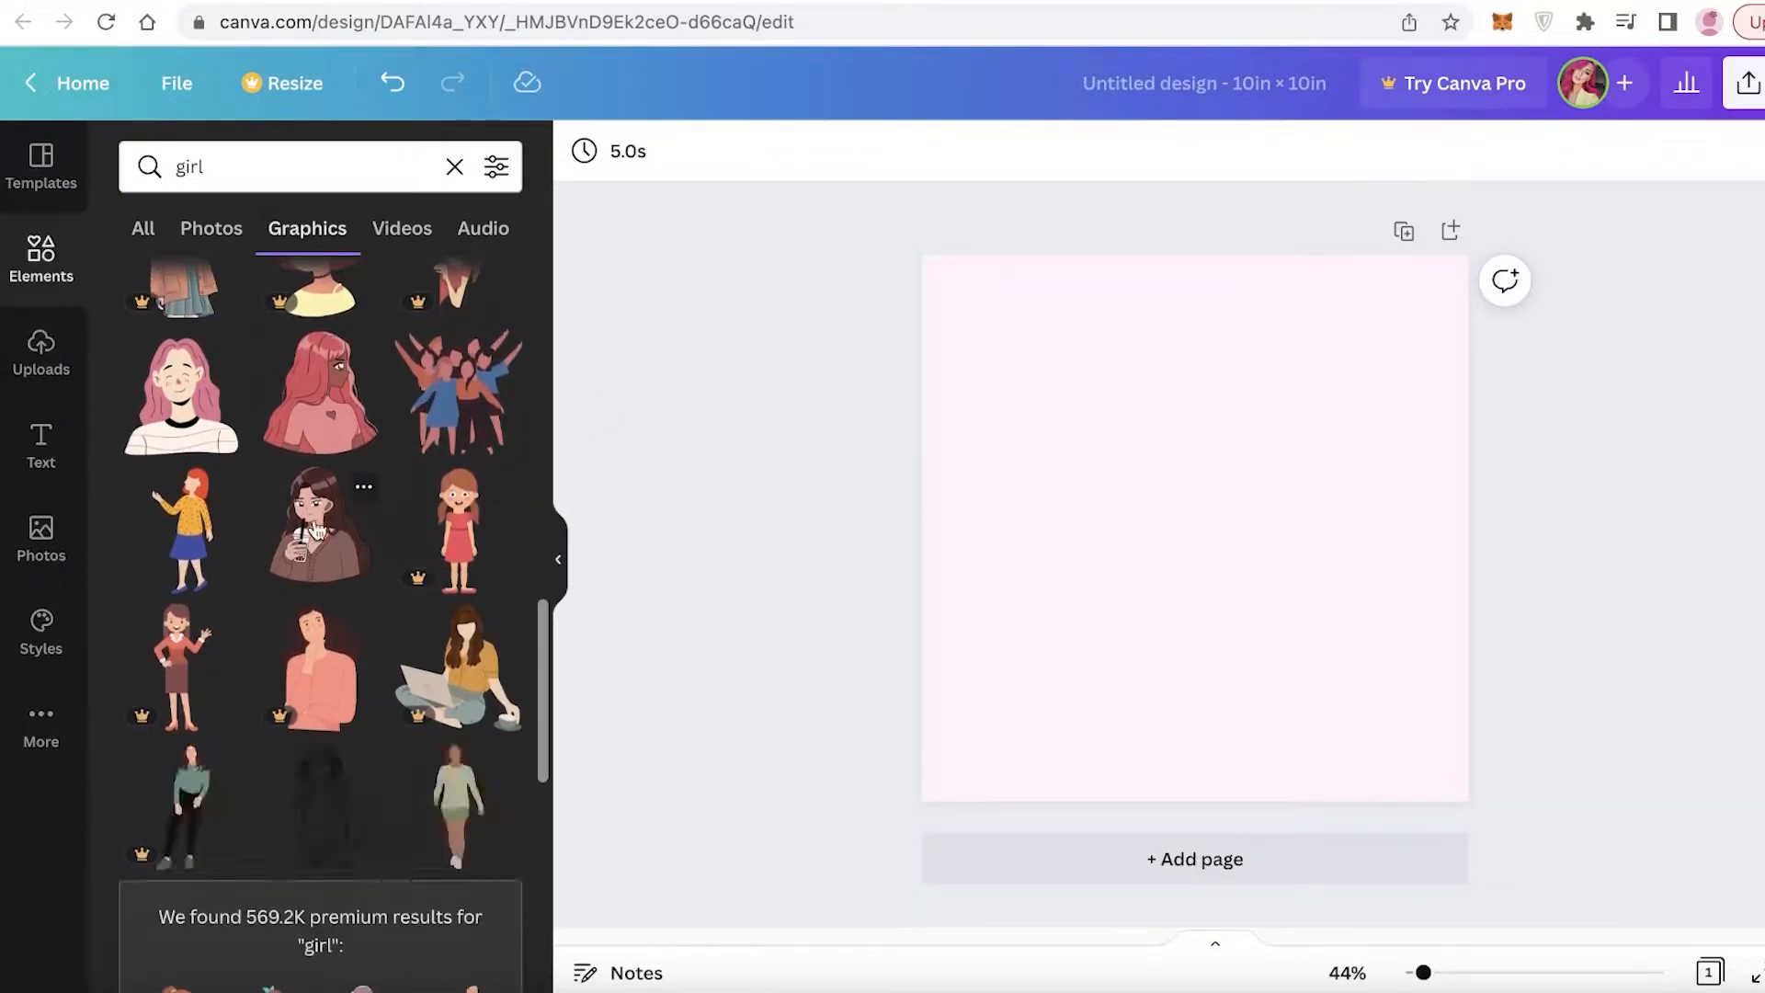
scroll(251, 511, down, 6)
scroll(263, 497, down, 1)
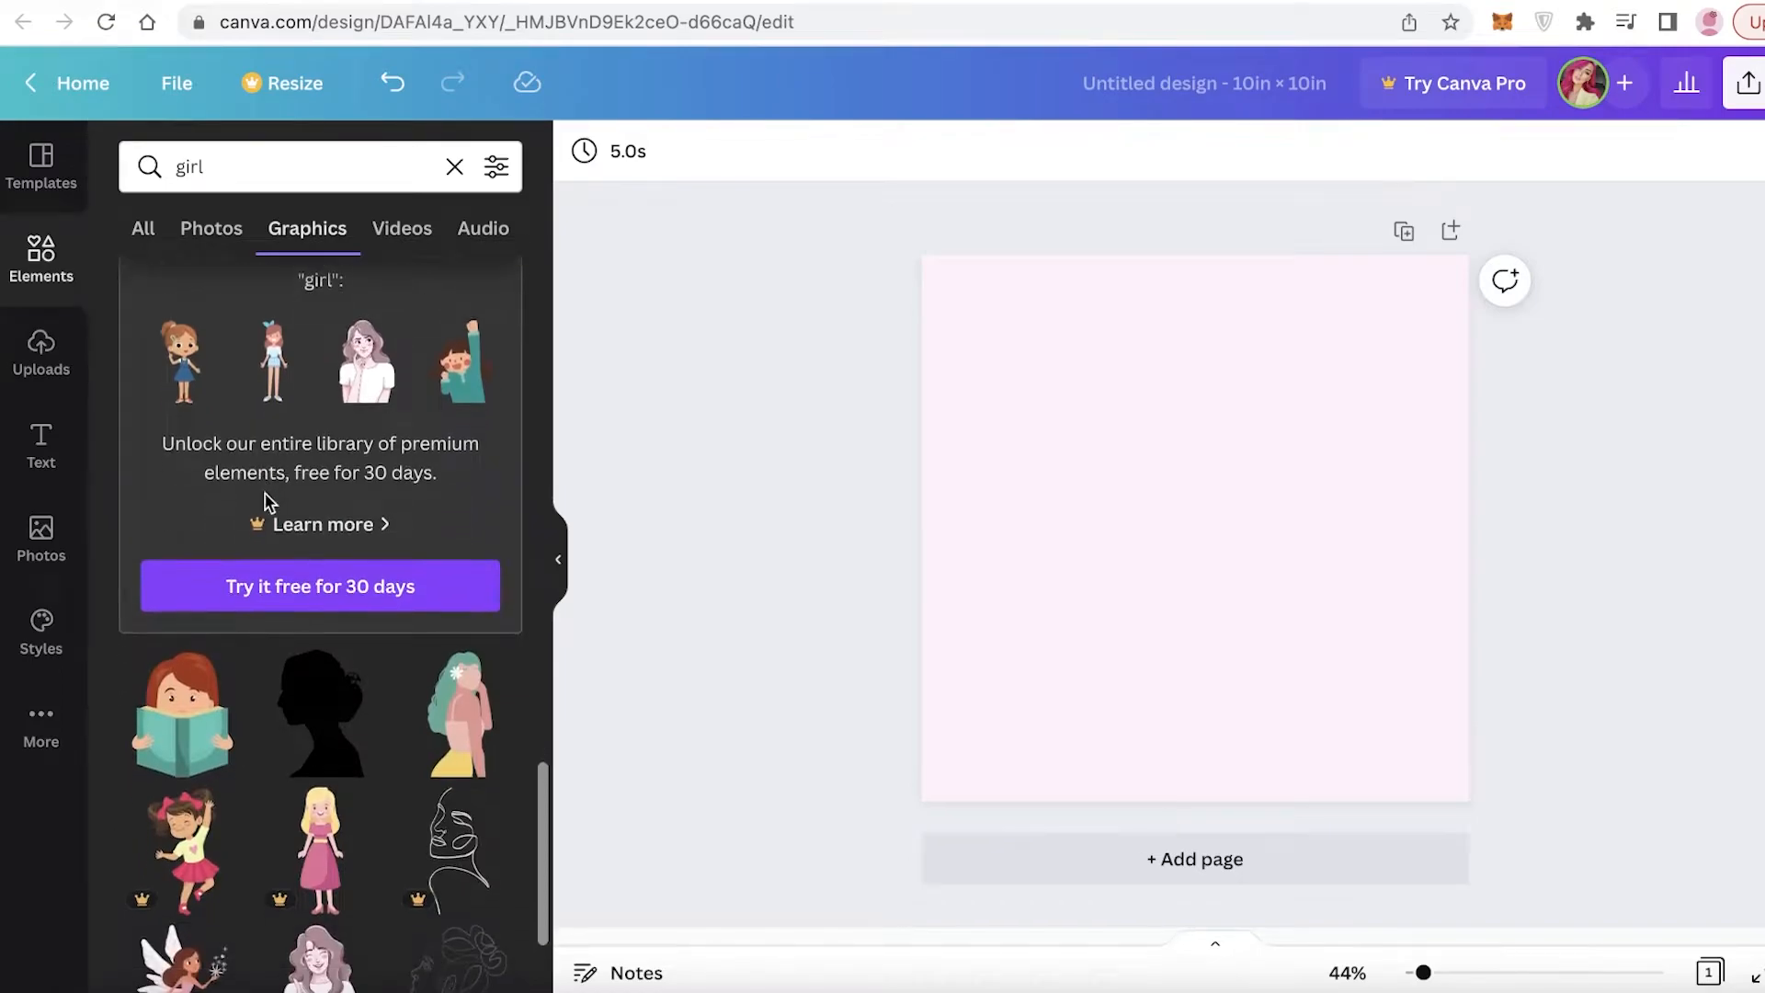
click(471, 728)
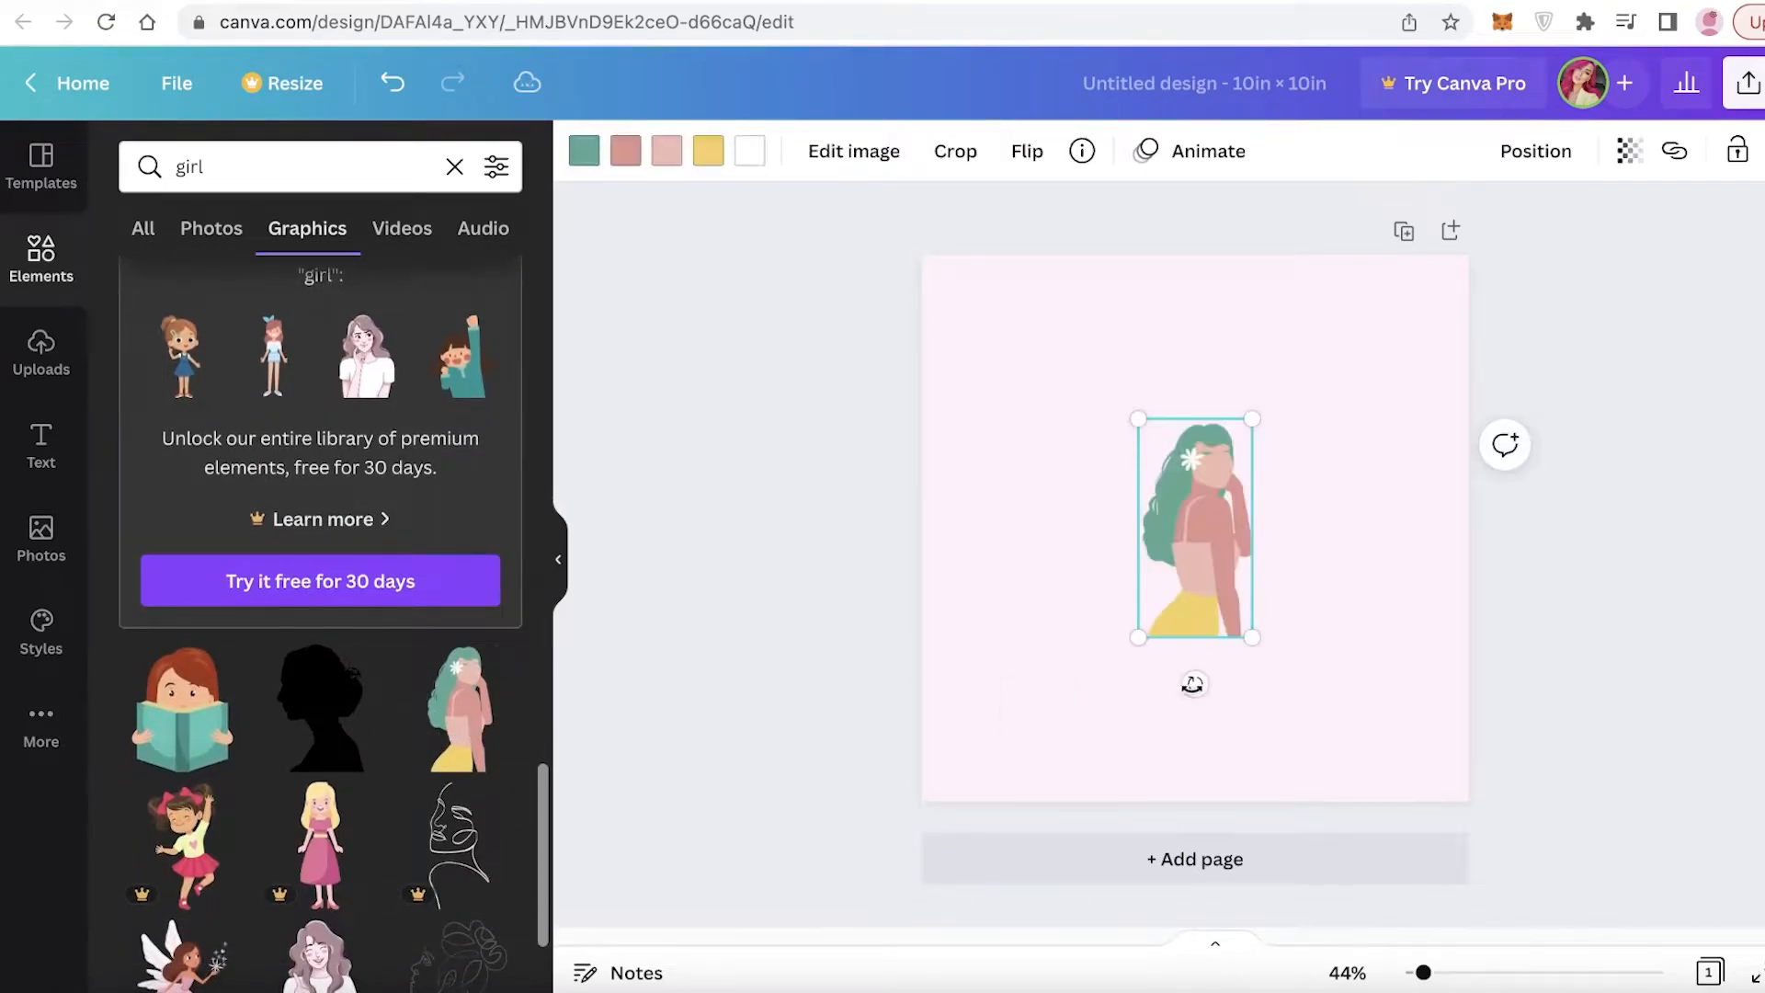
drag(1195, 570, 1365, 695)
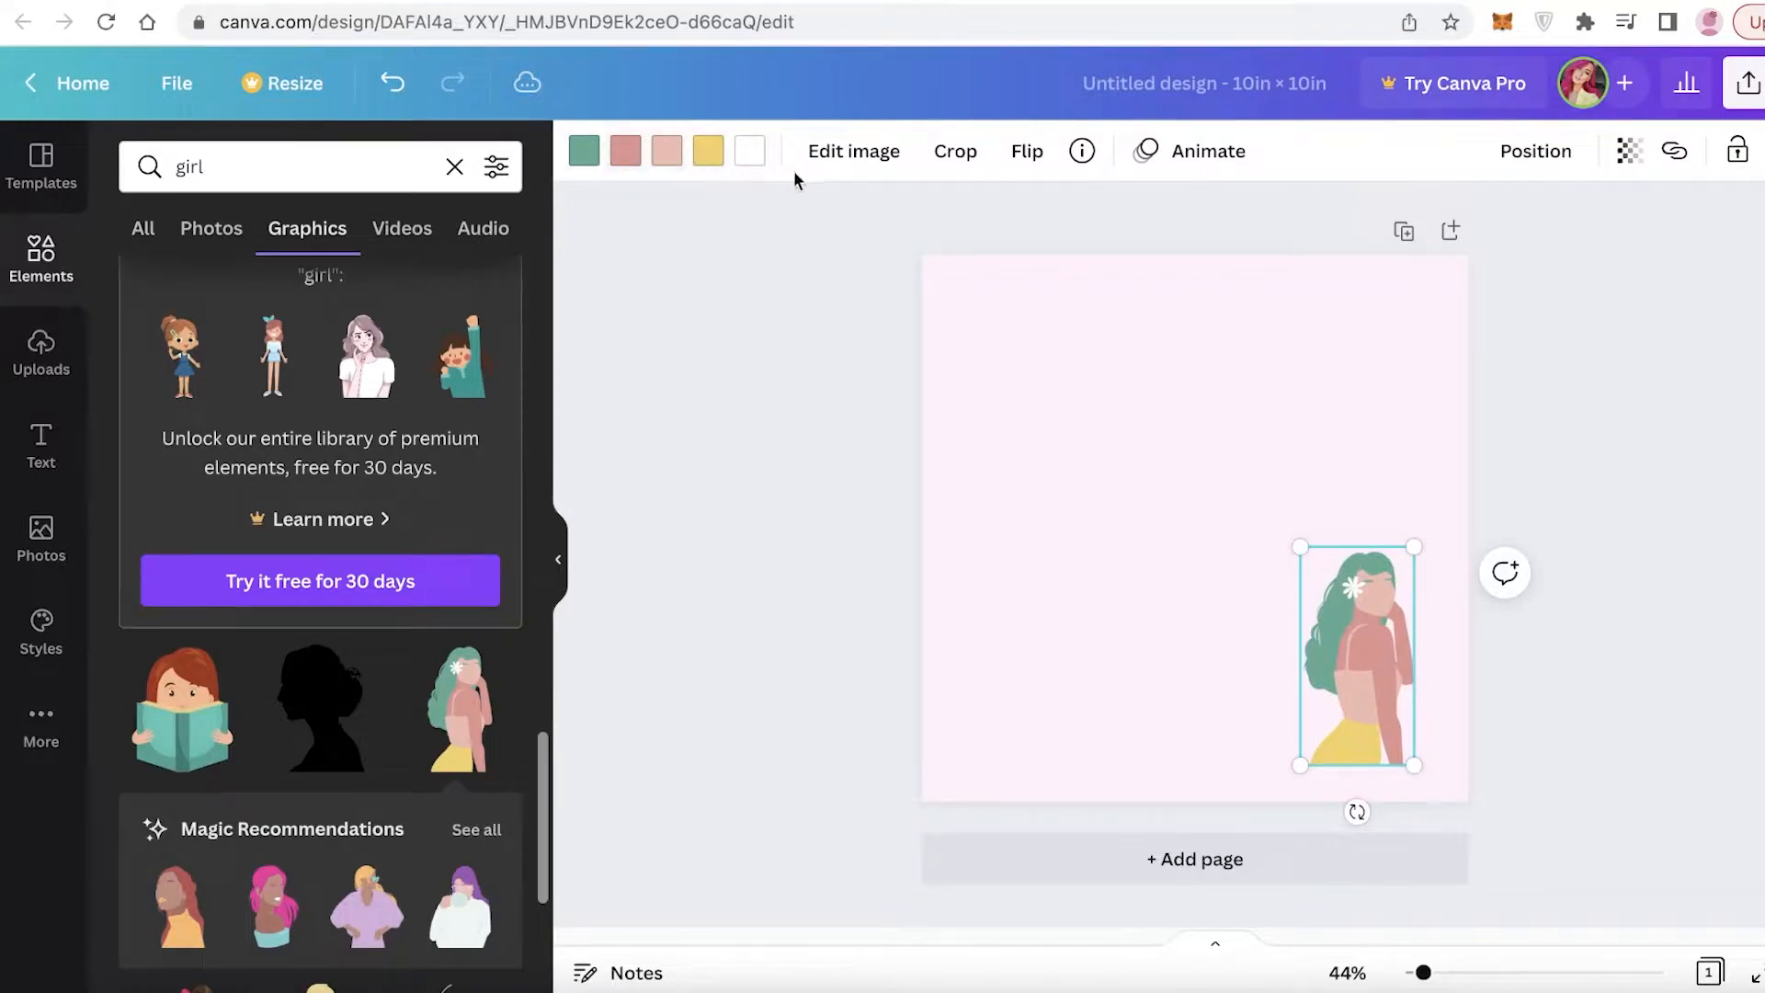
Try recolouring the girl's skin to #AF6B67 and her face and top to #9B240C, and delete the graphic.
click(623, 157)
click(146, 285)
drag(269, 359, 283, 389)
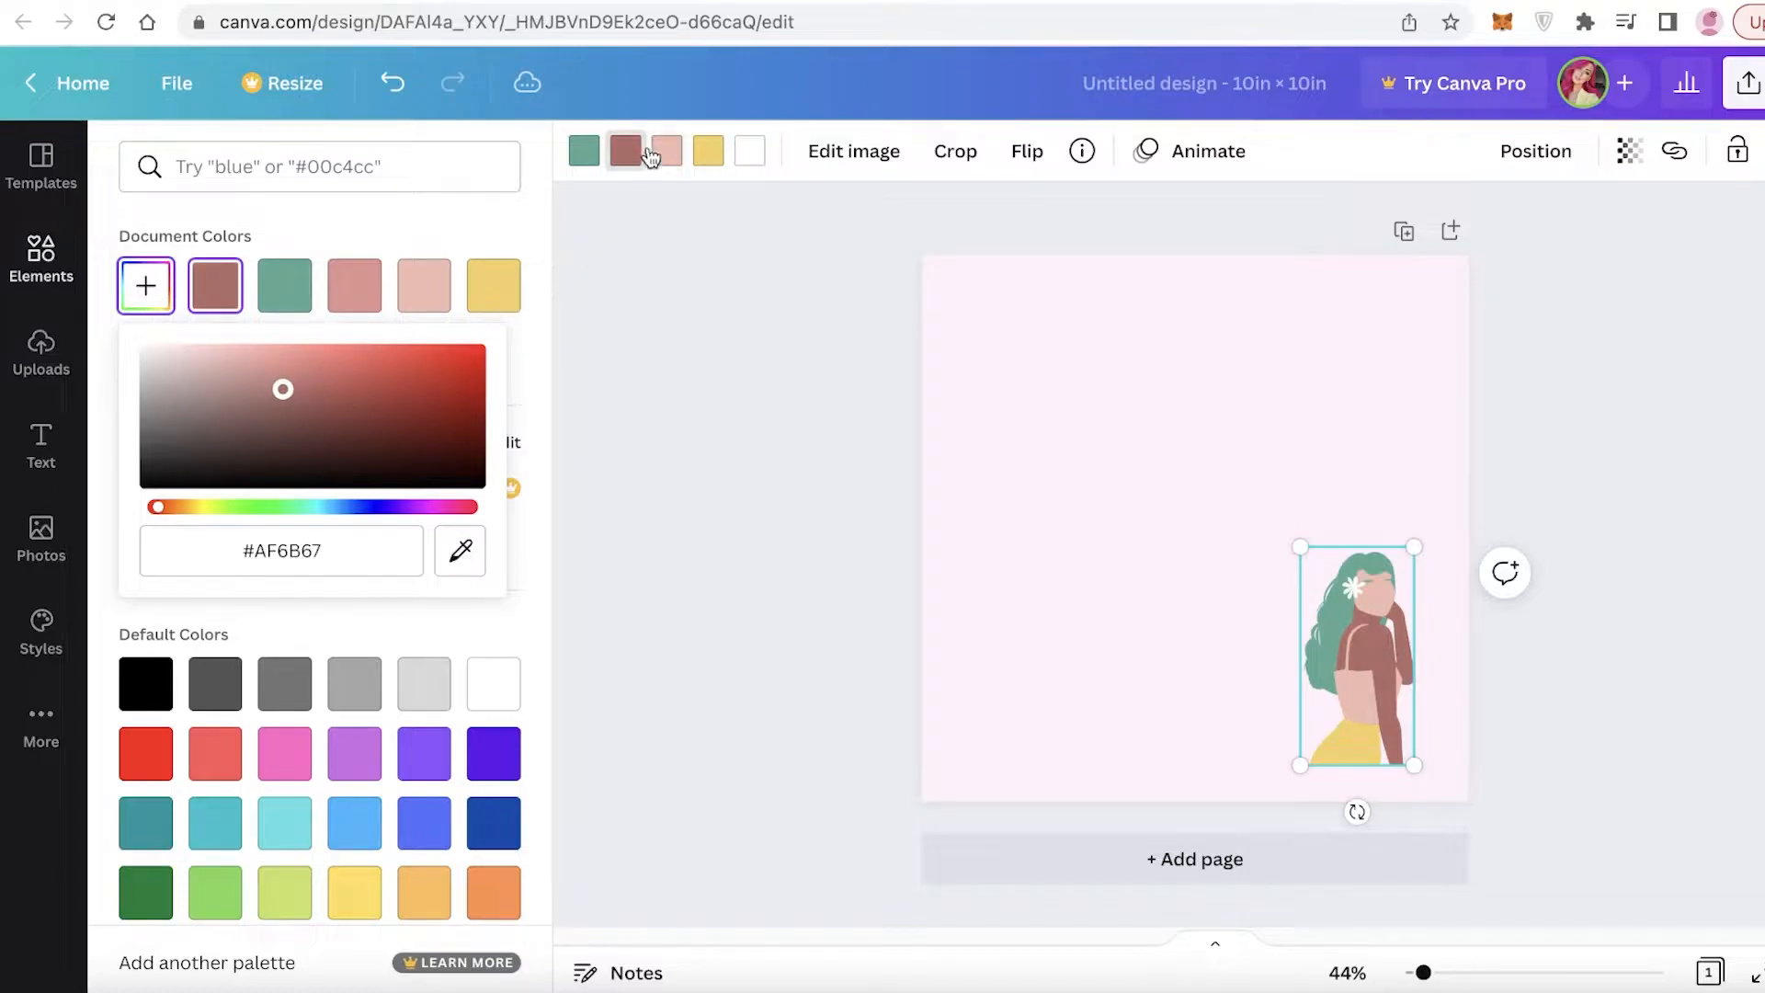
click(424, 285)
click(143, 289)
drag(230, 351, 460, 401)
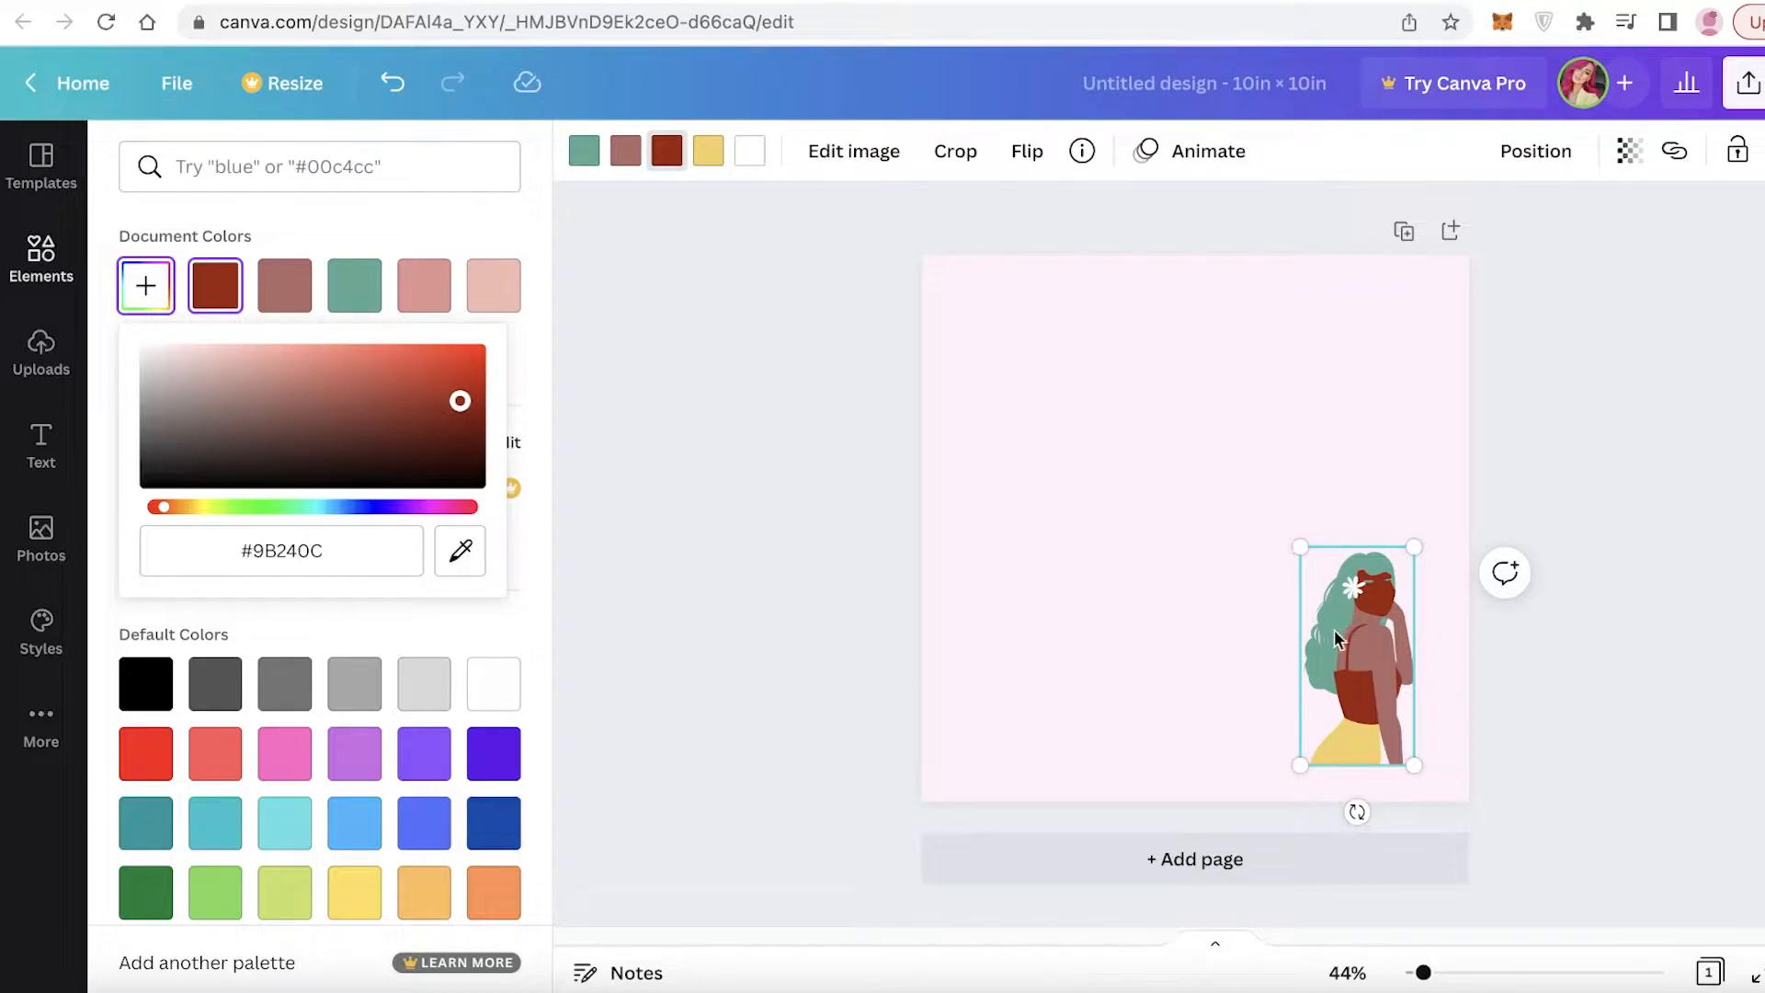
key(Delete)
Add the long red-haired girl graphic with a heart on her top and open all its Magic Recommendations.
scroll(368, 628, down, 4)
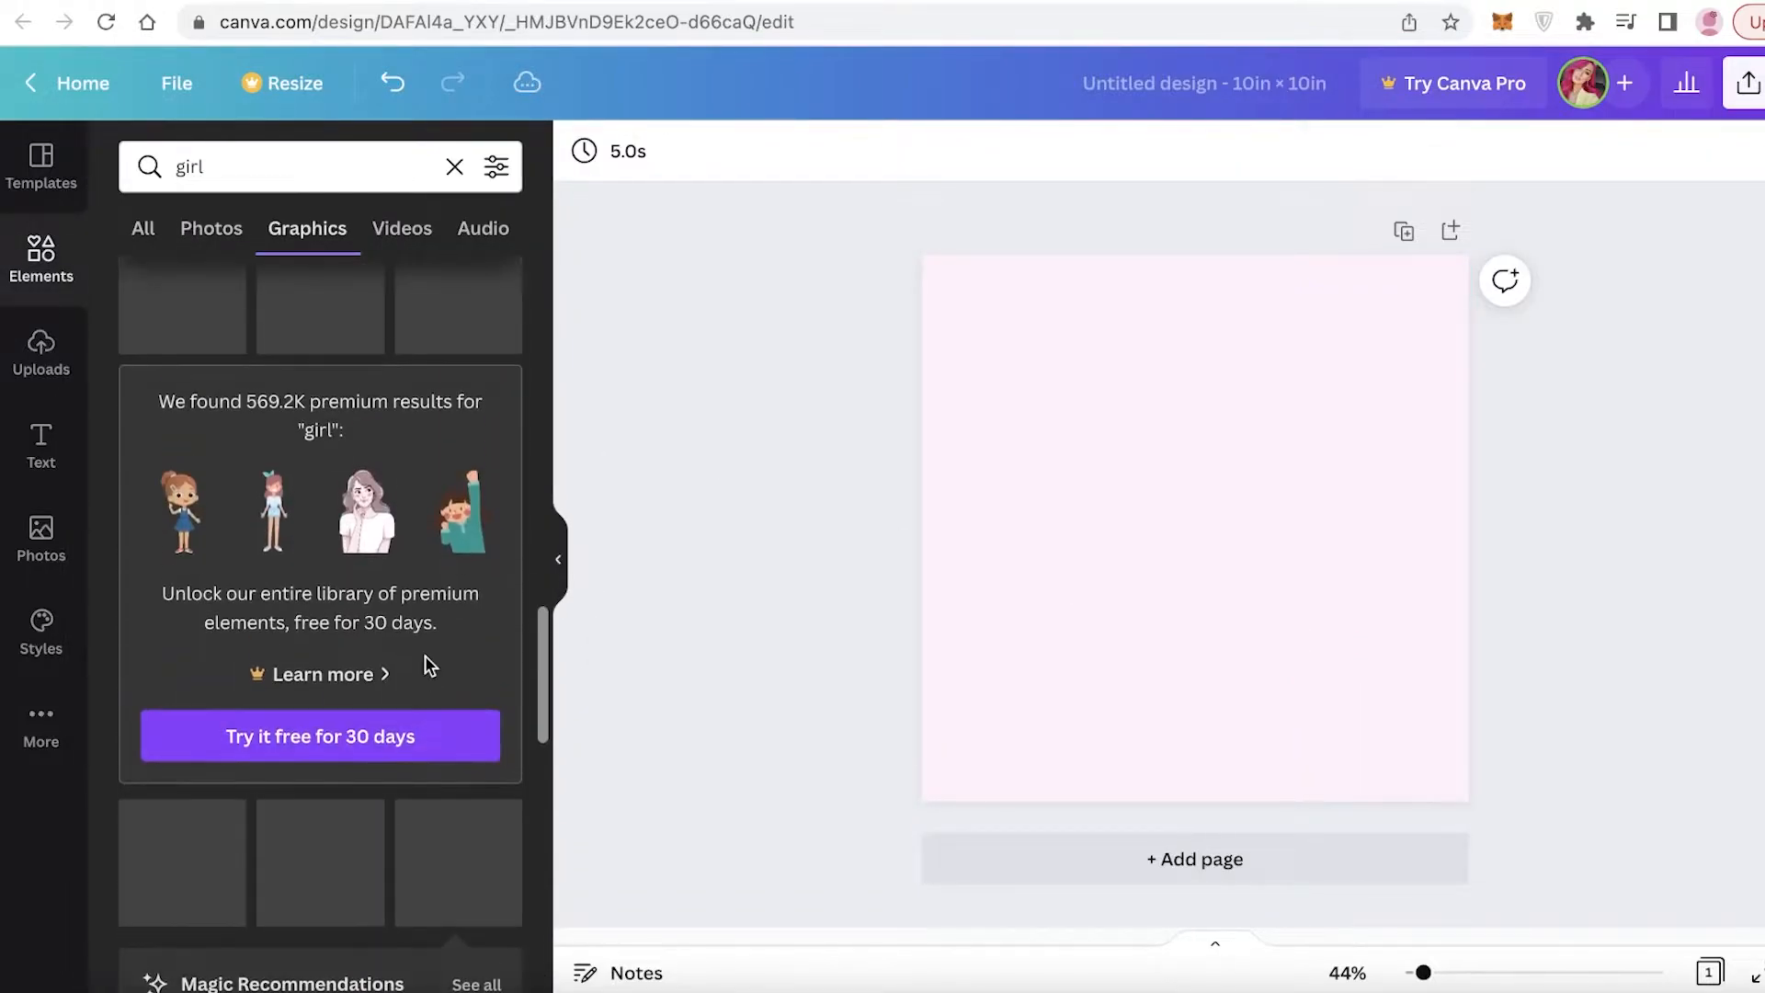
scroll(395, 598, up, 5)
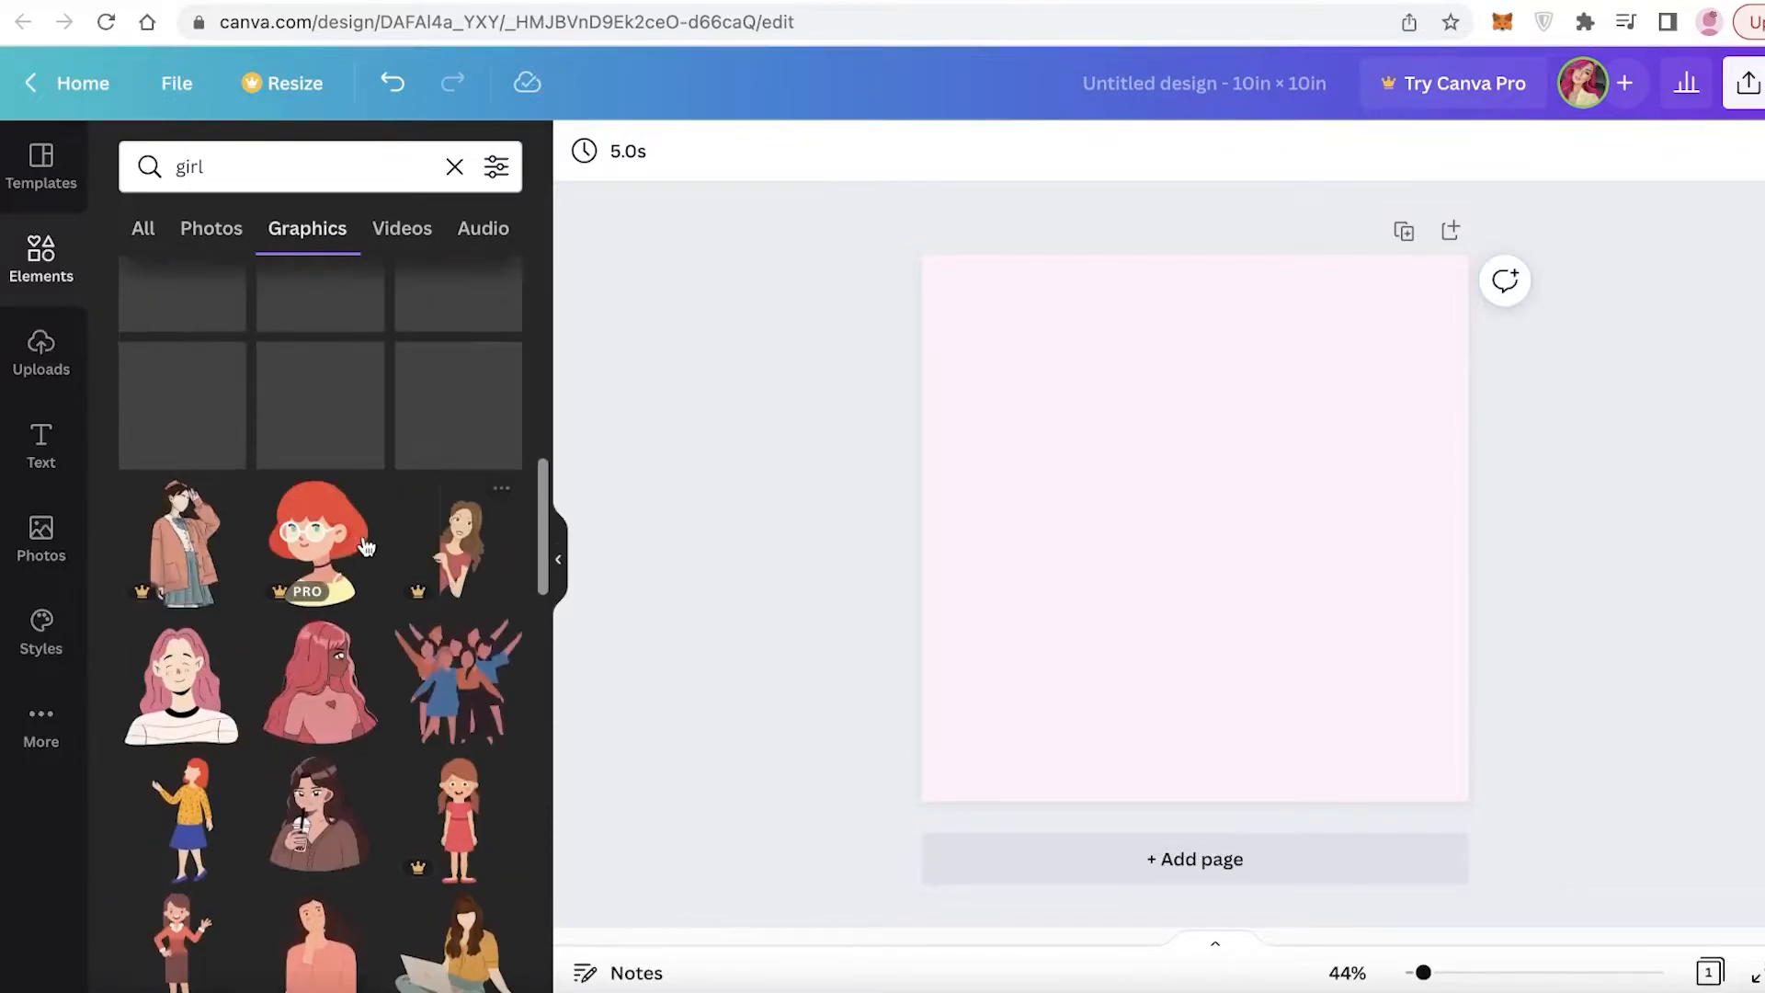
click(335, 685)
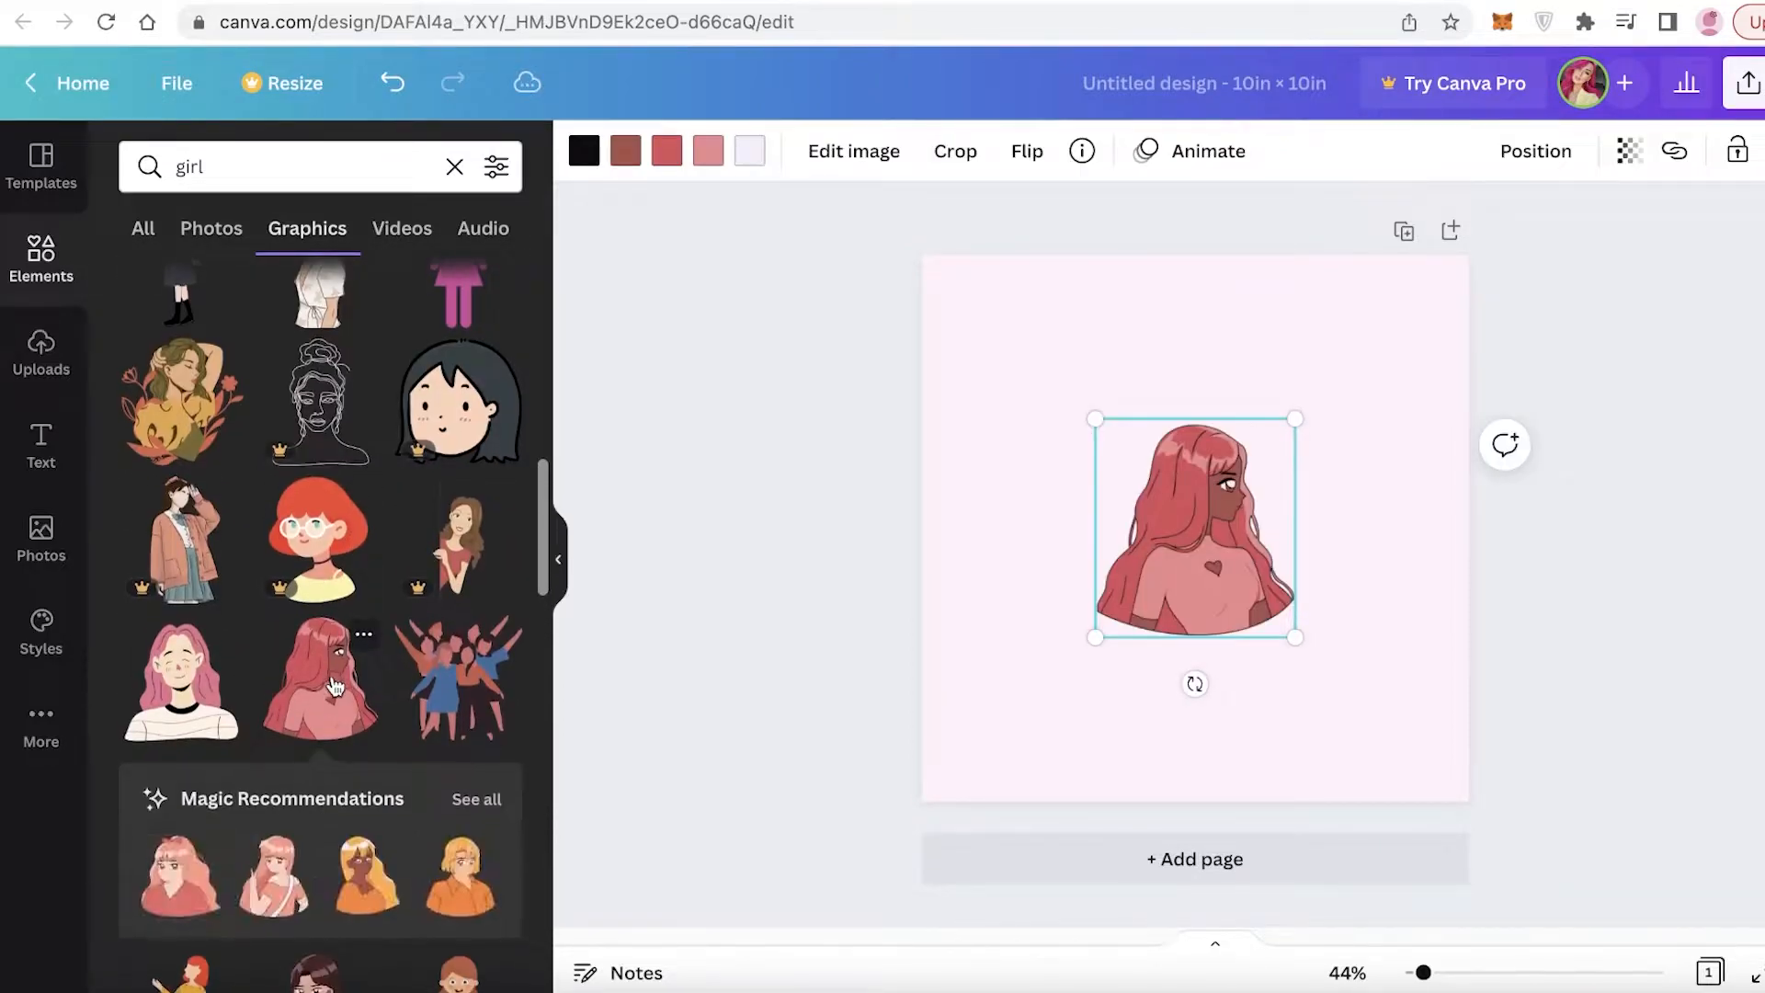
scroll(336, 685, down, 1)
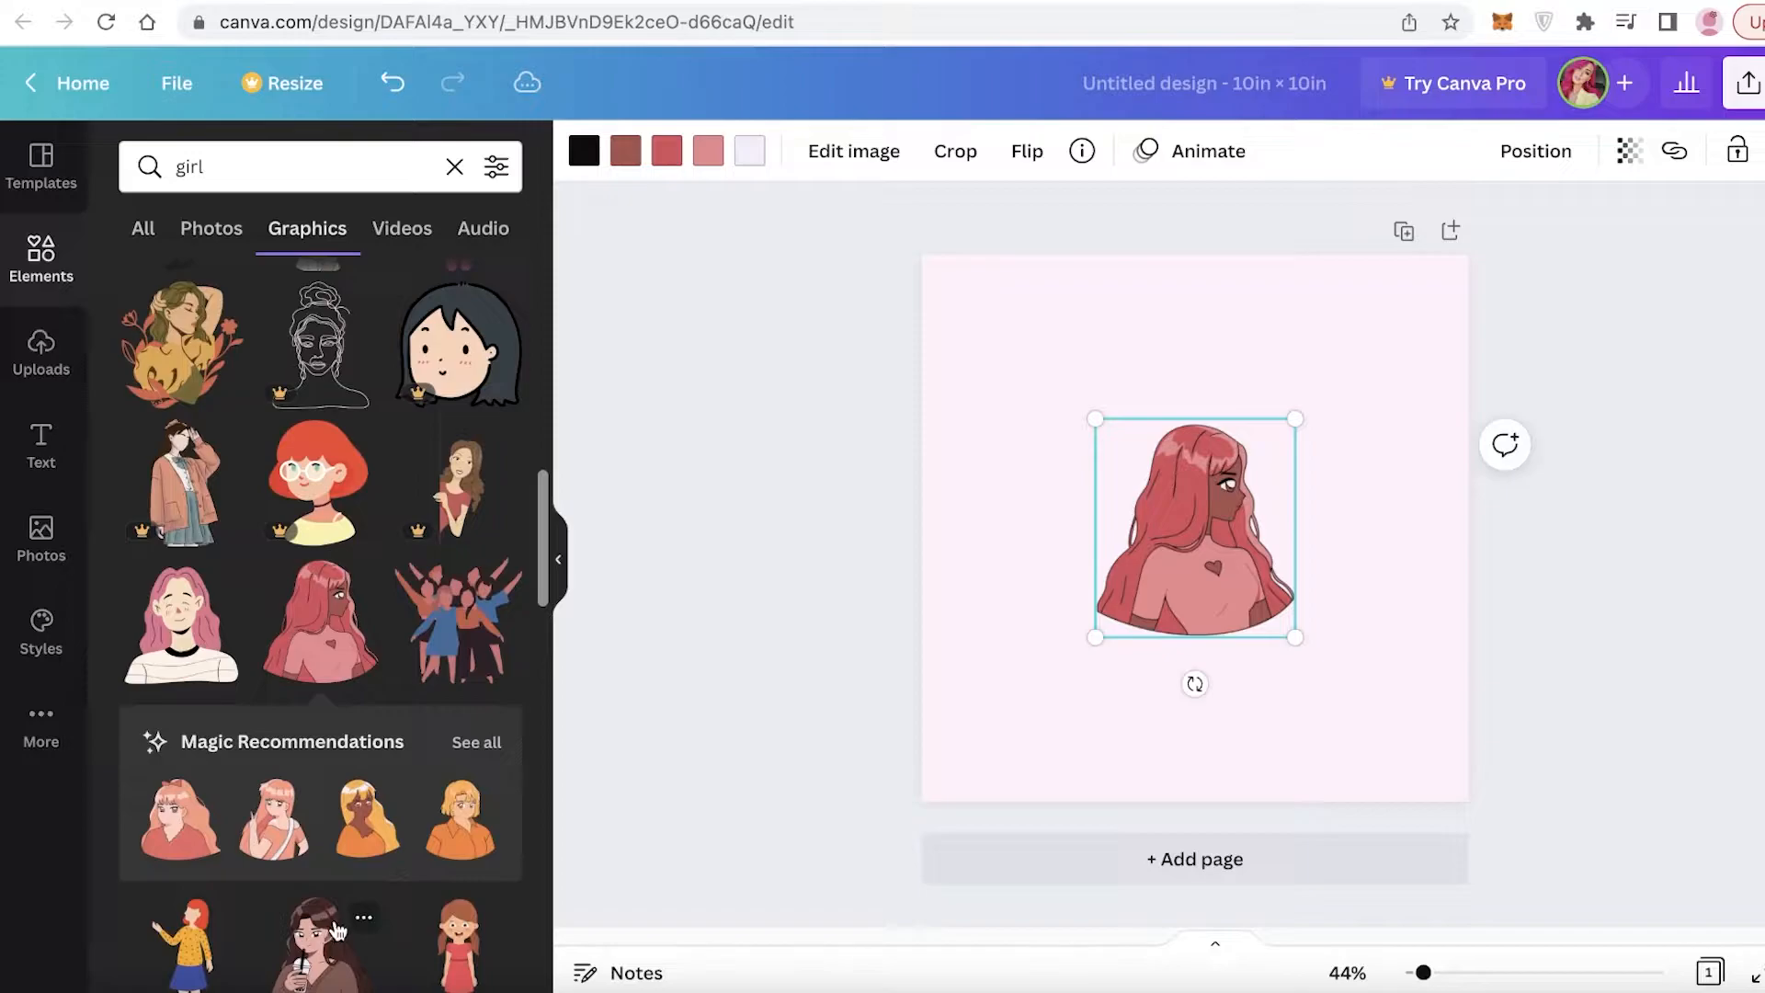
click(473, 750)
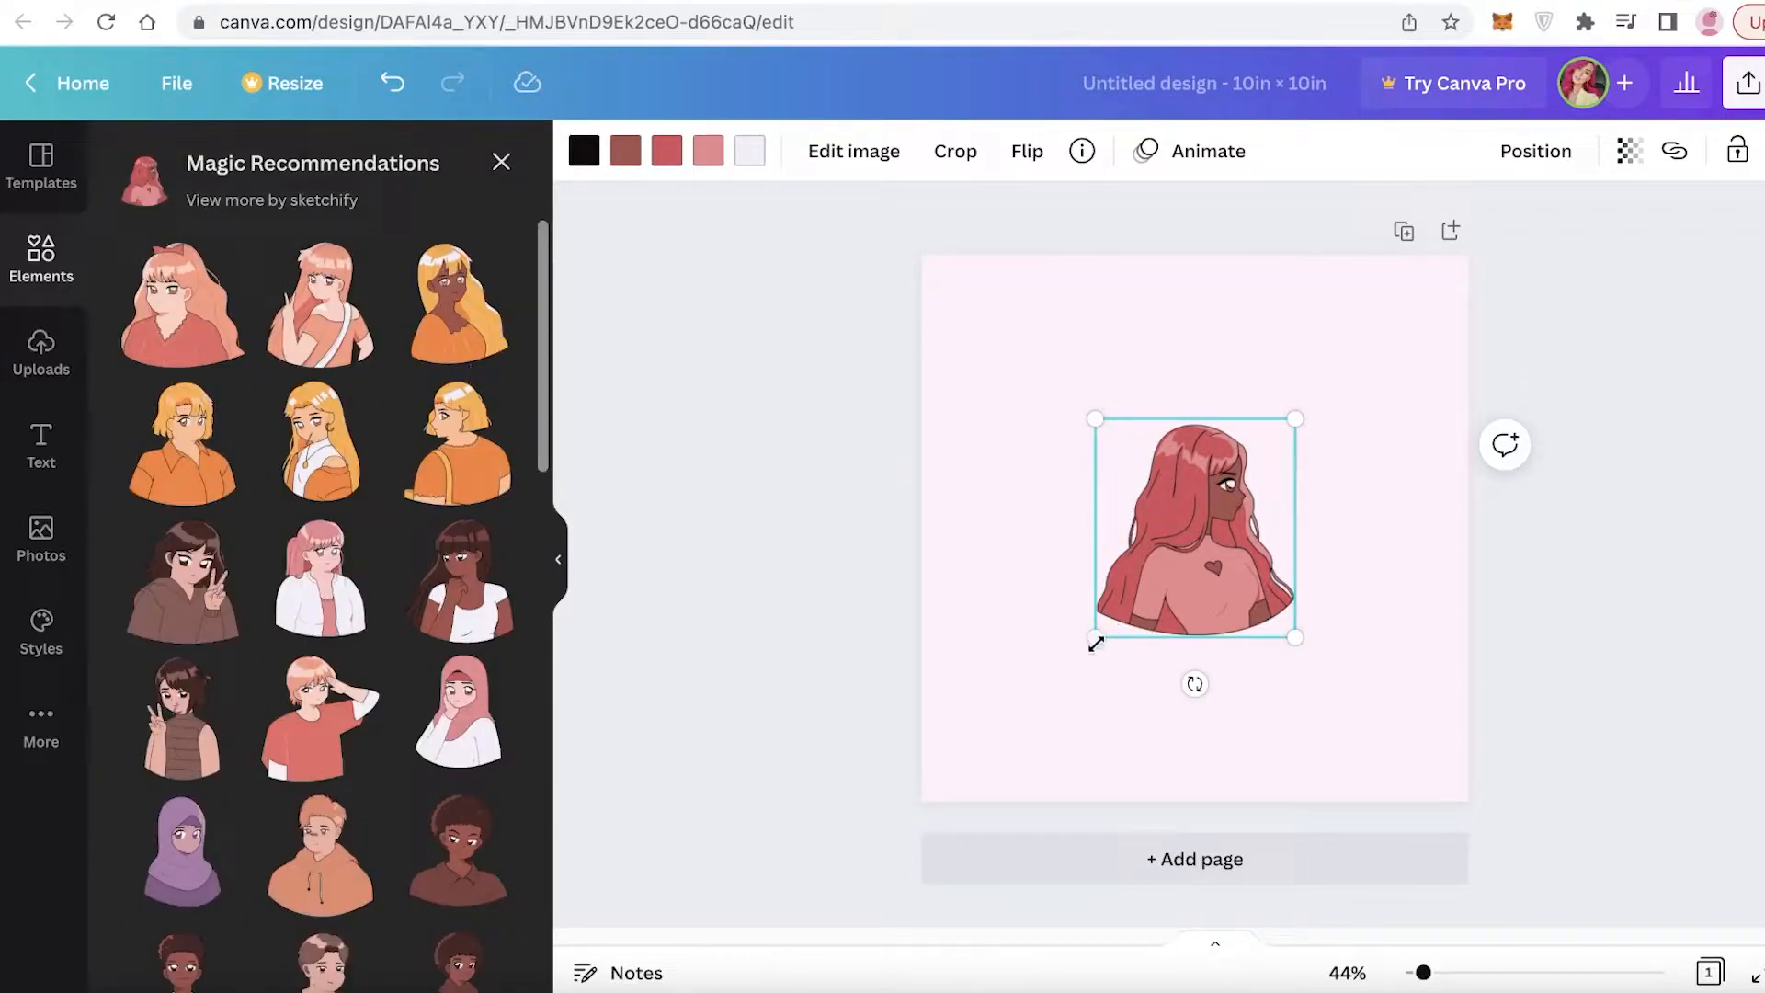
Shrink the red-haired girl graphic and move it to the page's upper-right corner.
drag(1096, 645, 1139, 555)
drag(1238, 516, 1377, 387)
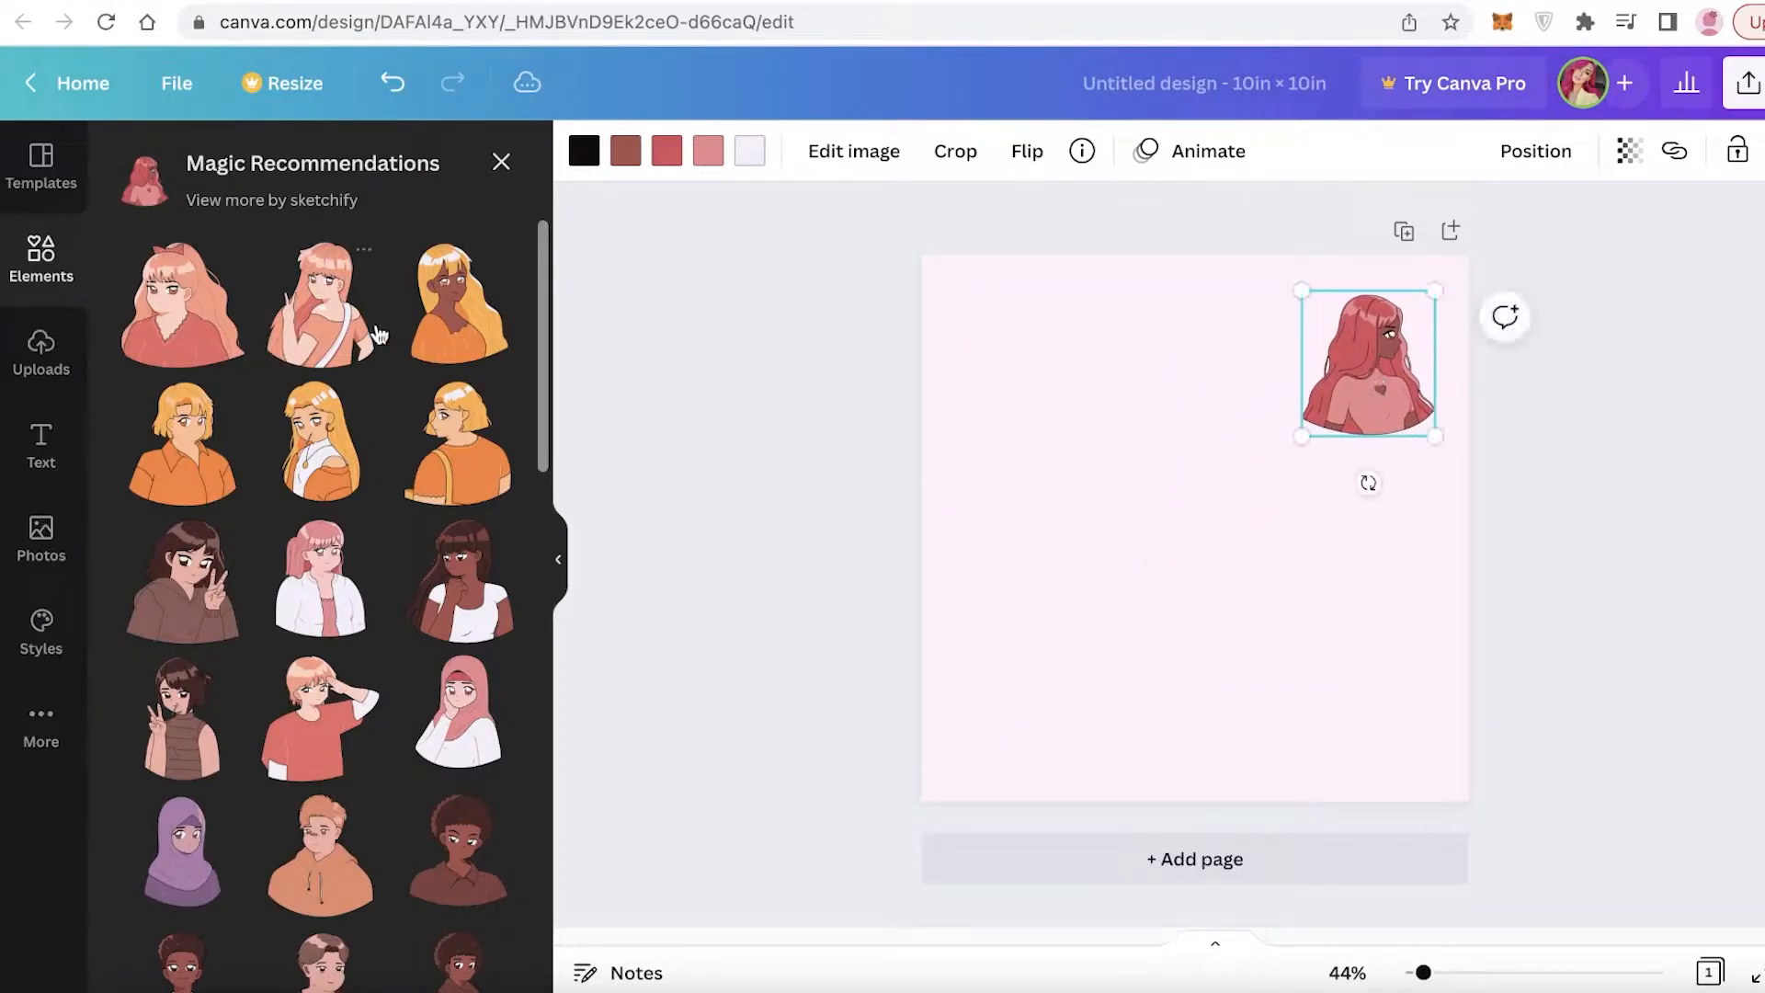
Add the peach-haired girl with the white shoulder strap and the long yellow-haired girl, shrunk and placed to complete a top row of three.
click(377, 333)
drag(1284, 641, 1186, 402)
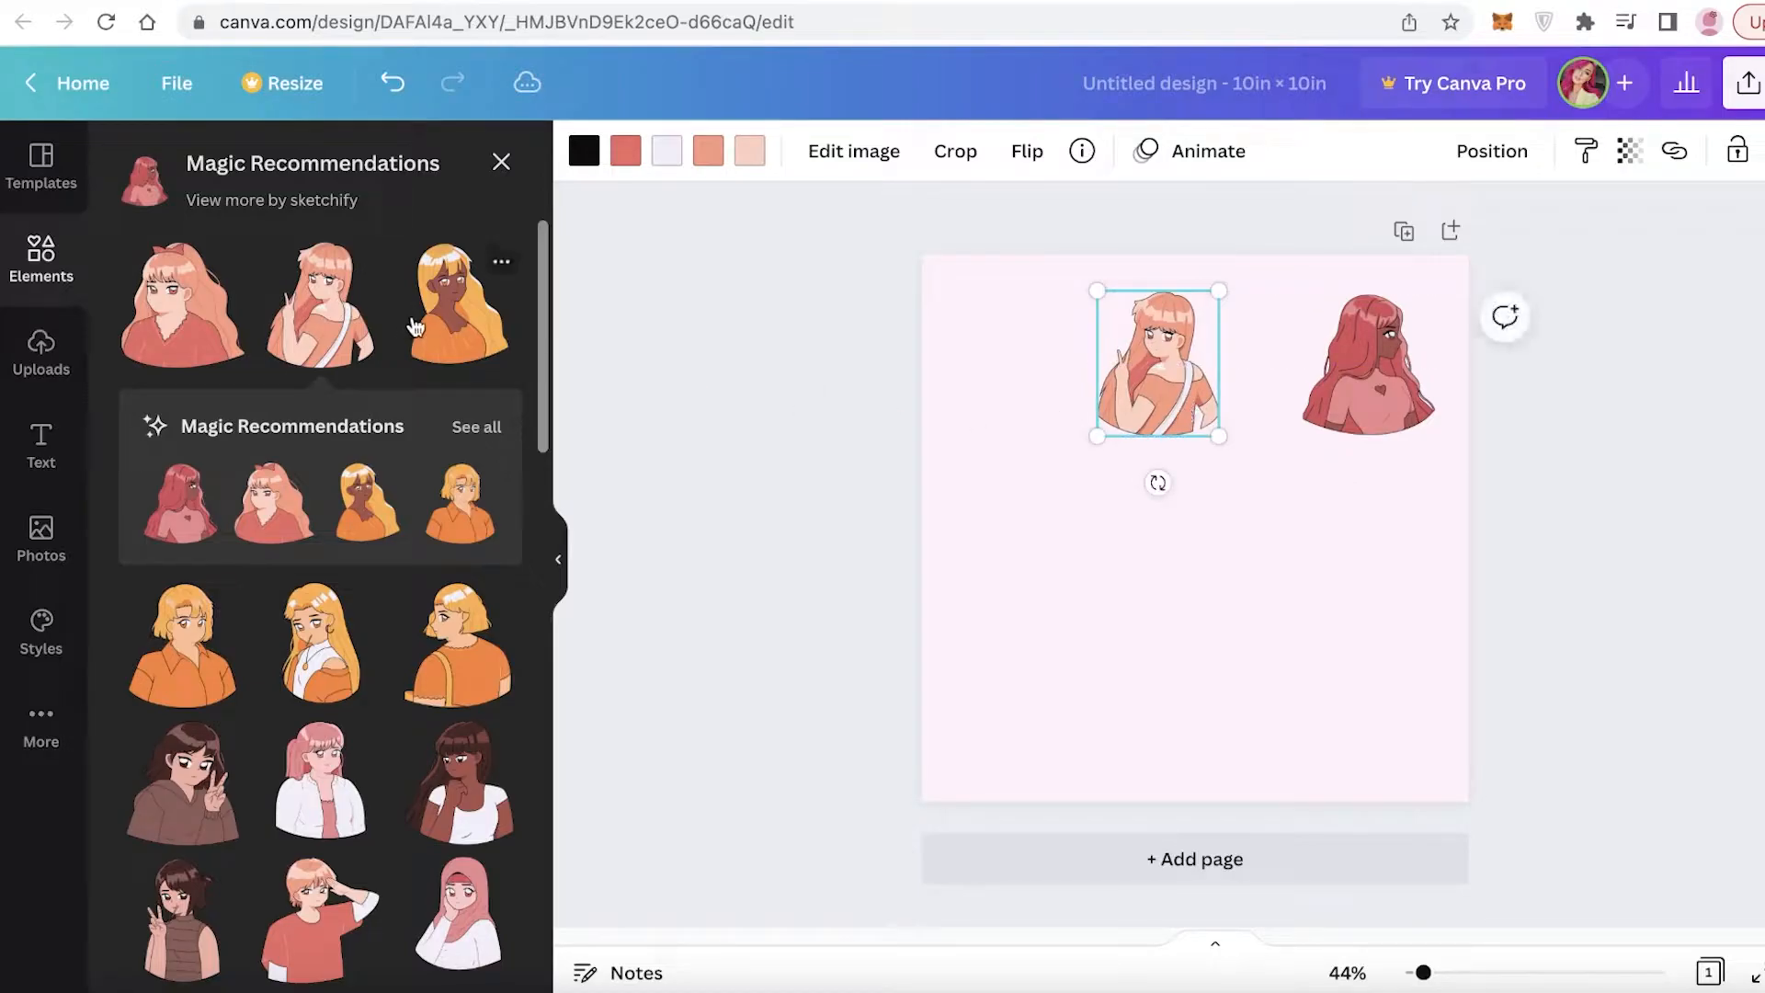
click(457, 341)
drag(1155, 591, 996, 458)
drag(904, 490, 998, 385)
drag(1150, 395, 1188, 395)
click(1572, 454)
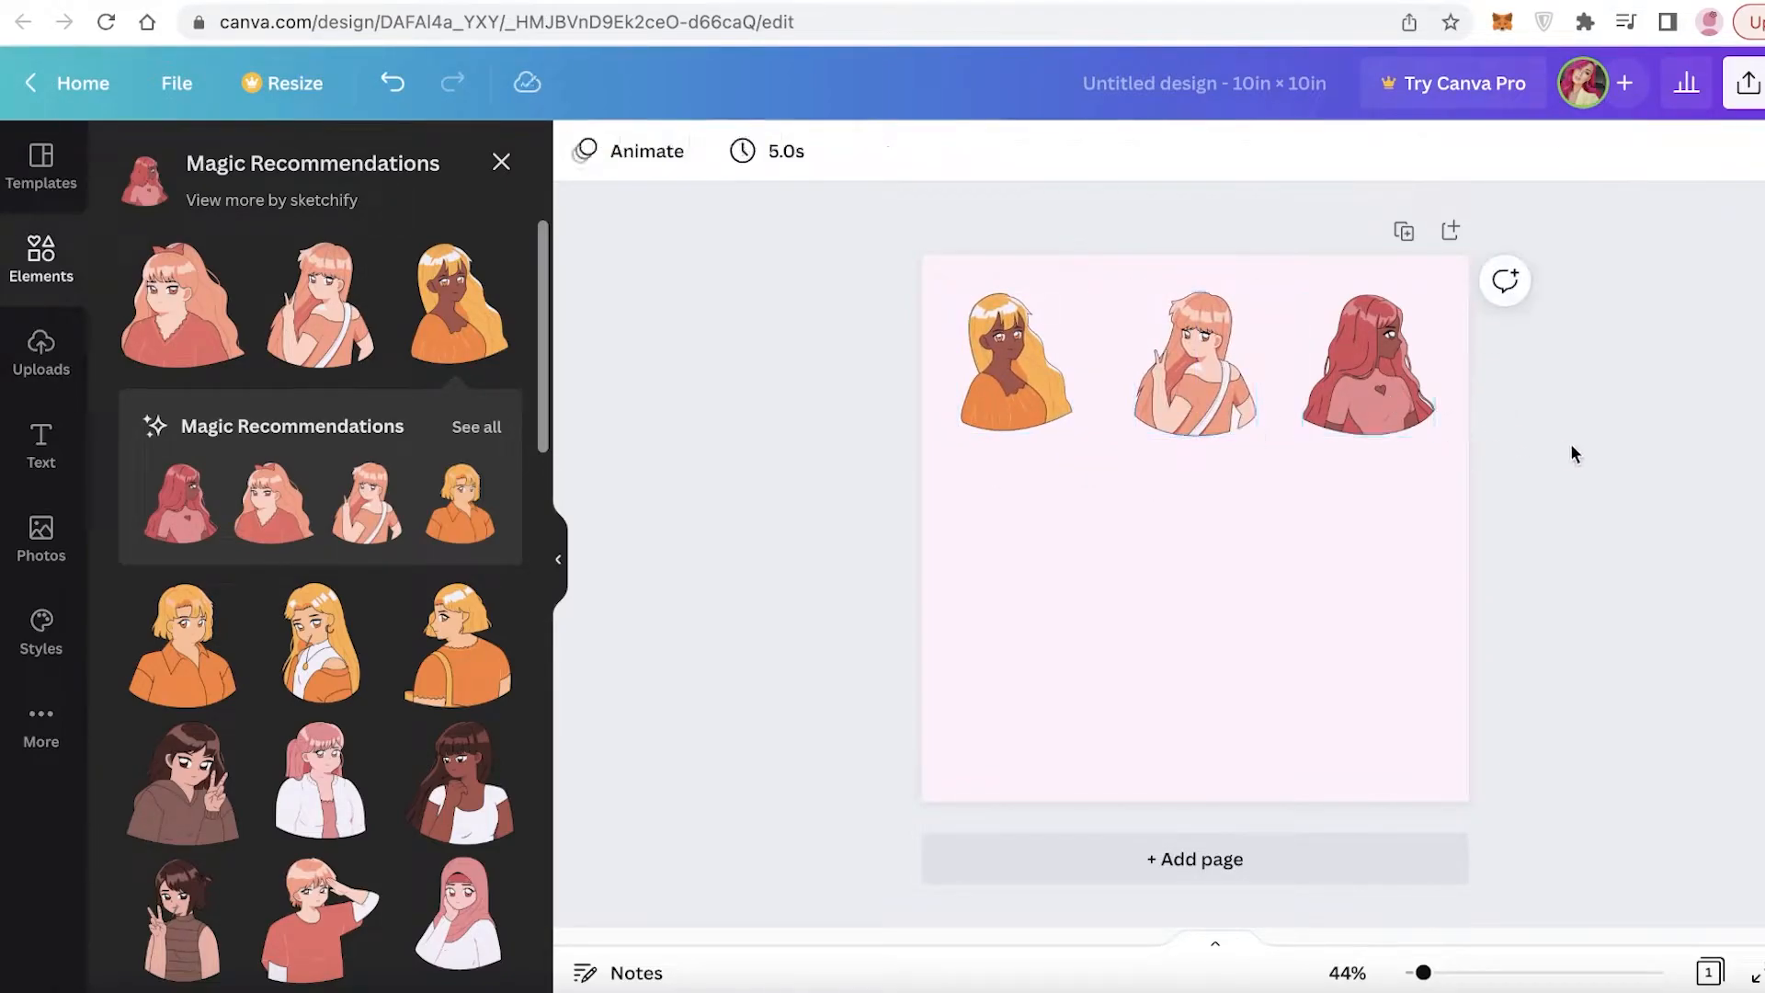
Add the girl with two hair buns and a yellow top, shrunk and placed below the peach-haired girl.
scroll(490, 625, down, 5)
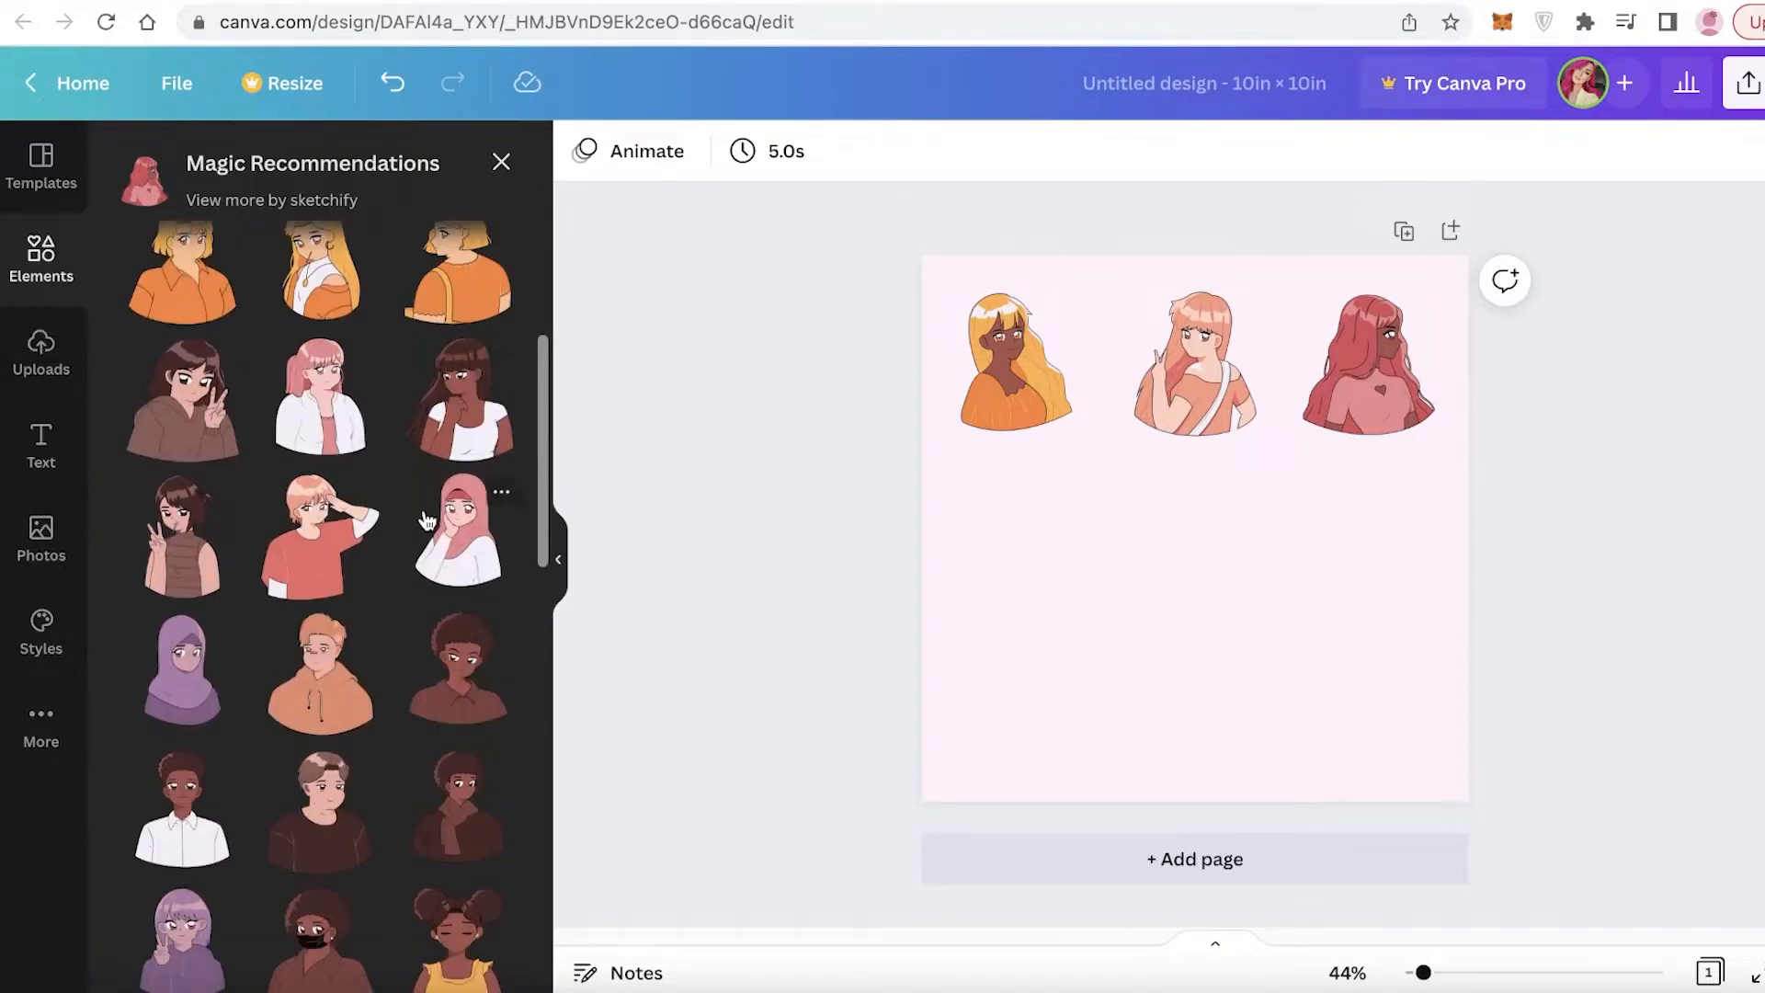
scroll(309, 578, down, 1)
scroll(254, 515, down, 3)
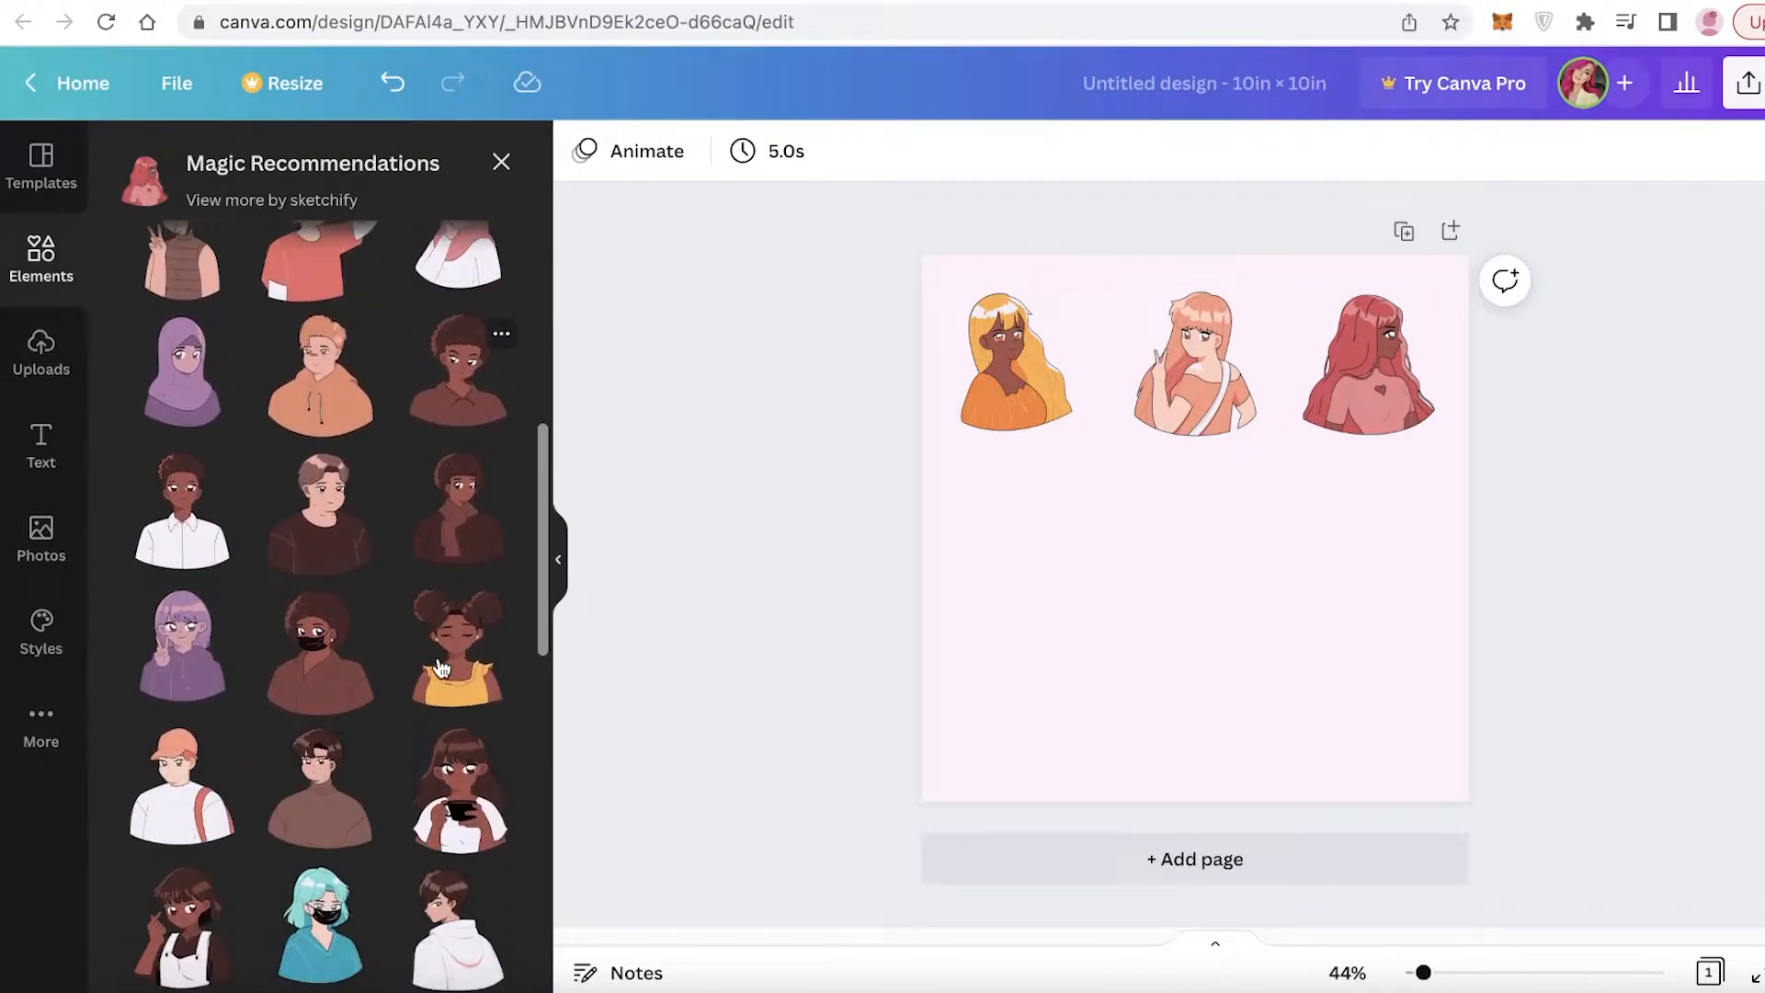
click(487, 682)
drag(1183, 678, 1193, 571)
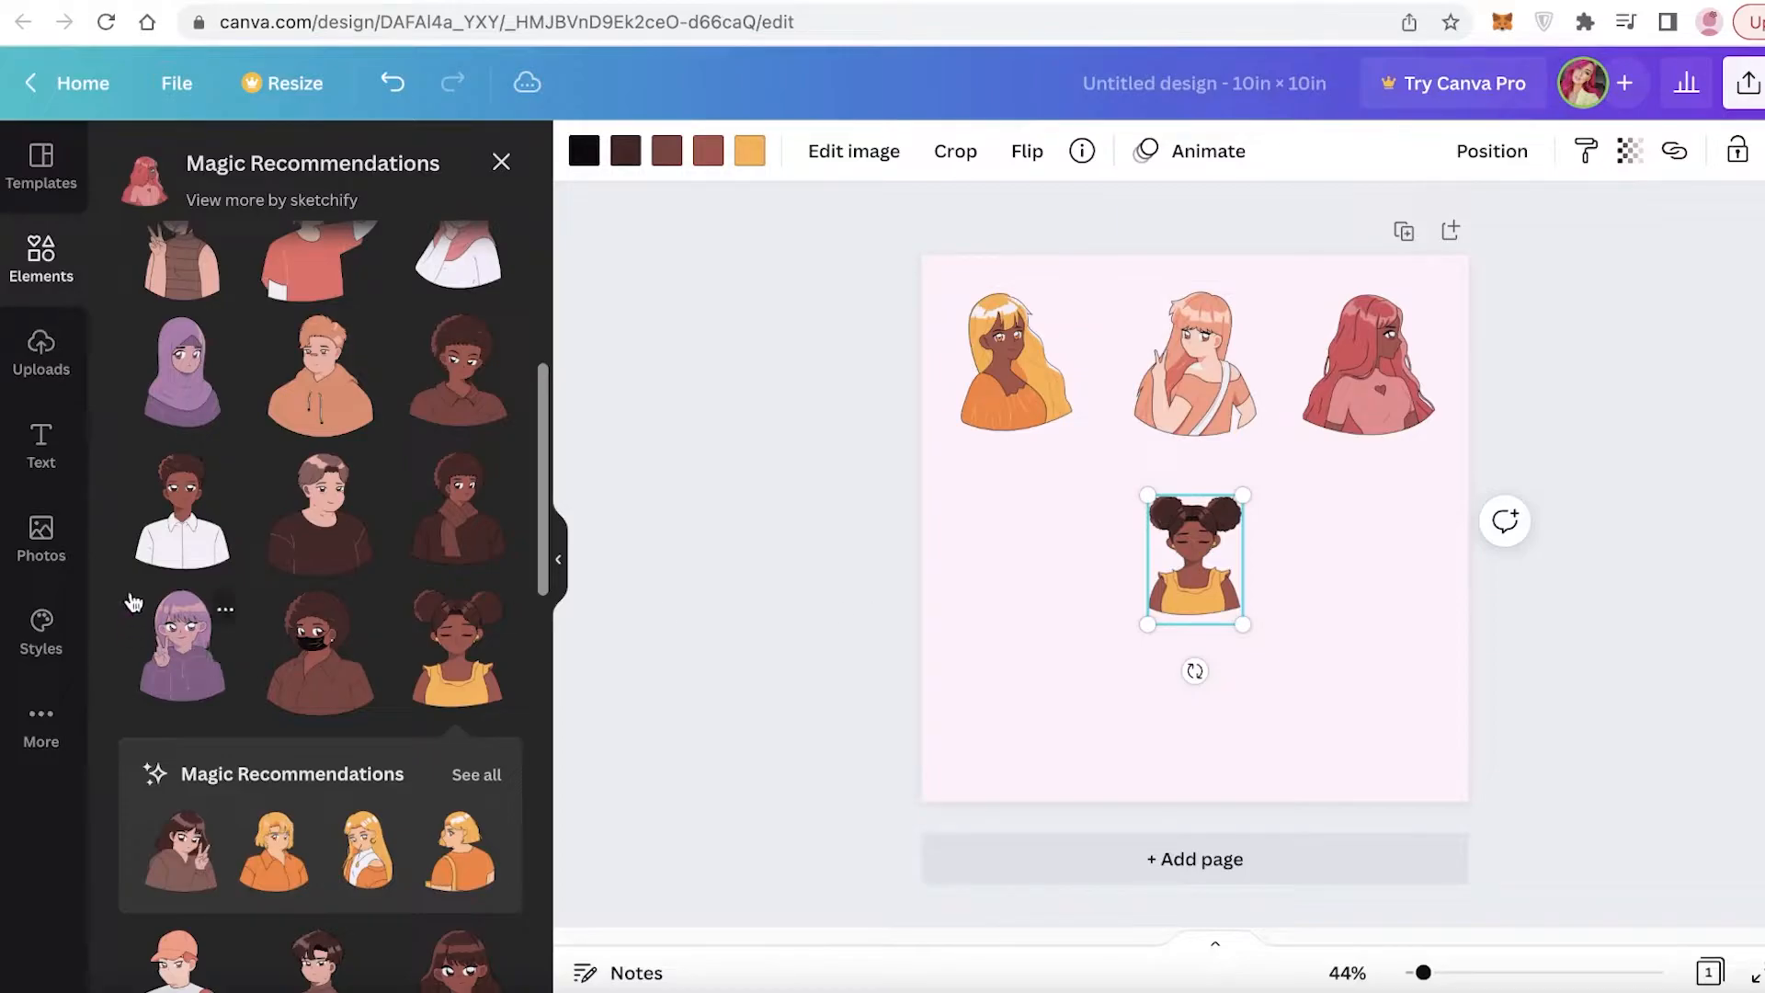
Add the girl in the yellow bear-eared hood, shrunk and placed below the red-haired girl.
scroll(184, 528, down, 5)
click(163, 544)
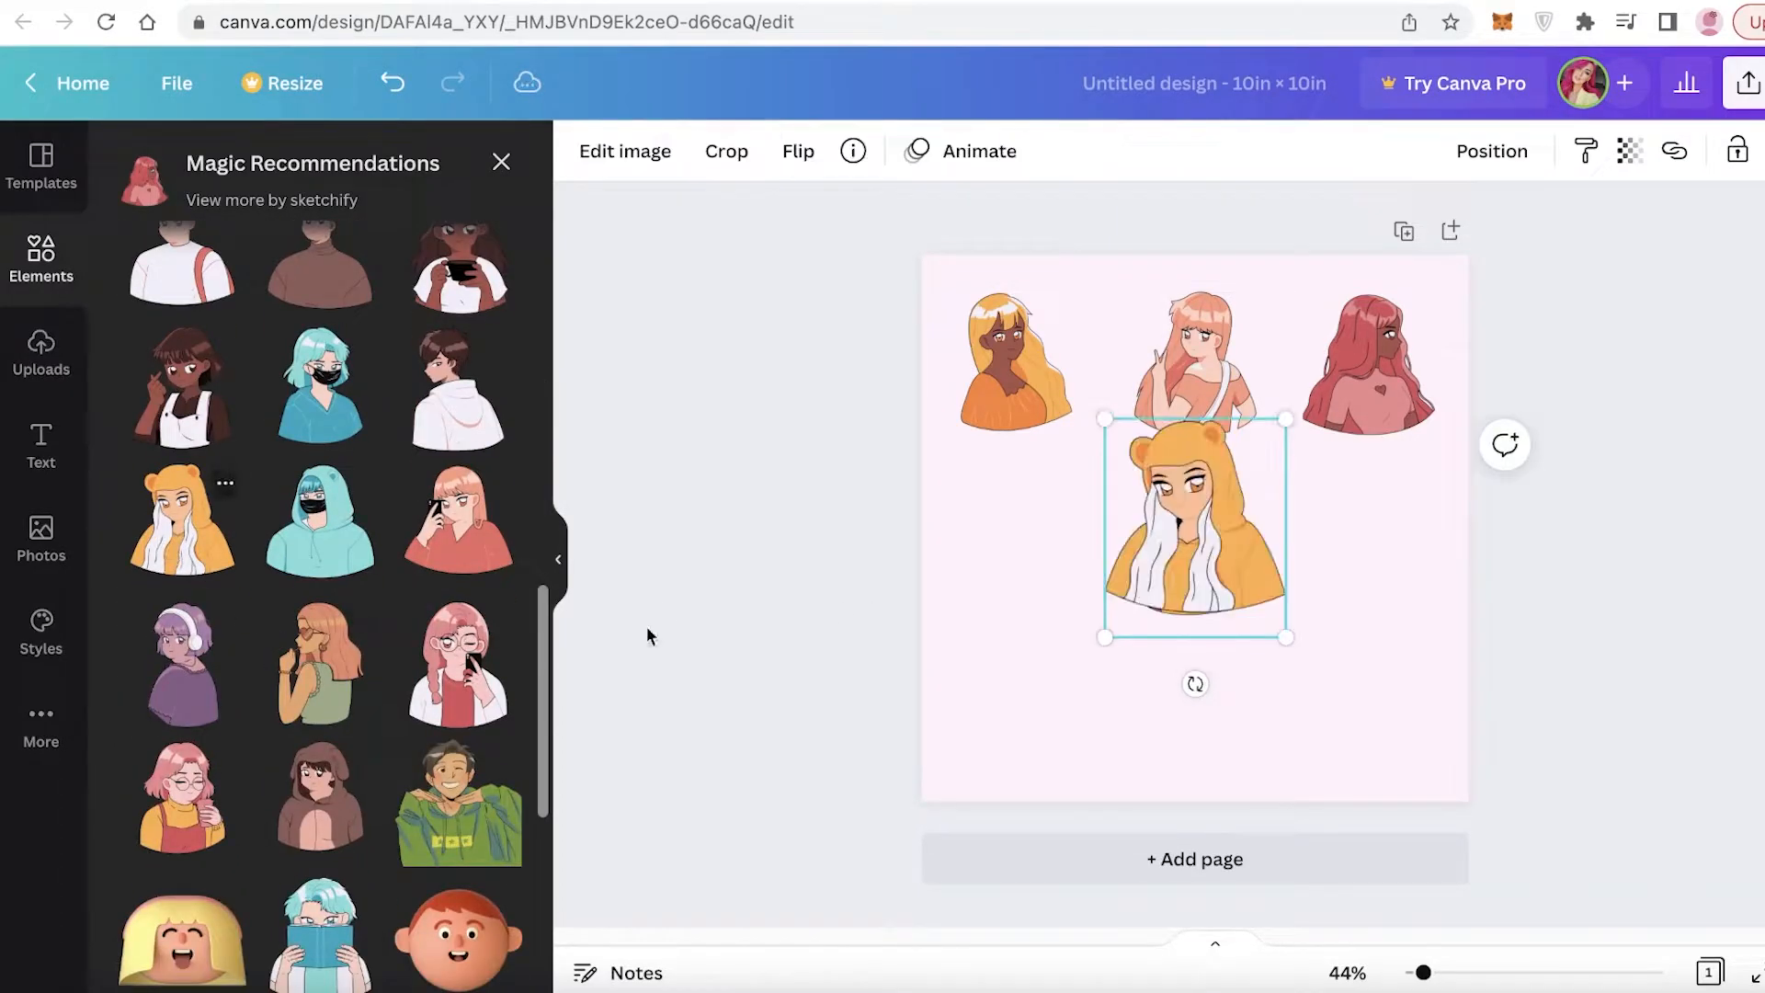
drag(1149, 644, 1354, 585)
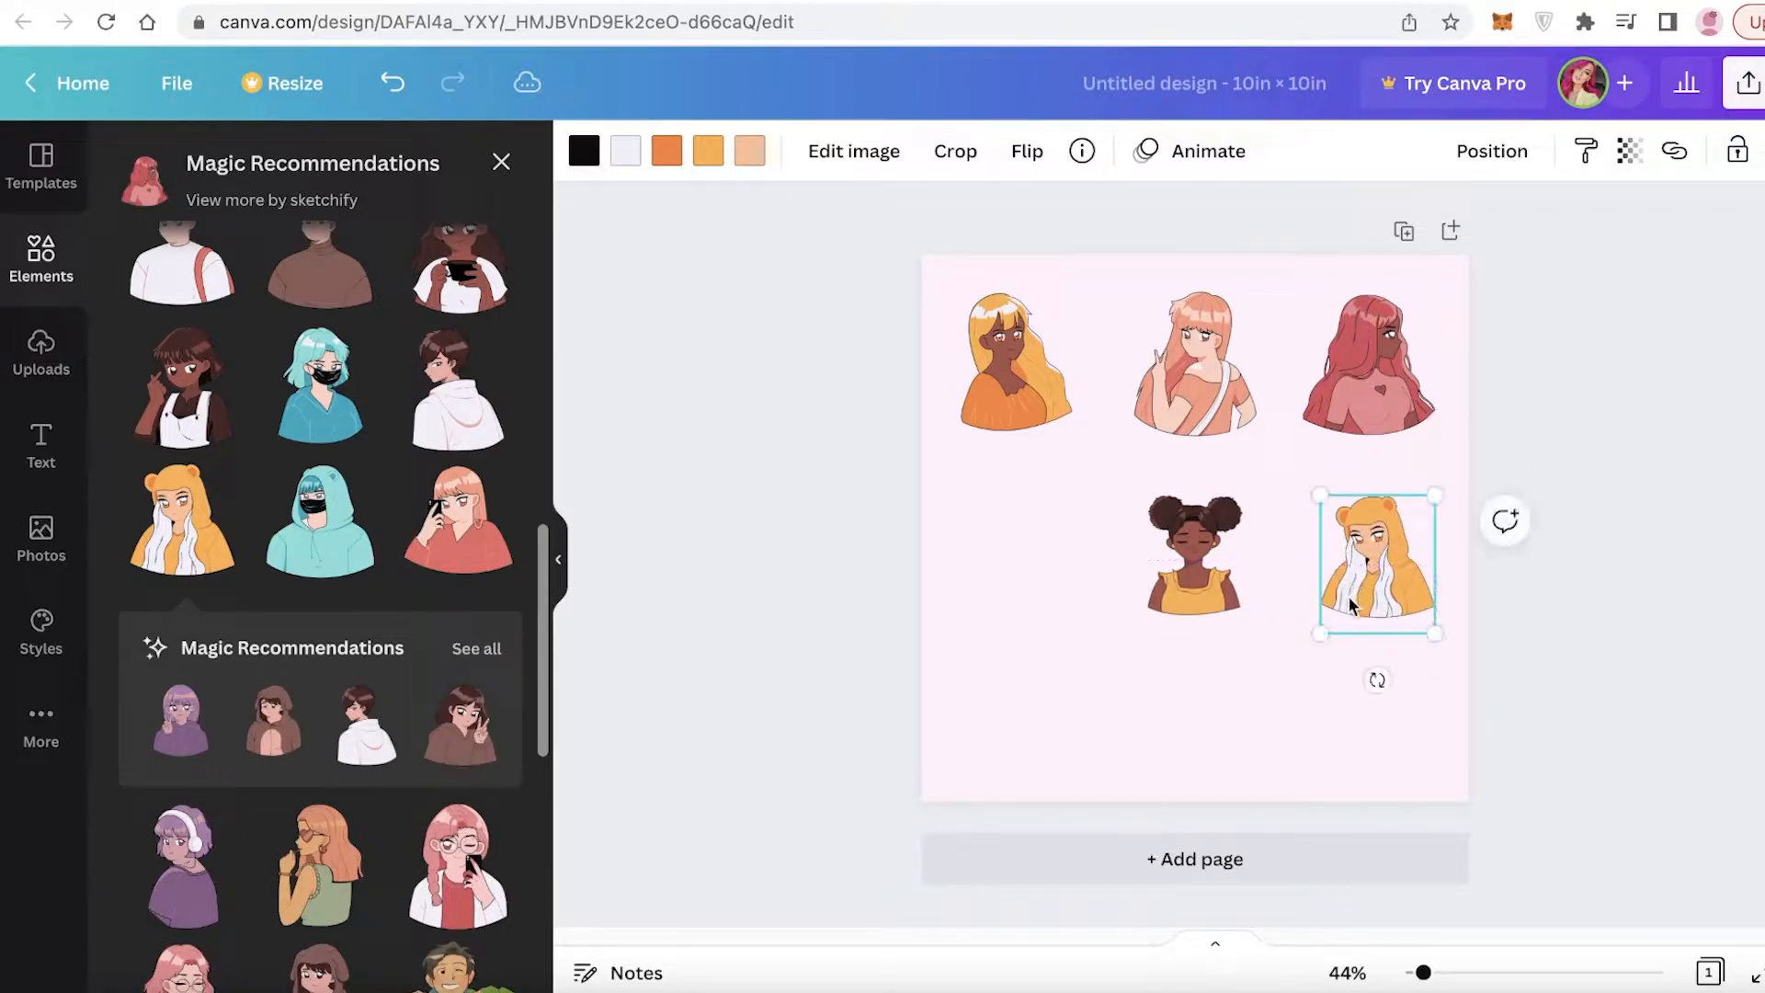
click(1648, 497)
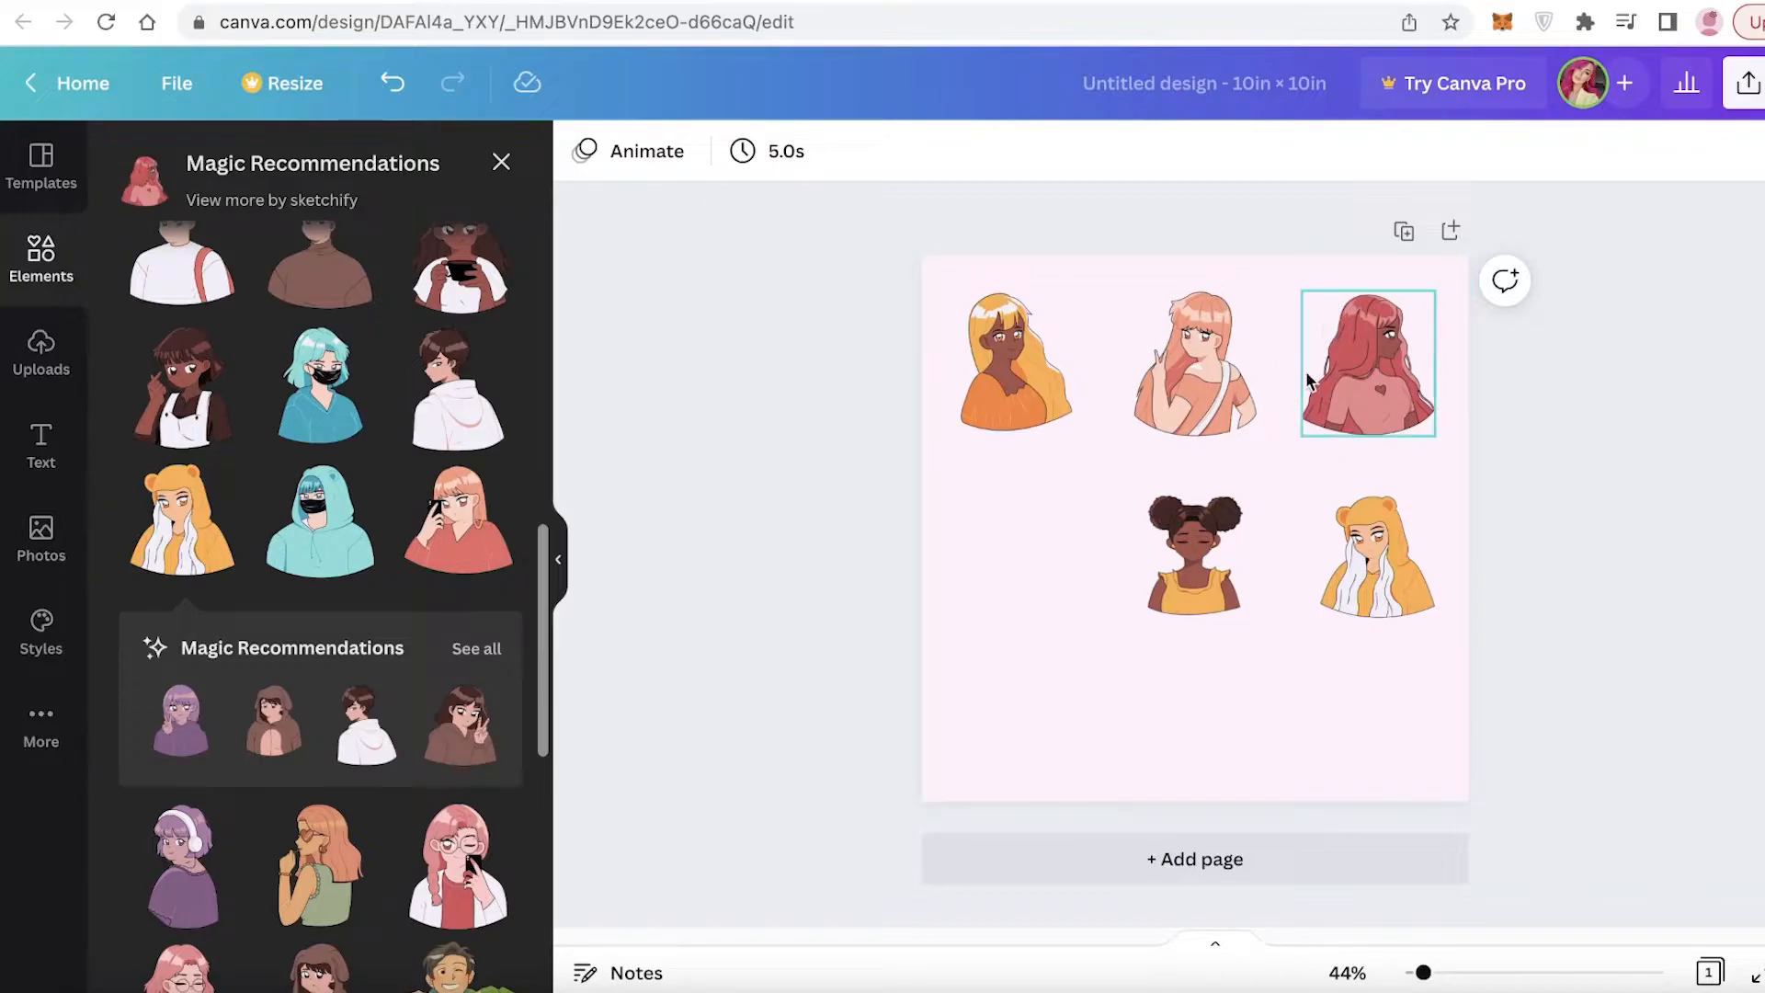
Add the short dark-haired girl in white overalls, shrunk and placed below the yellow-haired girl to complete the middle row.
scroll(335, 507, down, 3)
scroll(336, 507, down, 4)
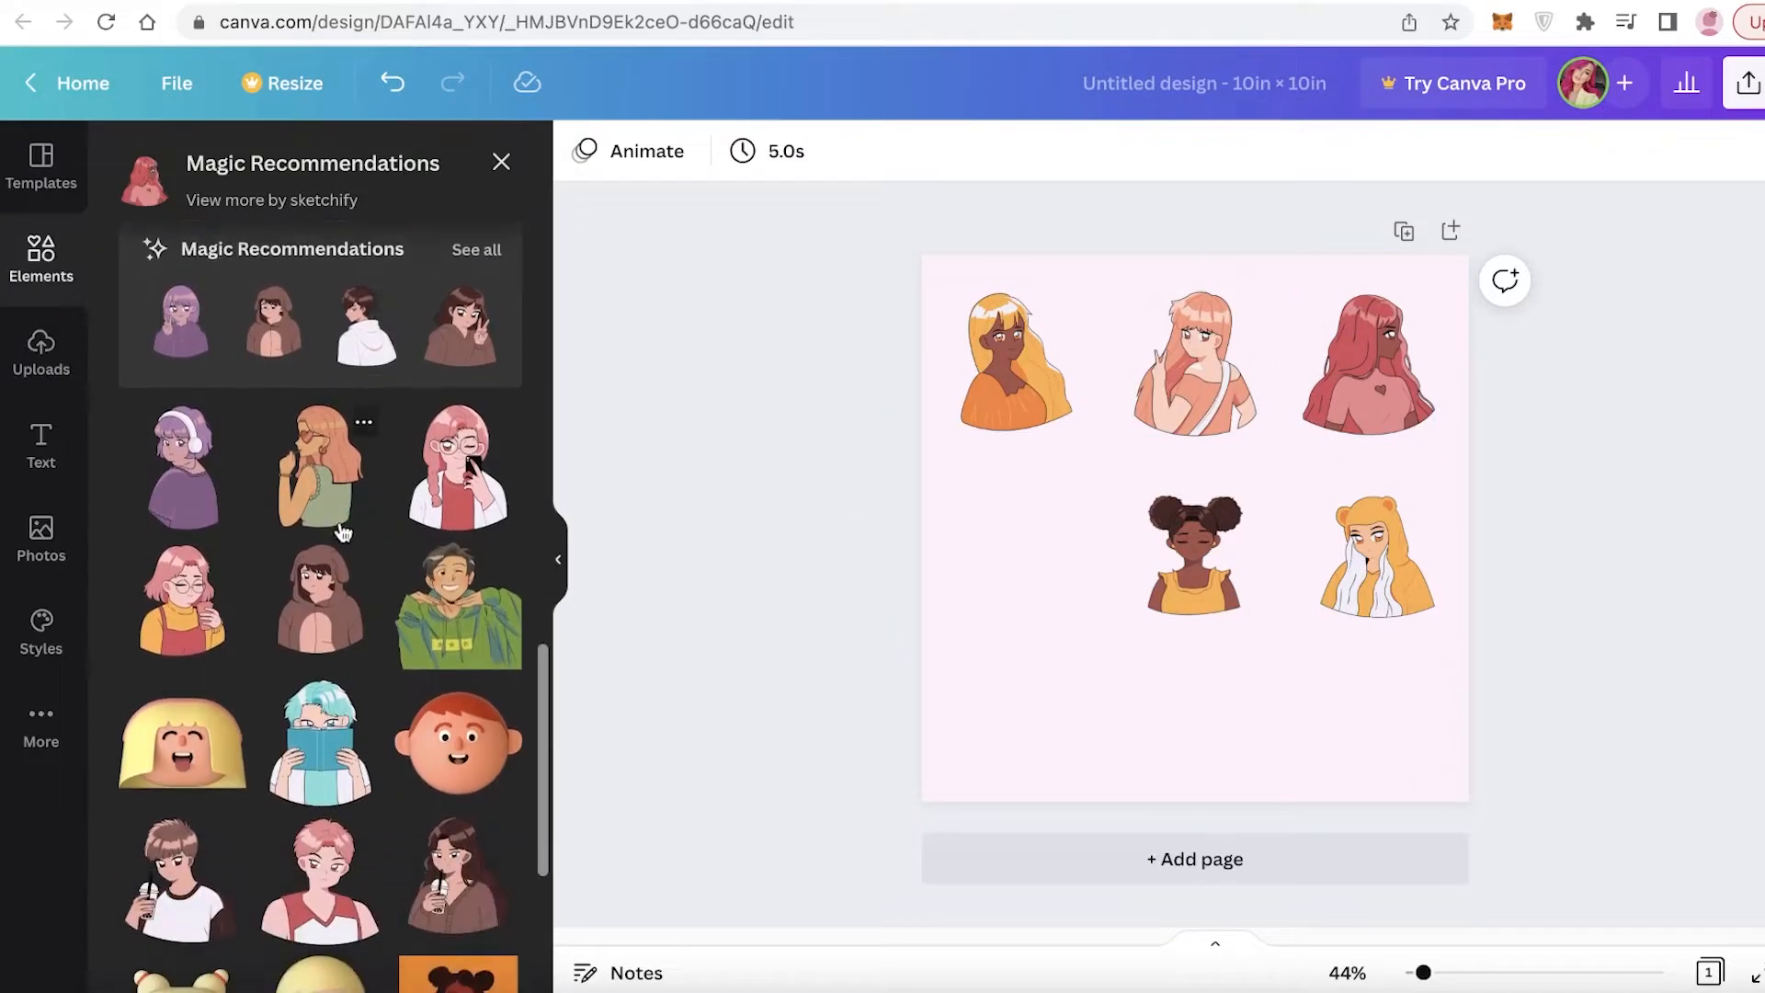
scroll(353, 577, up, 4)
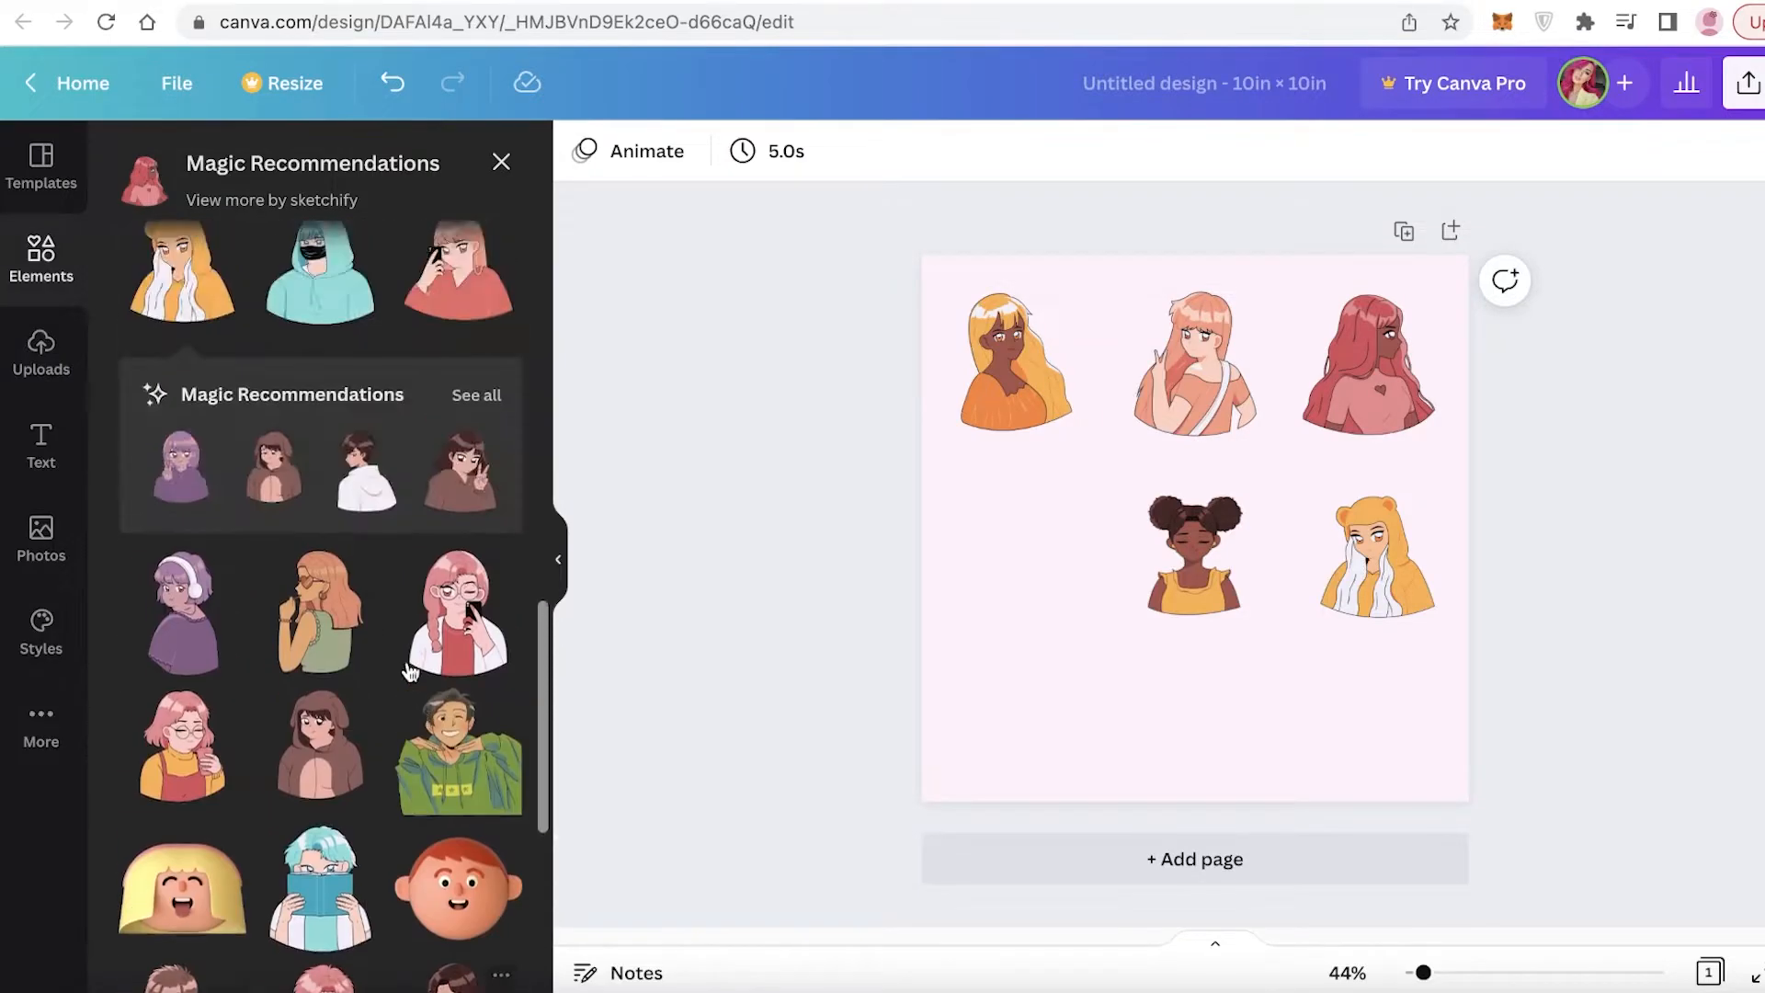
scroll(241, 346, up, 3)
click(210, 405)
drag(1213, 617, 1073, 589)
Enlarge the girl with two hair buns and the bear-hooded girl slightly and line them up with the middle row.
click(1197, 585)
mouse_move(1233, 620)
mouse_down()
mouse_move(1254, 641)
mouse_move(1220, 595)
mouse_up()
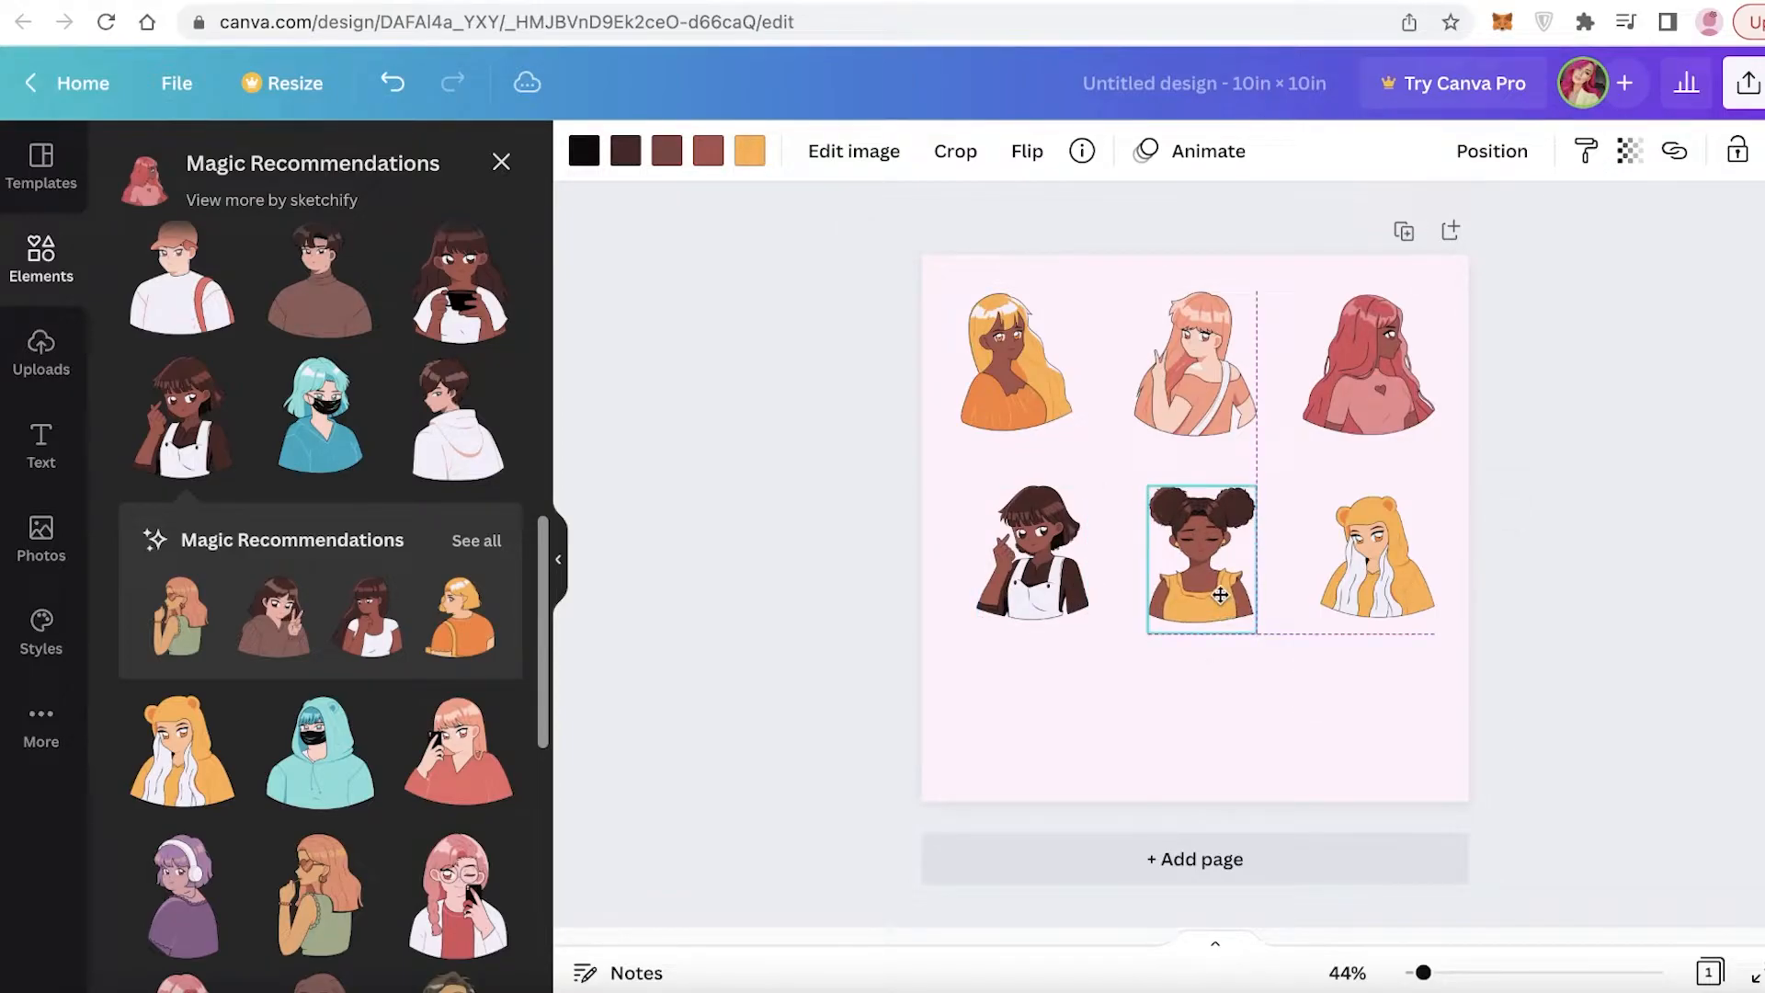
click(1404, 586)
drag(1310, 495, 1294, 484)
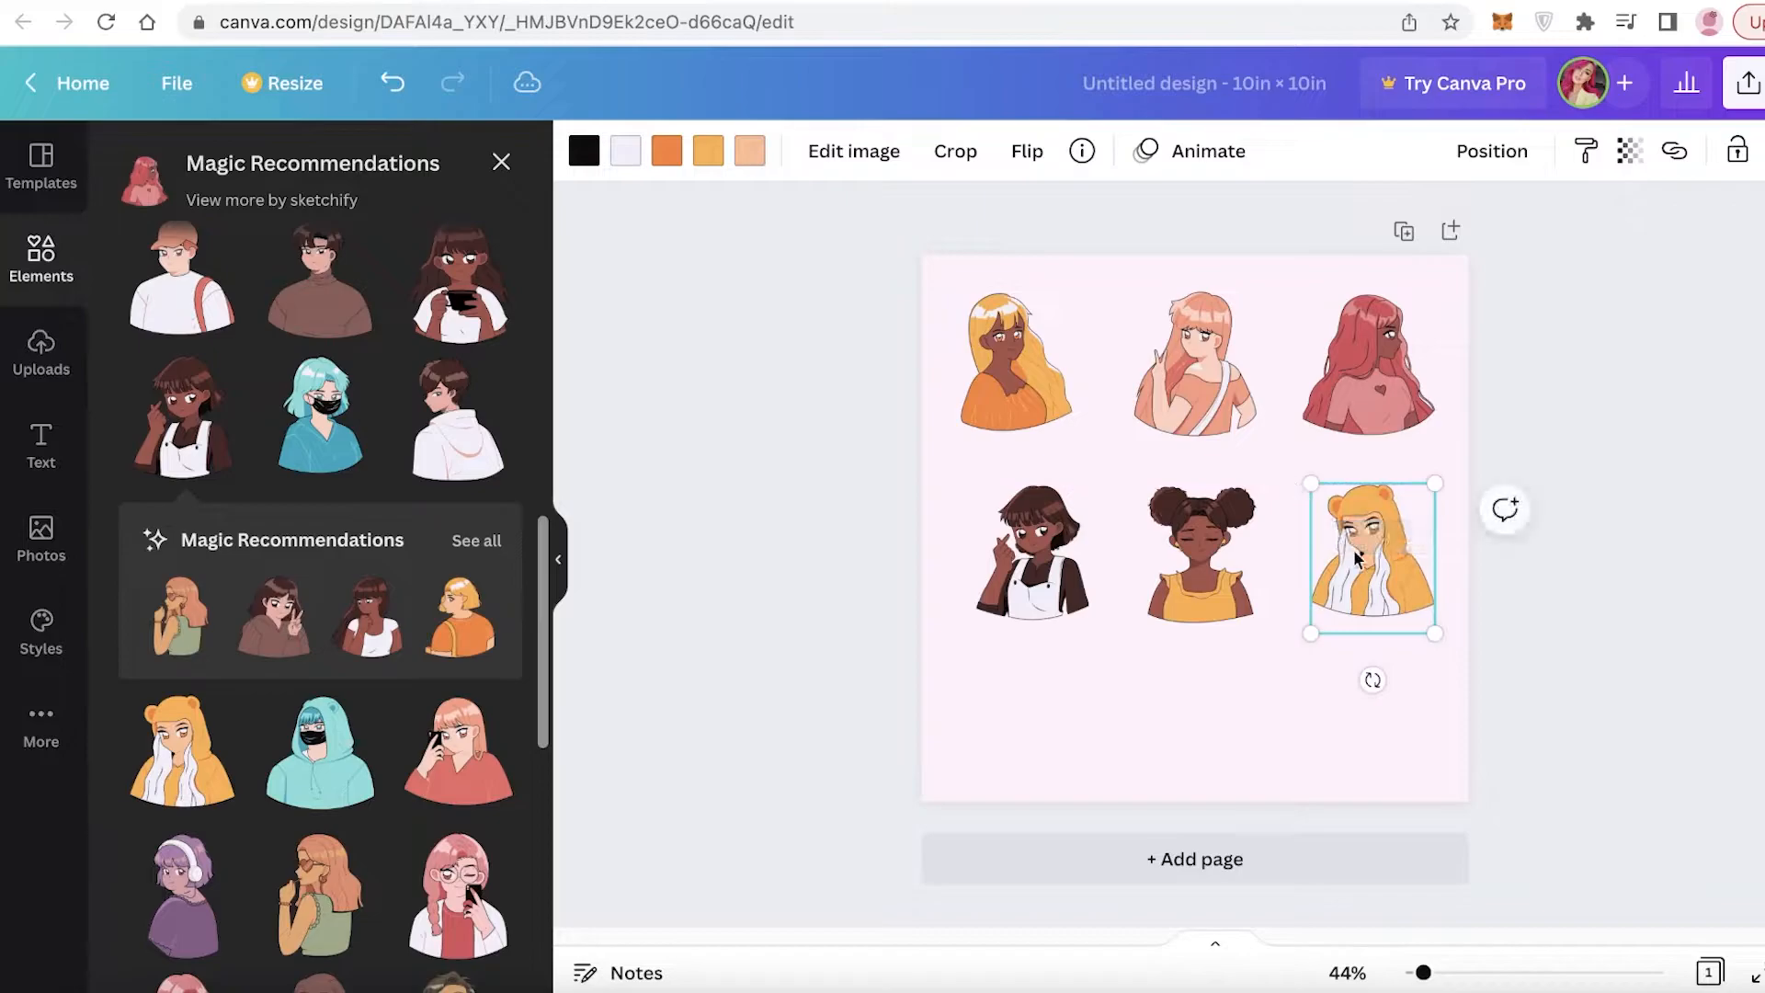
drag(1360, 558, 1364, 561)
key(Escape)
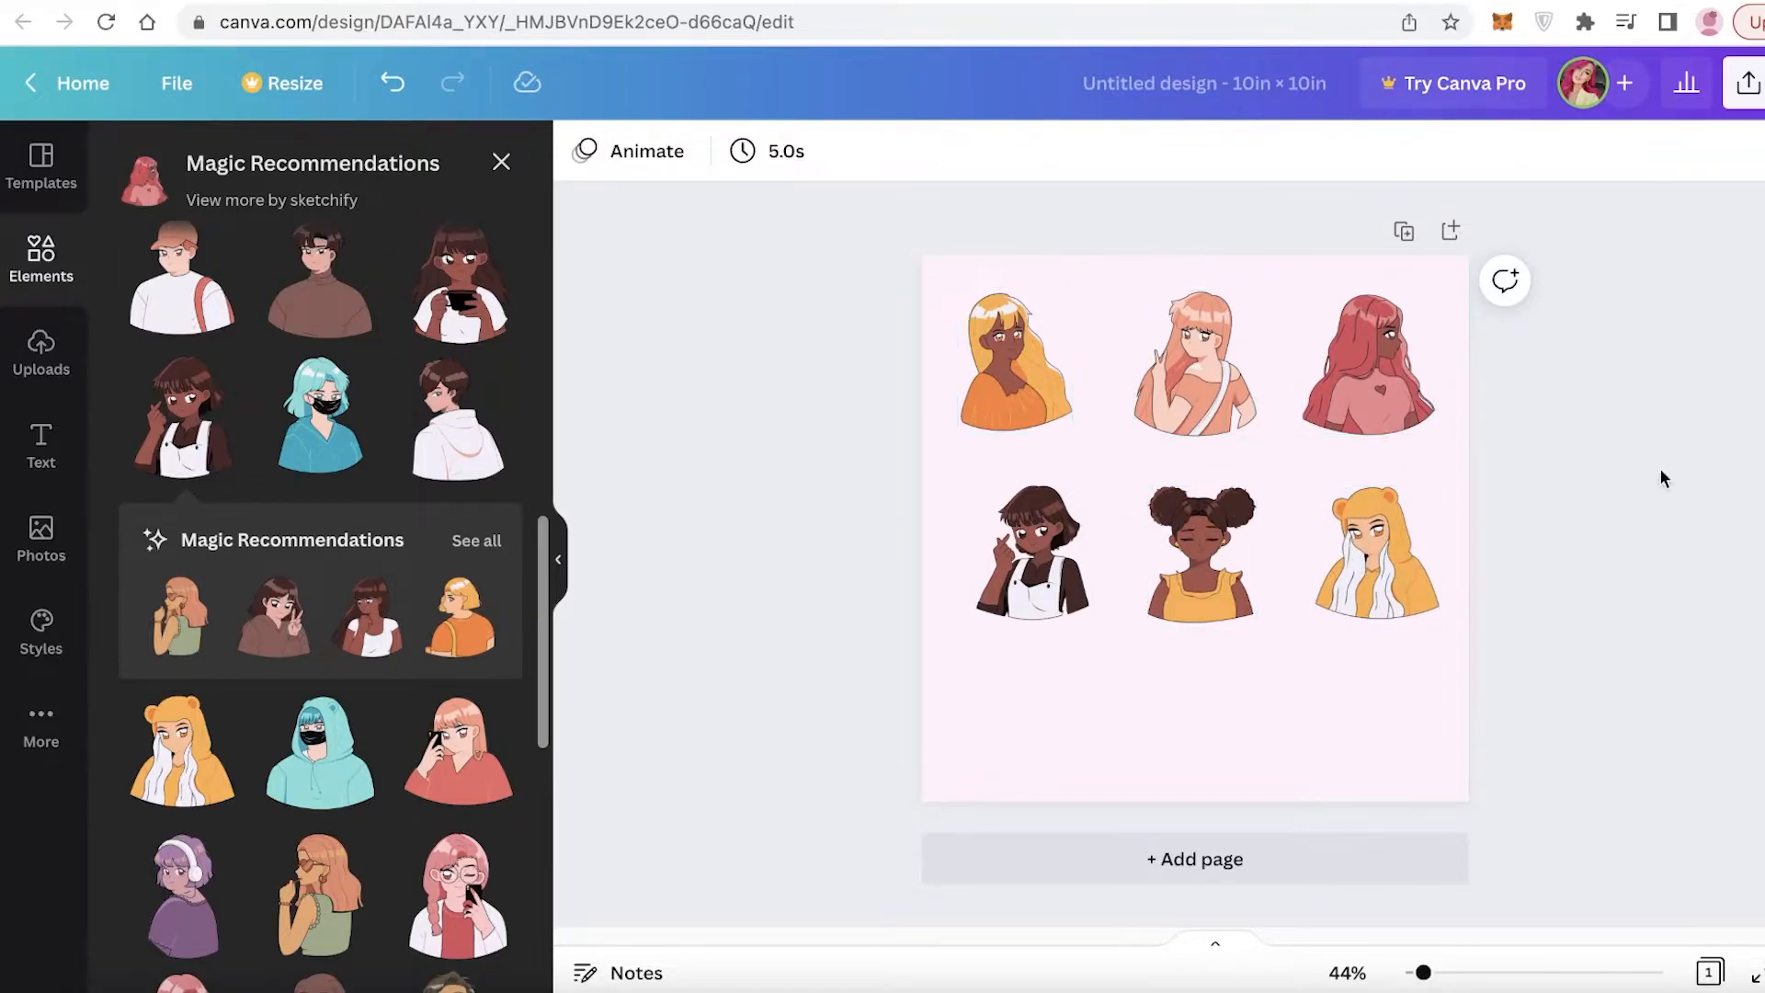
Search the element graphics for "flowers" and for "woman" and look through the results.
click(29, 266)
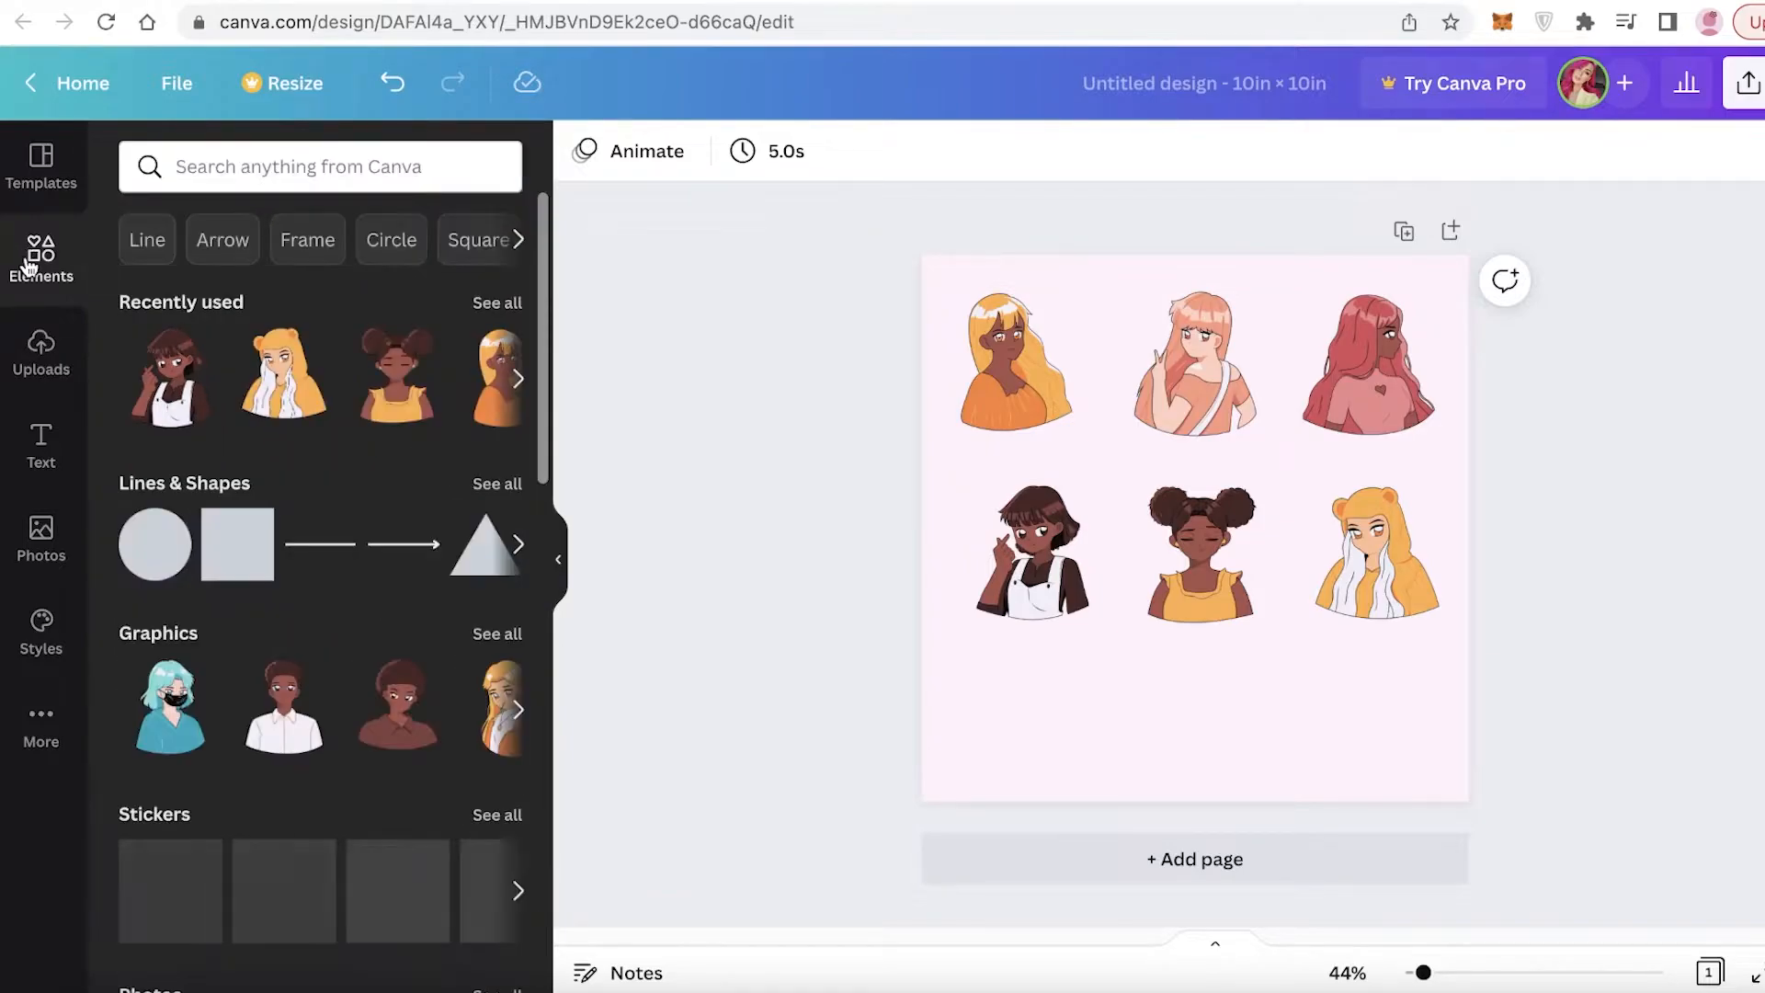
click(228, 174)
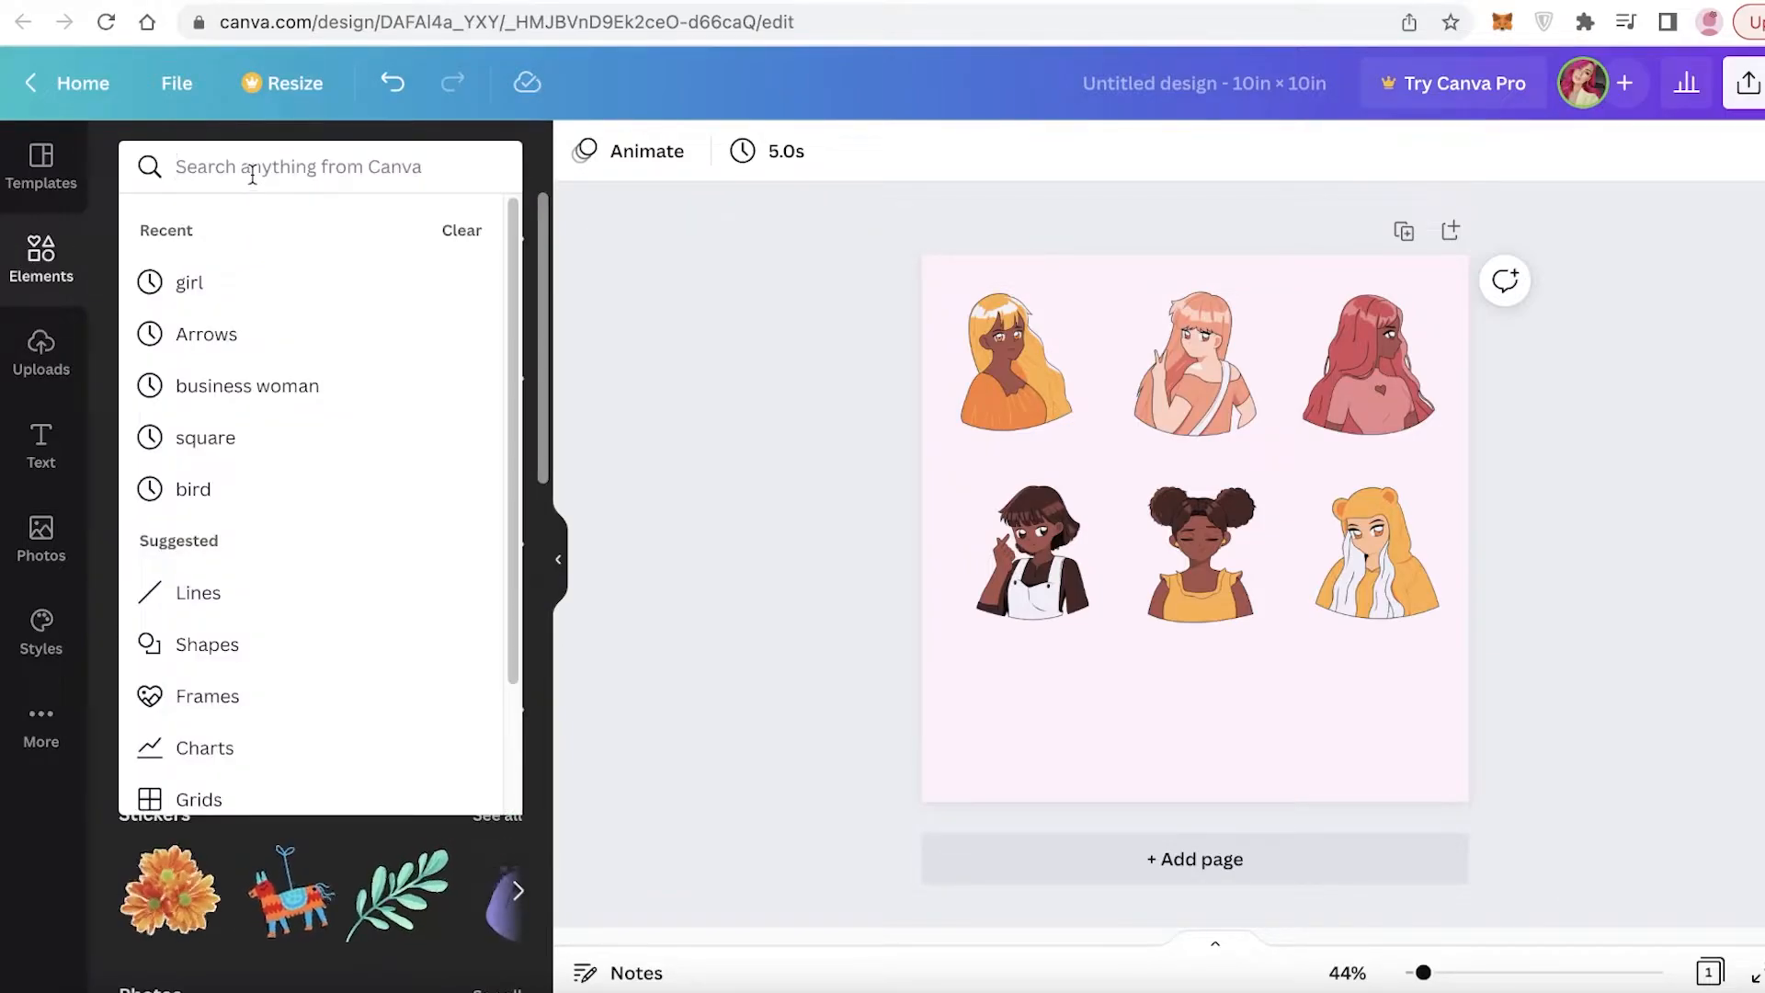
text(flowers)
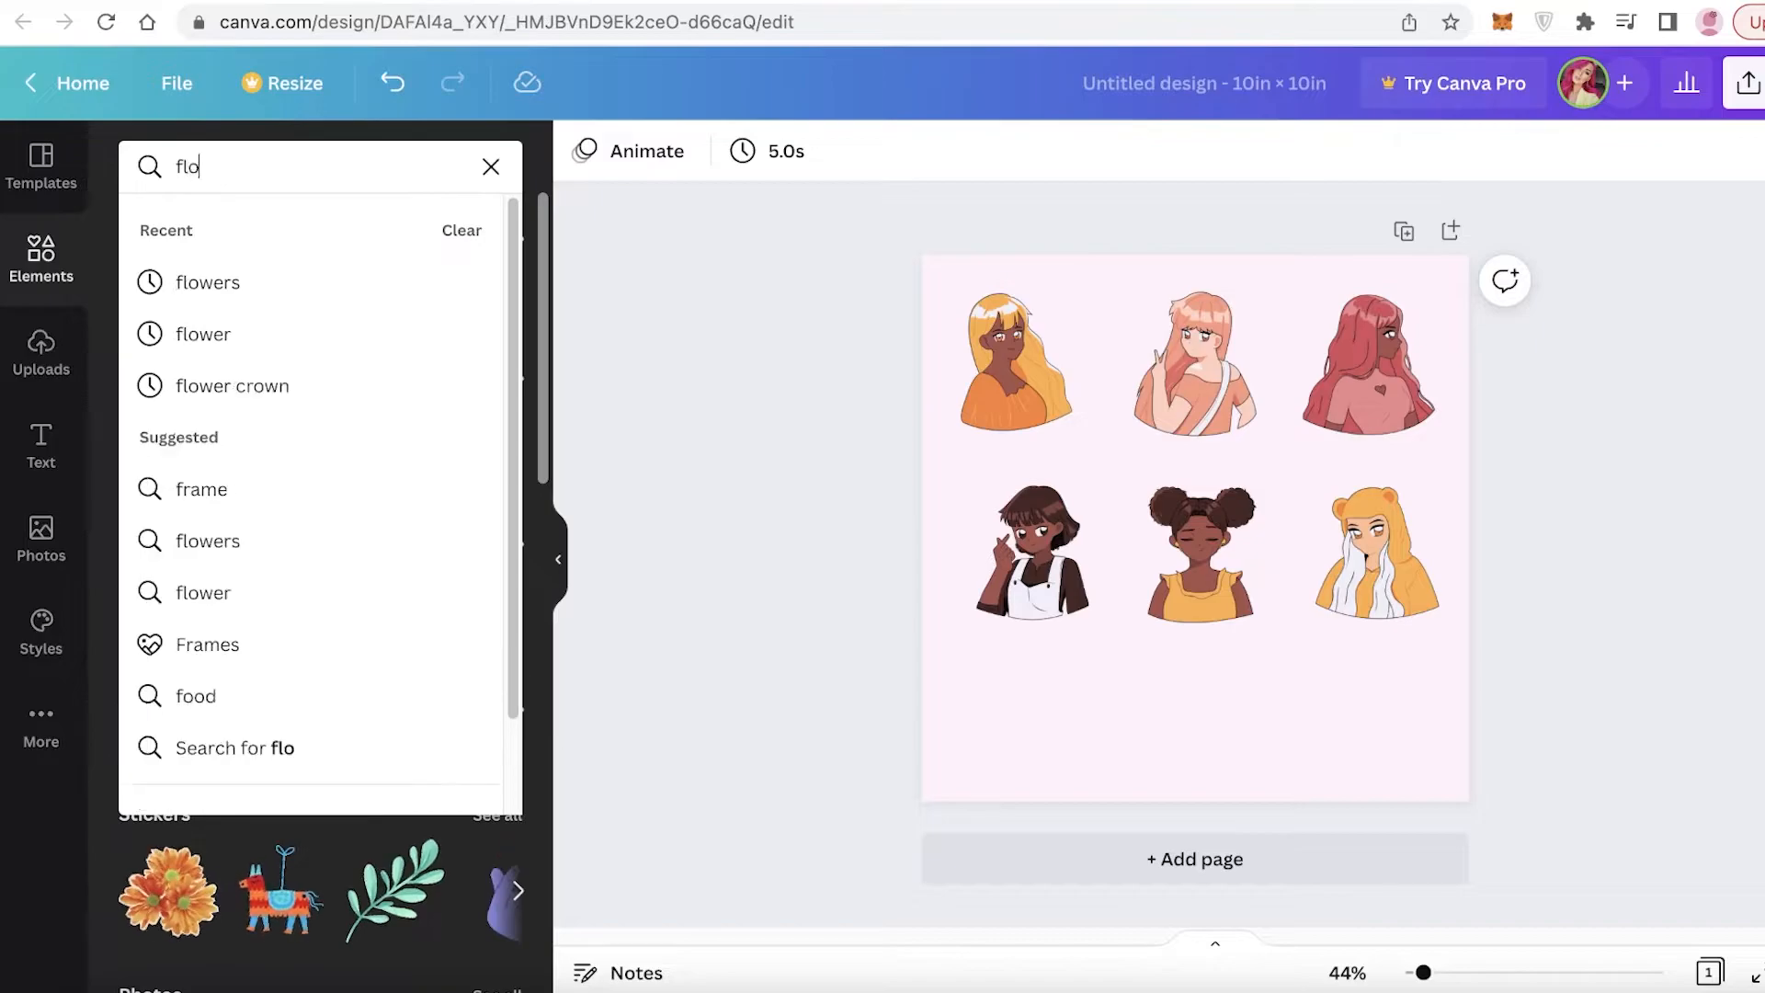
key(Return)
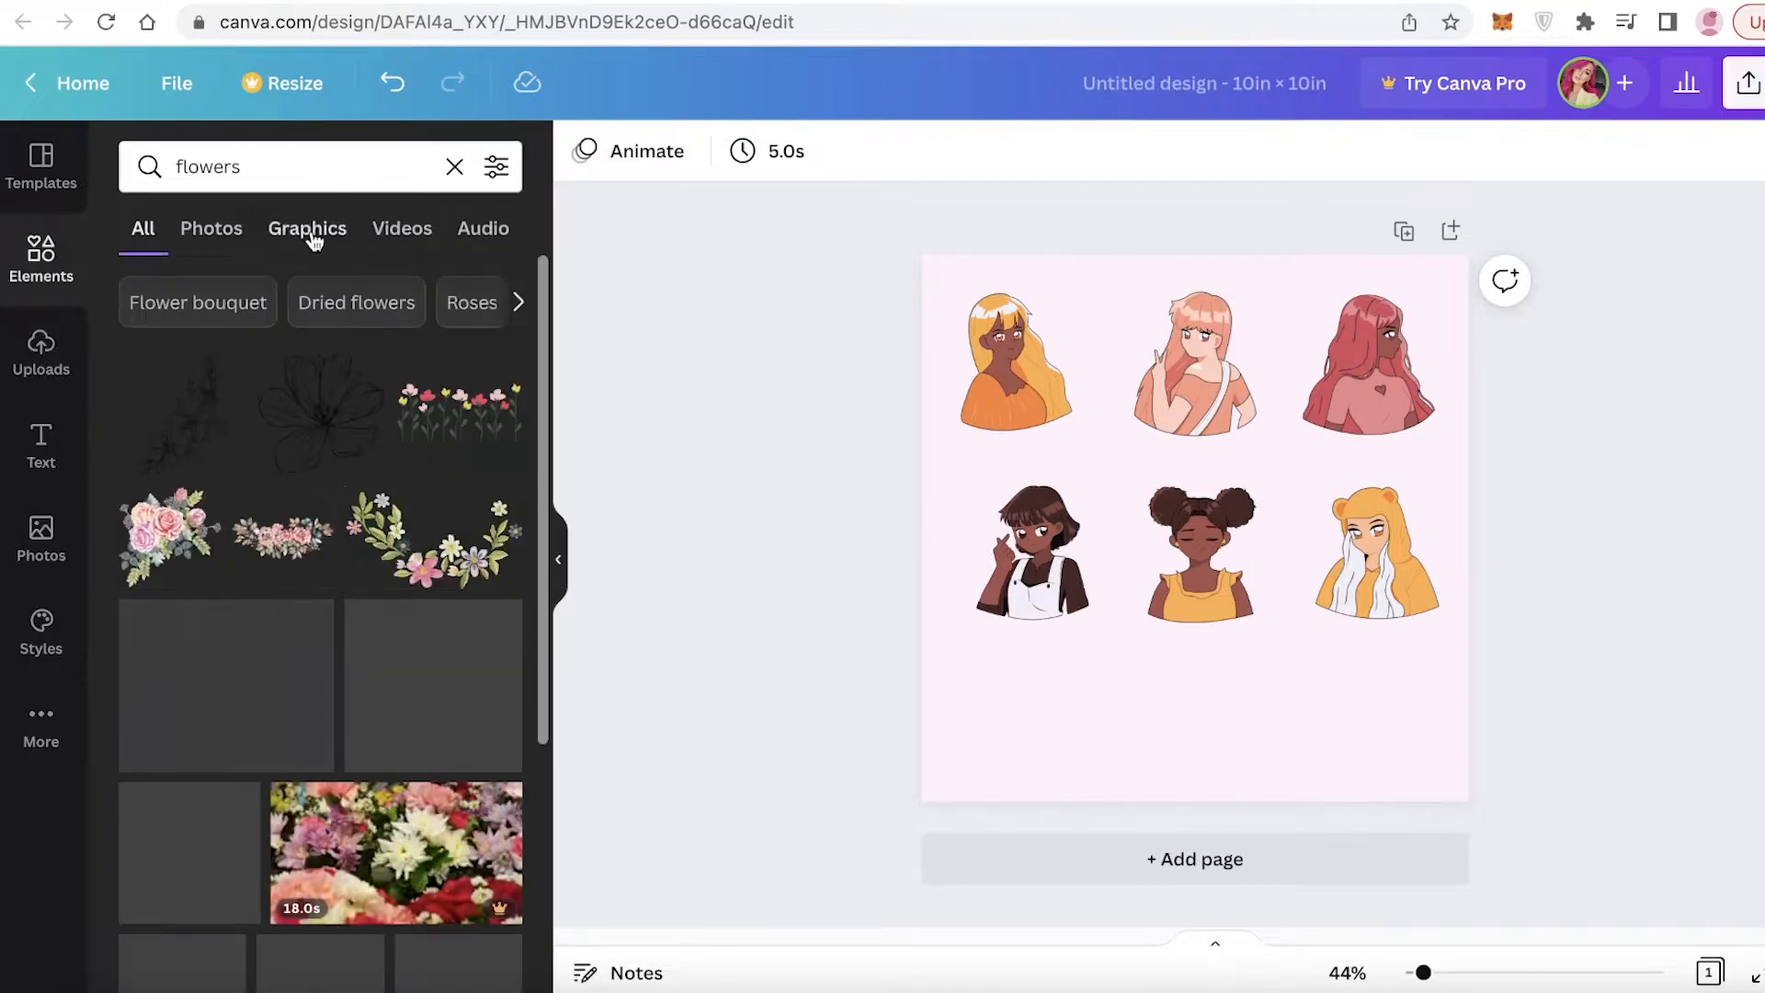
click(310, 231)
double_click(293, 165)
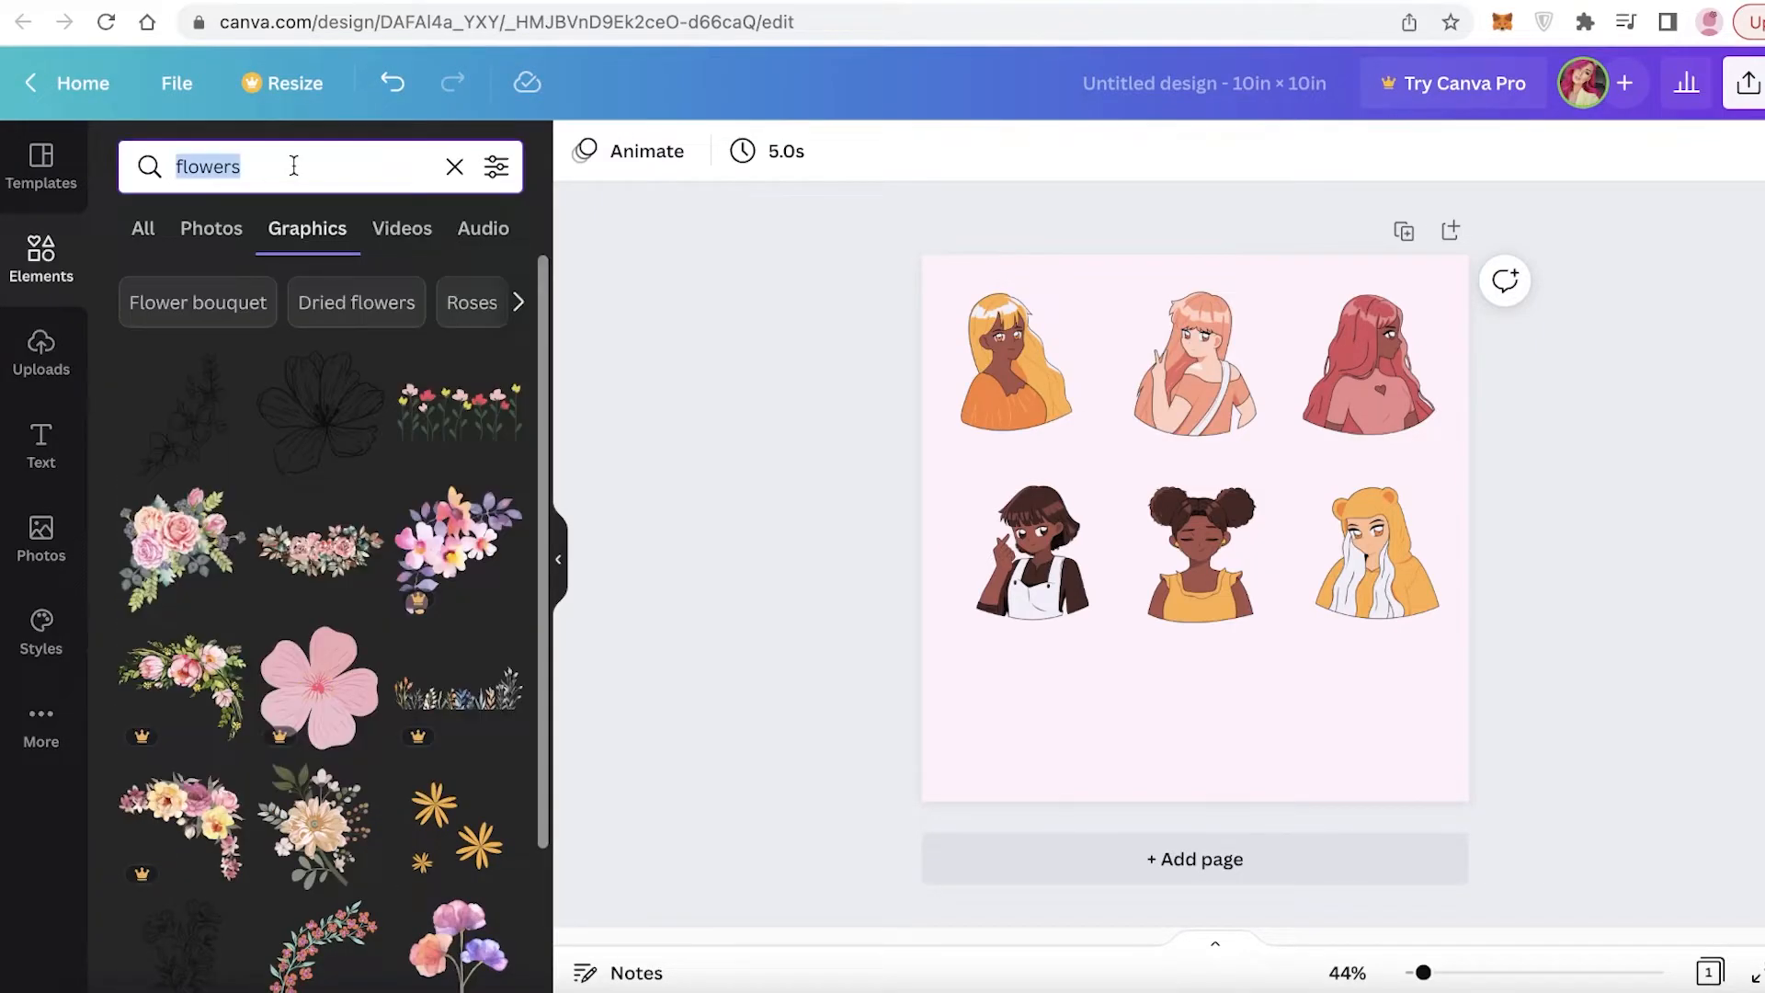
text(woman)
key(Return)
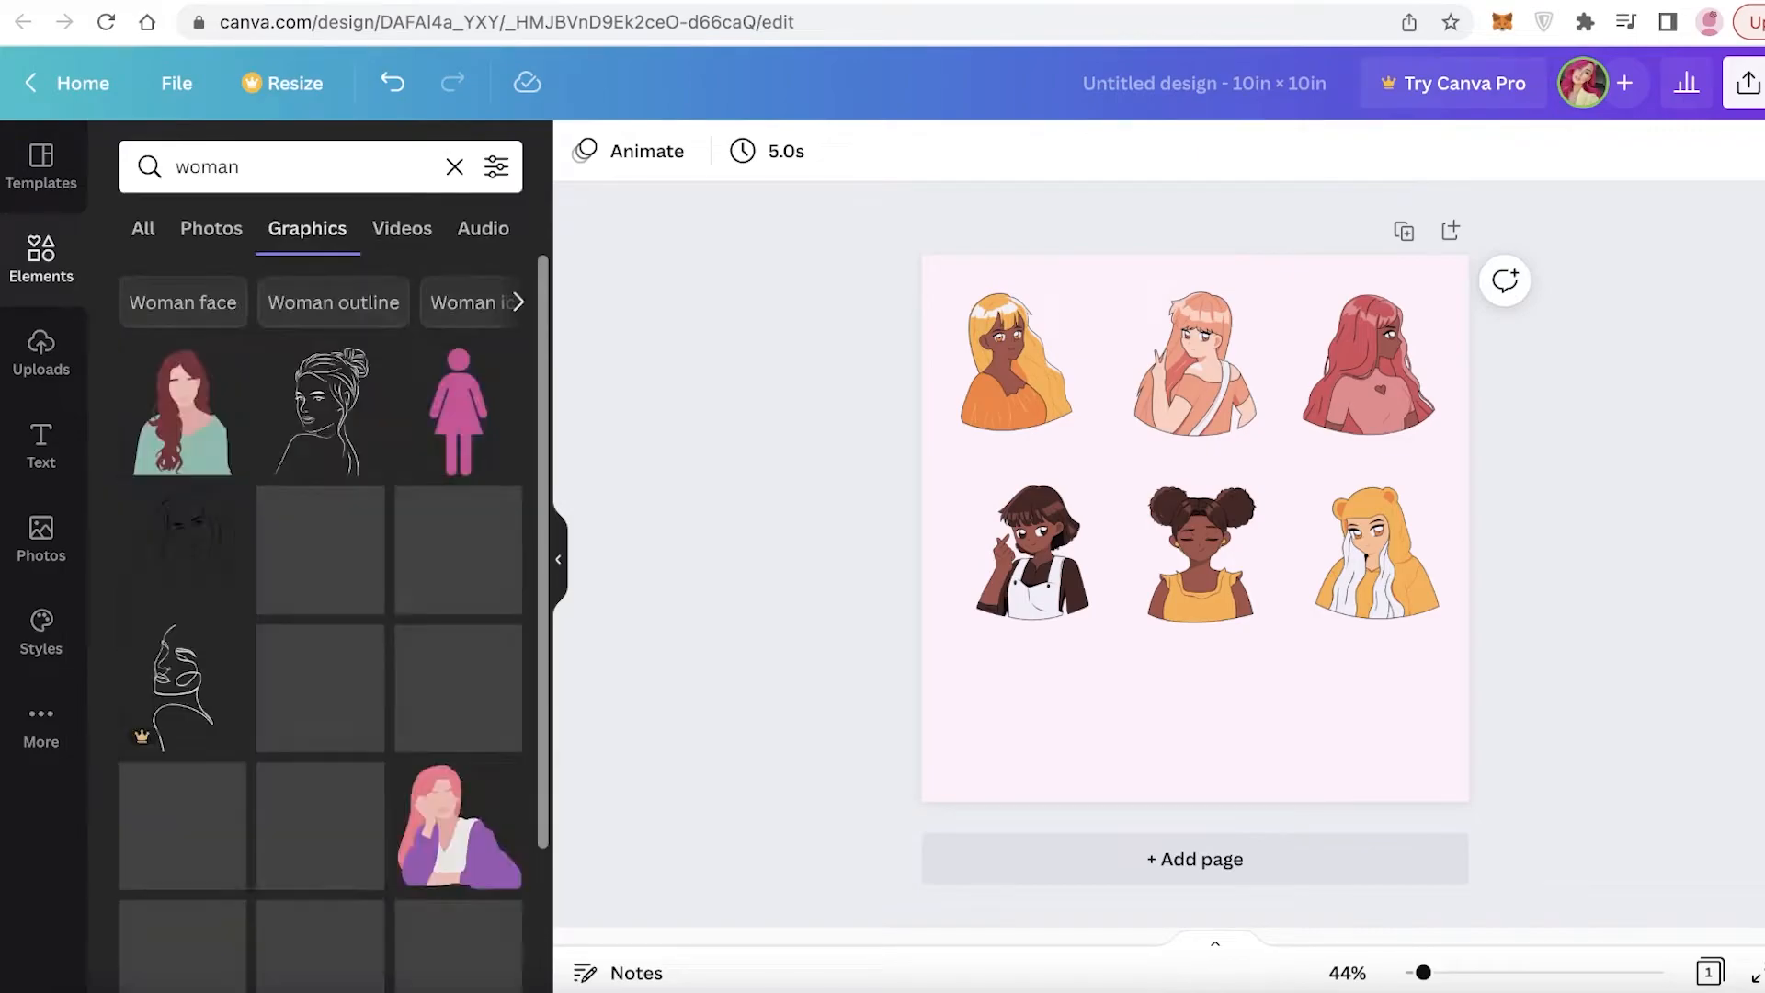
scroll(255, 445, down, 10)
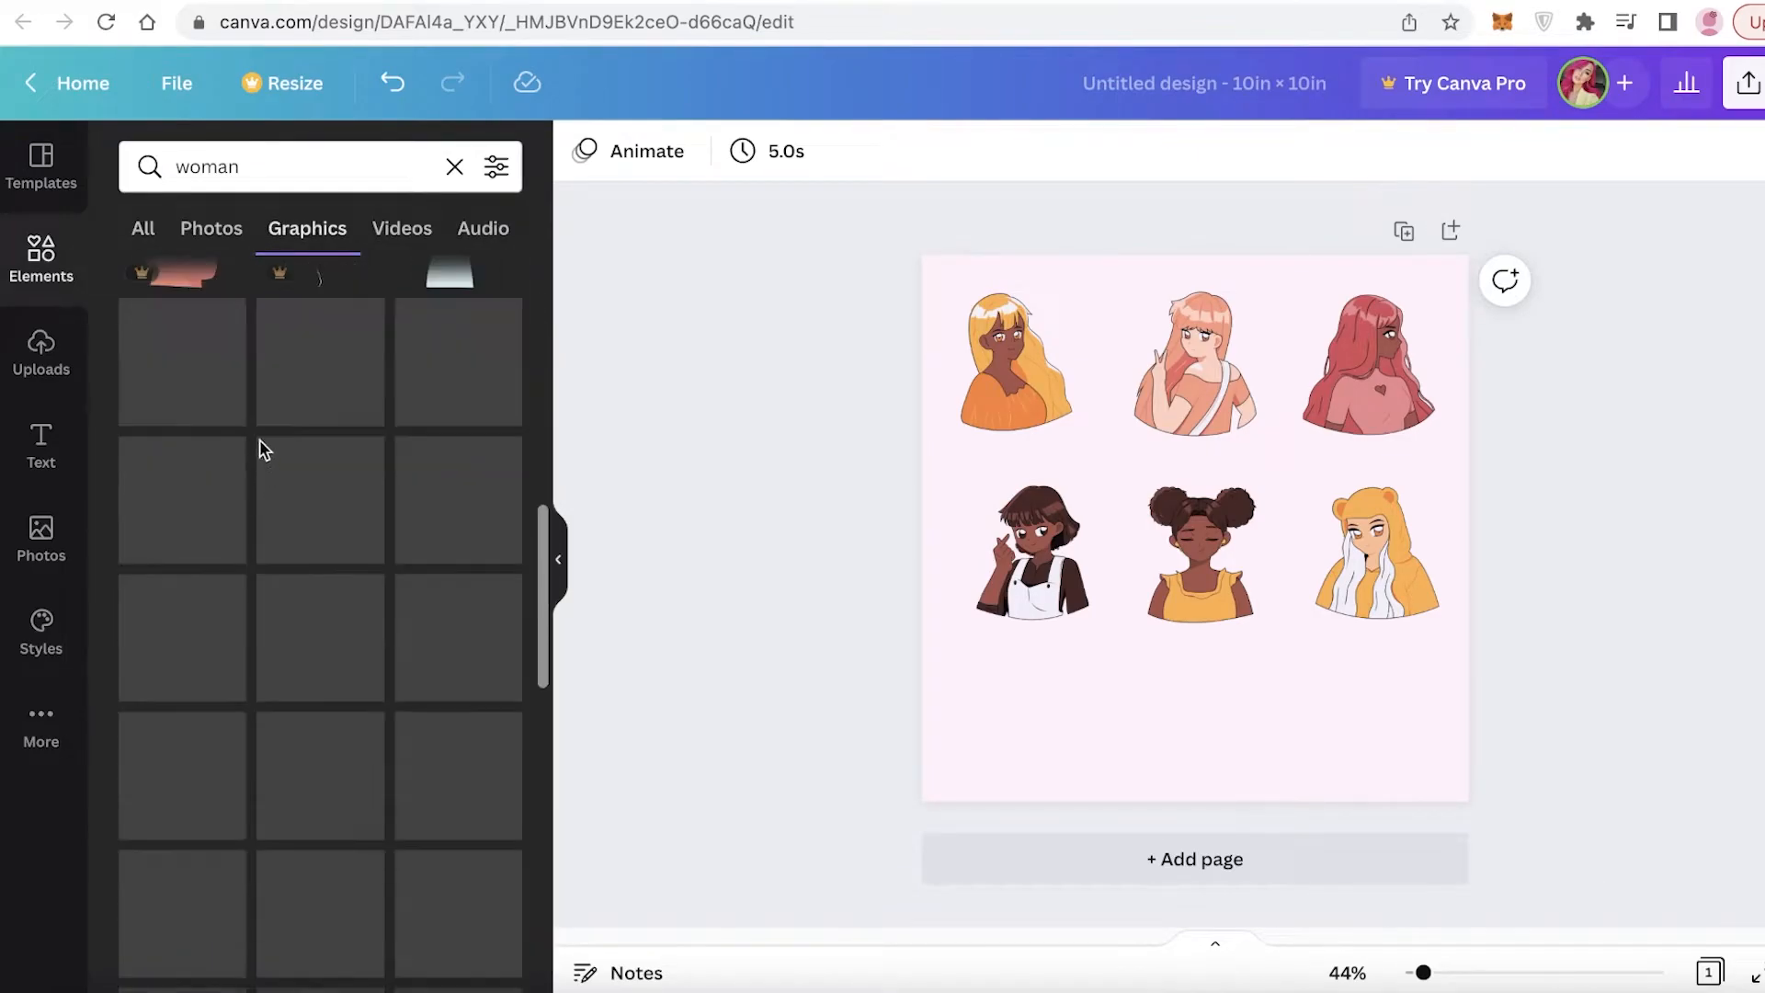
Search the graphics for "feminist" and add the three raised fists, shrunk and placed in the page's lower-right corner.
click(304, 169)
double_click(305, 172)
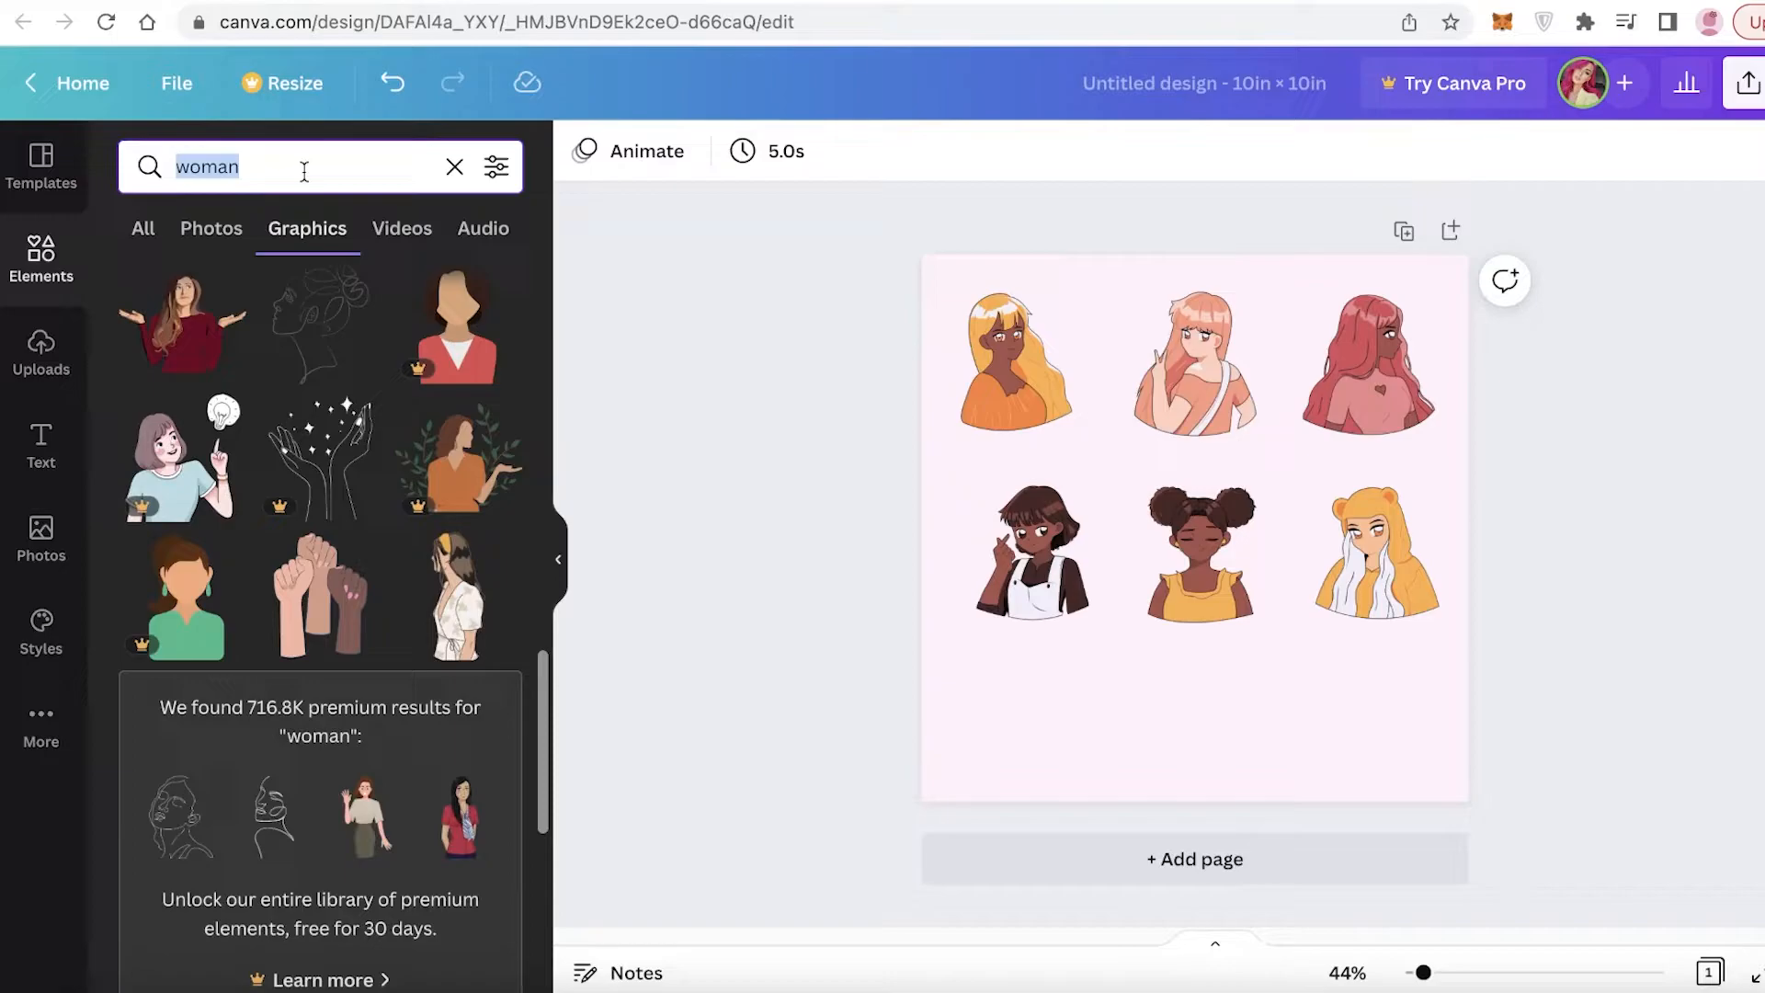
text(femin)
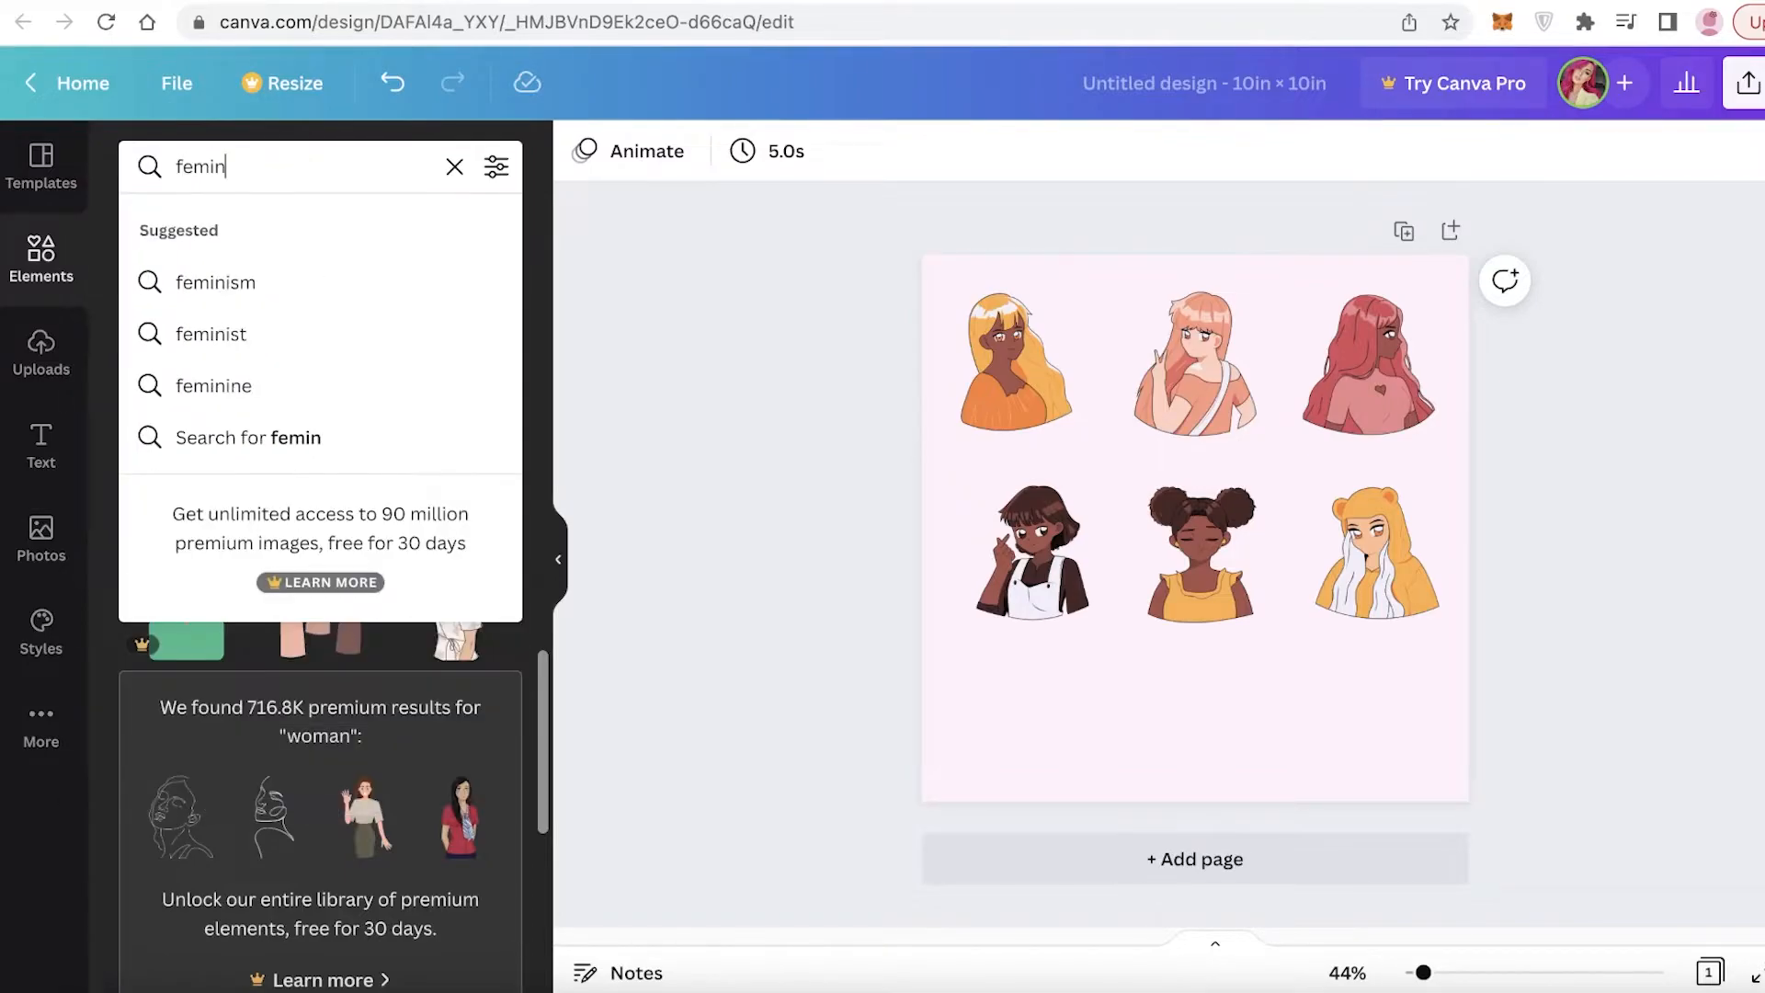
click(342, 327)
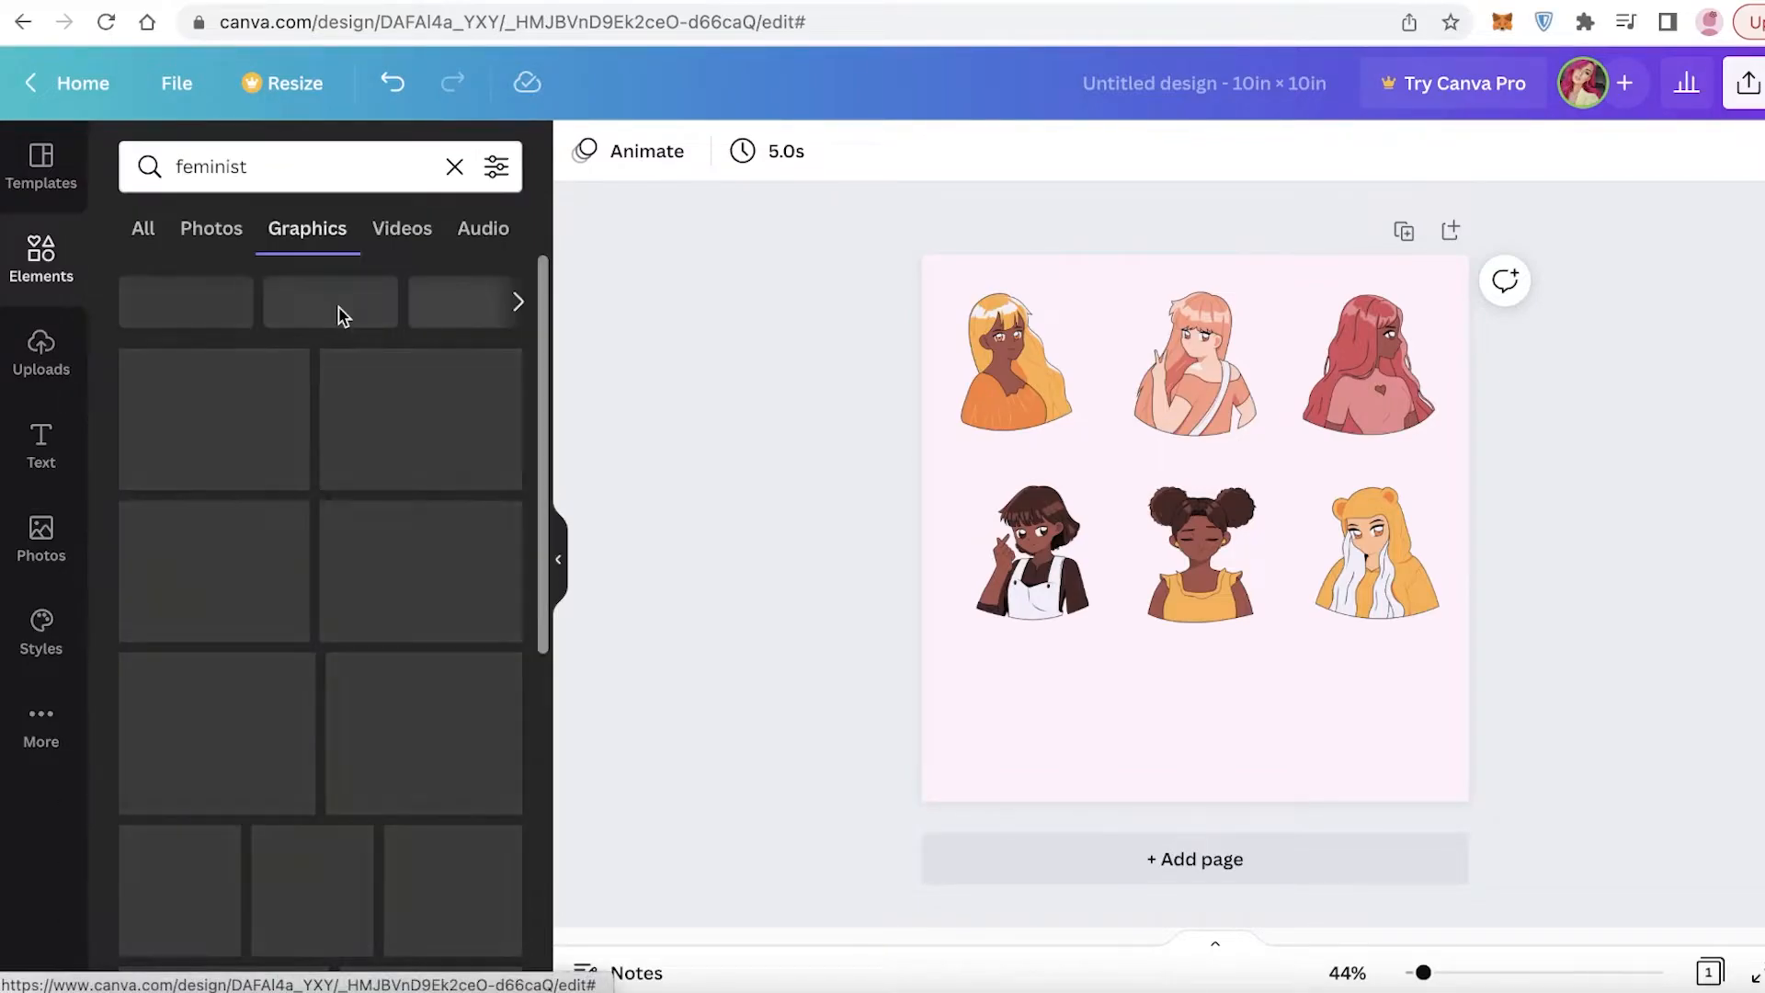
click(196, 428)
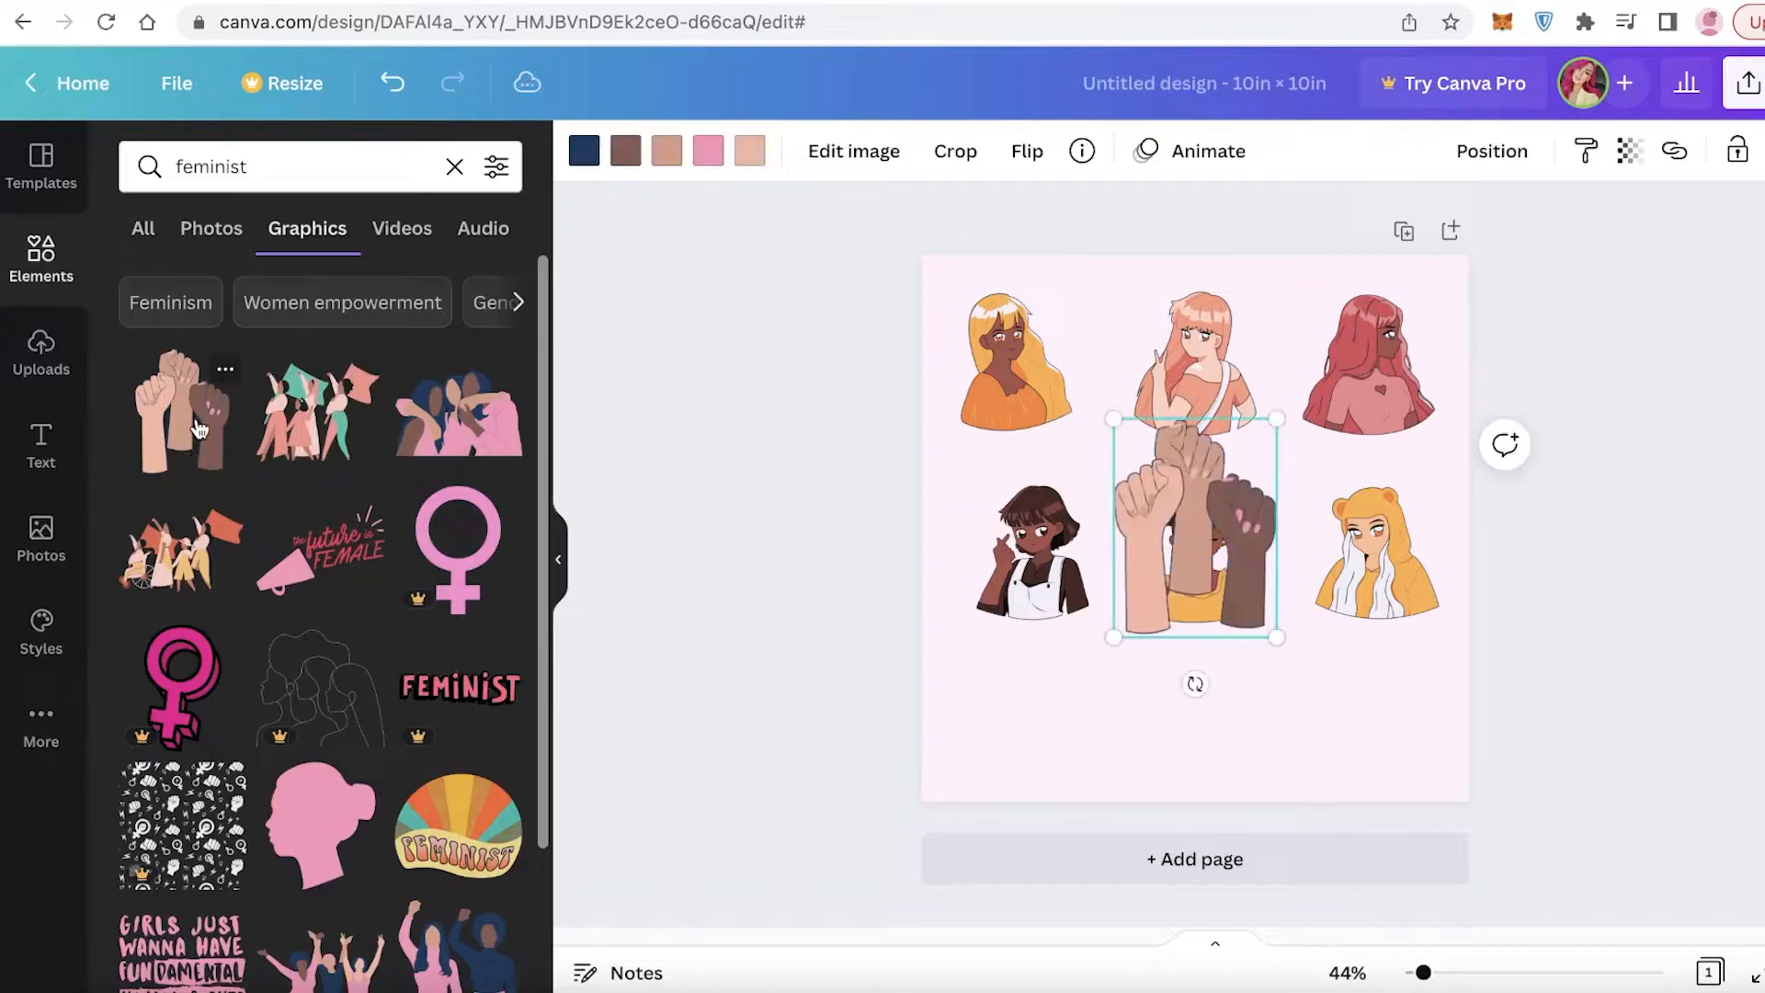
drag(1122, 634, 1191, 535)
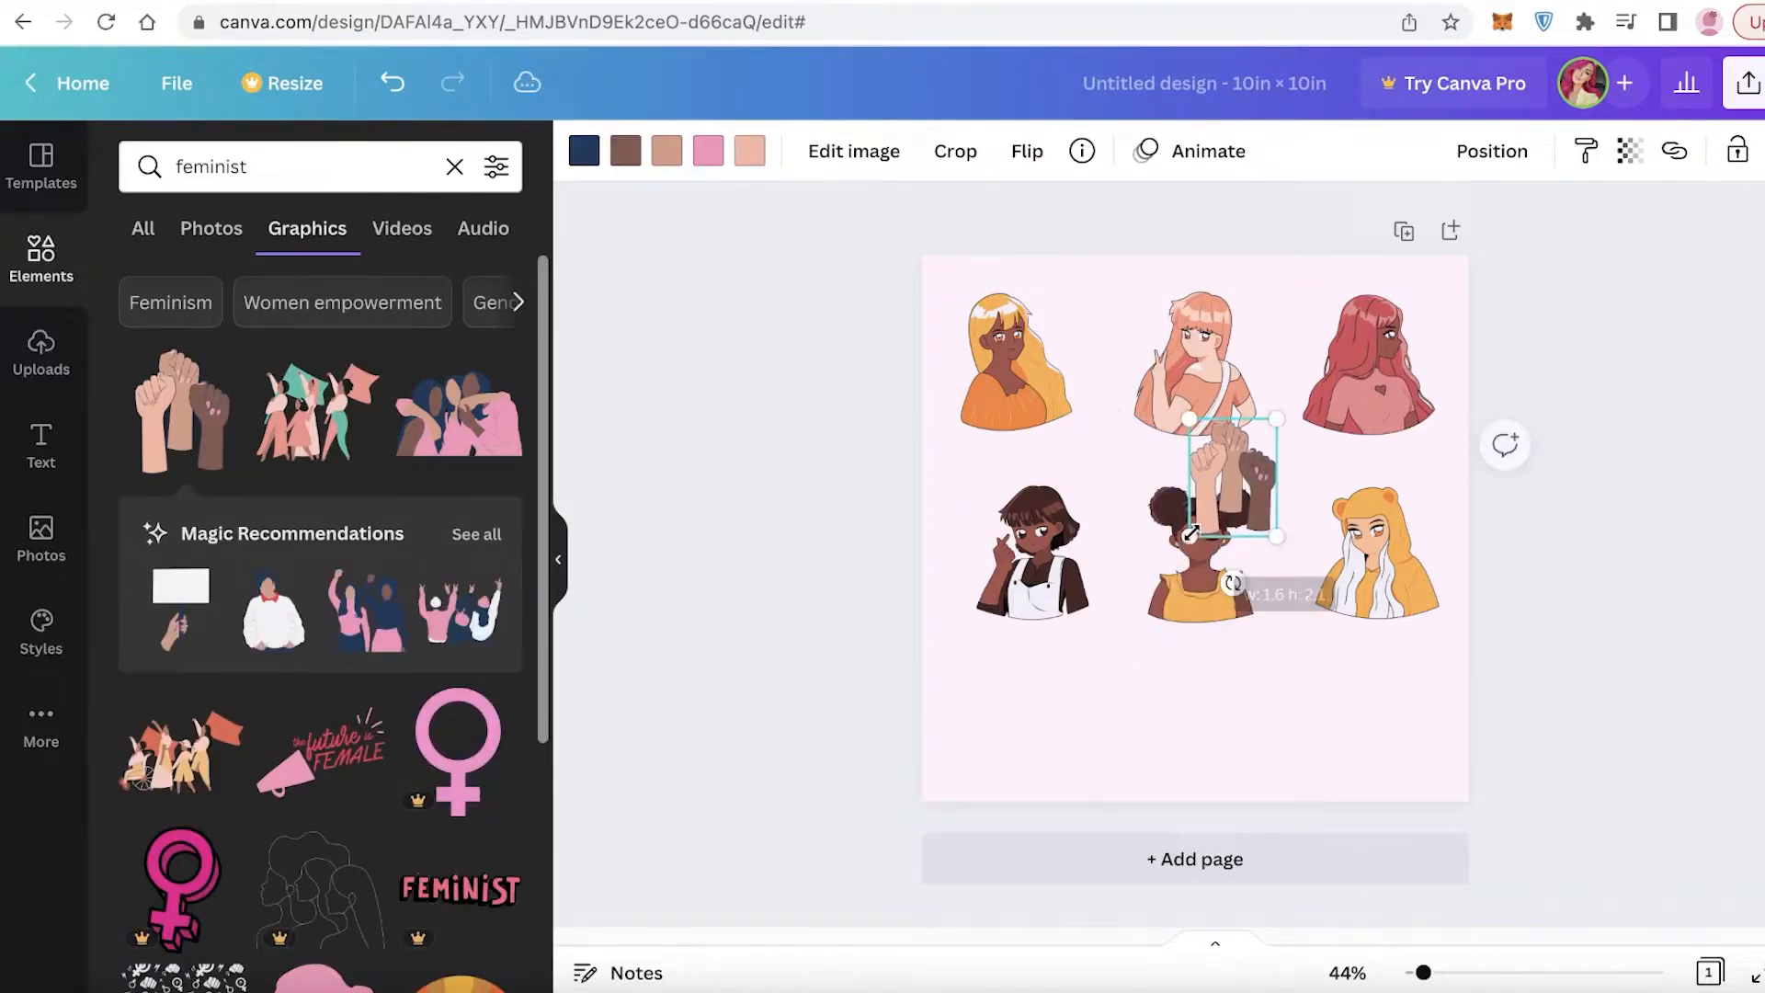
drag(1201, 473, 1359, 705)
drag(1347, 771, 1389, 730)
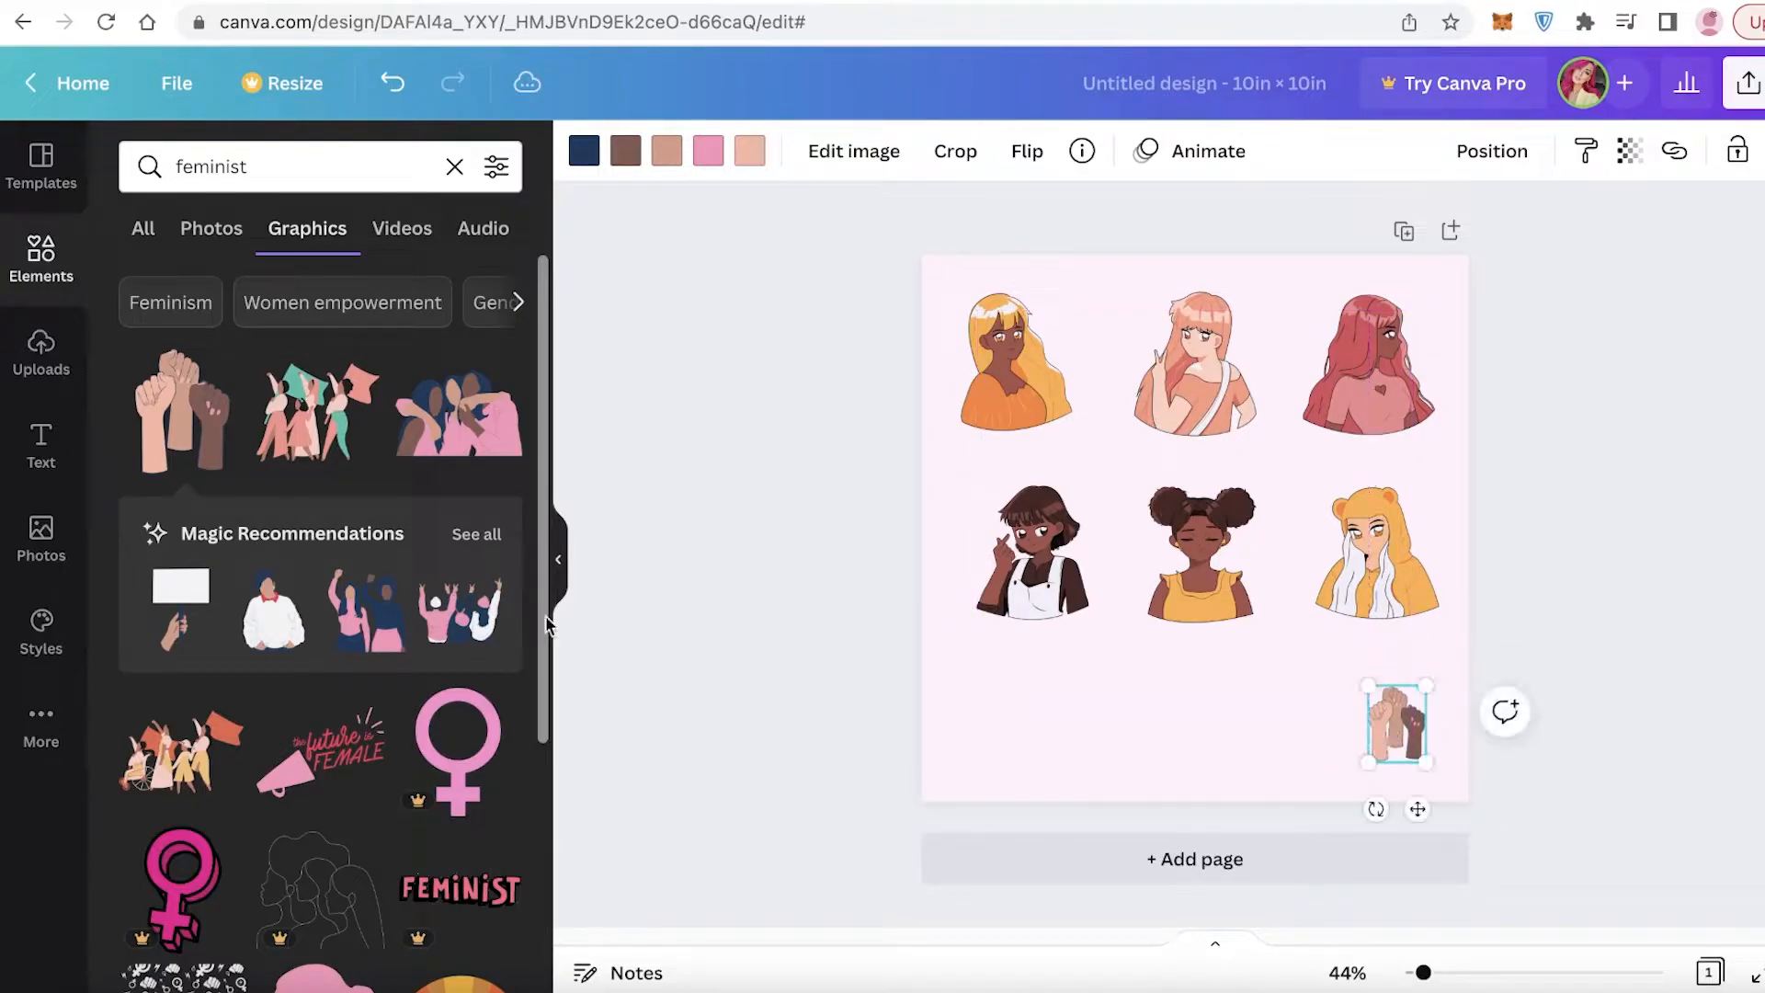
Add the retro sunburst "FEMINIST" graphic, shrunk and placed just left of the raised fists.
scroll(441, 548, down, 6)
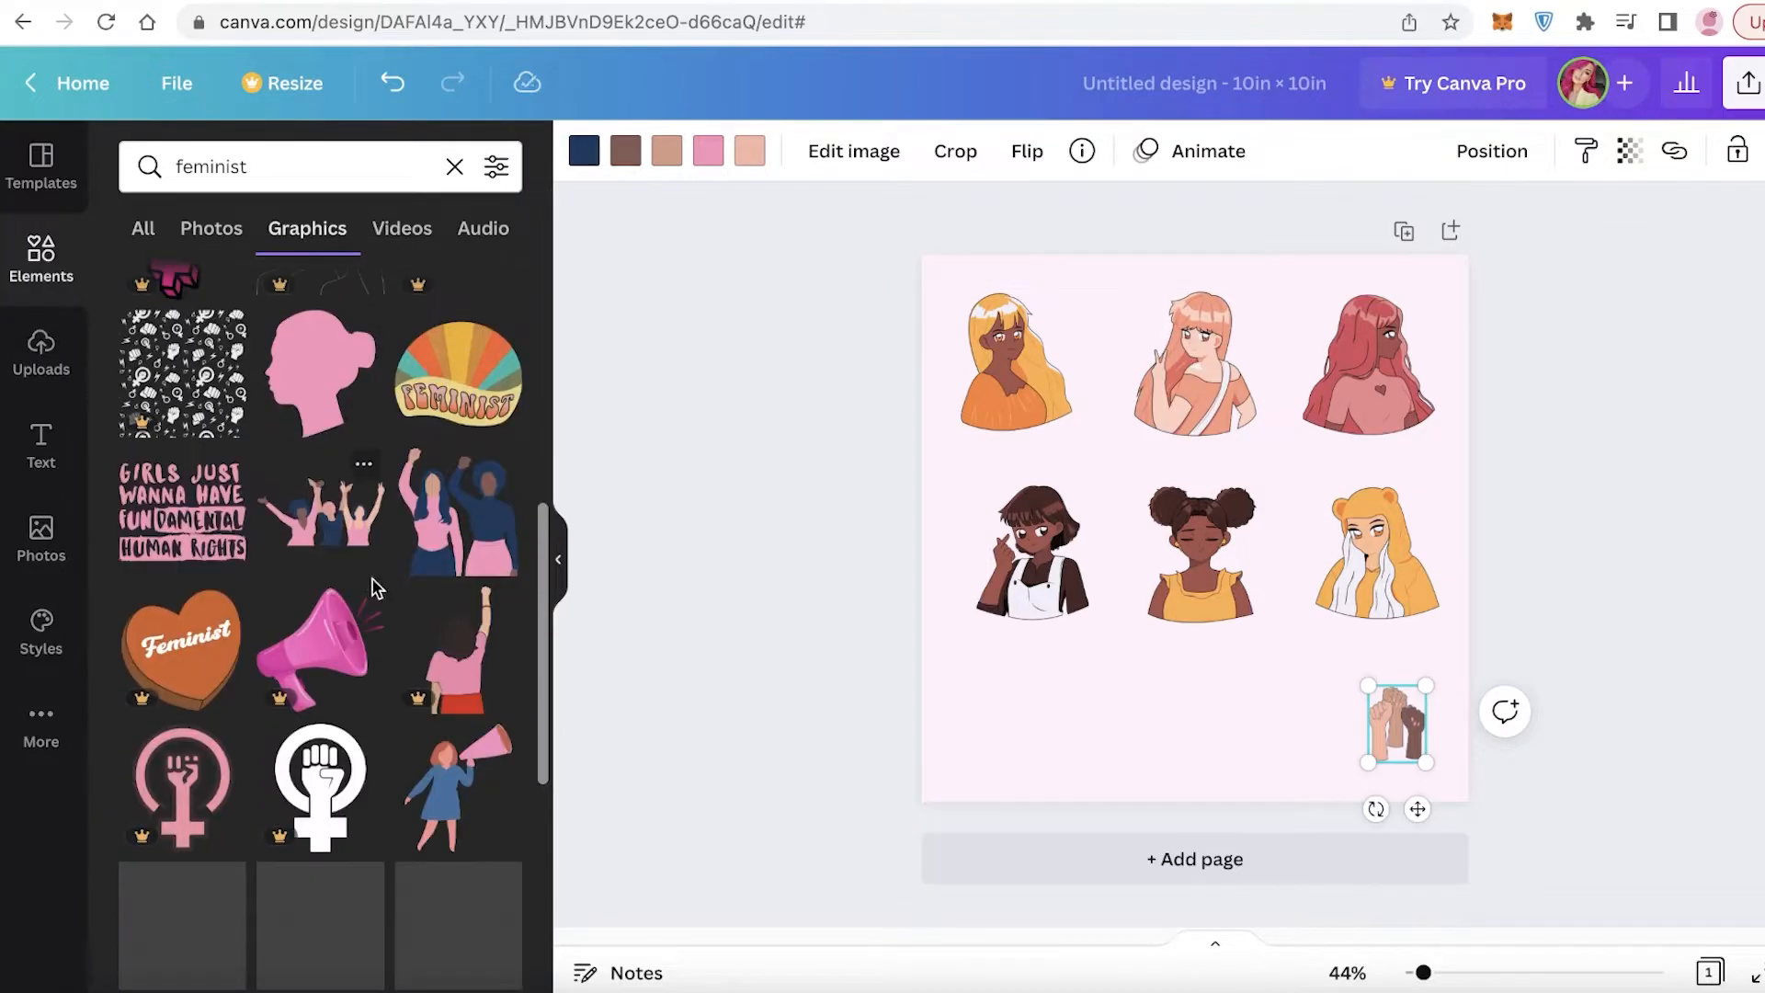
scroll(174, 390, down, 3)
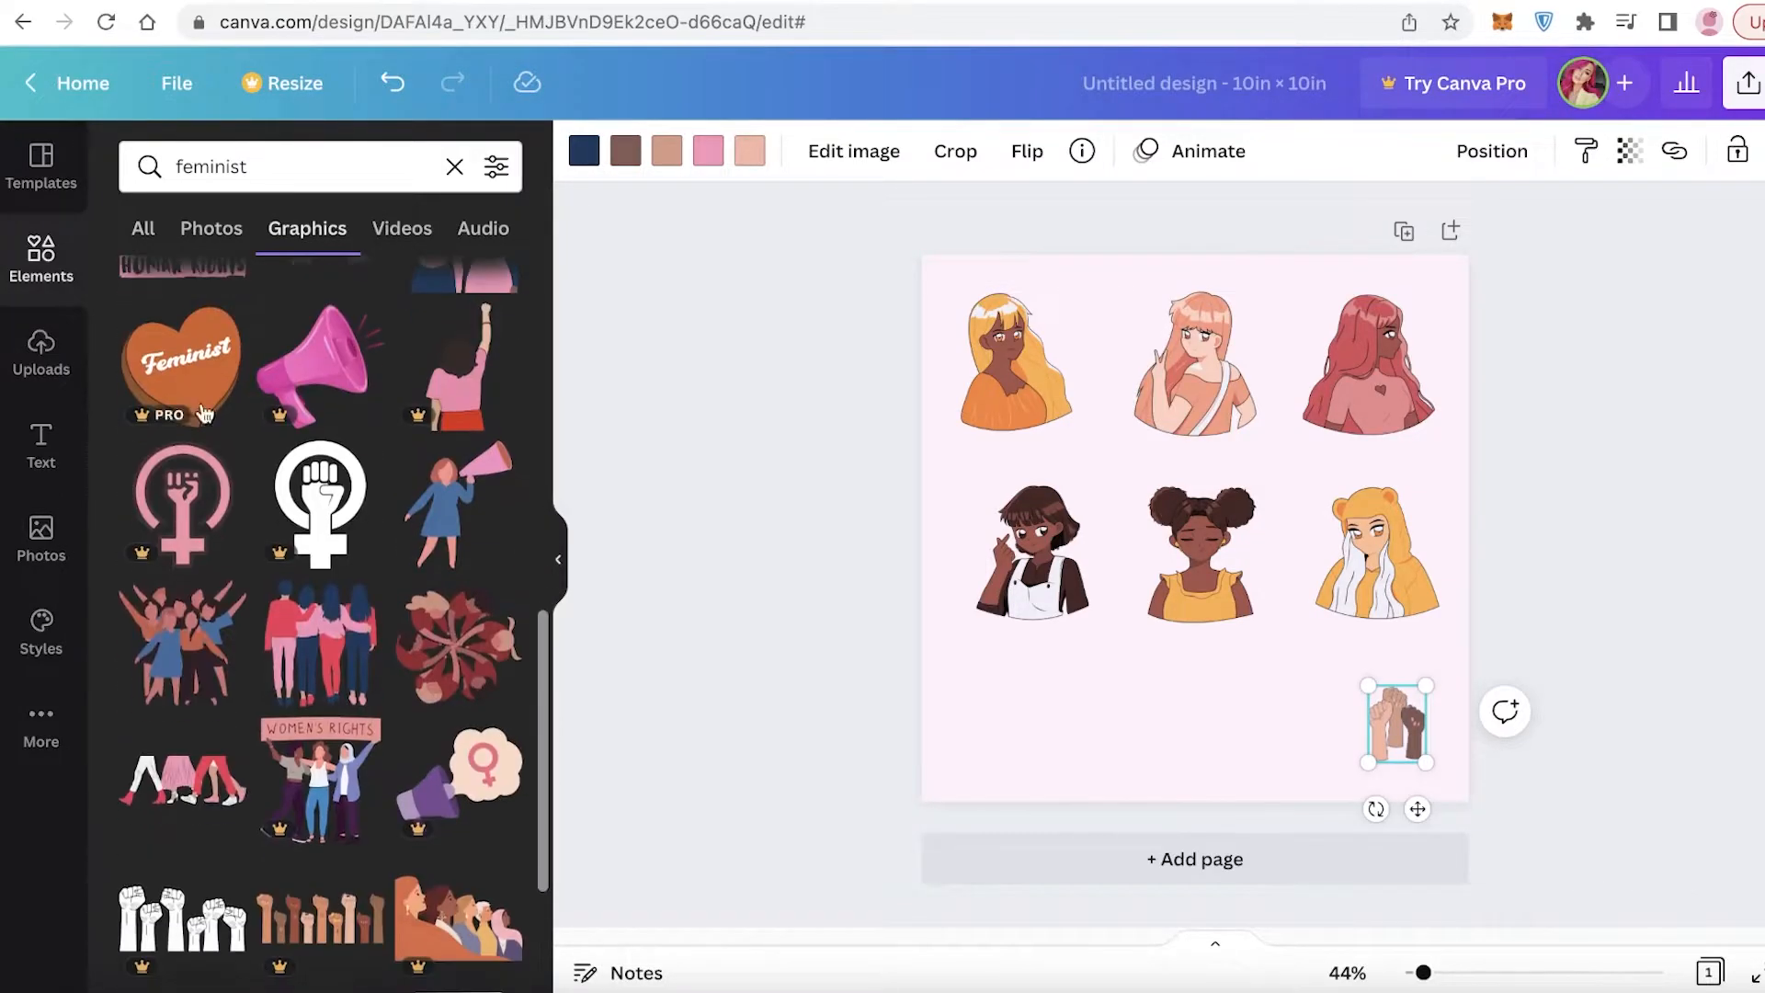
scroll(364, 426, up, 4)
scroll(466, 433, down, 3)
scroll(460, 441, up, 3)
click(445, 393)
drag(976, 706, 1262, 746)
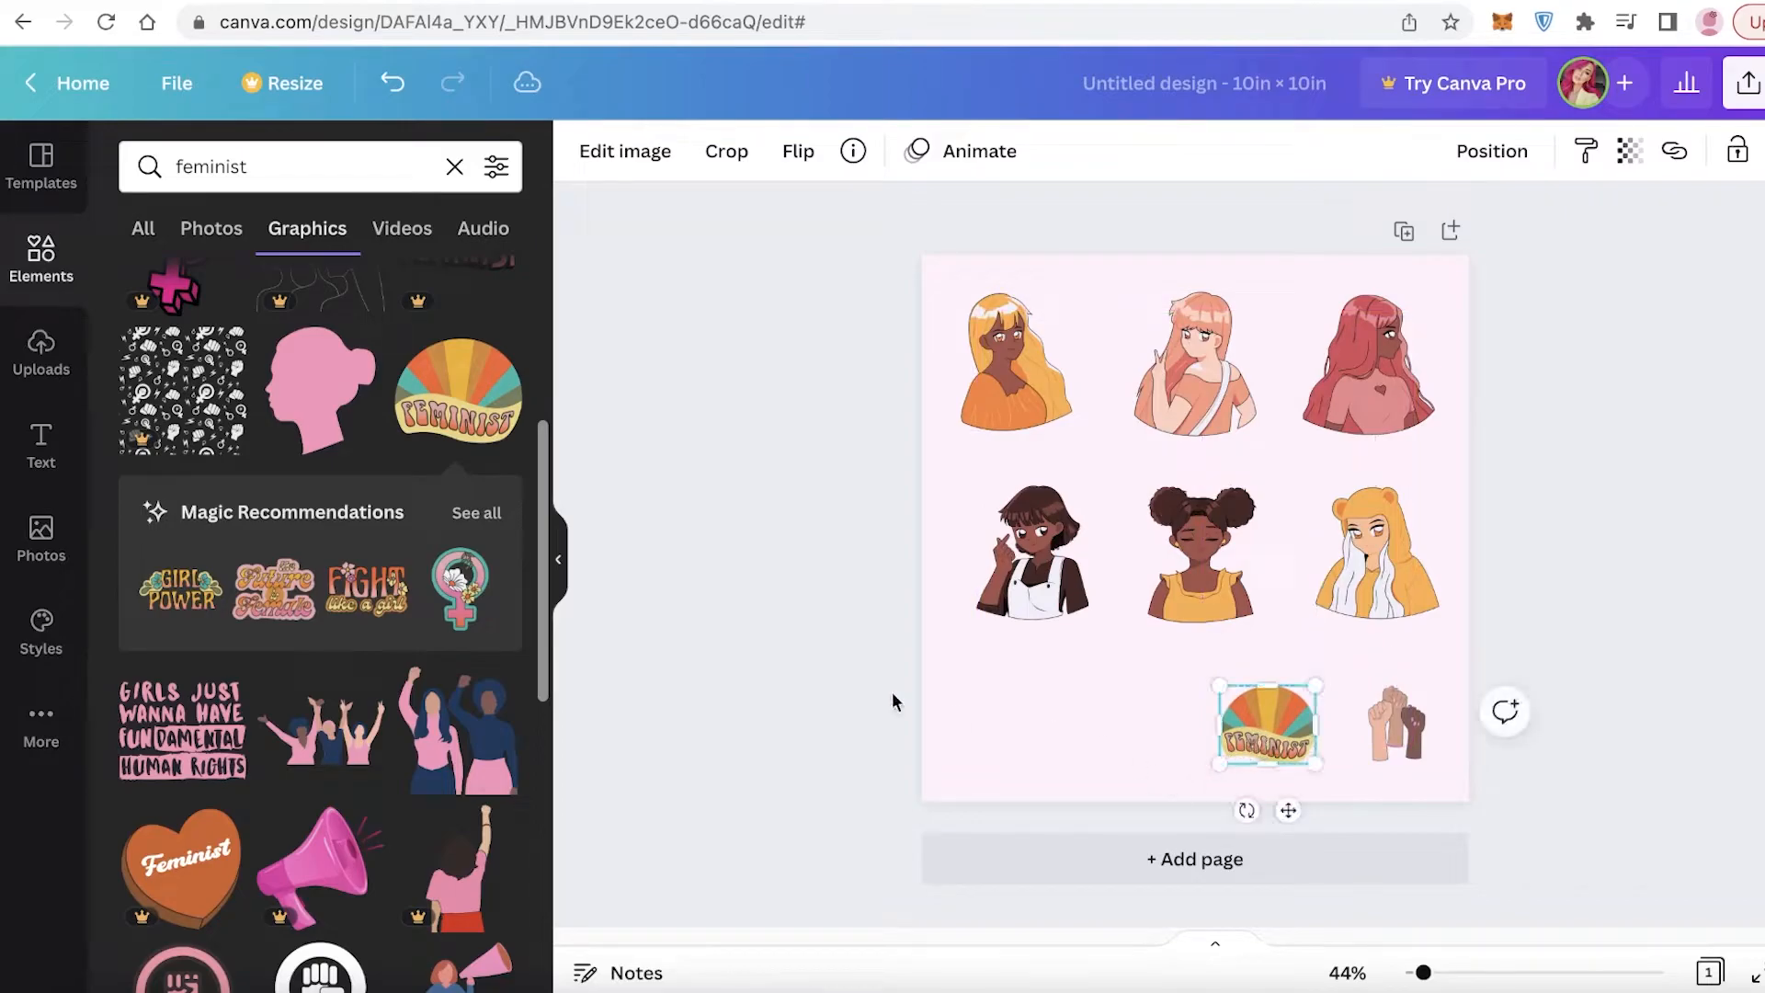
Try the "feminist forever" lettering at a reduced size below the middle row and delete it.
scroll(384, 546, down, 10)
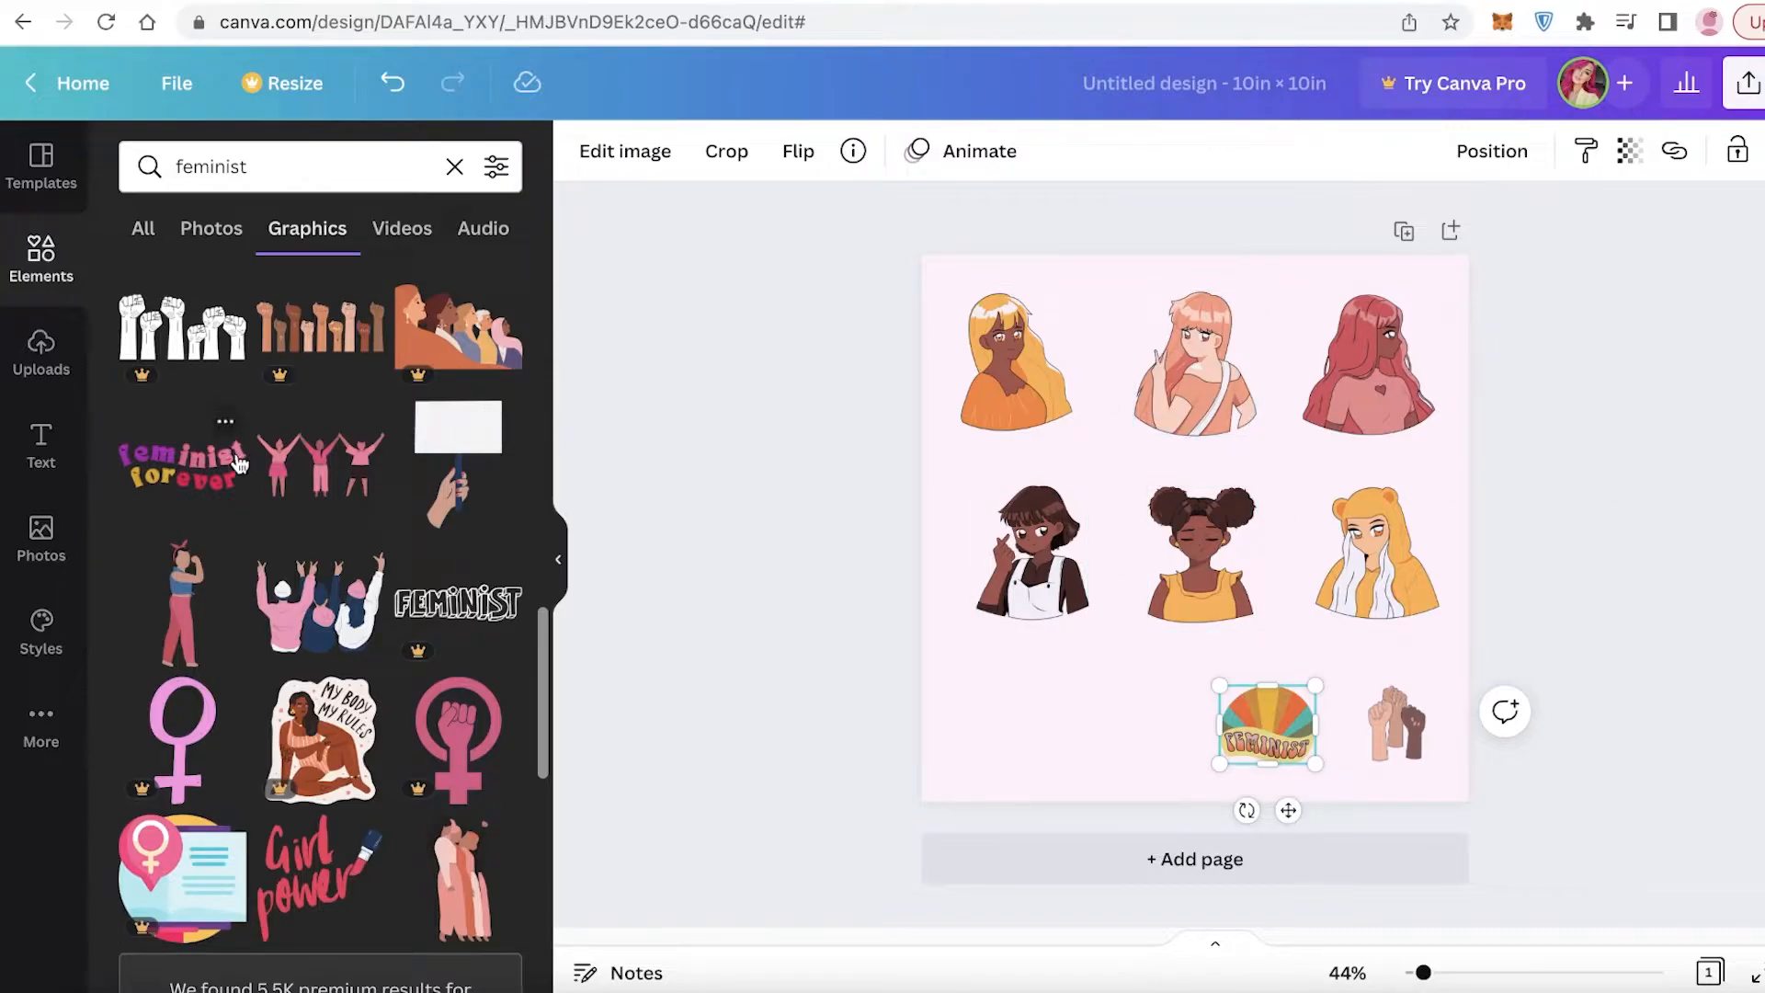
click(208, 490)
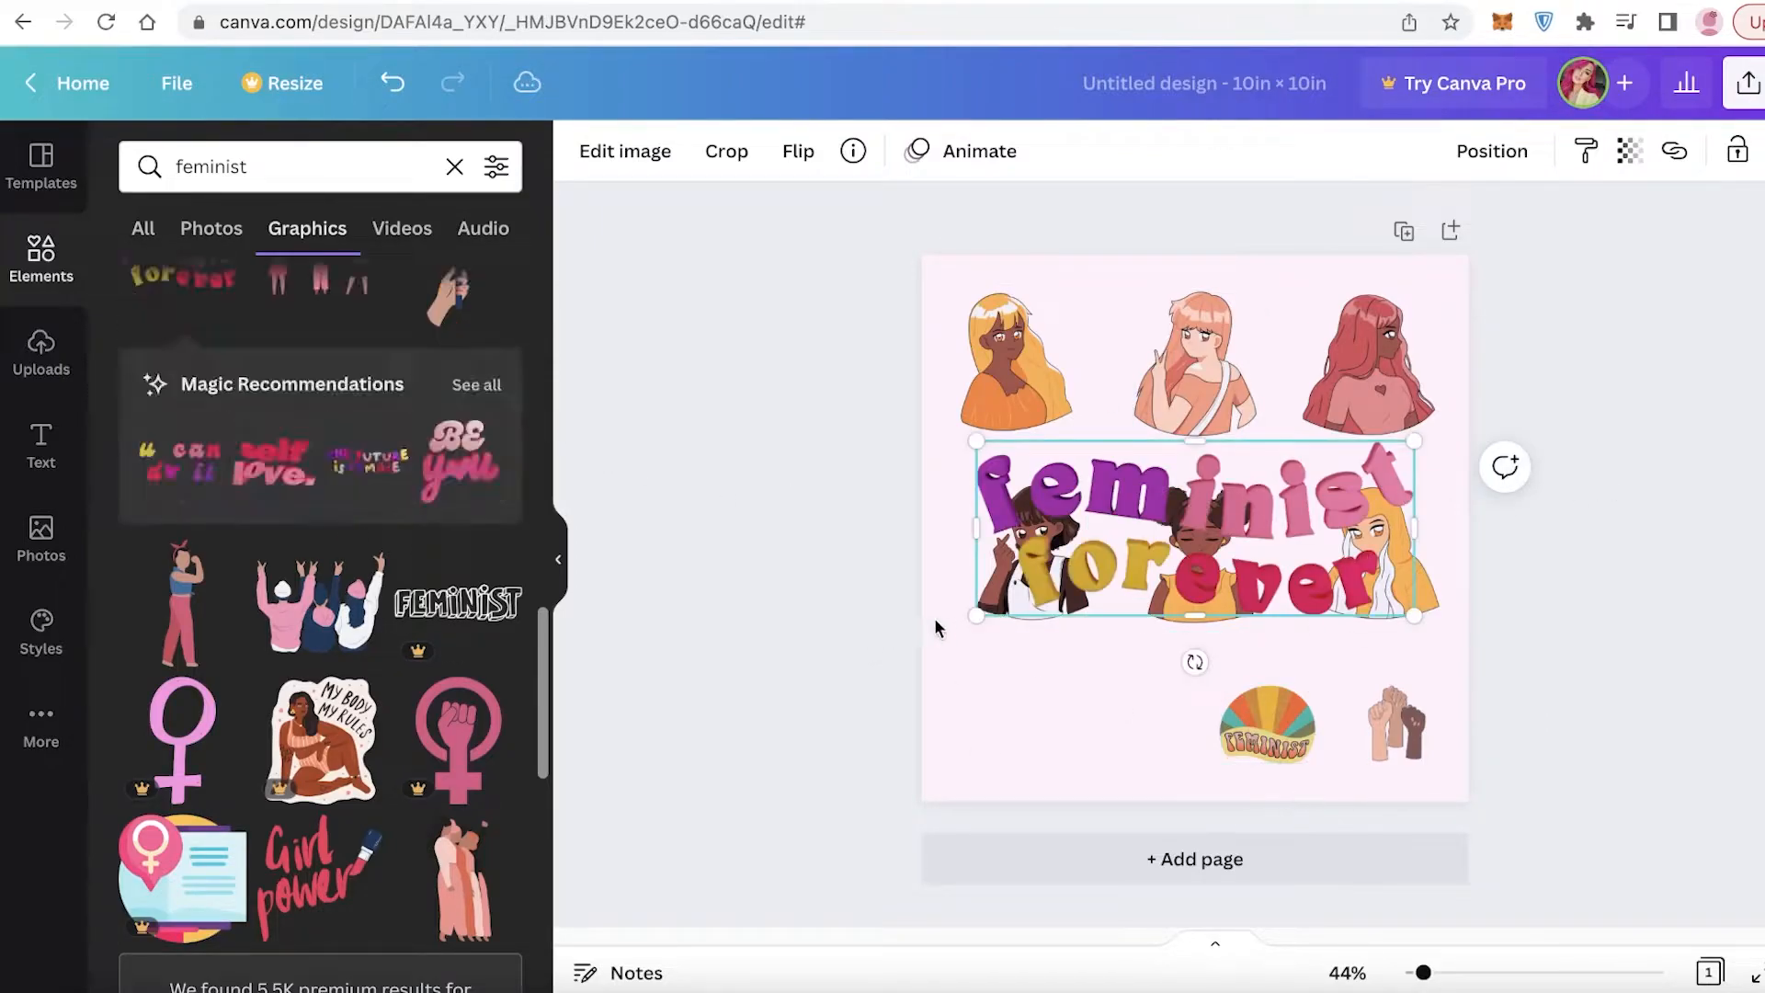
drag(972, 615, 1525, 484)
drag(1371, 488, 1110, 645)
click(1112, 647)
click(1075, 655)
key(Delete)
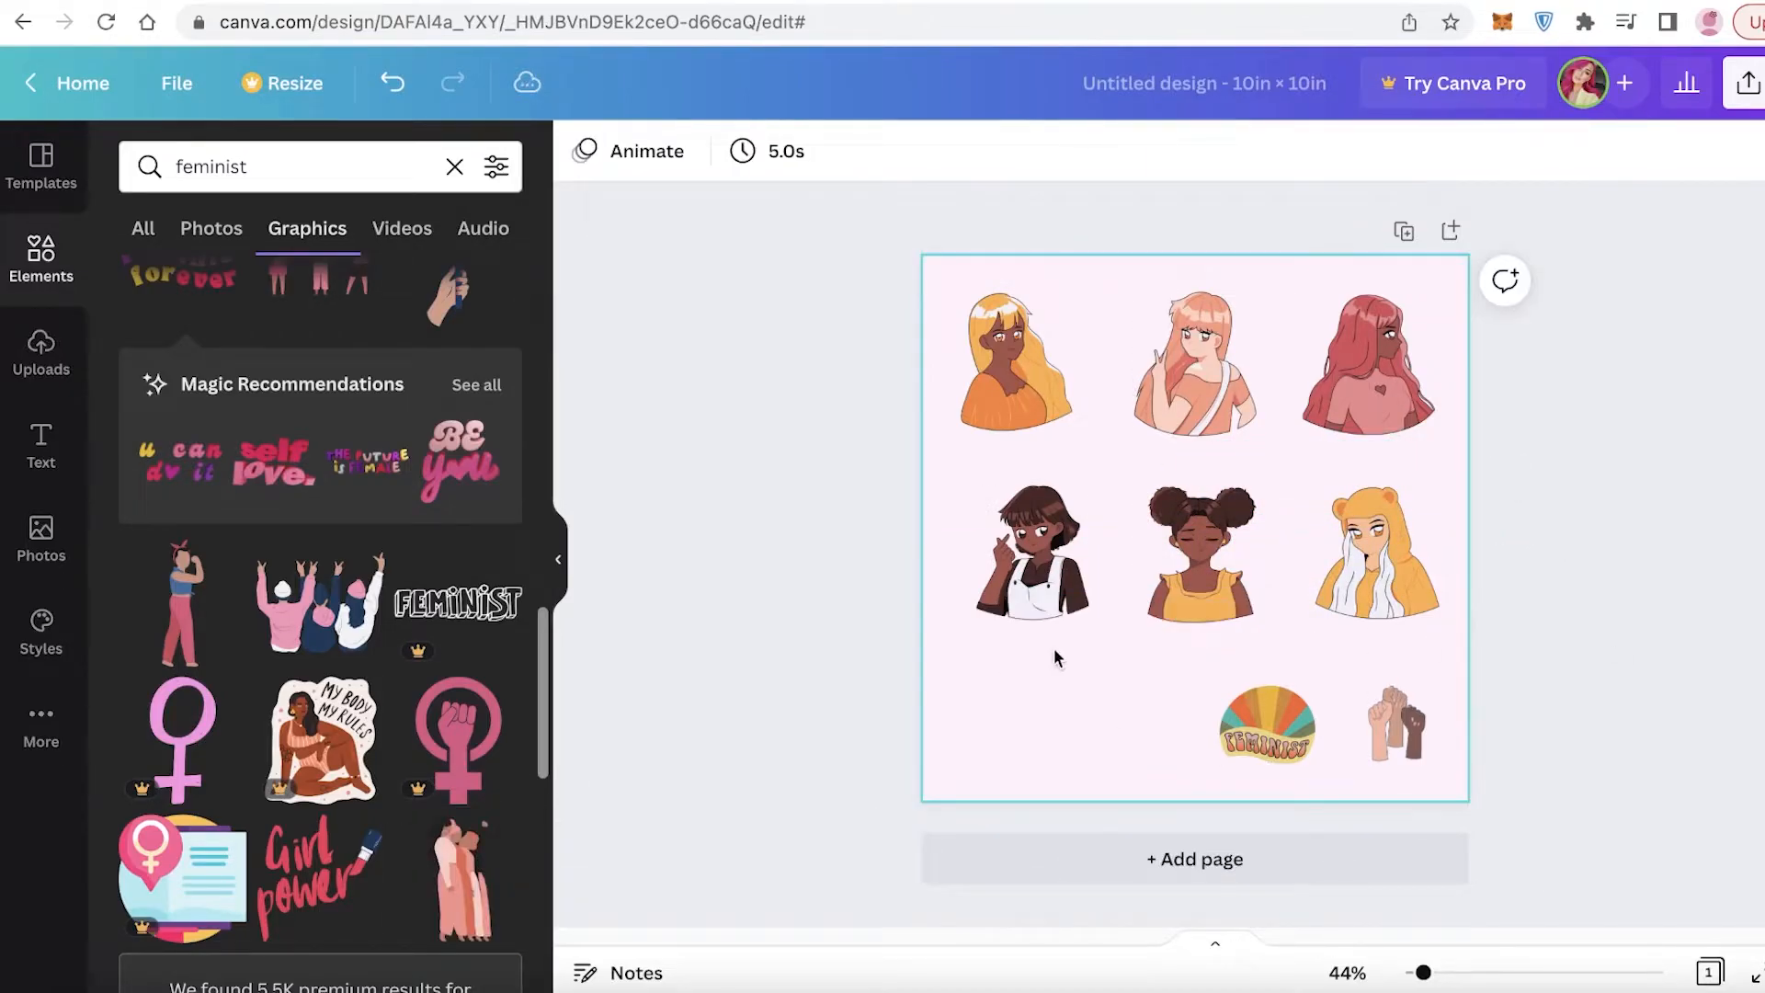
Add the recommended "self love." lettering, shrunk and placed in the page's lower-left corner.
click(274, 460)
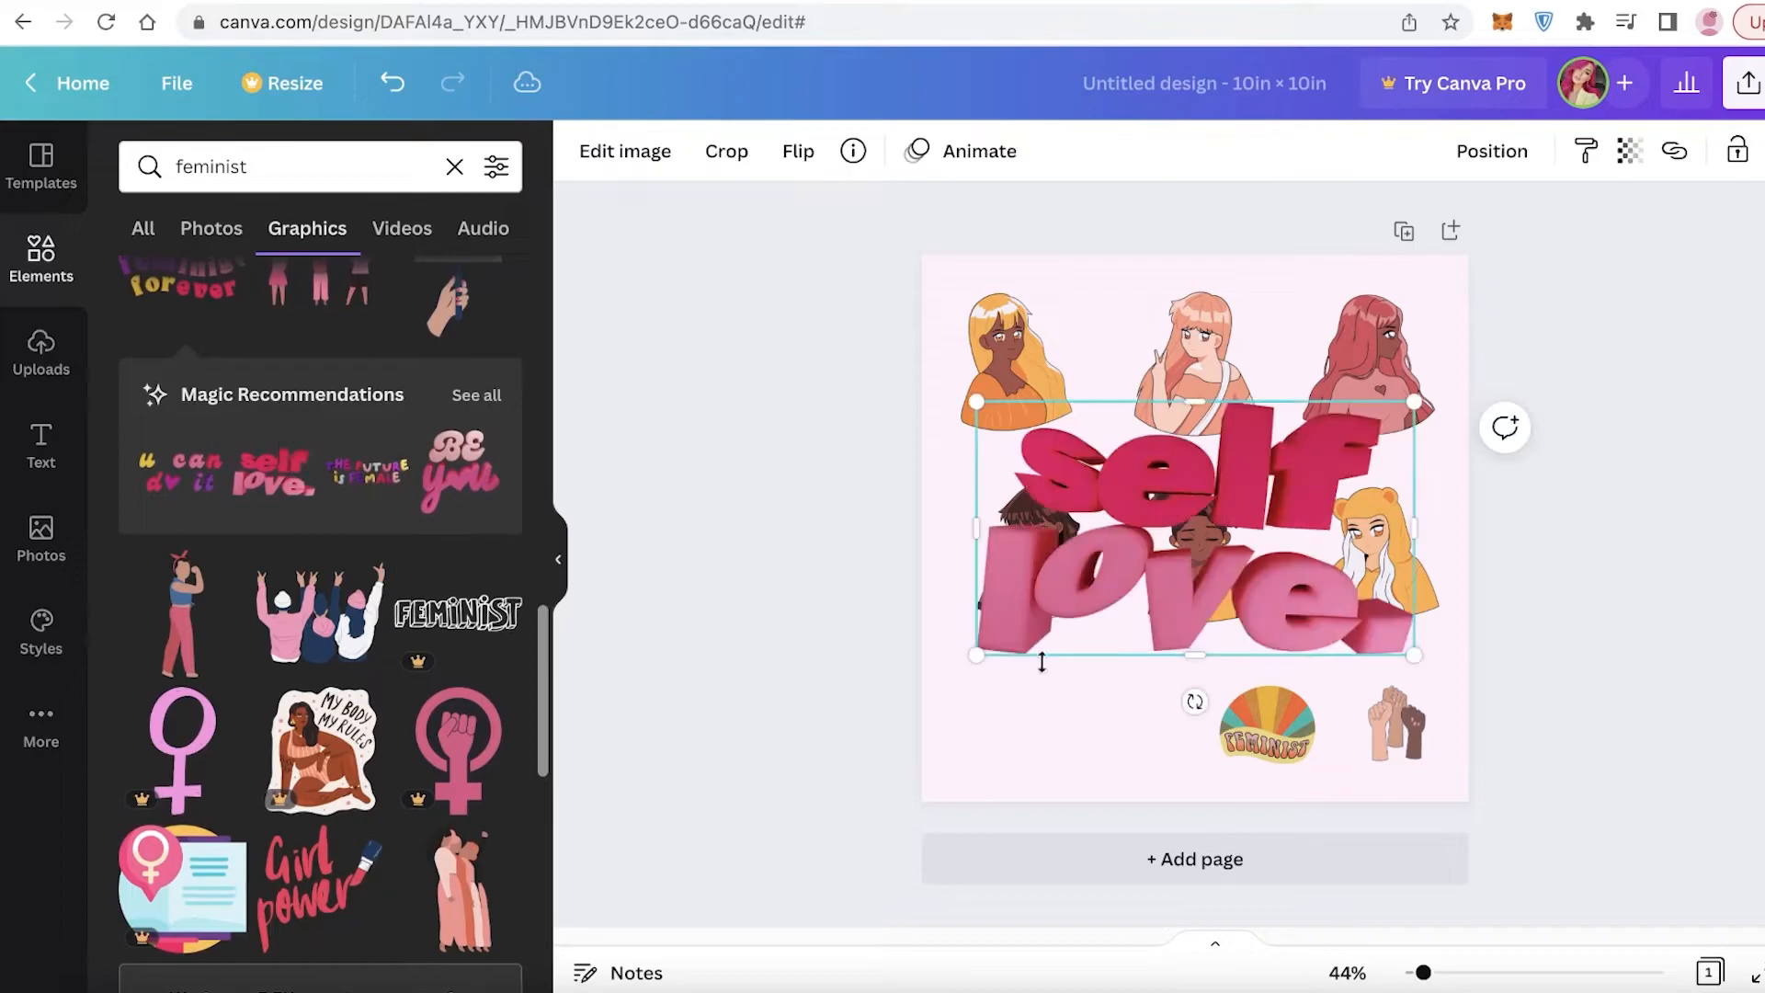
mouse_move(1419, 655)
mouse_down()
mouse_move(1109, 496)
mouse_move(1049, 500)
mouse_move(1049, 467)
mouse_move(1092, 756)
mouse_move(1064, 802)
mouse_up()
Search the elements library for "hearts" and limit the results to graphics.
click(454, 167)
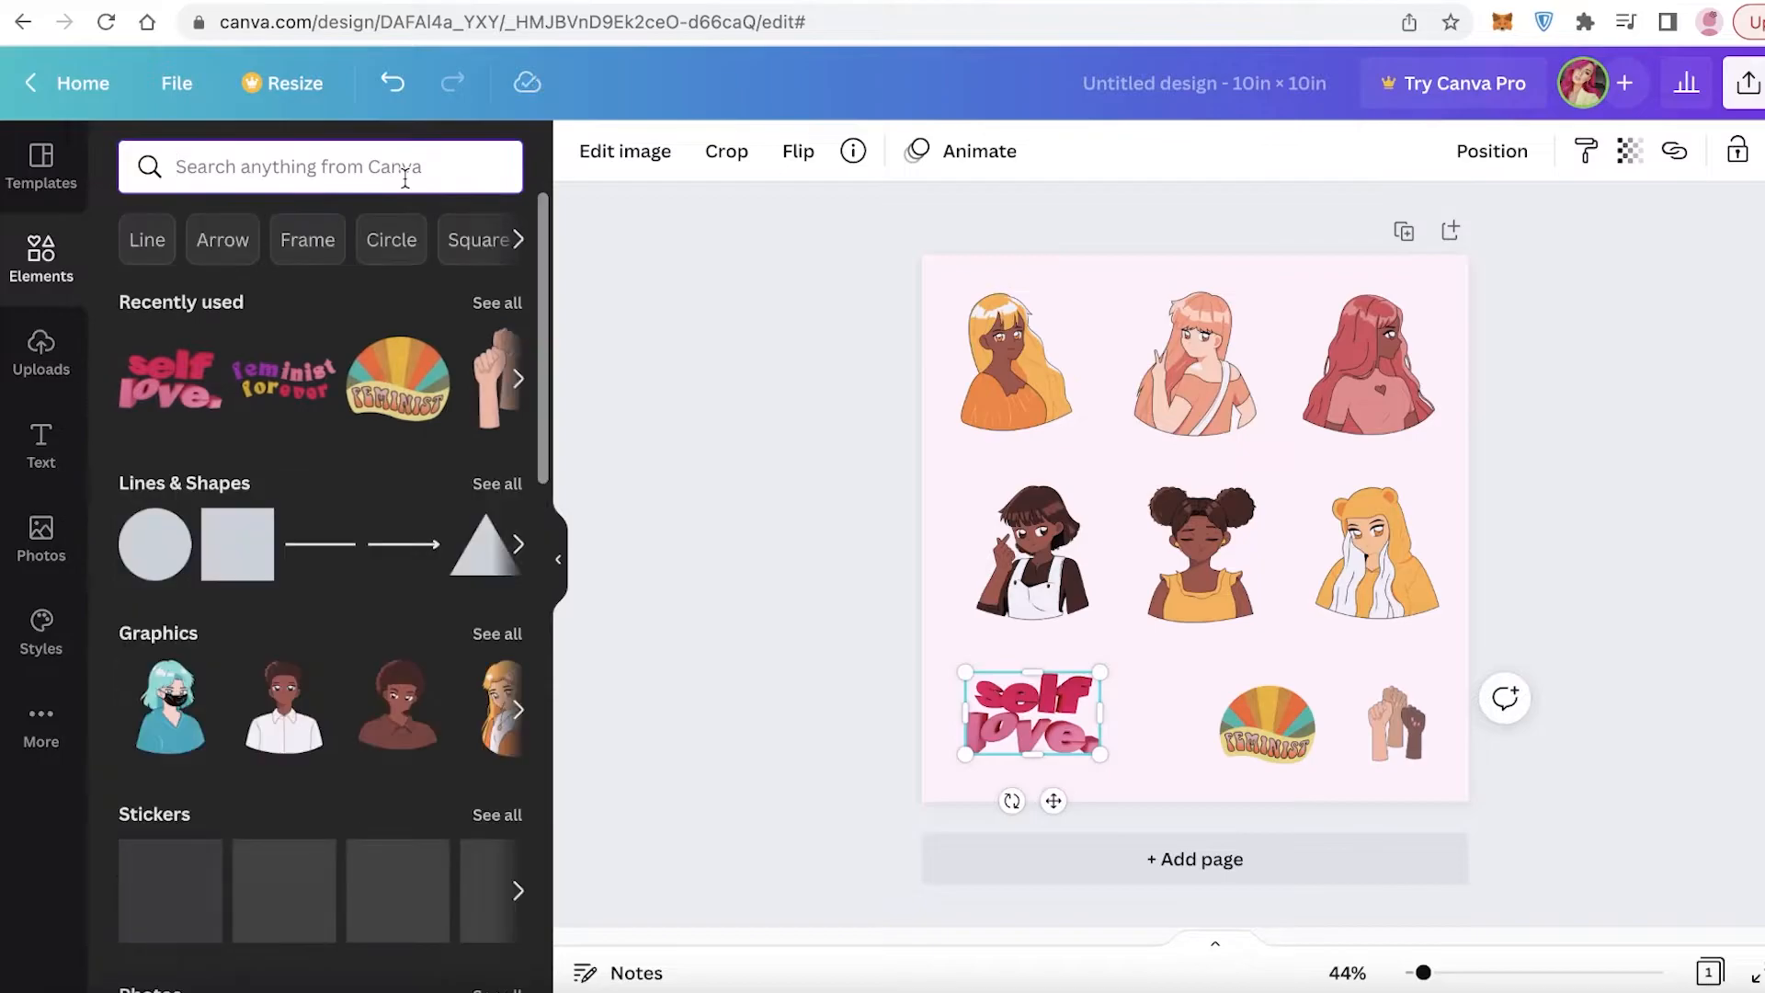
text(hearts)
key(Return)
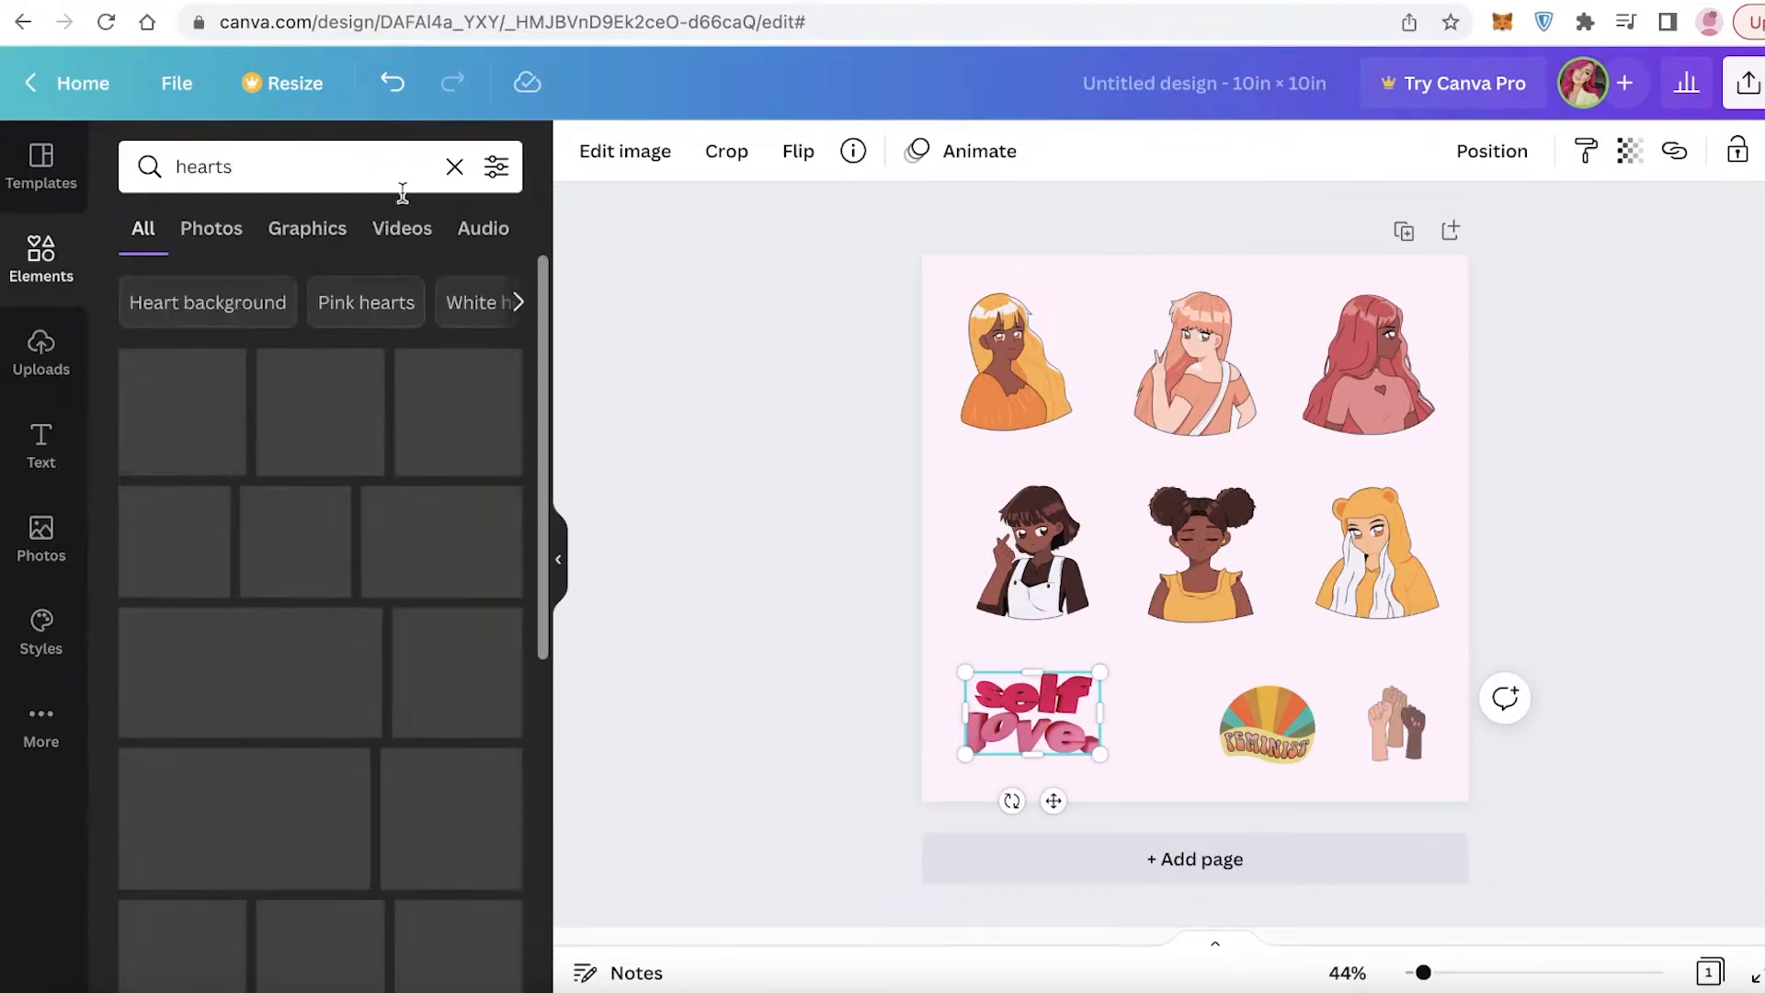
click(336, 232)
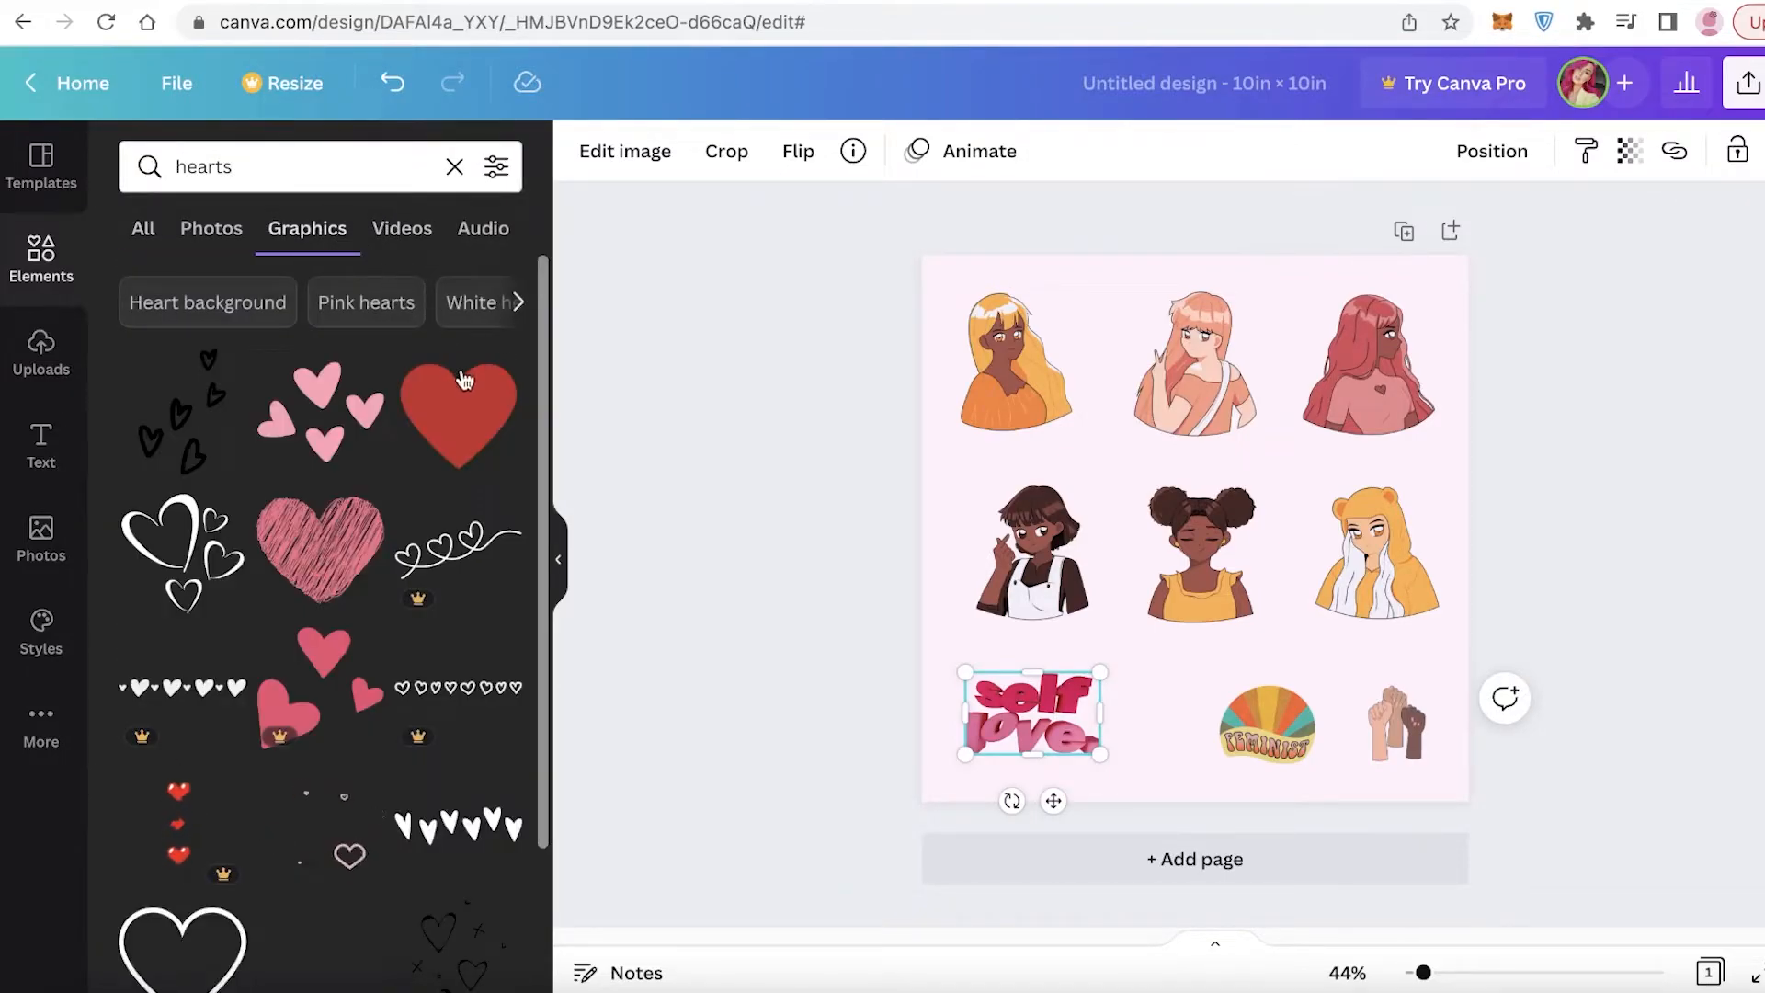
Add the pink scribbled heart and the solid red heart, both shrunk and stacked between the "self love." lettering and the "FEMINIST" graphic.
click(320, 548)
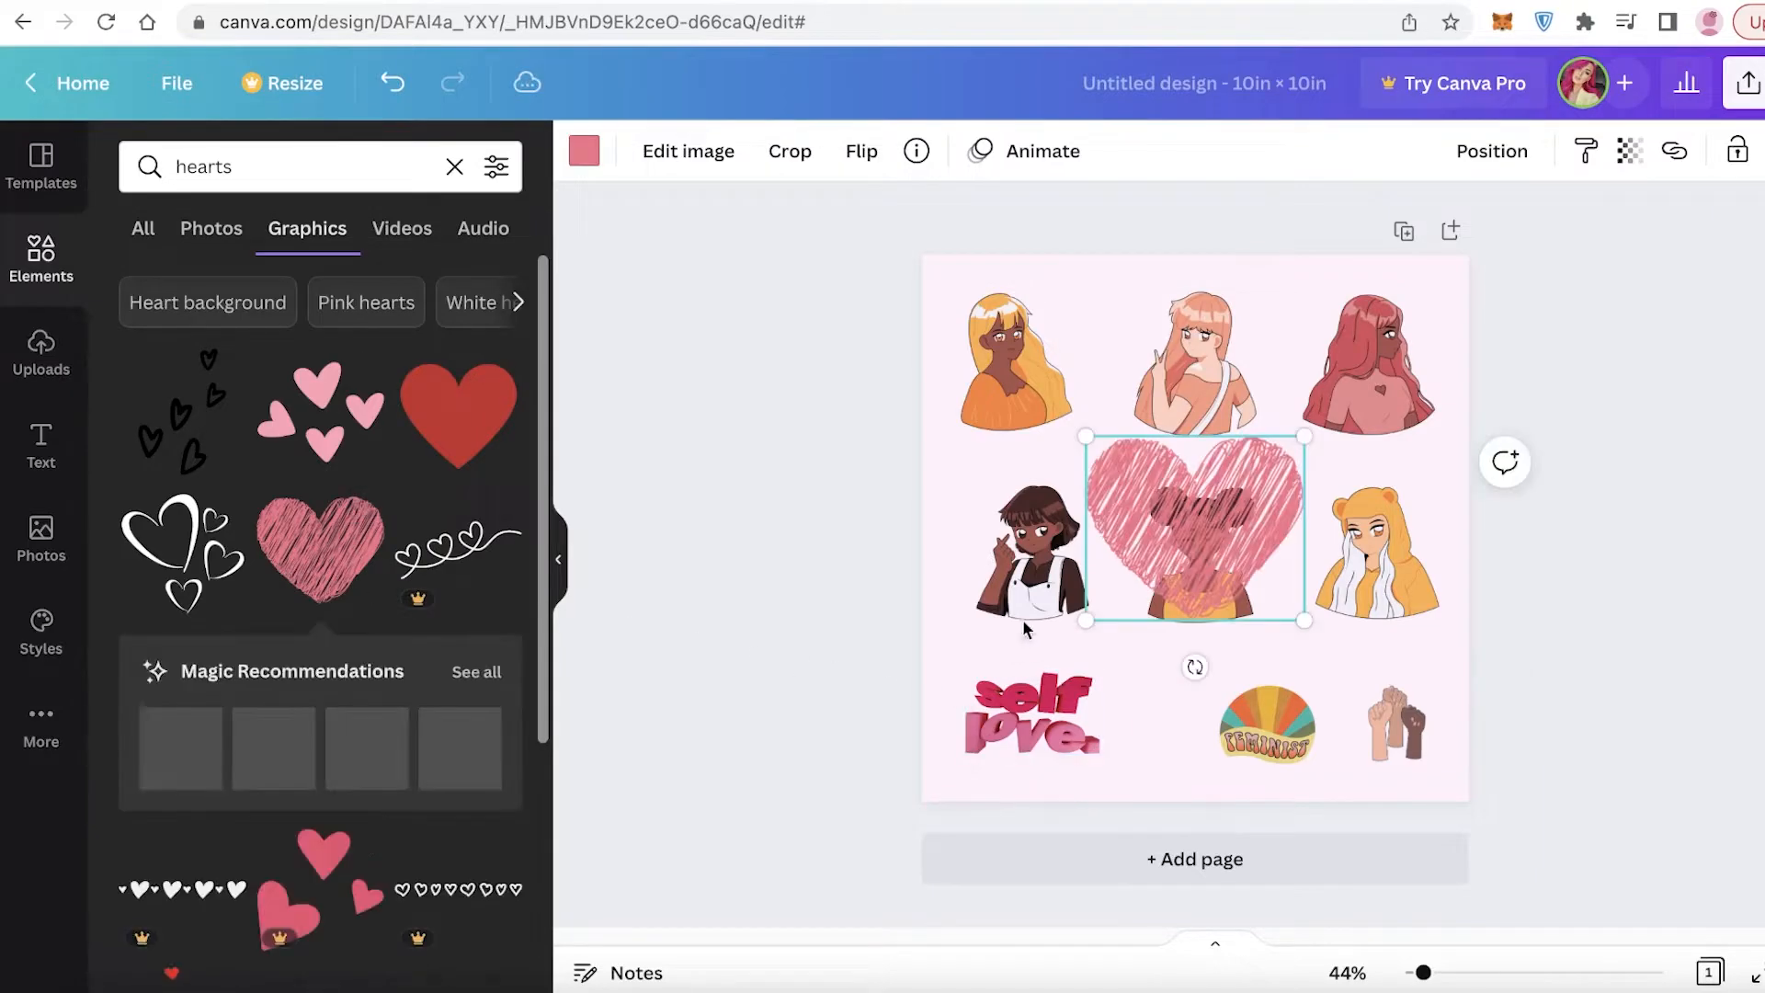
mouse_move(1086, 621)
mouse_down()
mouse_move(1221, 512)
mouse_move(1156, 691)
mouse_move(1177, 684)
mouse_move(1177, 700)
mouse_up()
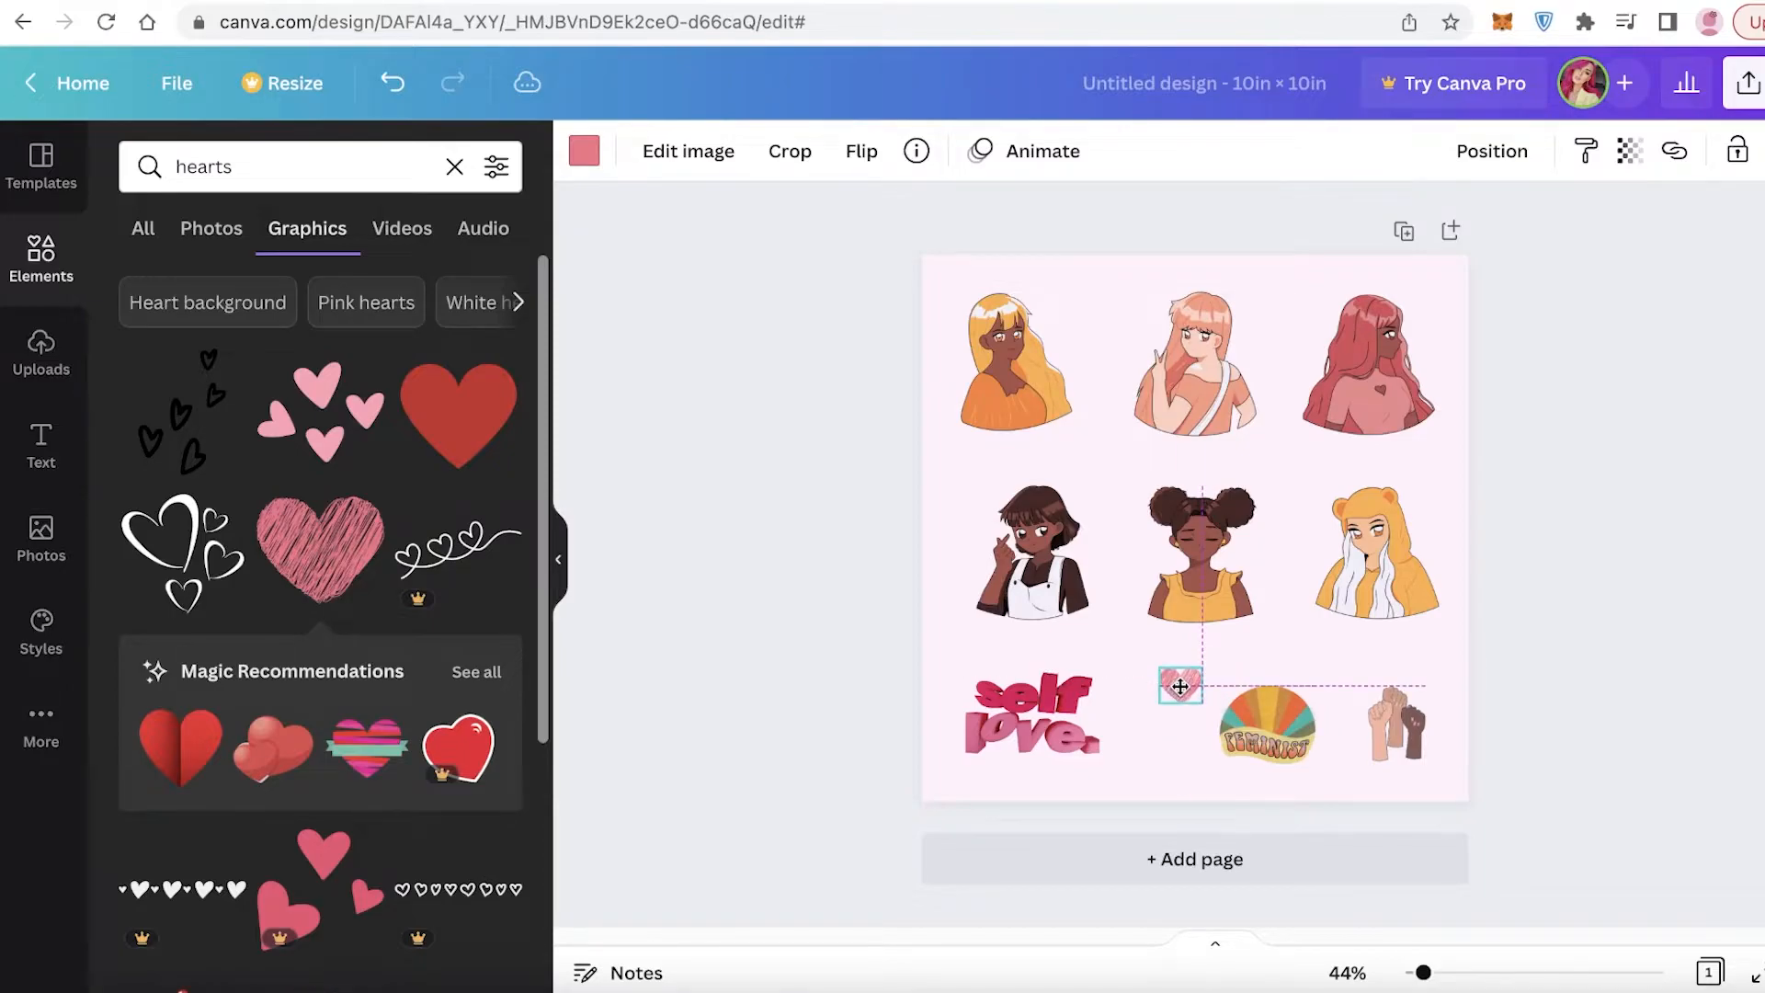
click(405, 389)
mouse_move(1119, 631)
mouse_down()
mouse_move(1139, 579)
mouse_move(1256, 475)
mouse_move(1155, 748)
mouse_up()
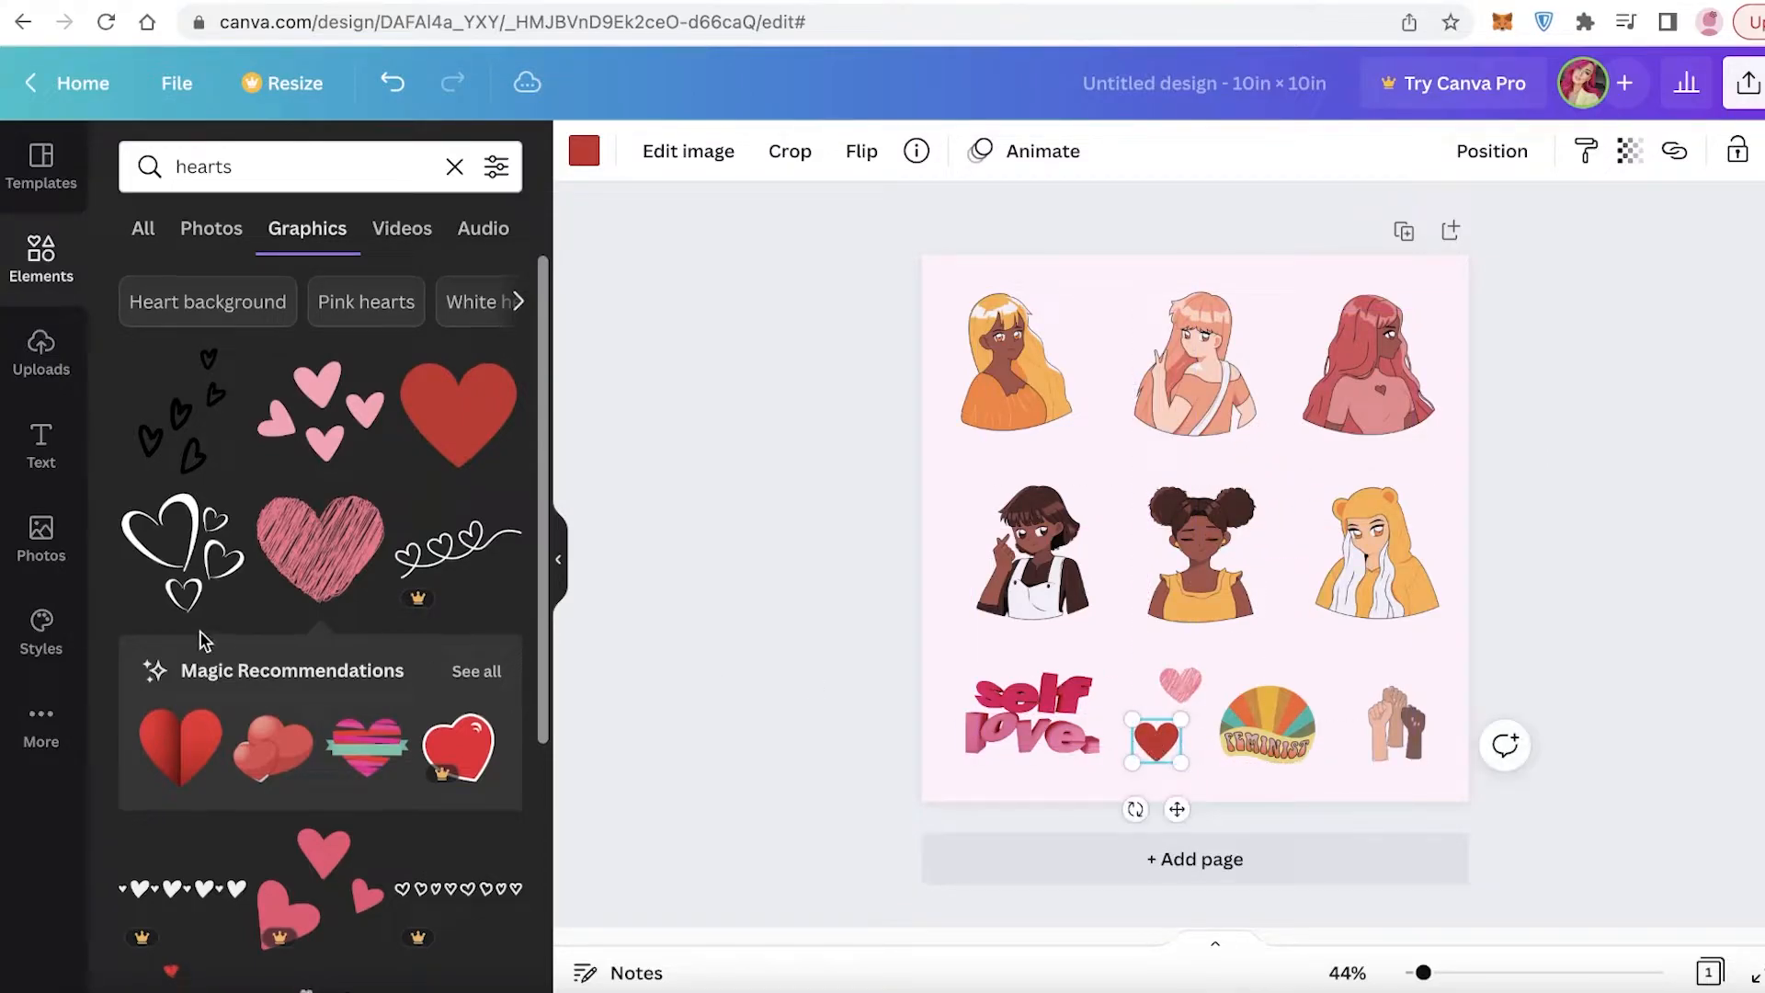
Try the white outlined heart at a reduced size between the top and middle rows of girls and delete it.
scroll(230, 635, down, 2)
scroll(306, 589, down, 2)
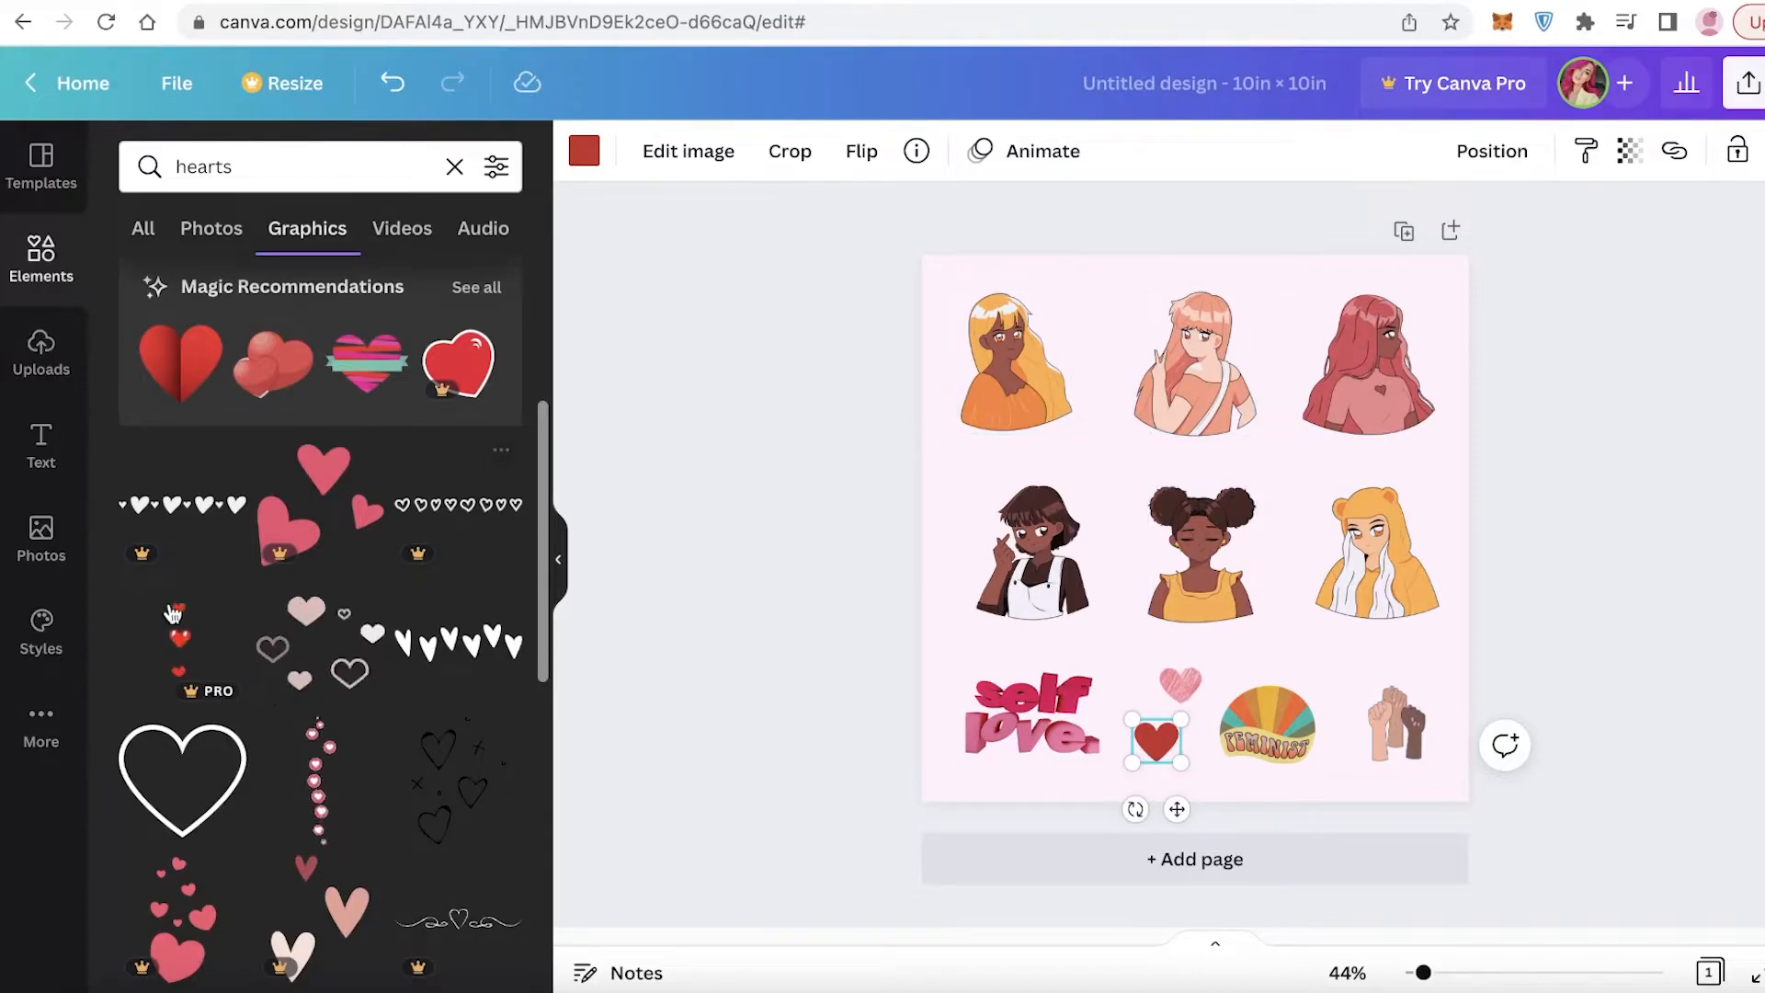
scroll(183, 671, down, 1)
click(182, 644)
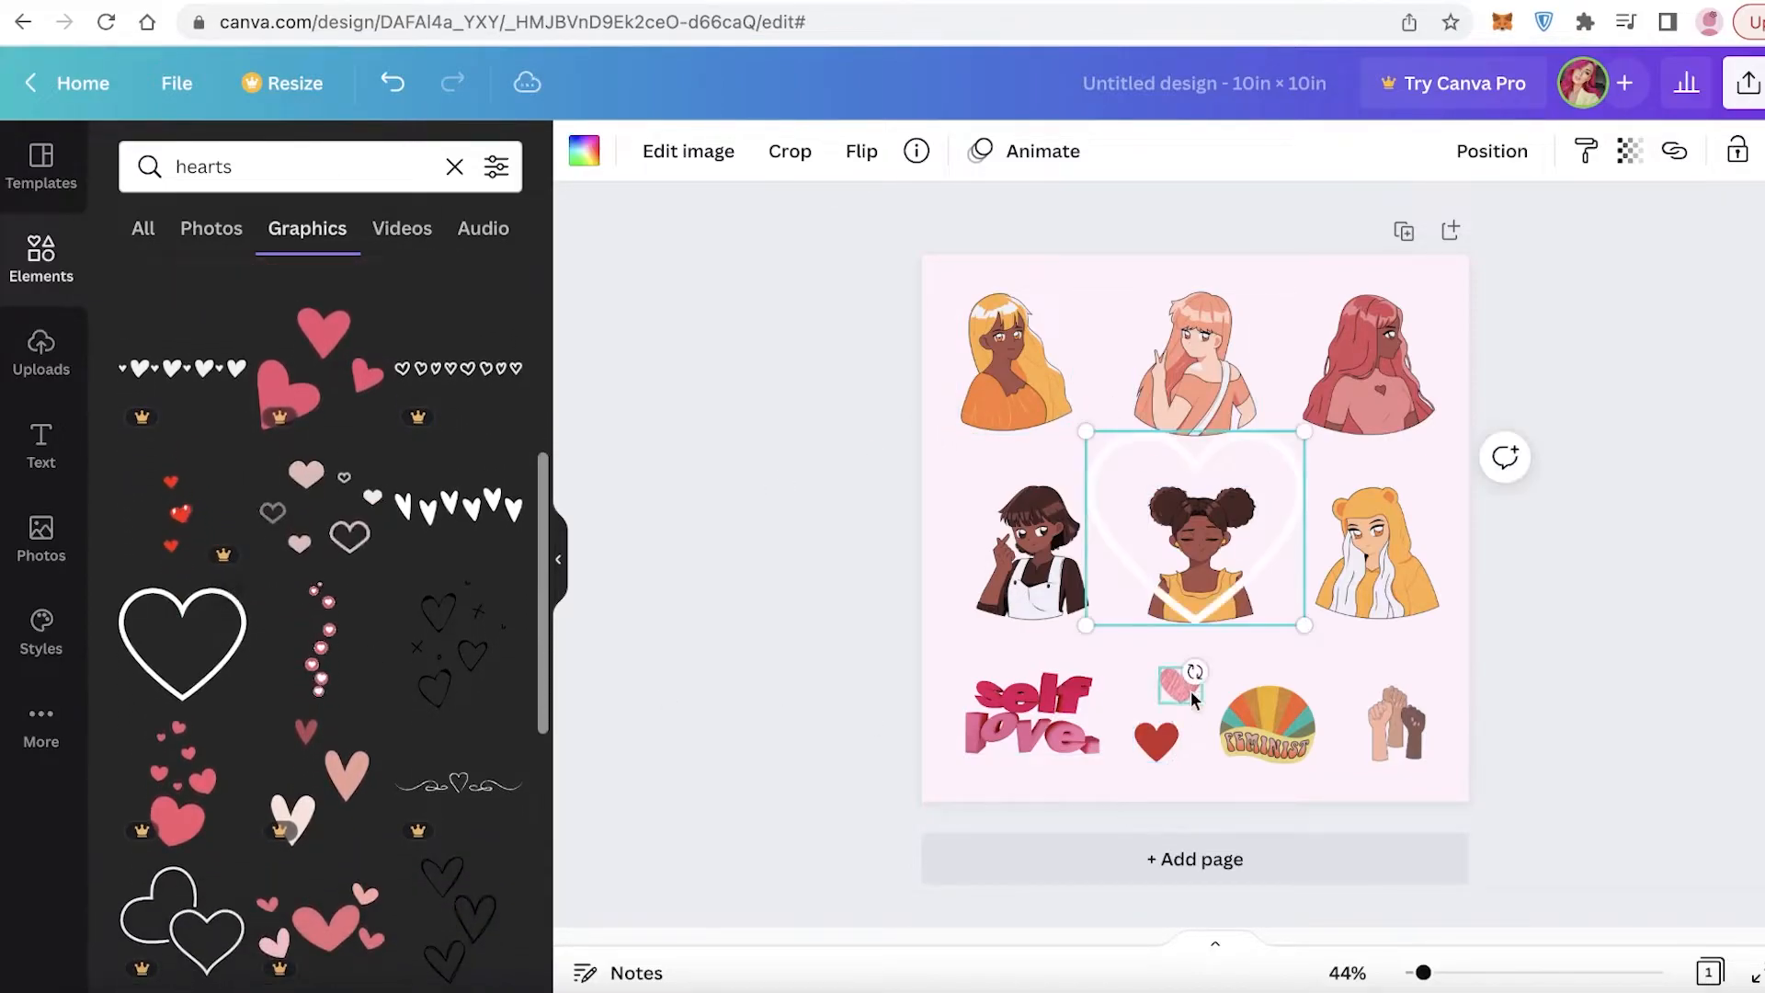
drag(1090, 622, 1101, 467)
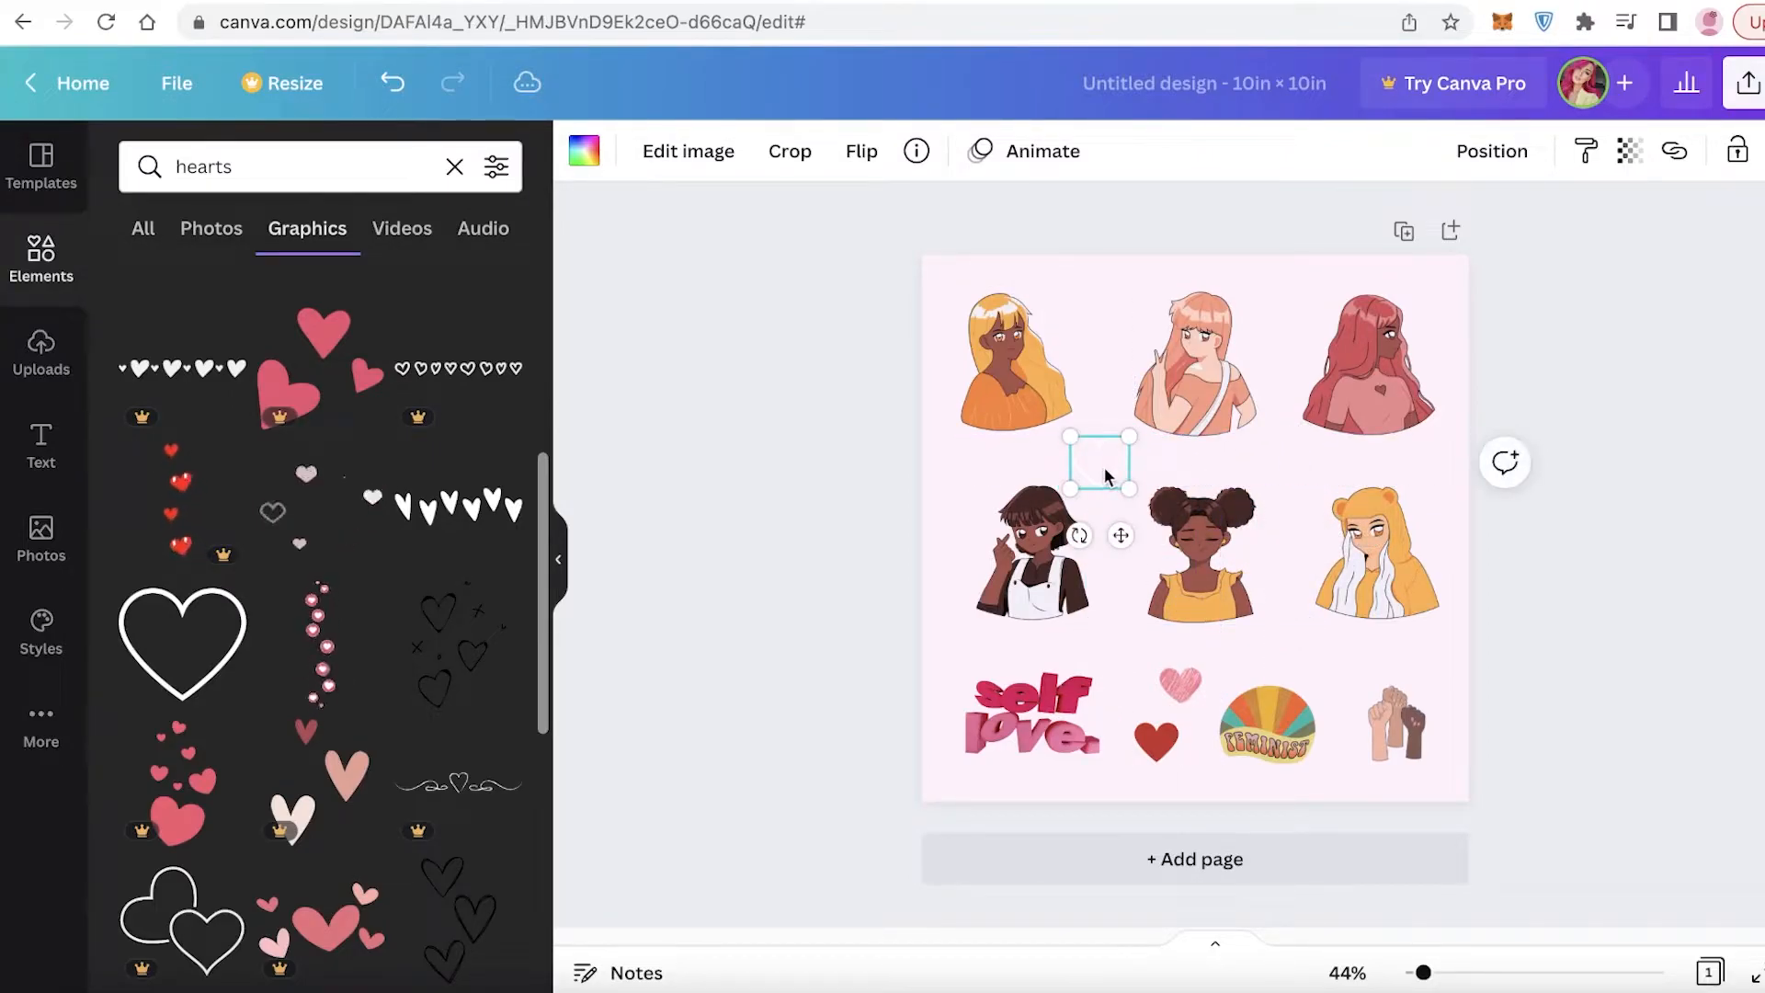
click(1106, 476)
scroll(329, 776, down, 7)
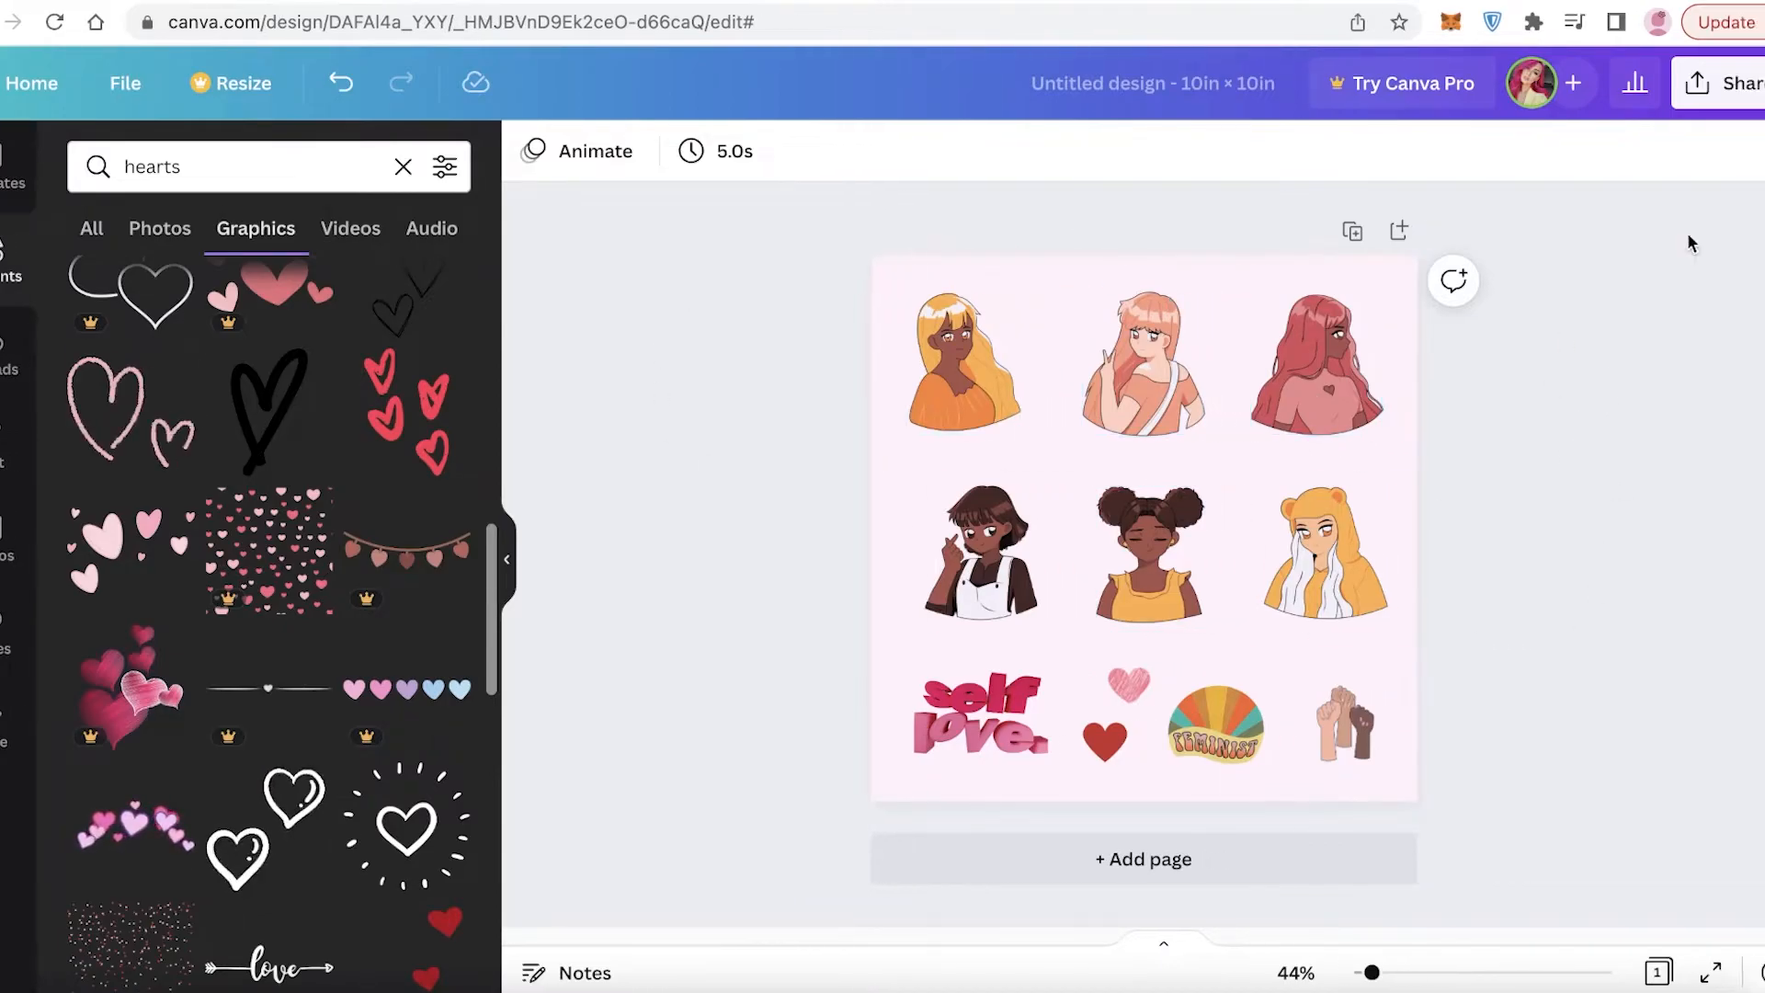
Open the design's download settings and bring up the file type choices.
click(1696, 86)
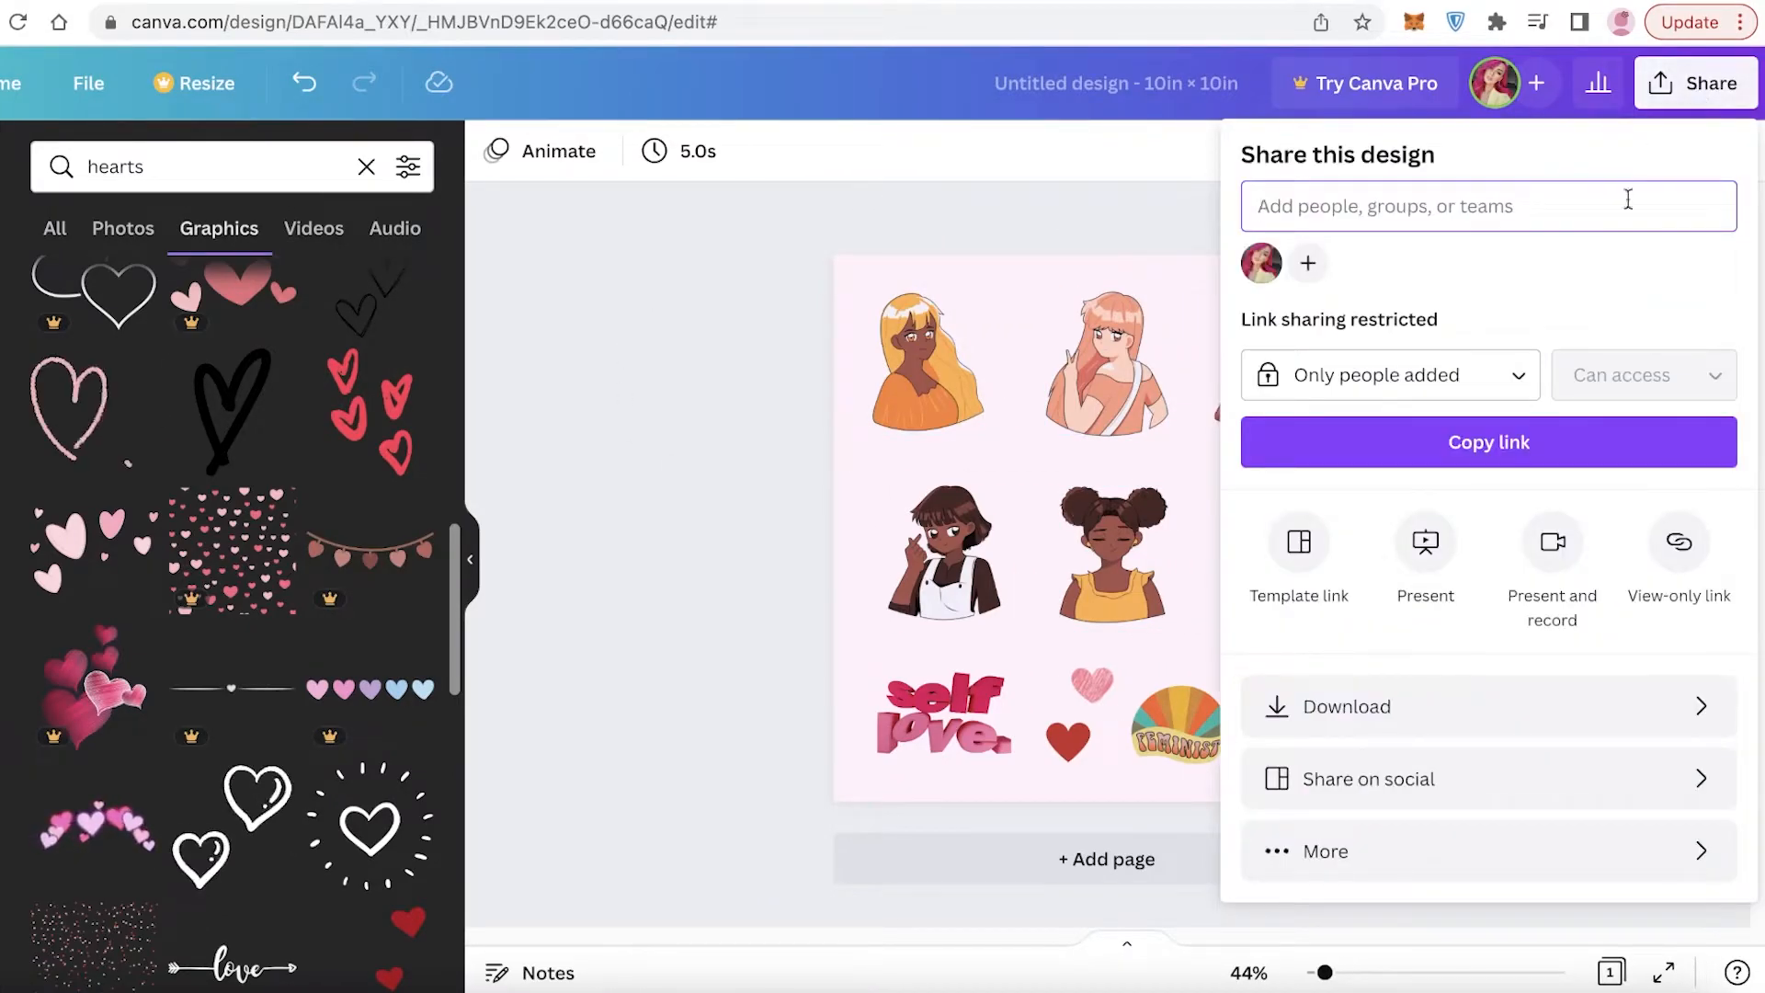
click(1441, 707)
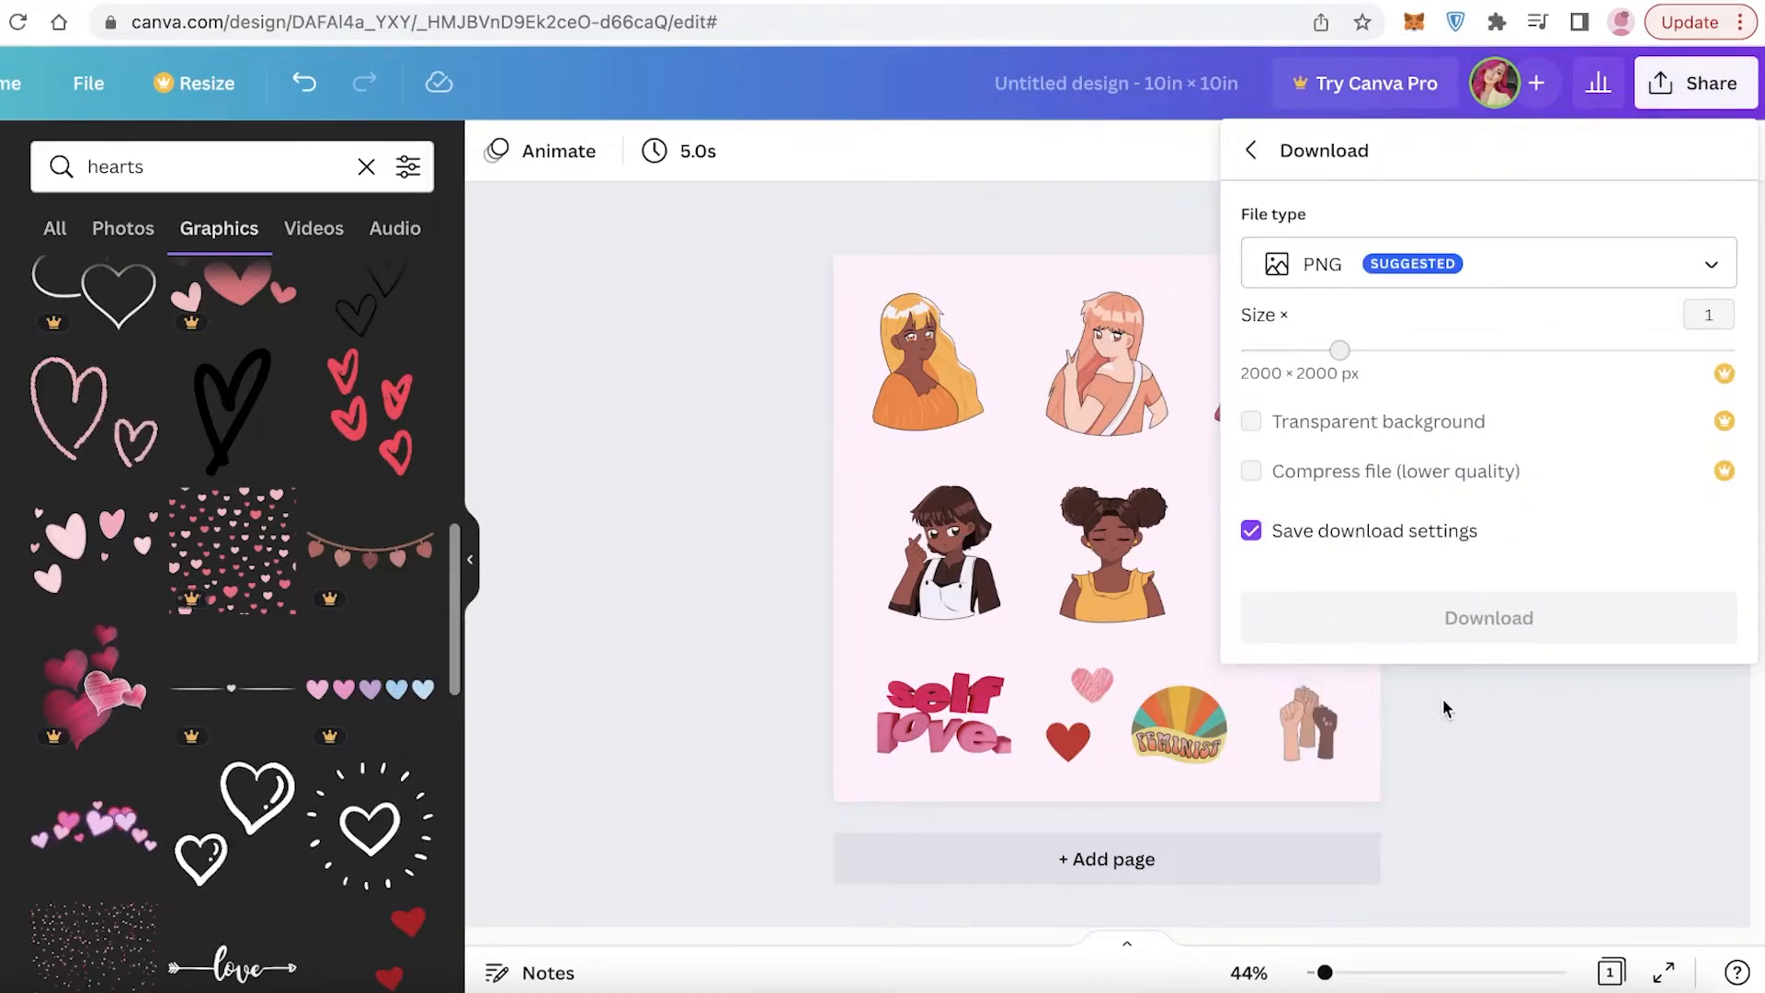
click(1346, 246)
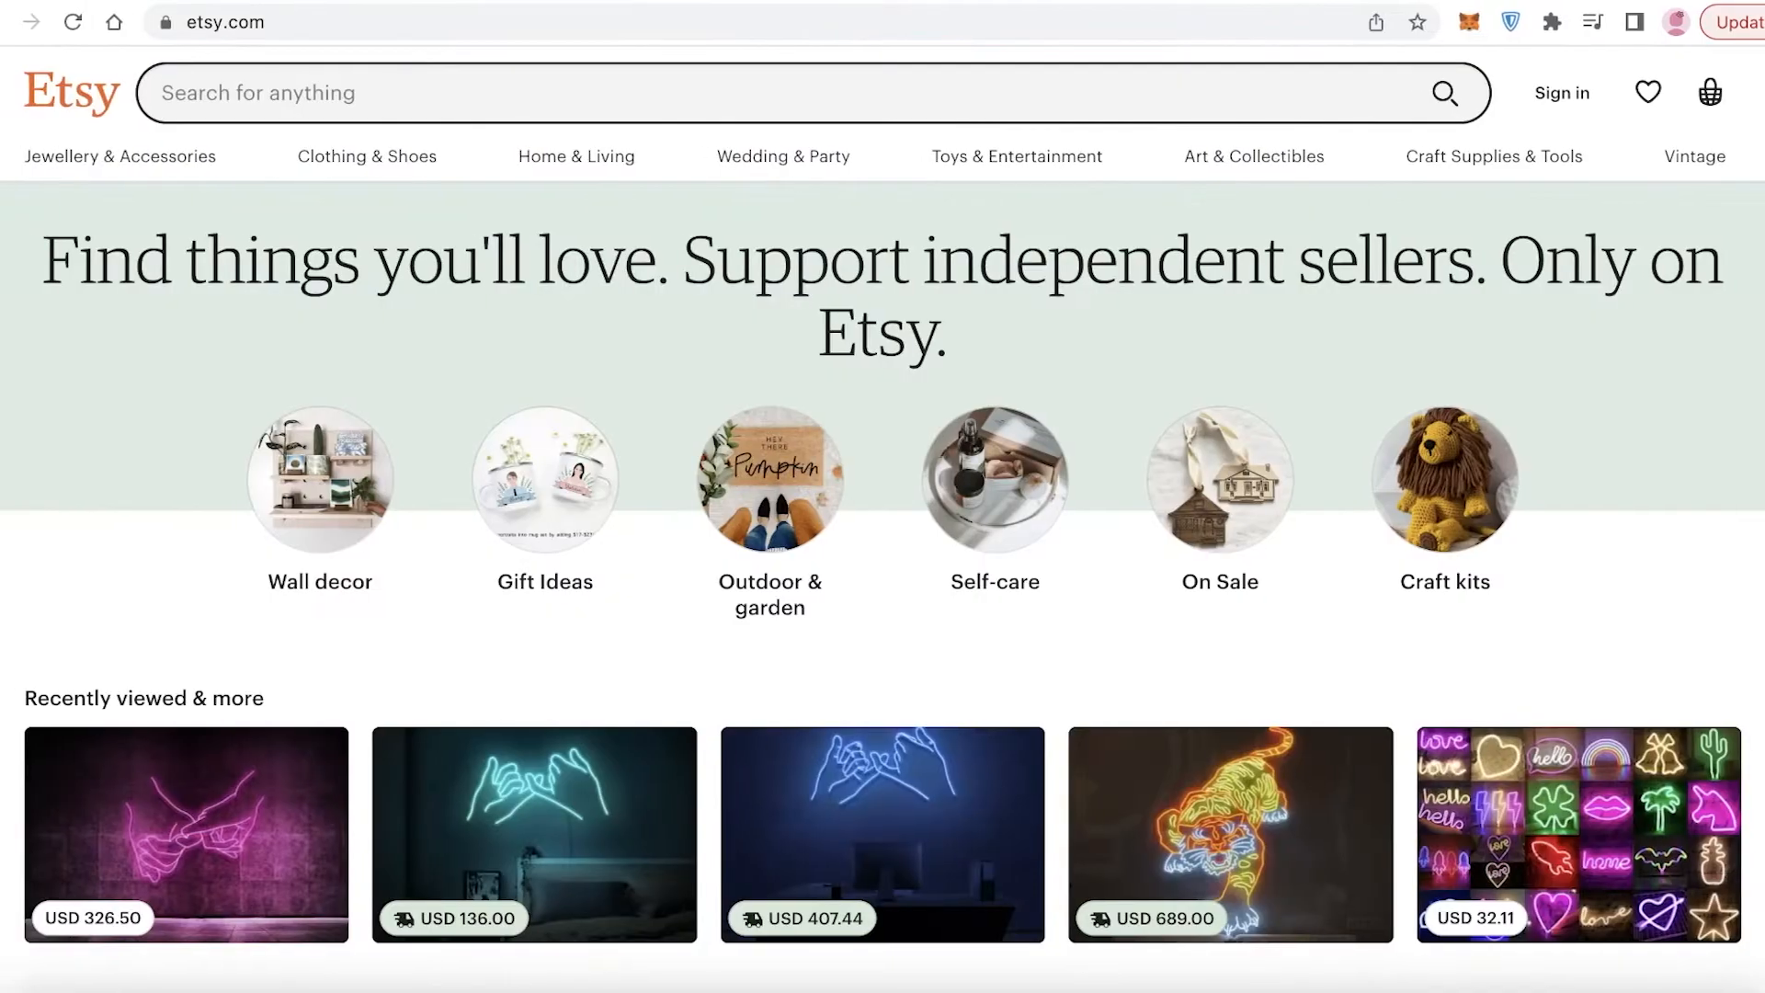
Switch to Etsy, look over its home page and go to the site search.
scroll(1516, 126, down, 5)
scroll(1011, 250, up, 2)
scroll(1011, 250, up, 4)
click(714, 94)
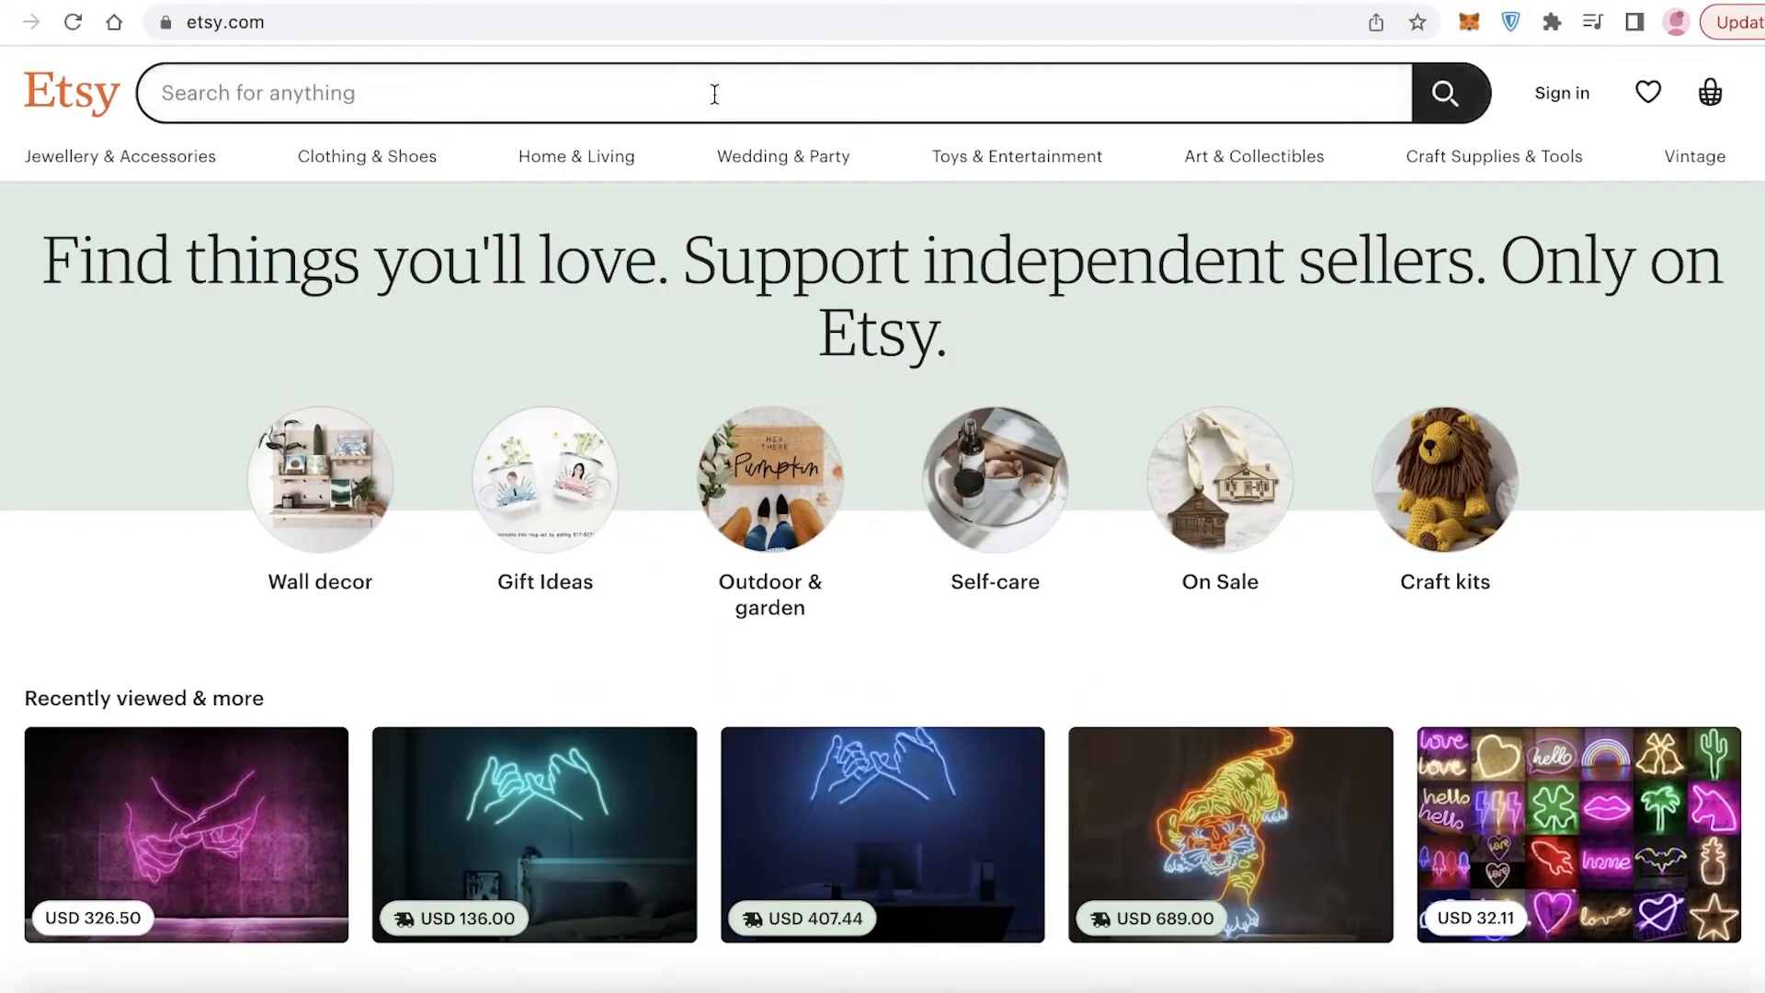
text(etsy)
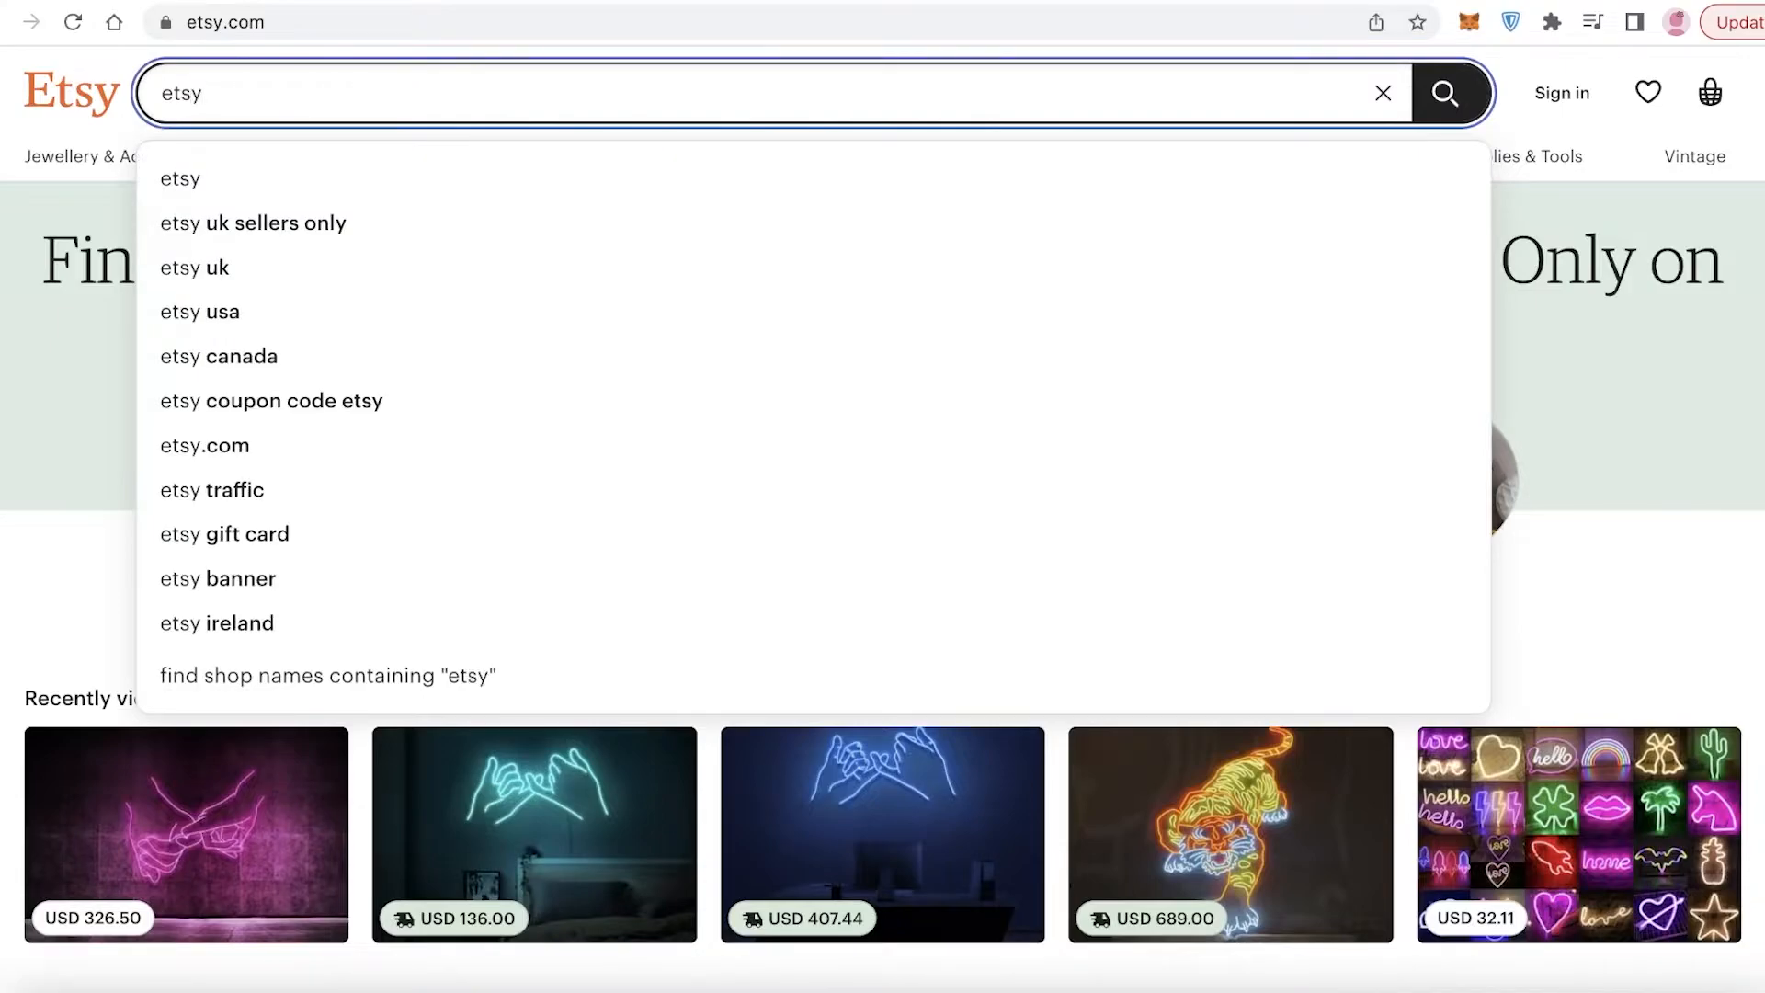
key(BackSpace)
key(BackSpace)
key(BackSpace)
key(BackSpace)
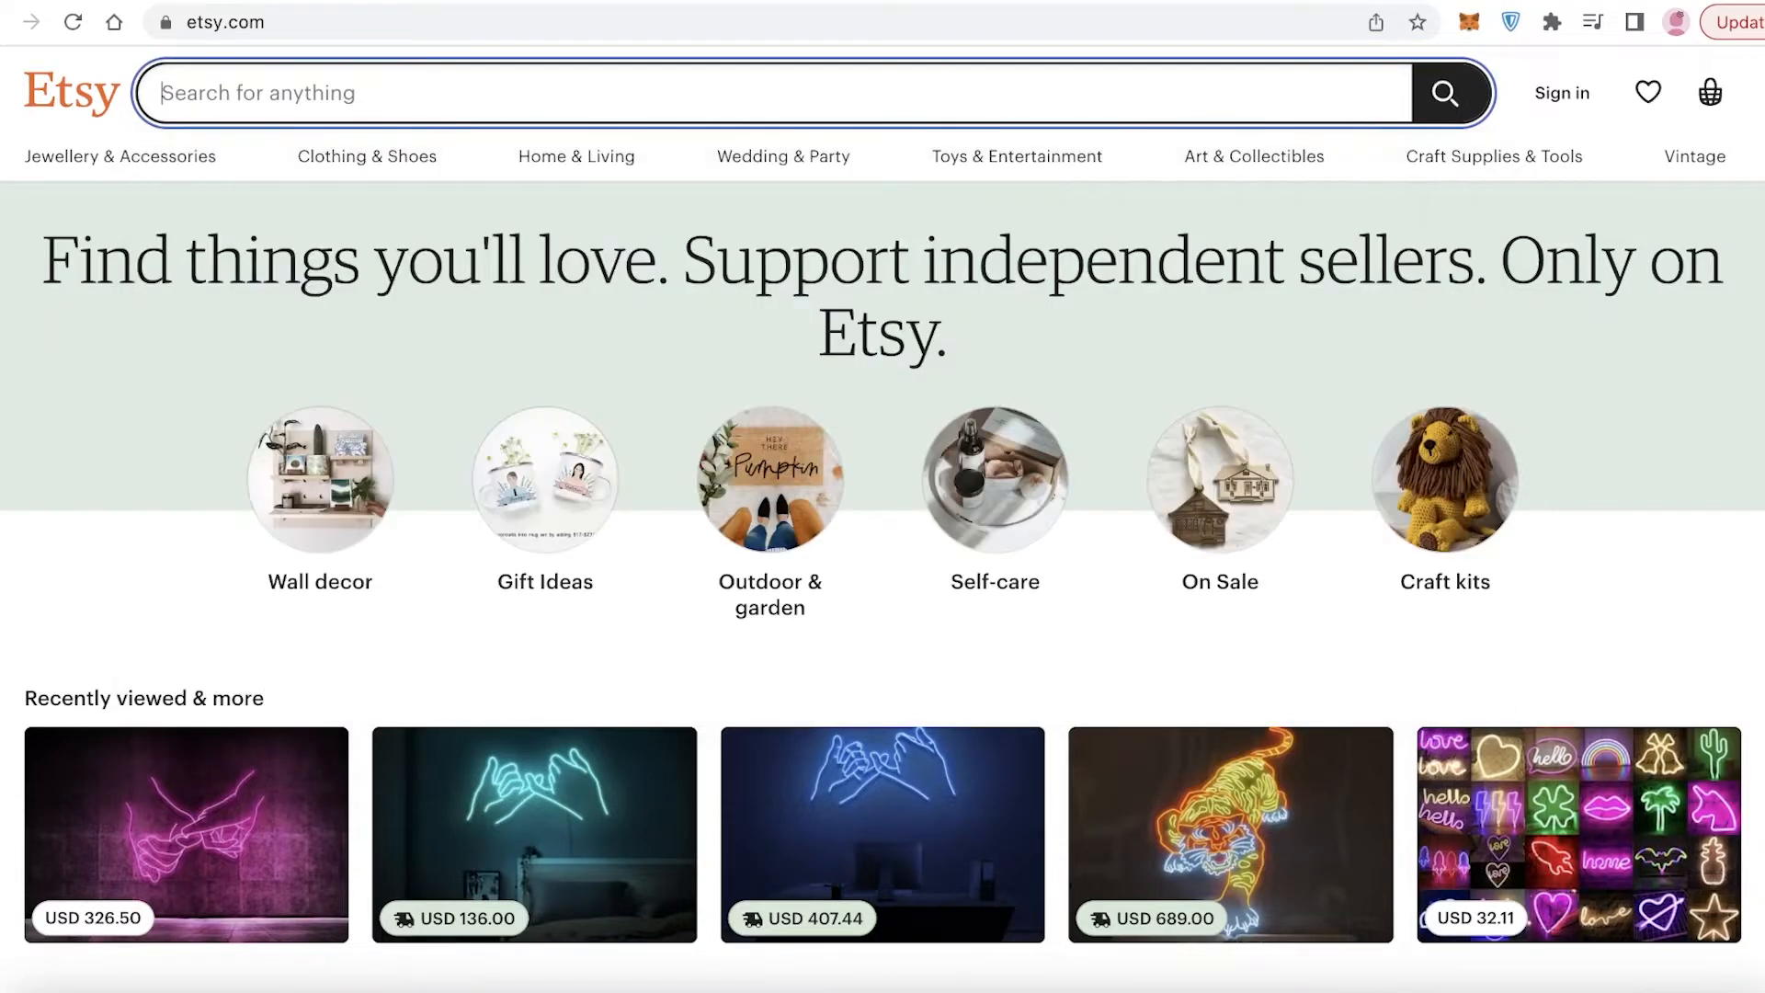
Search Etsy for "stickers".
text(stickers)
key(Return)
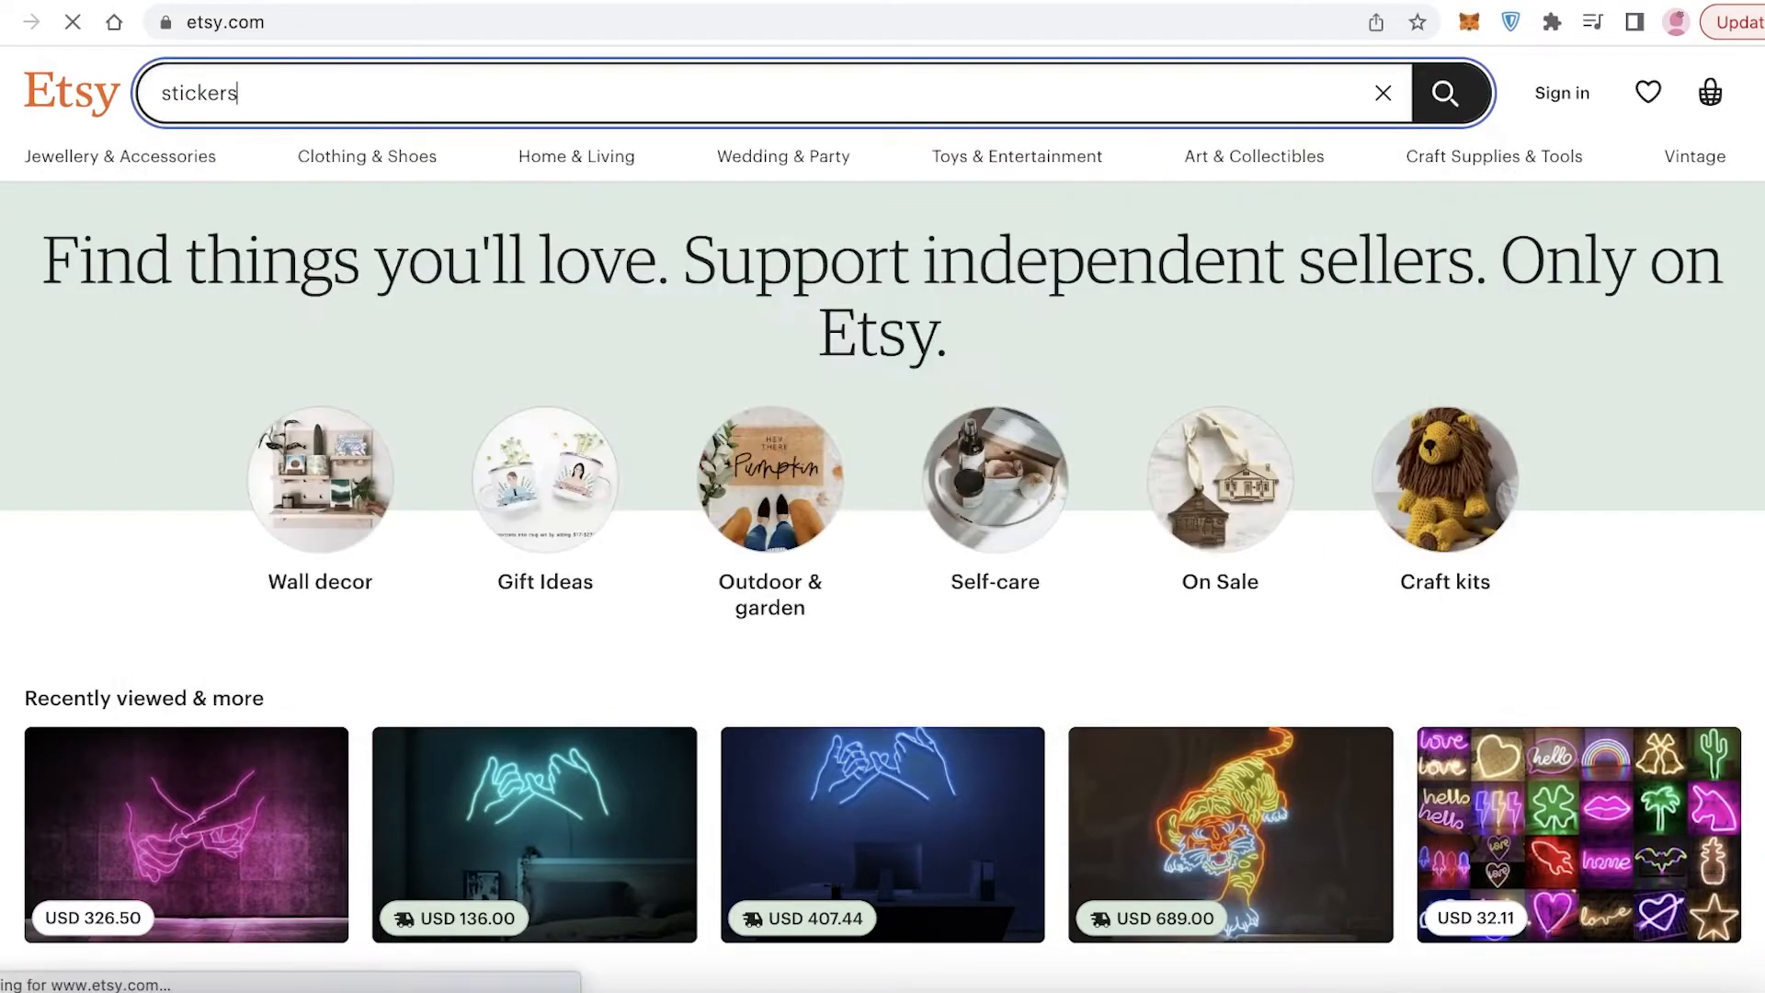
Examine the Etsy sticker listings, comparing the designs, prices and review ratings.
scroll(726, 138, down, 6)
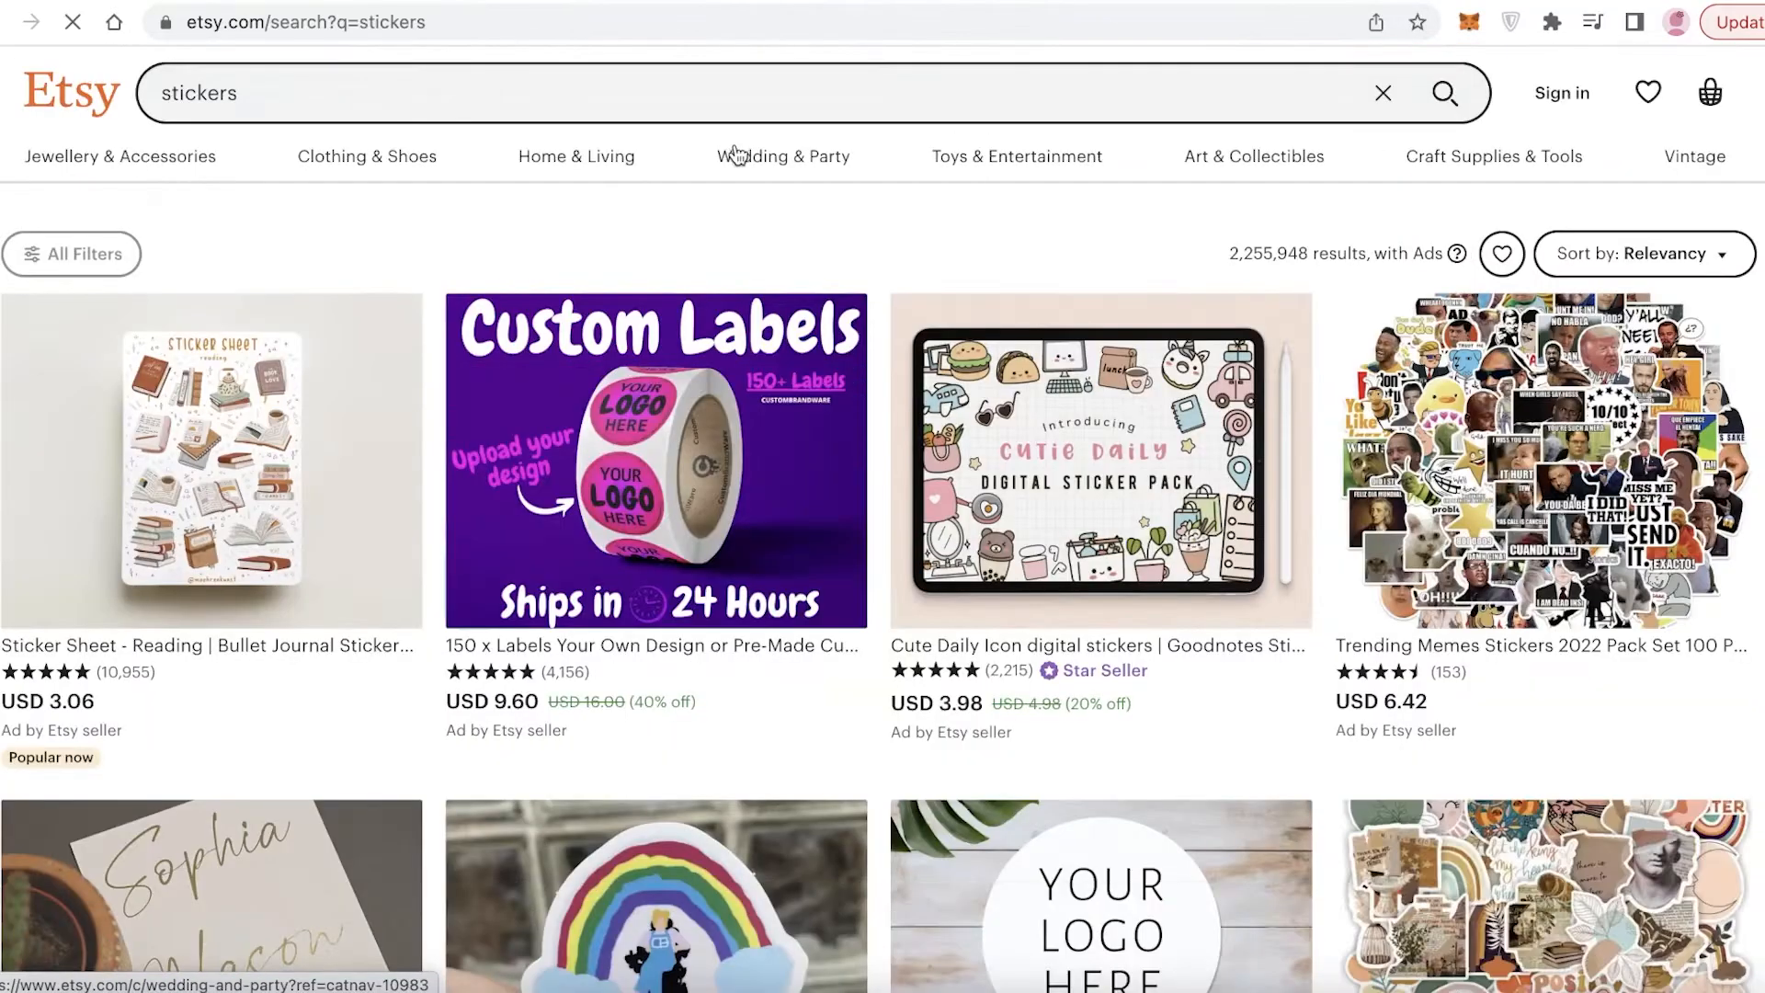
scroll(1698, 314, down, 20)
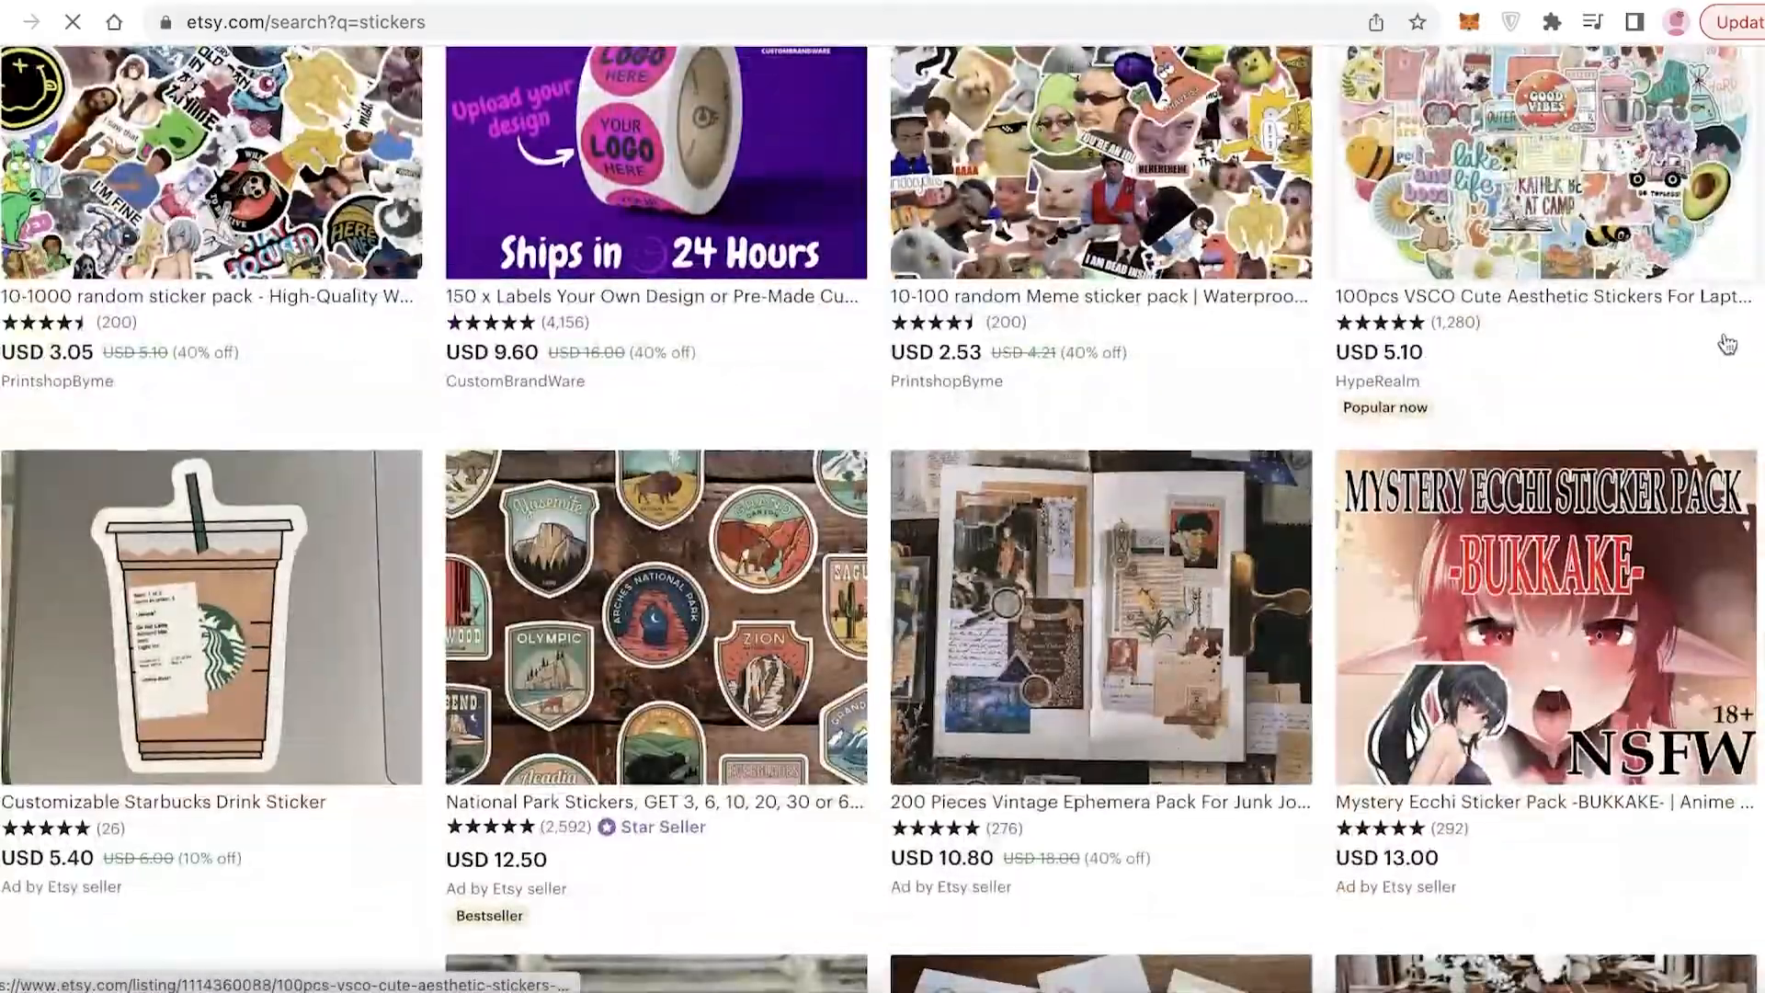
scroll(1699, 314, up, 4)
scroll(1100, 245, down, 20)
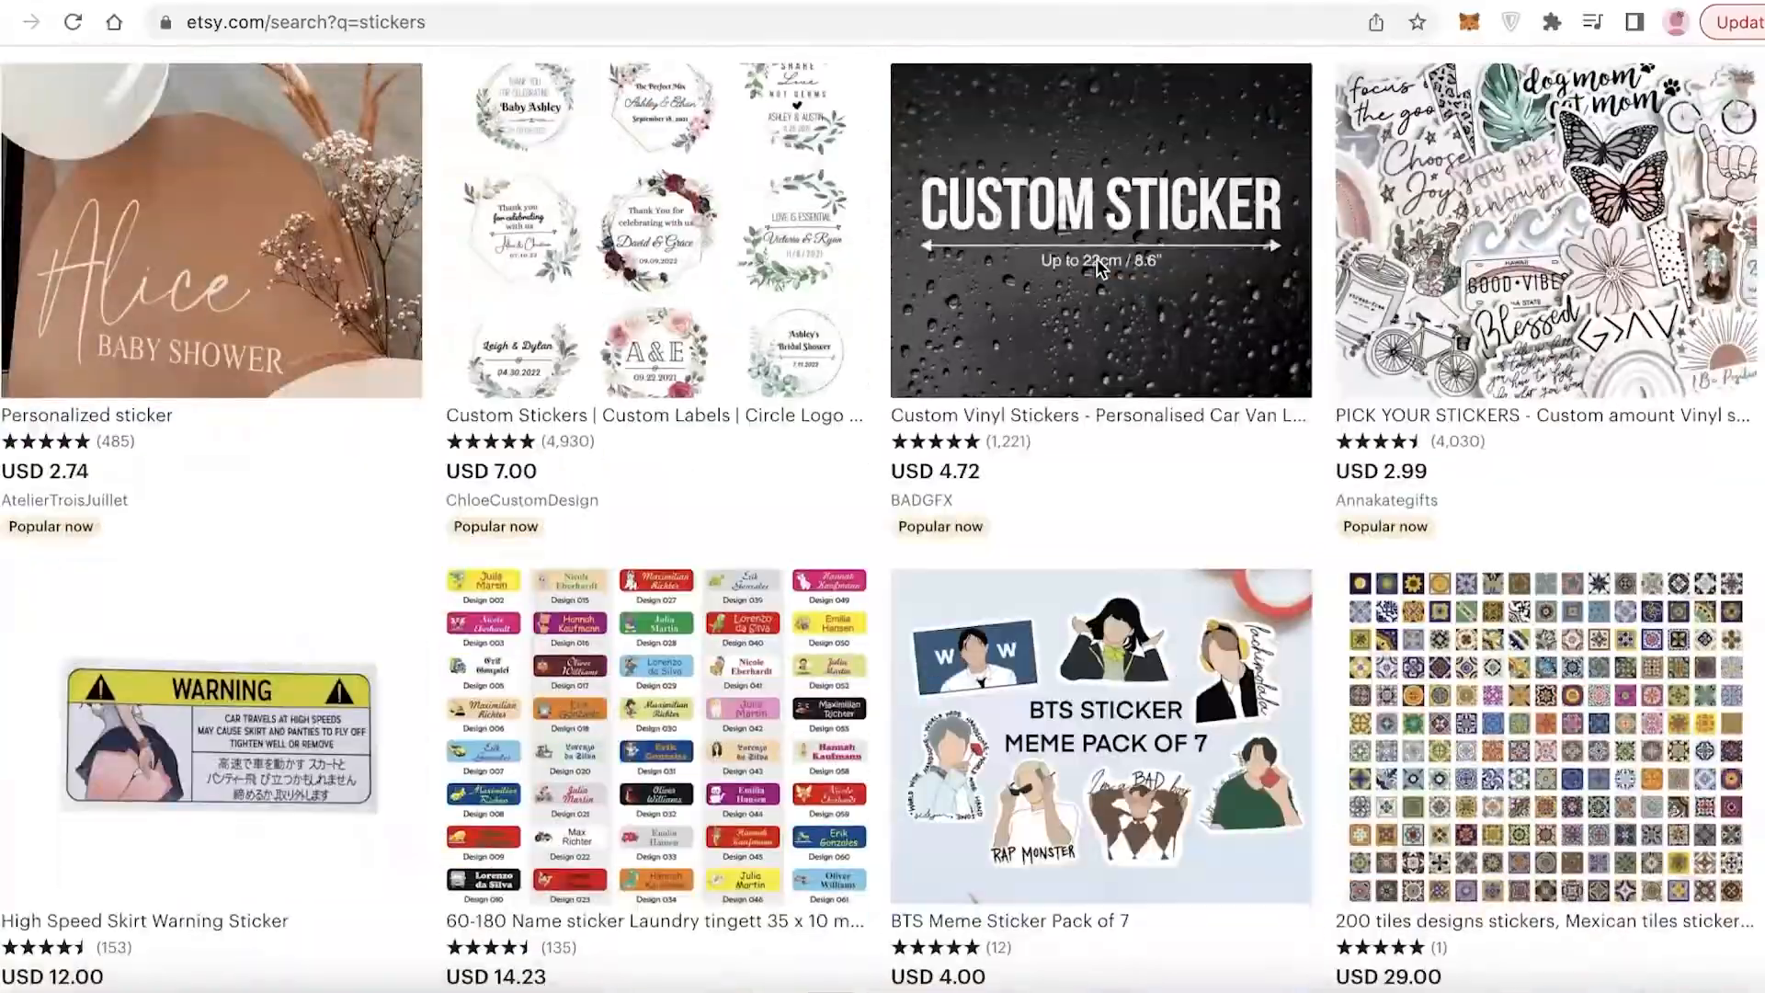
scroll(1095, 258, down, 20)
scroll(1545, 303, up, 15)
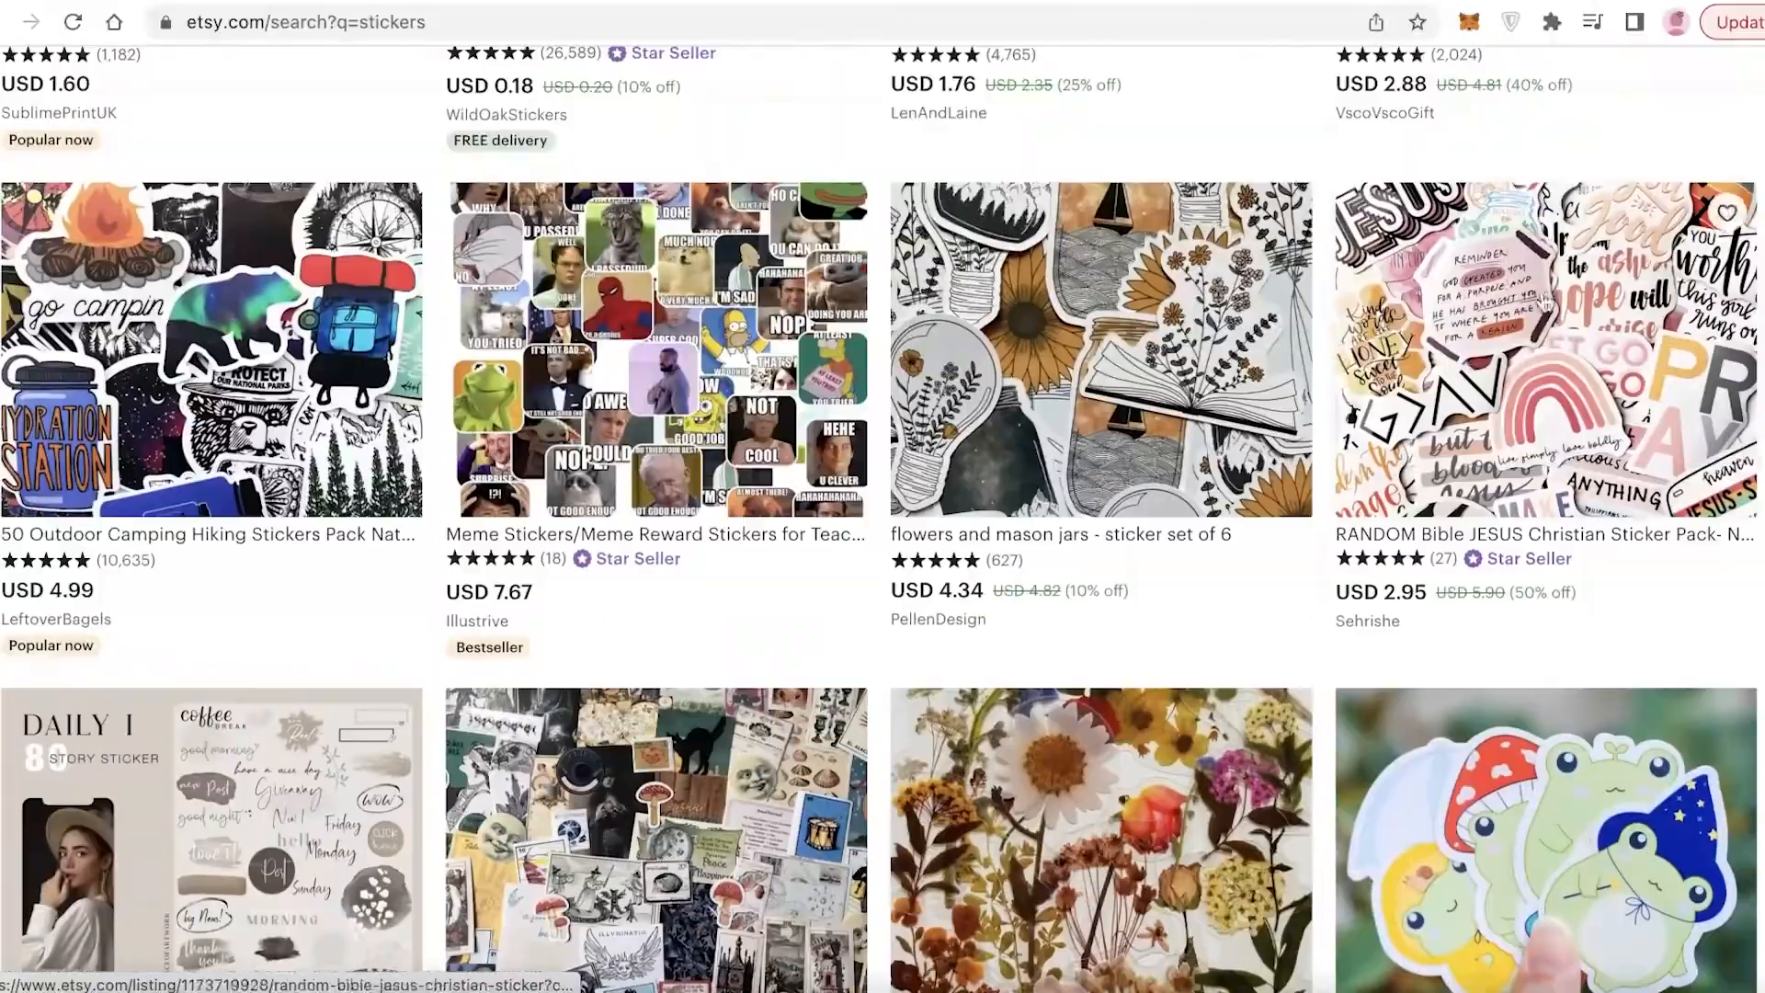
scroll(1542, 306, down, 1)
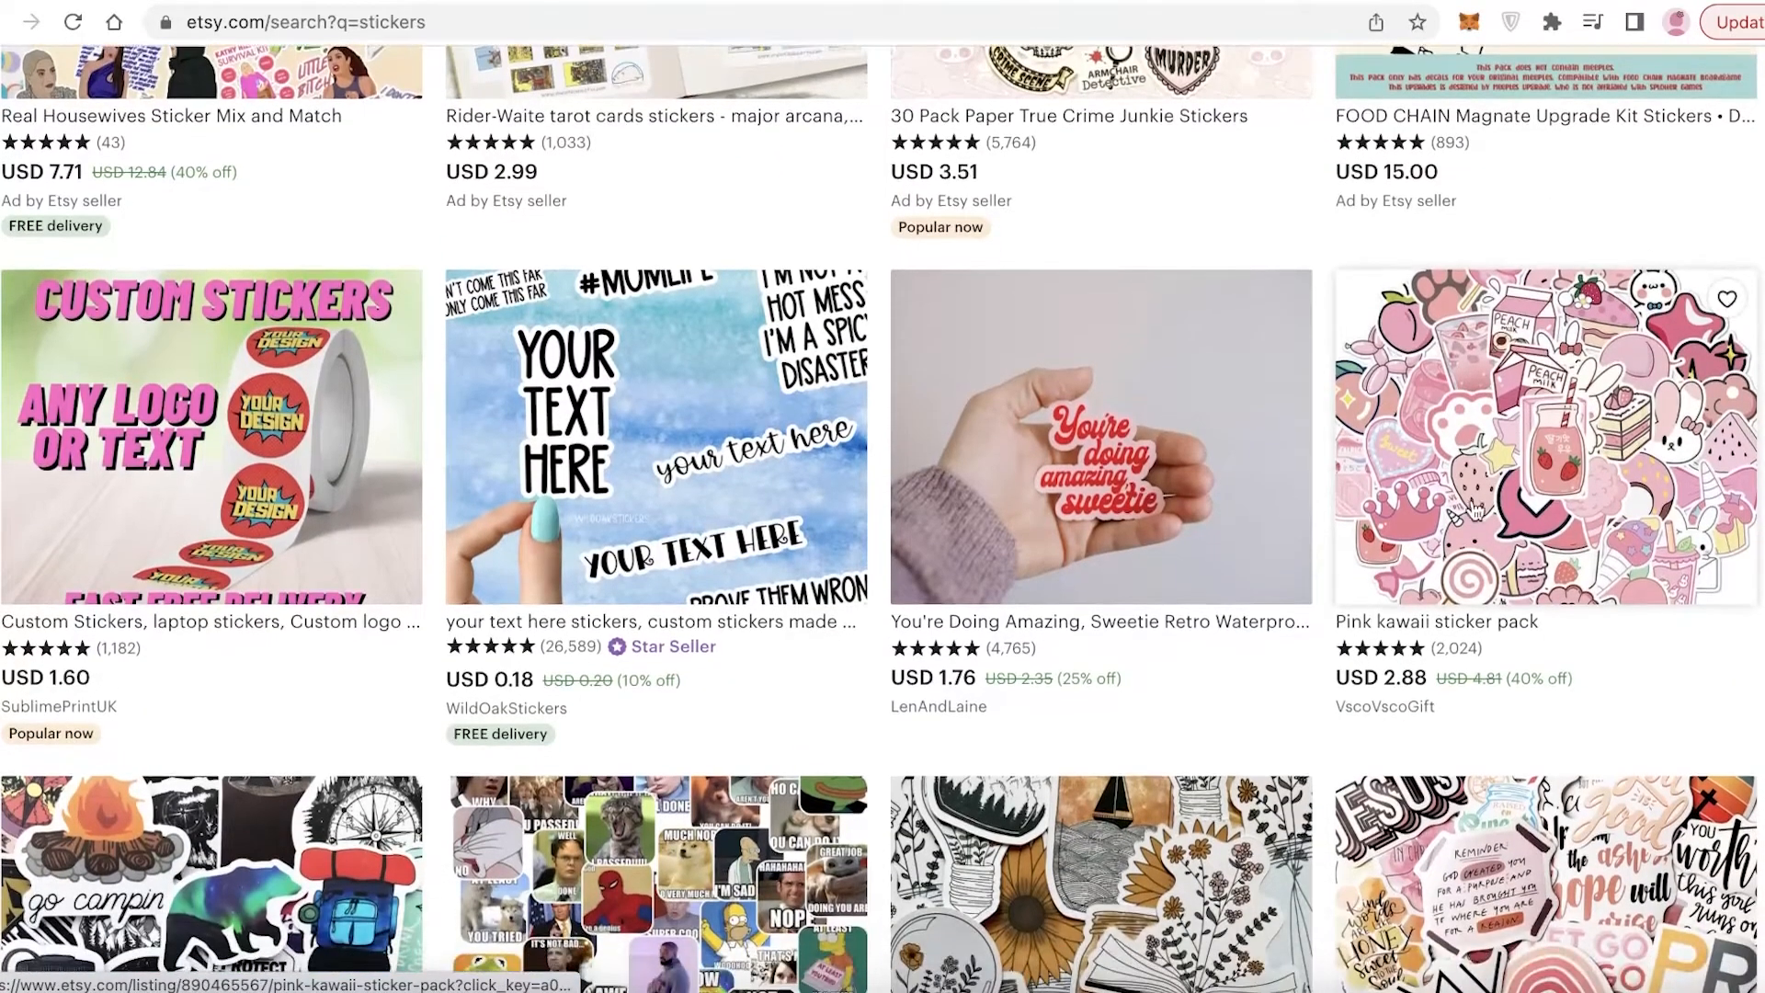
scroll(1703, 619, down, 10)
scroll(879, 353, up, 2)
scroll(881, 352, down, 15)
scroll(843, 318, up, 20)
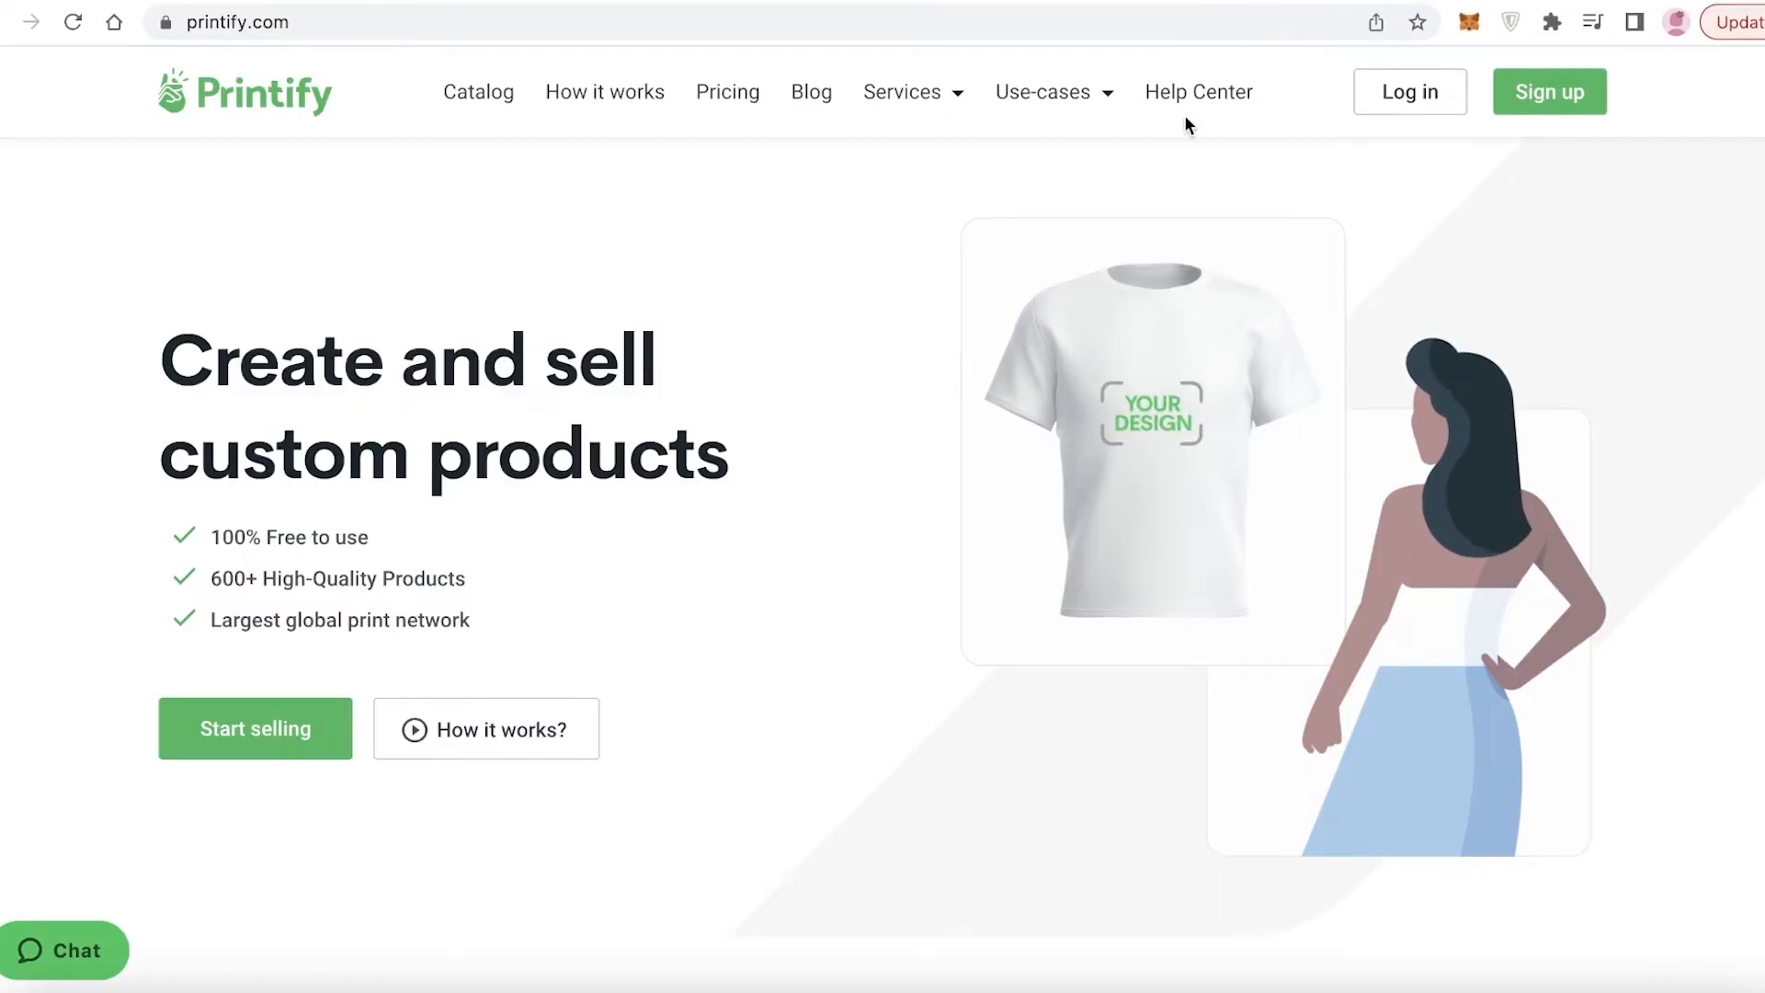
Switch to the Printful dashboard and start a new order of the basic type.
scroll(1184, 125, down, 4)
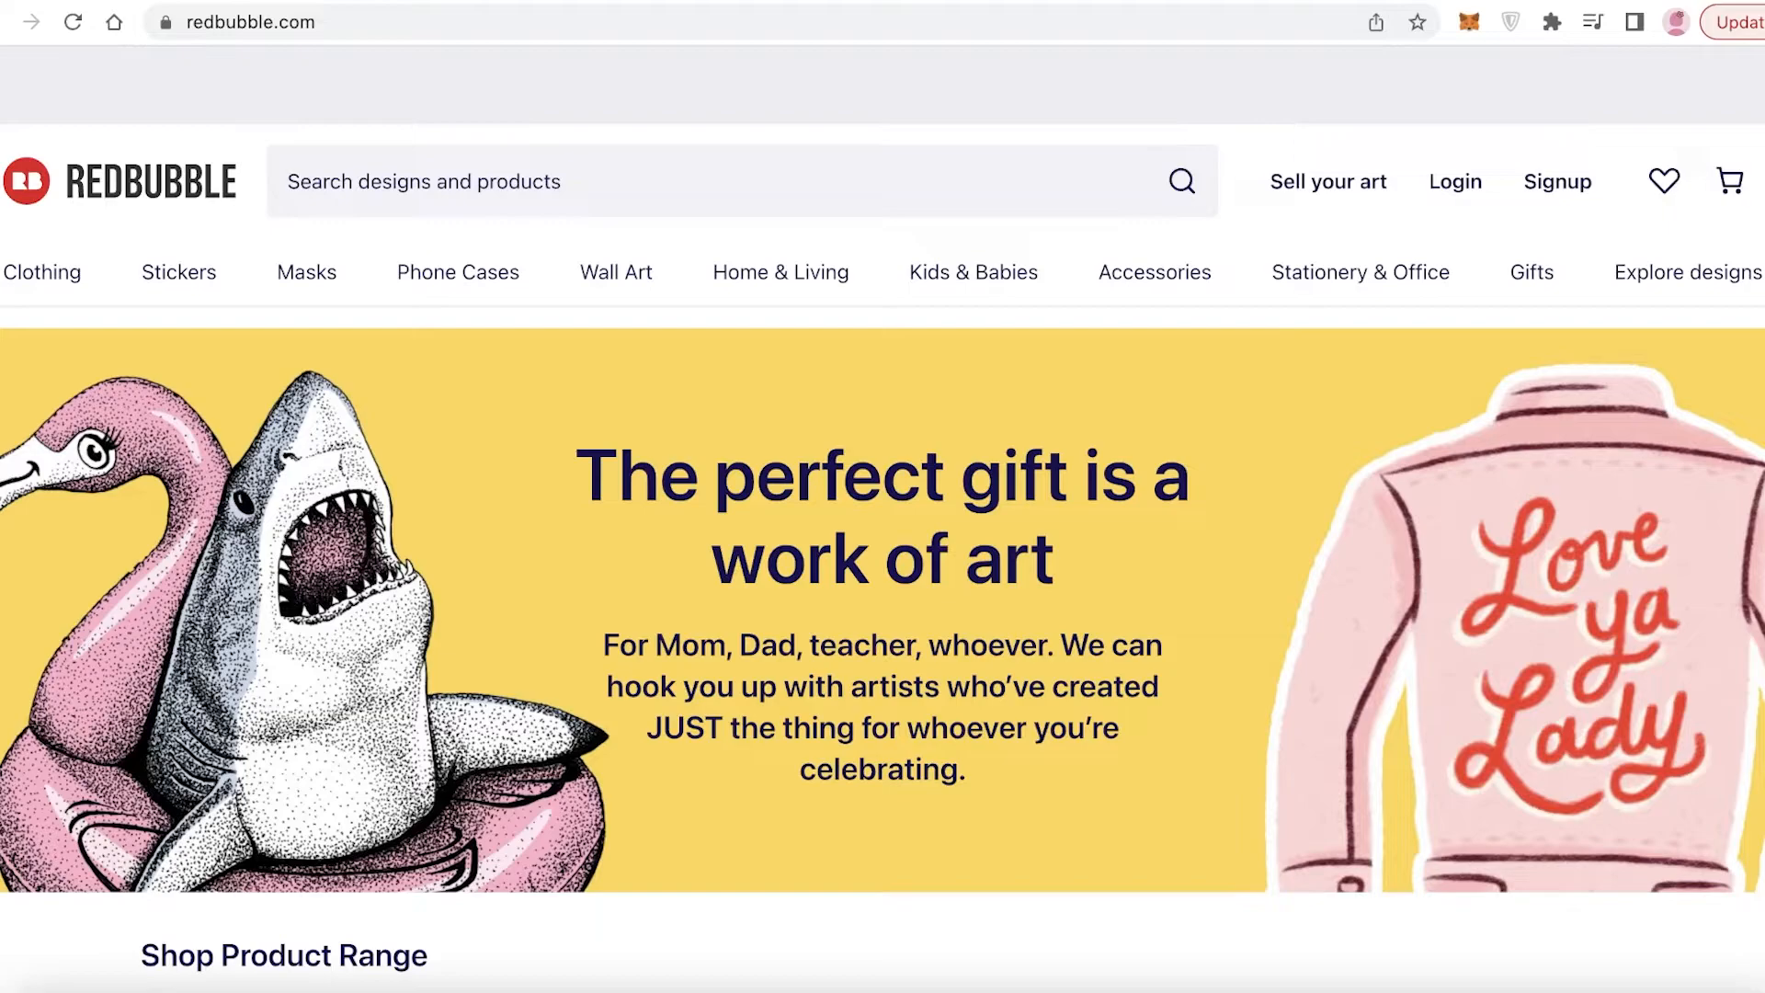
click(1181, 1)
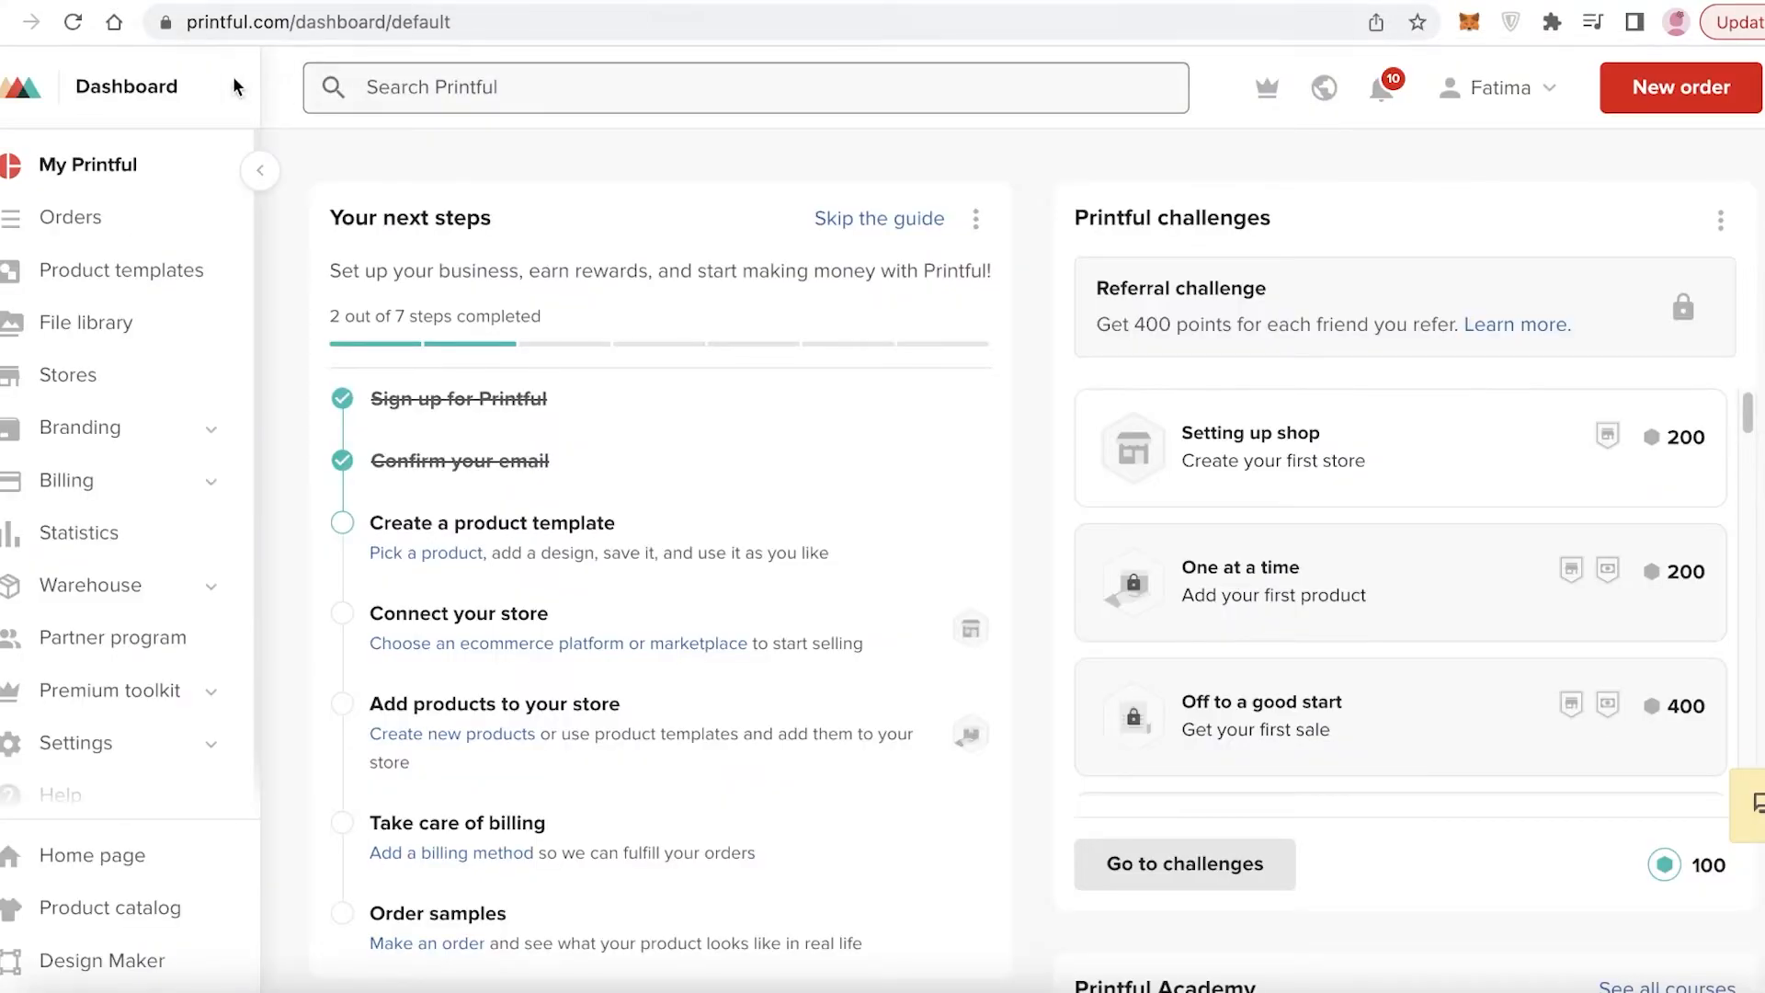
click(147, 97)
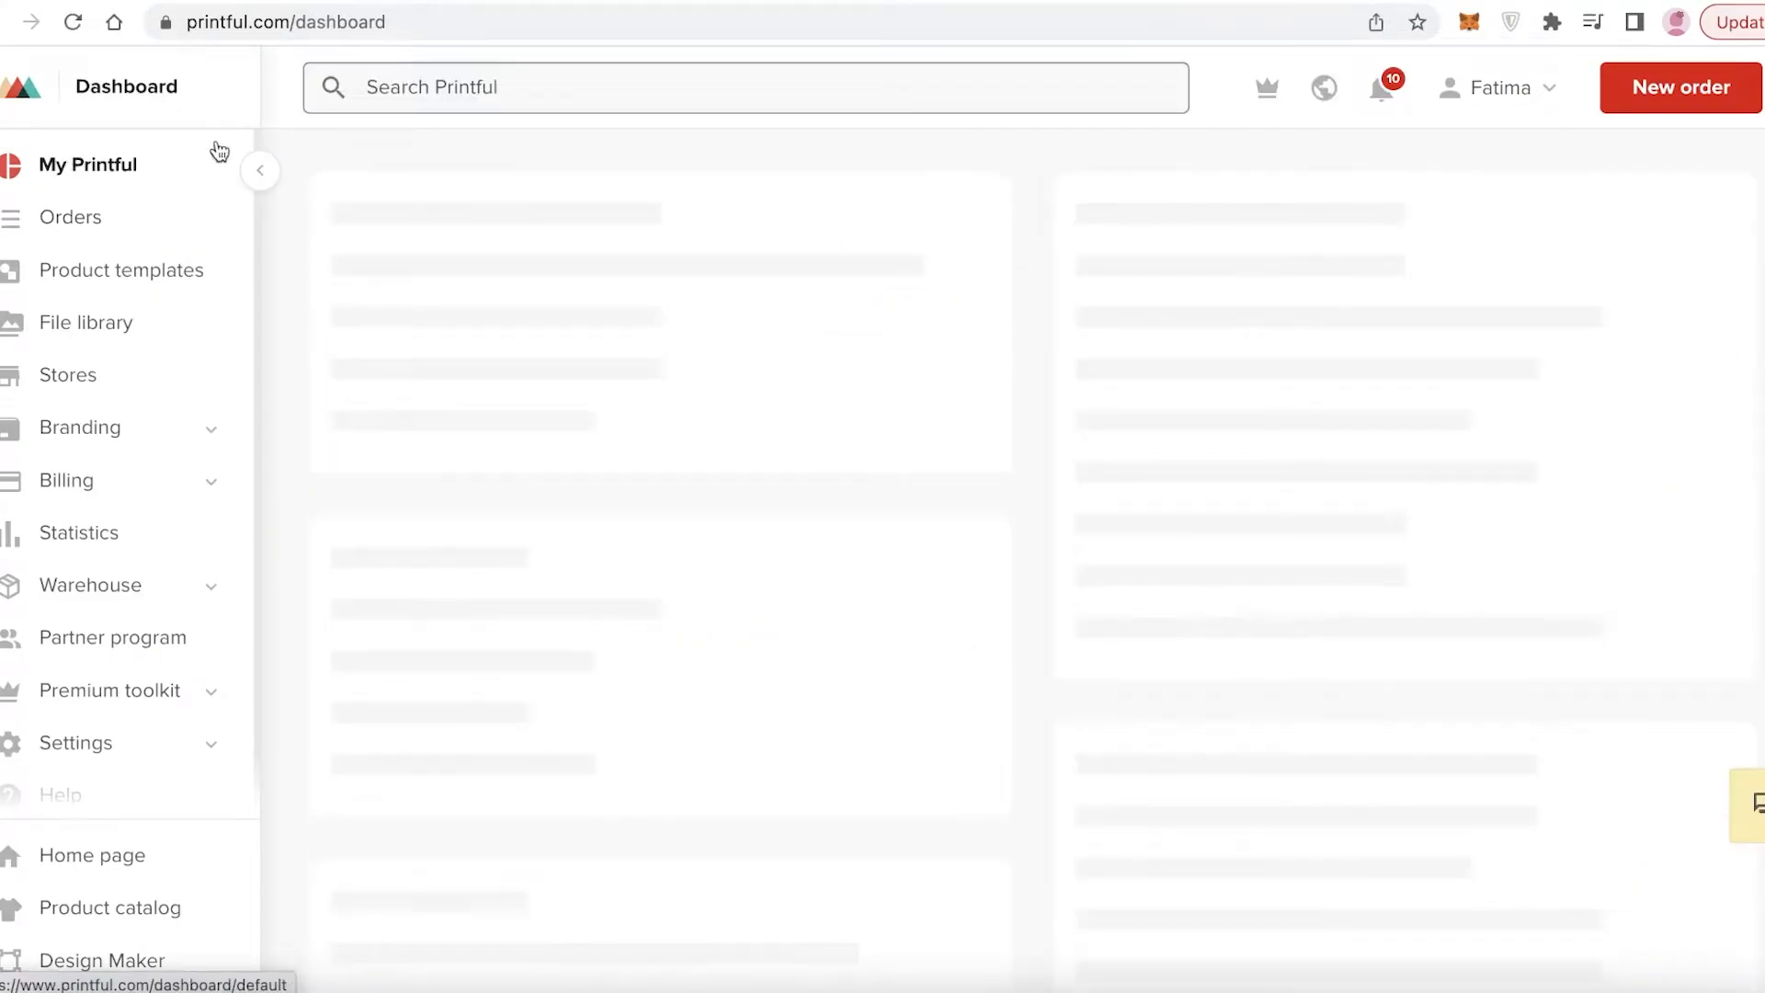
click(1720, 87)
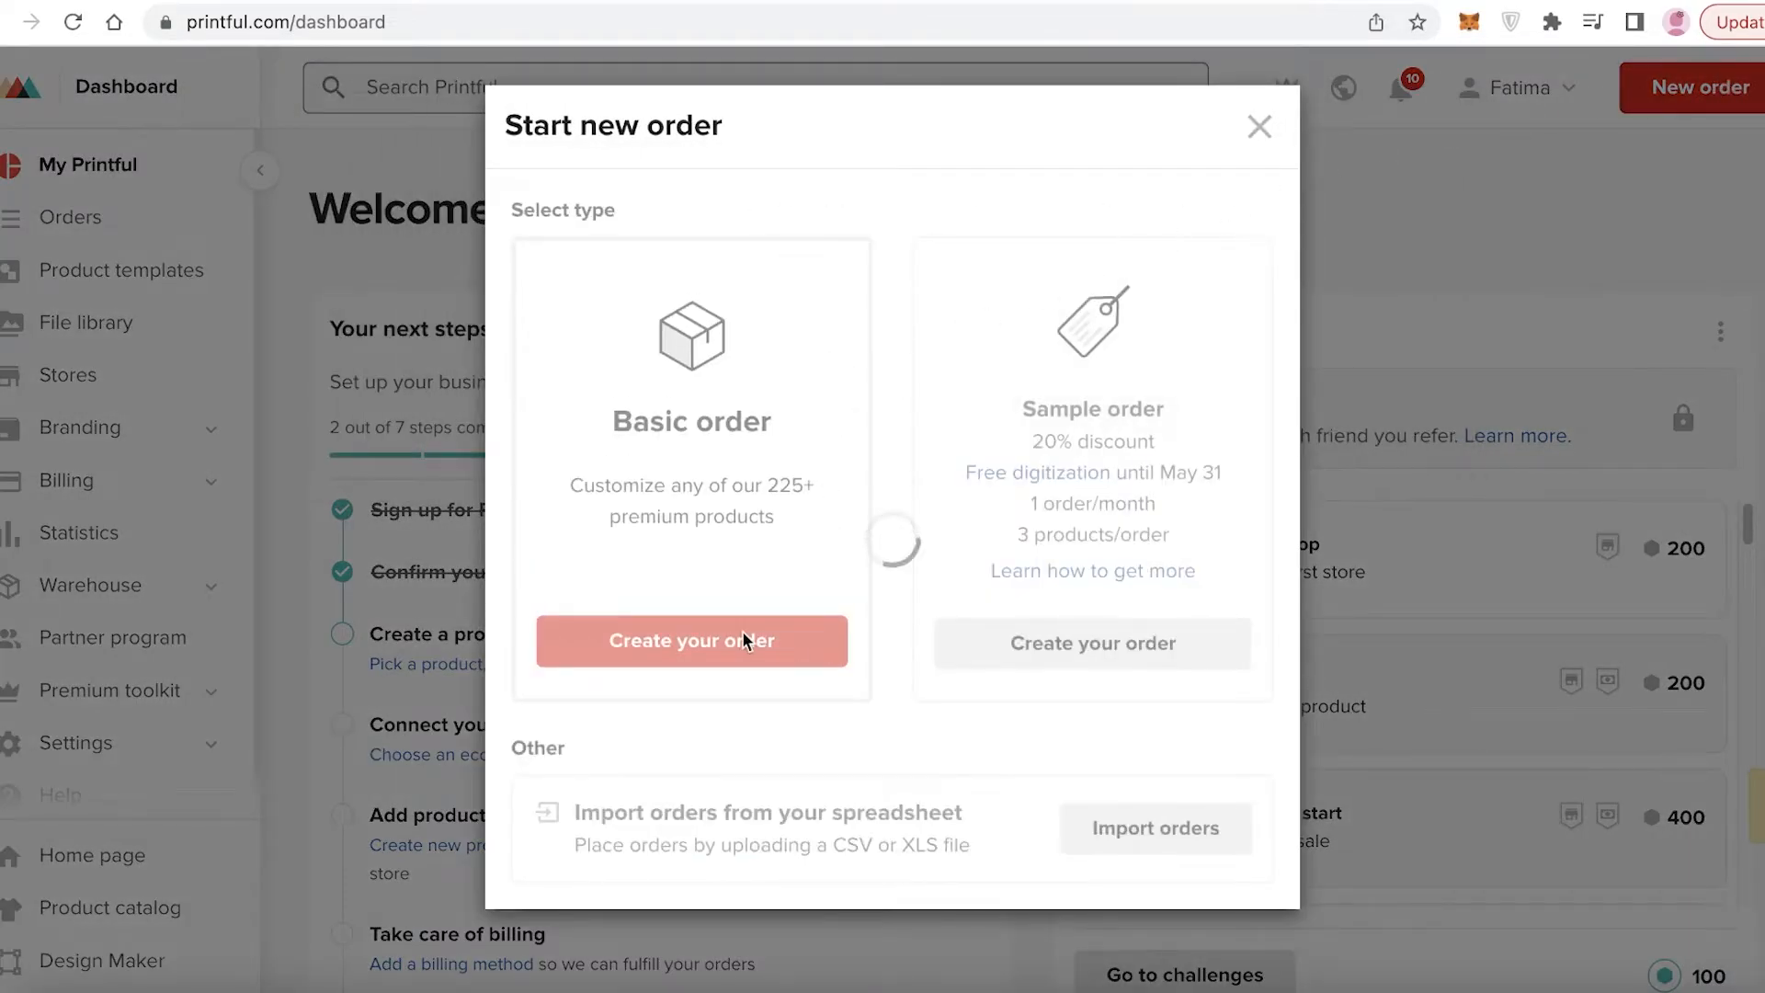
click(735, 647)
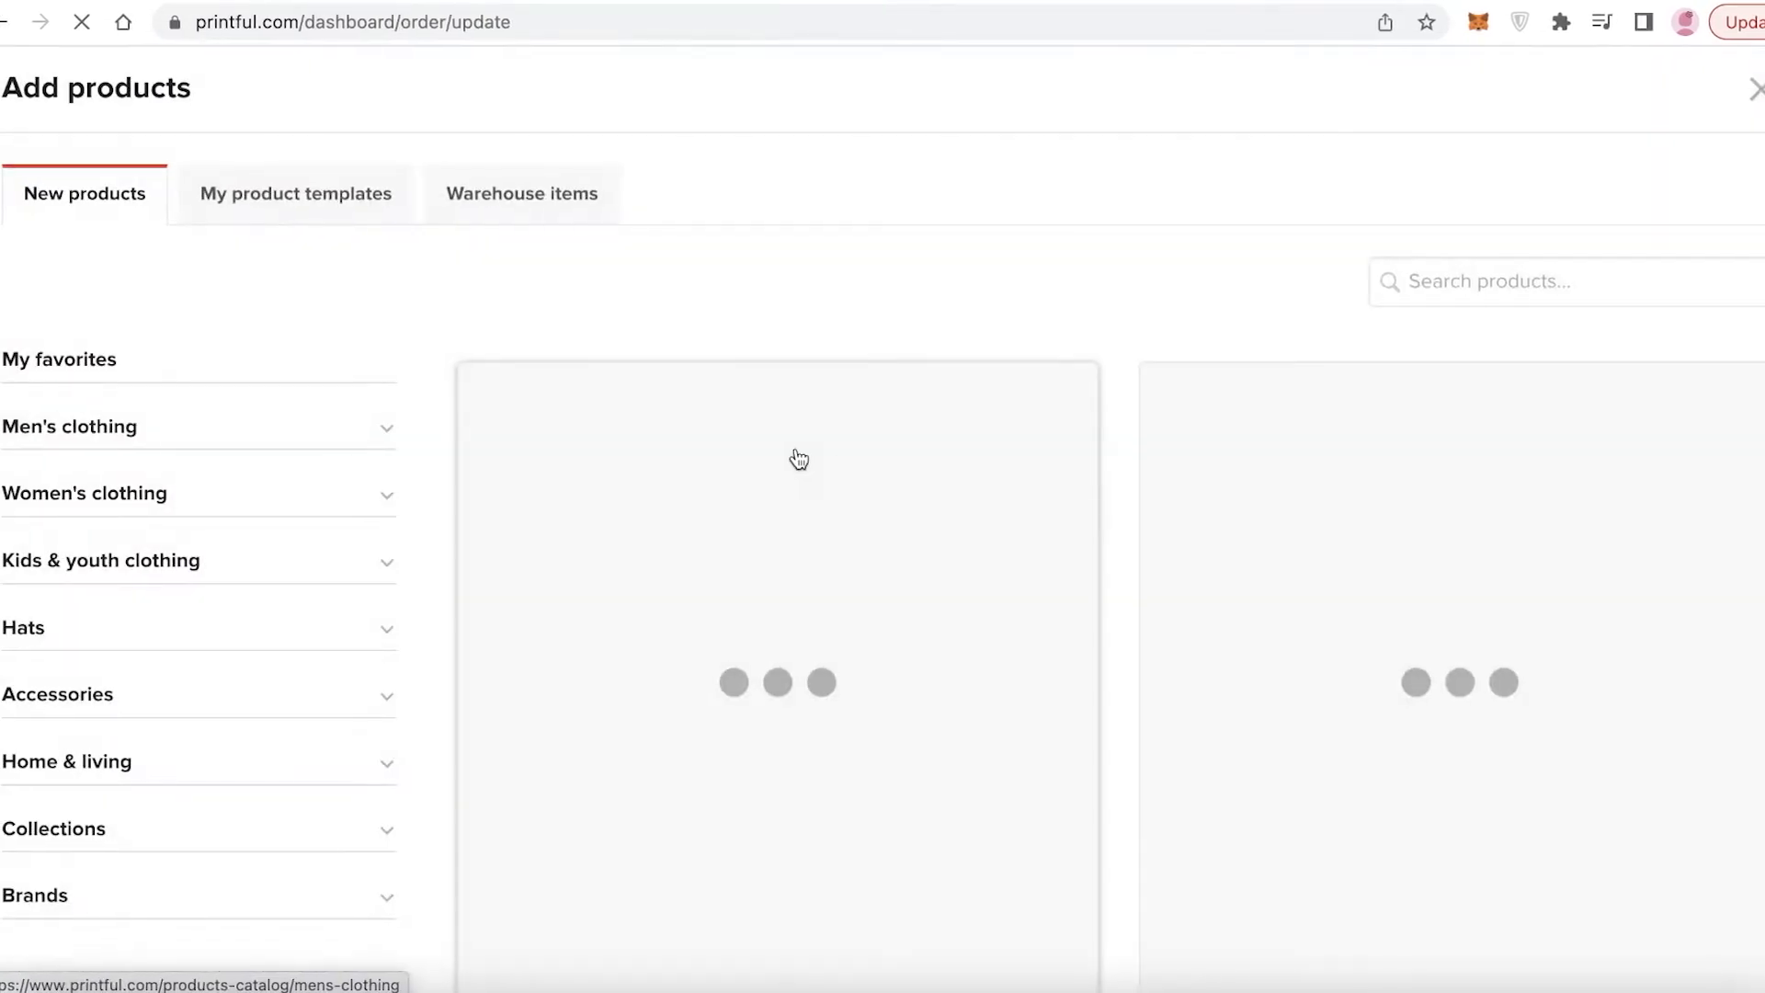
Search Printful's new products for "sticker" and view the matching sticker products.
click(1508, 281)
text(sticker)
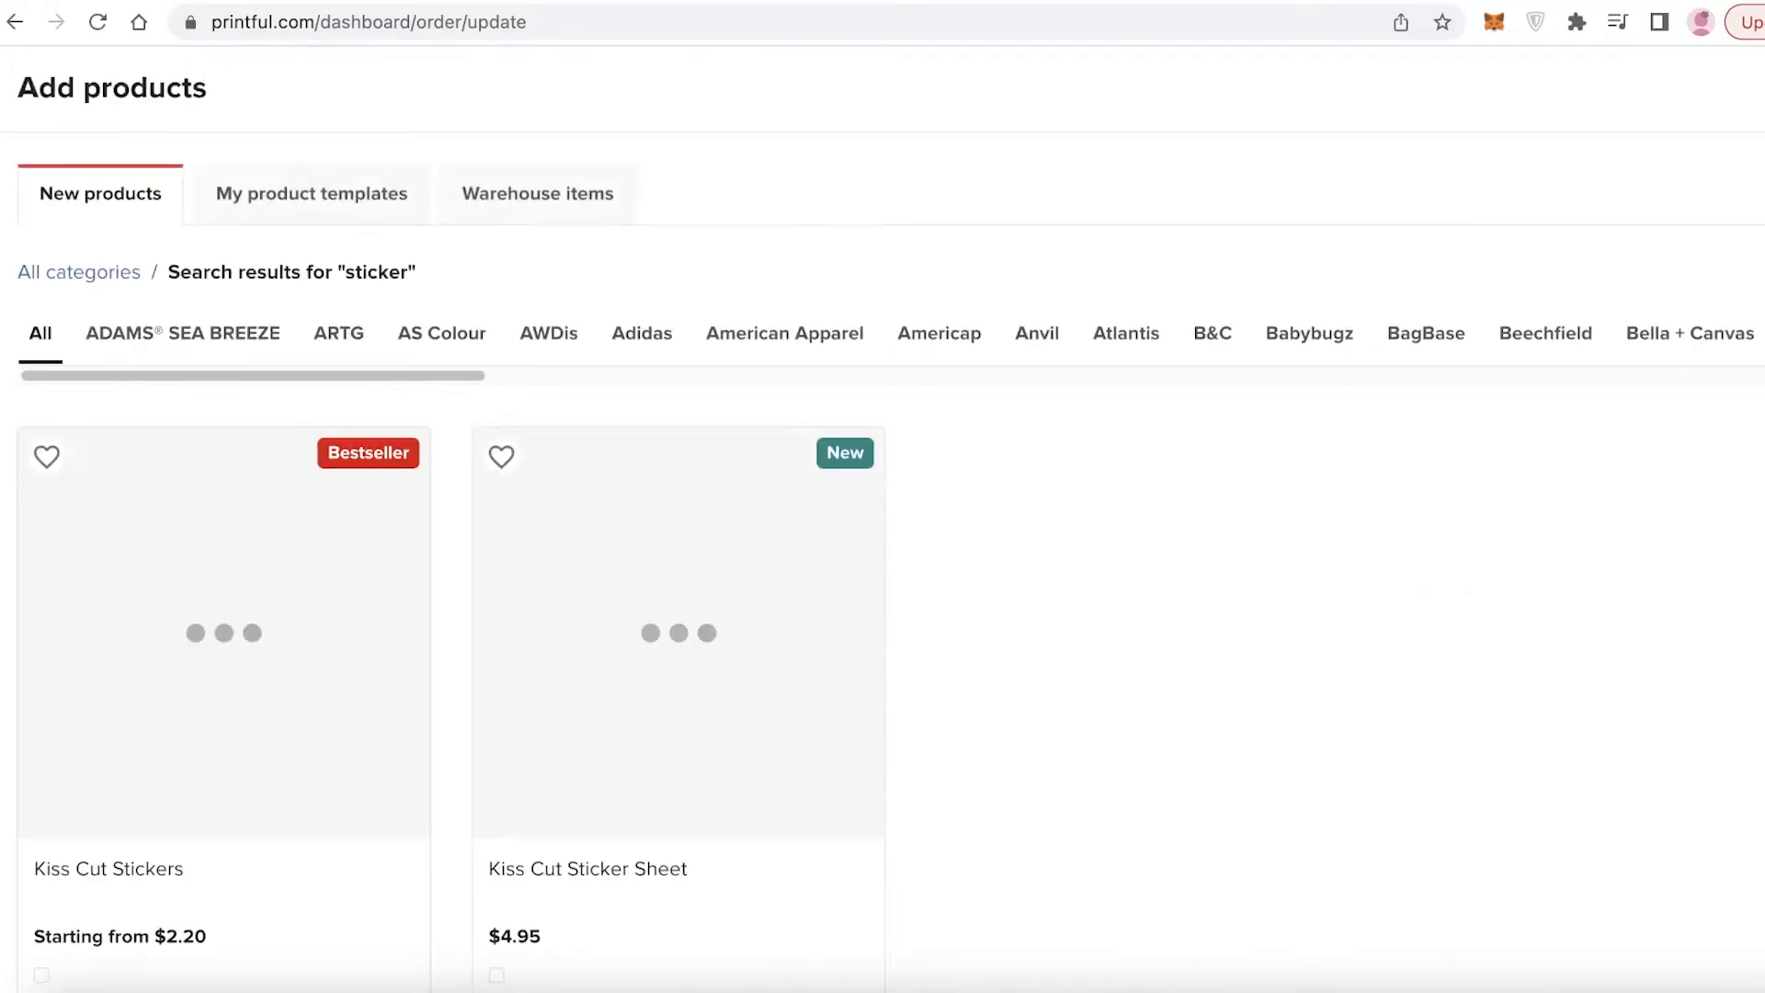
scroll(505, 698, down, 2)
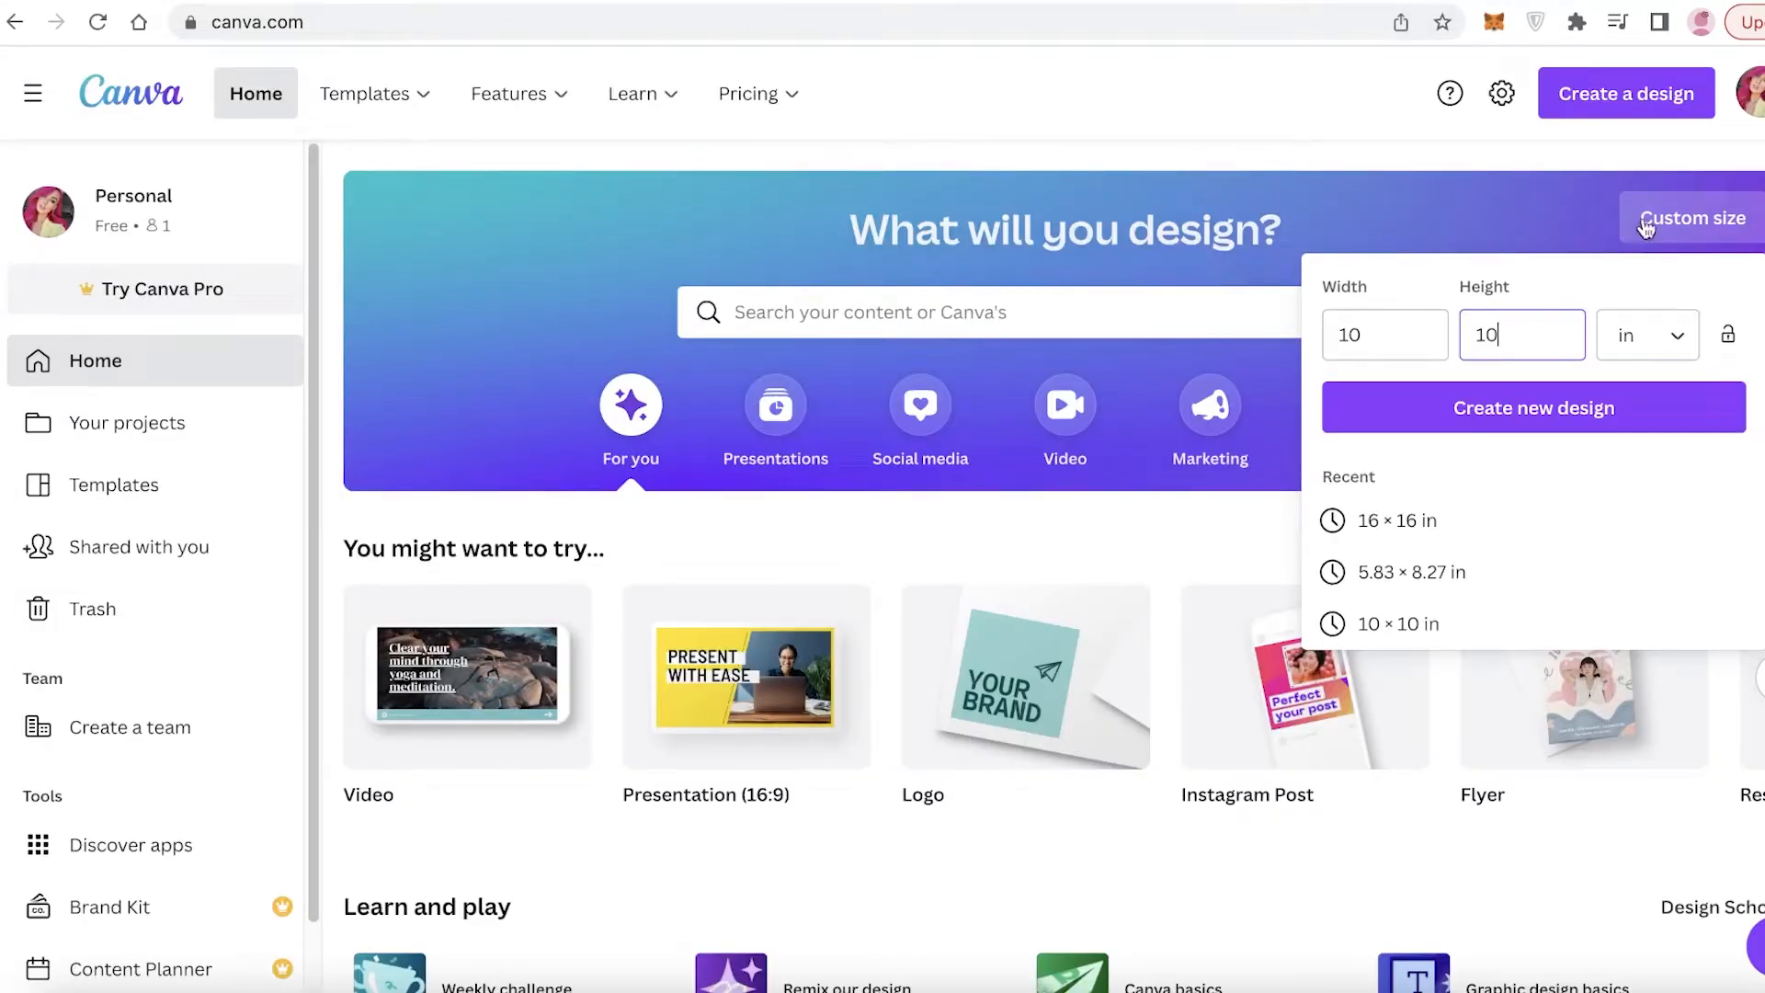
Switch to Canva's home page and reopen the custom size settings for a 10 × 10 in design.
click(1635, 217)
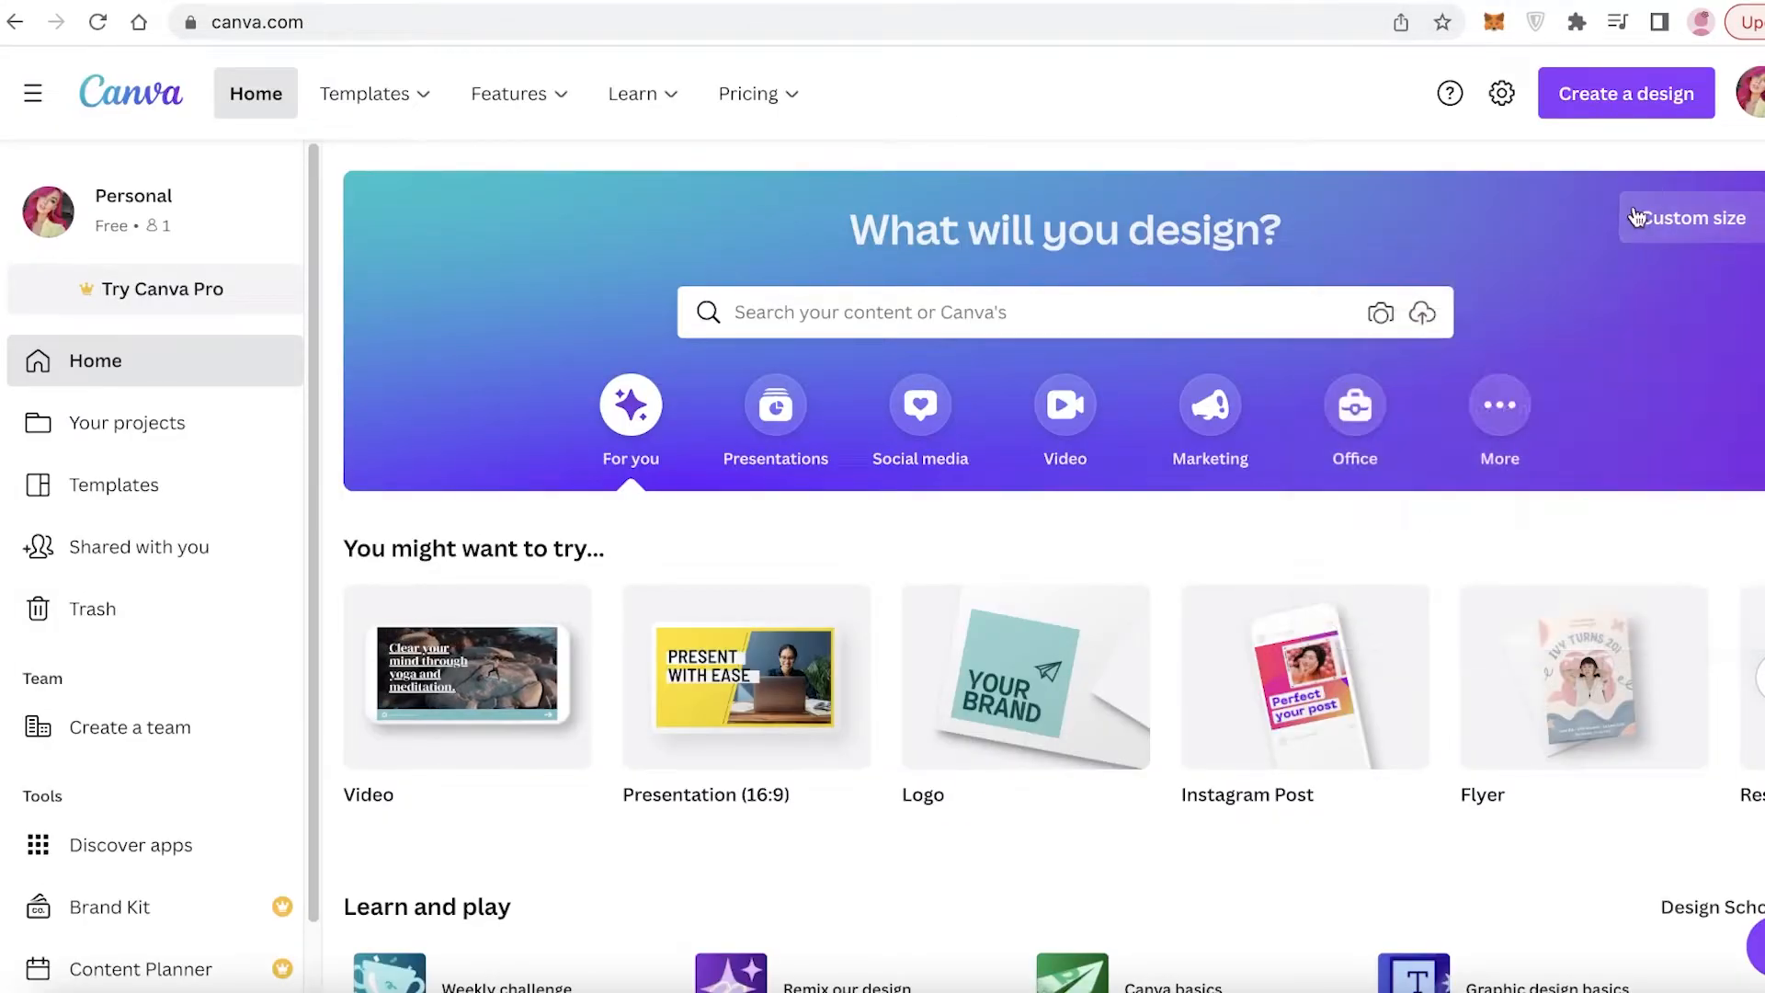
click(1635, 217)
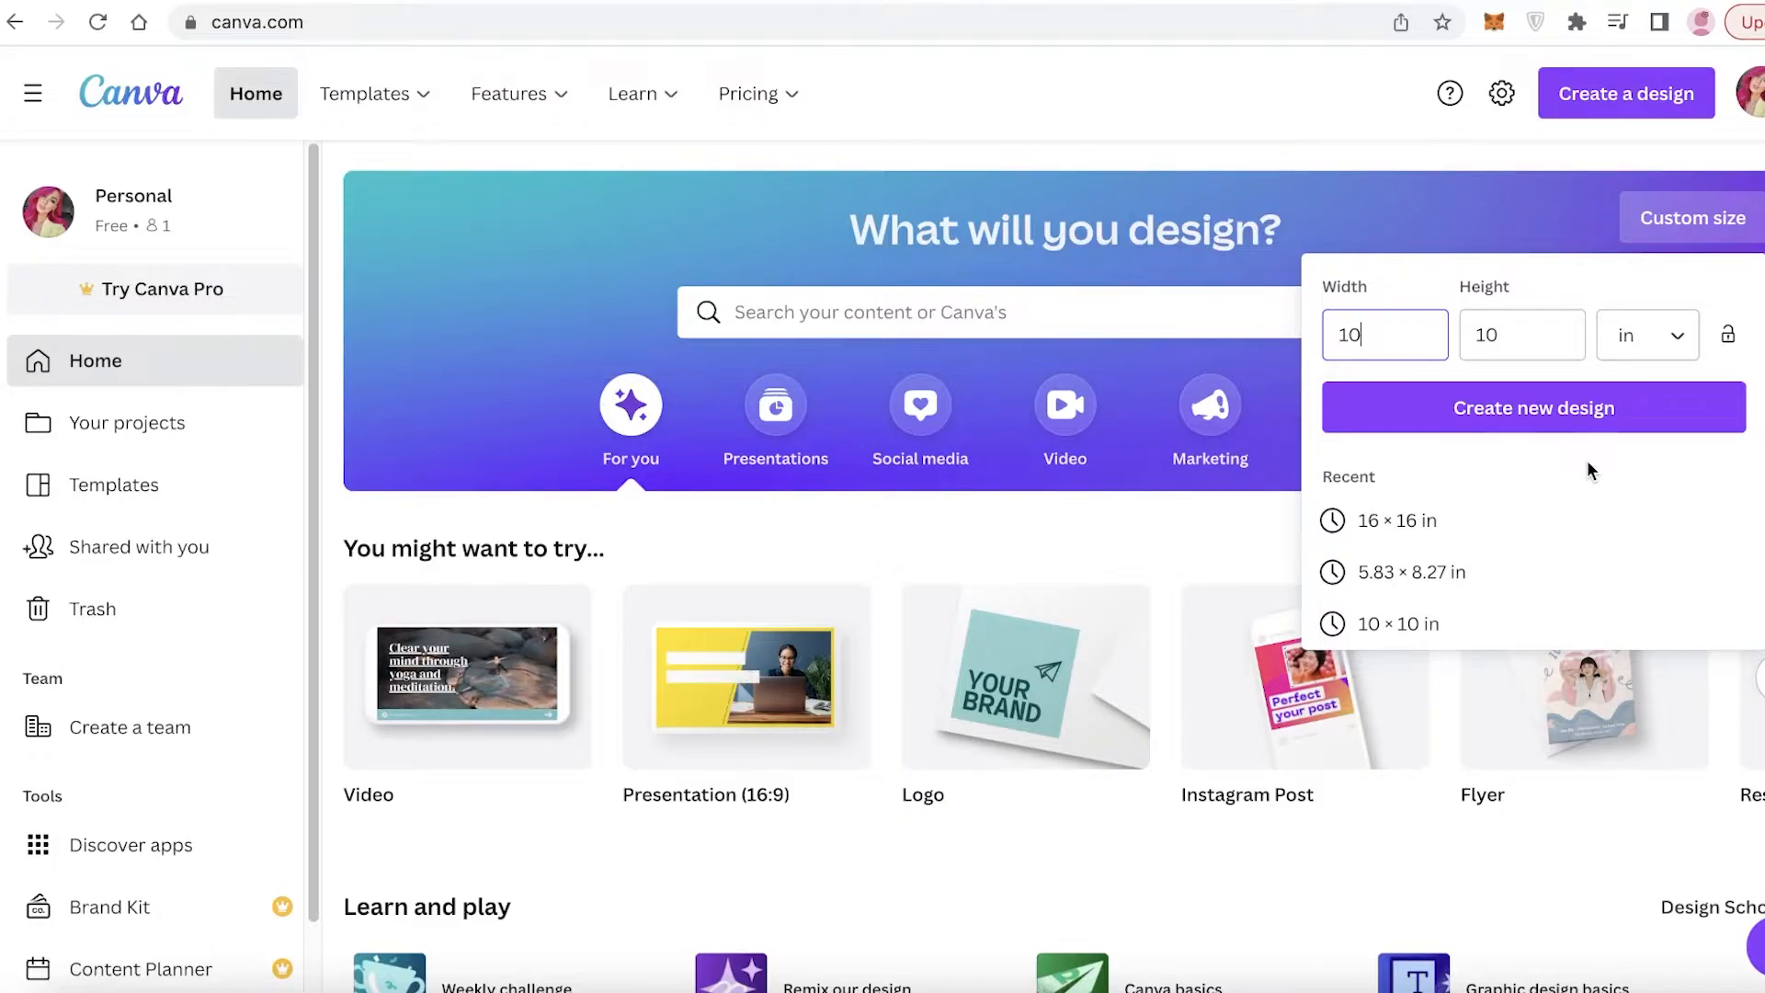
Look over the Printify home page and return to the sticker products on Printful.
click(1245, 13)
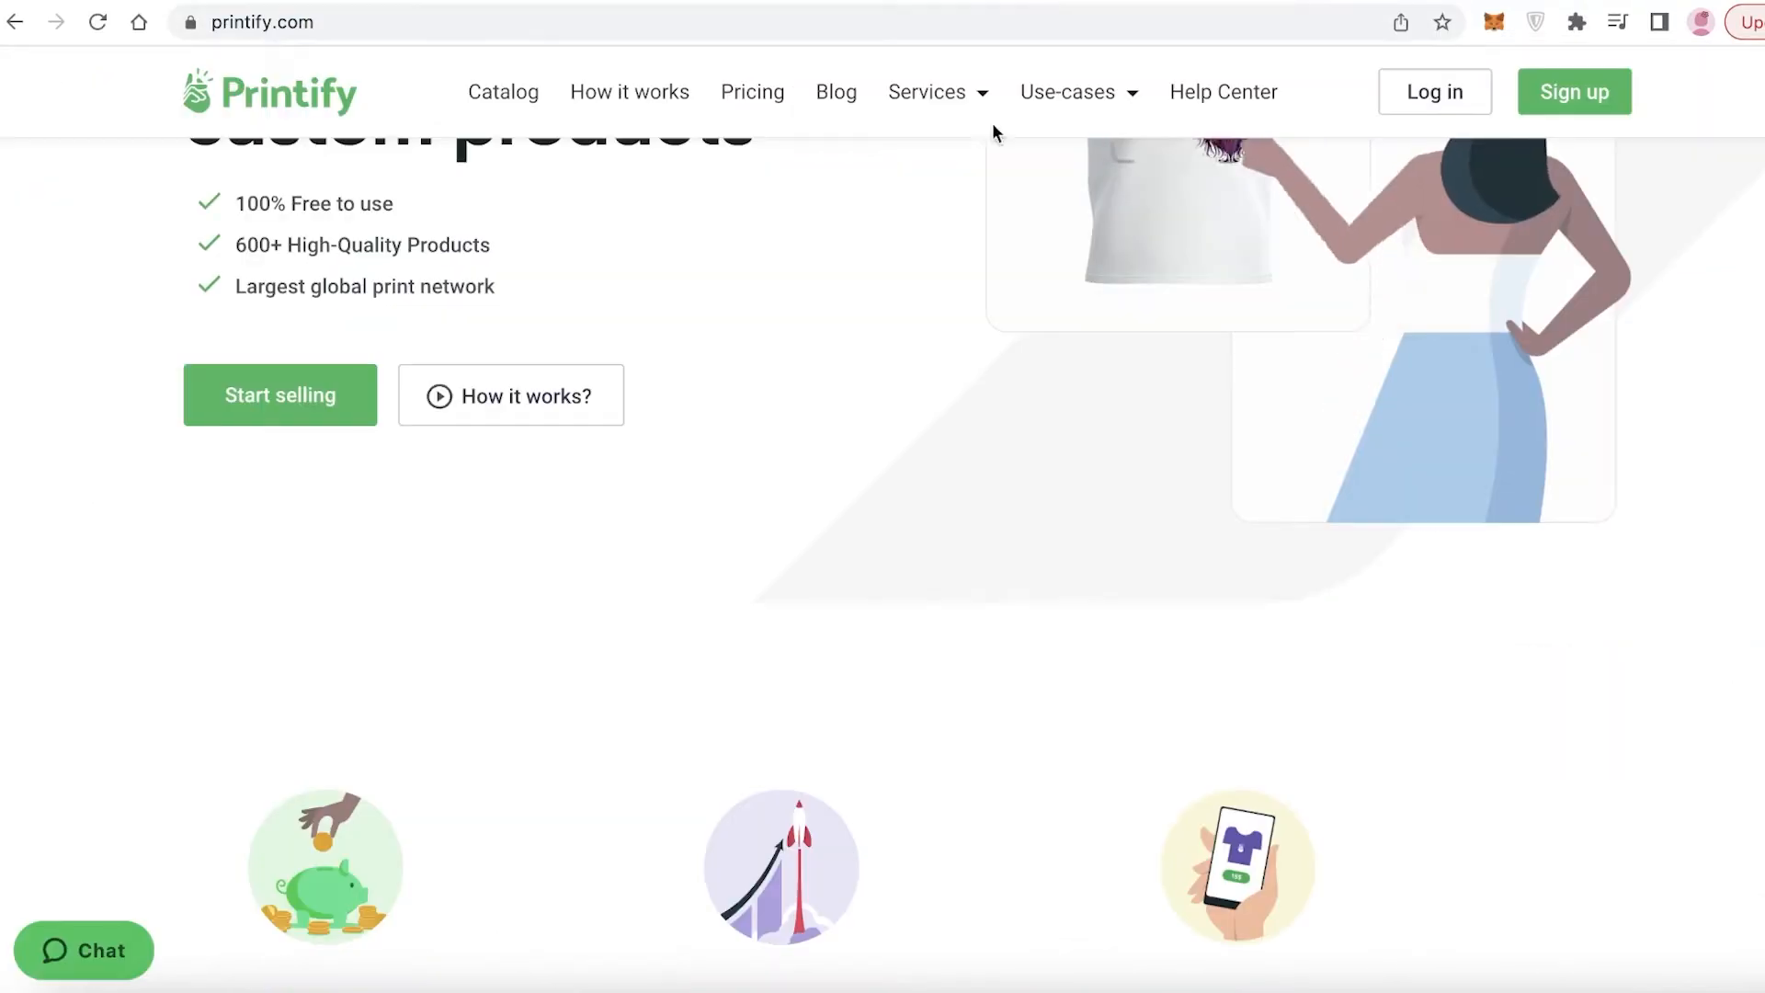
scroll(828, 157, up, 3)
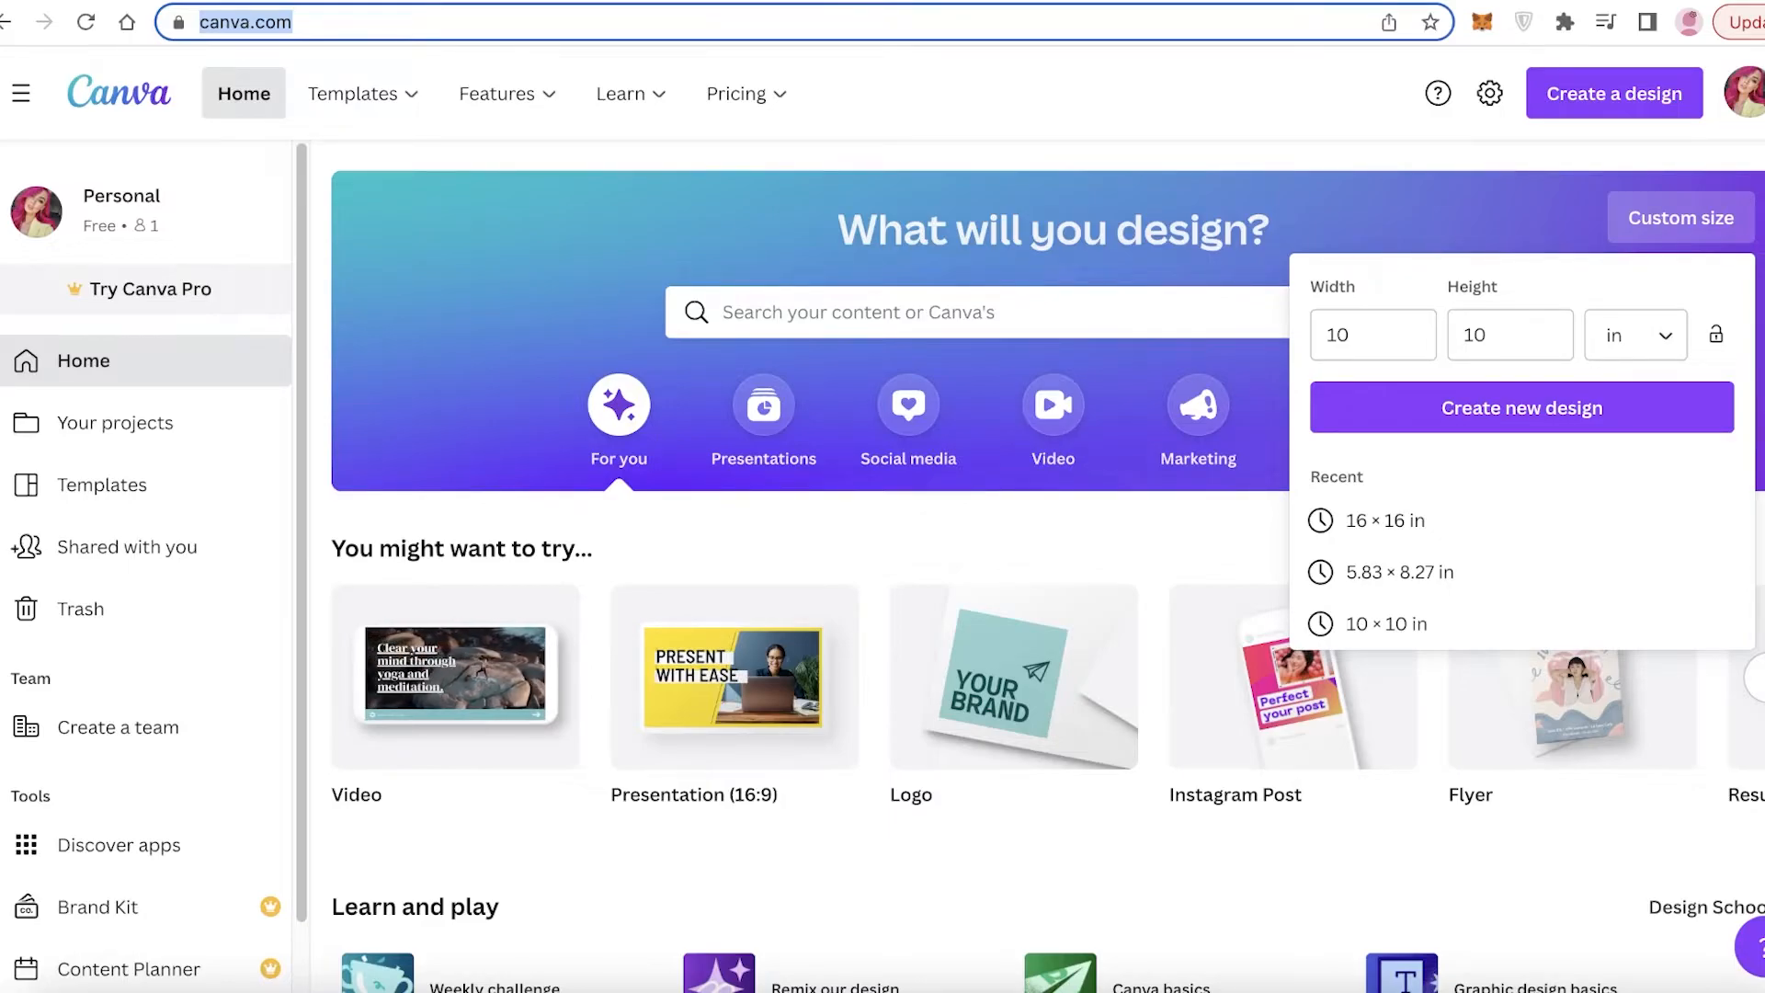
click(1179, 3)
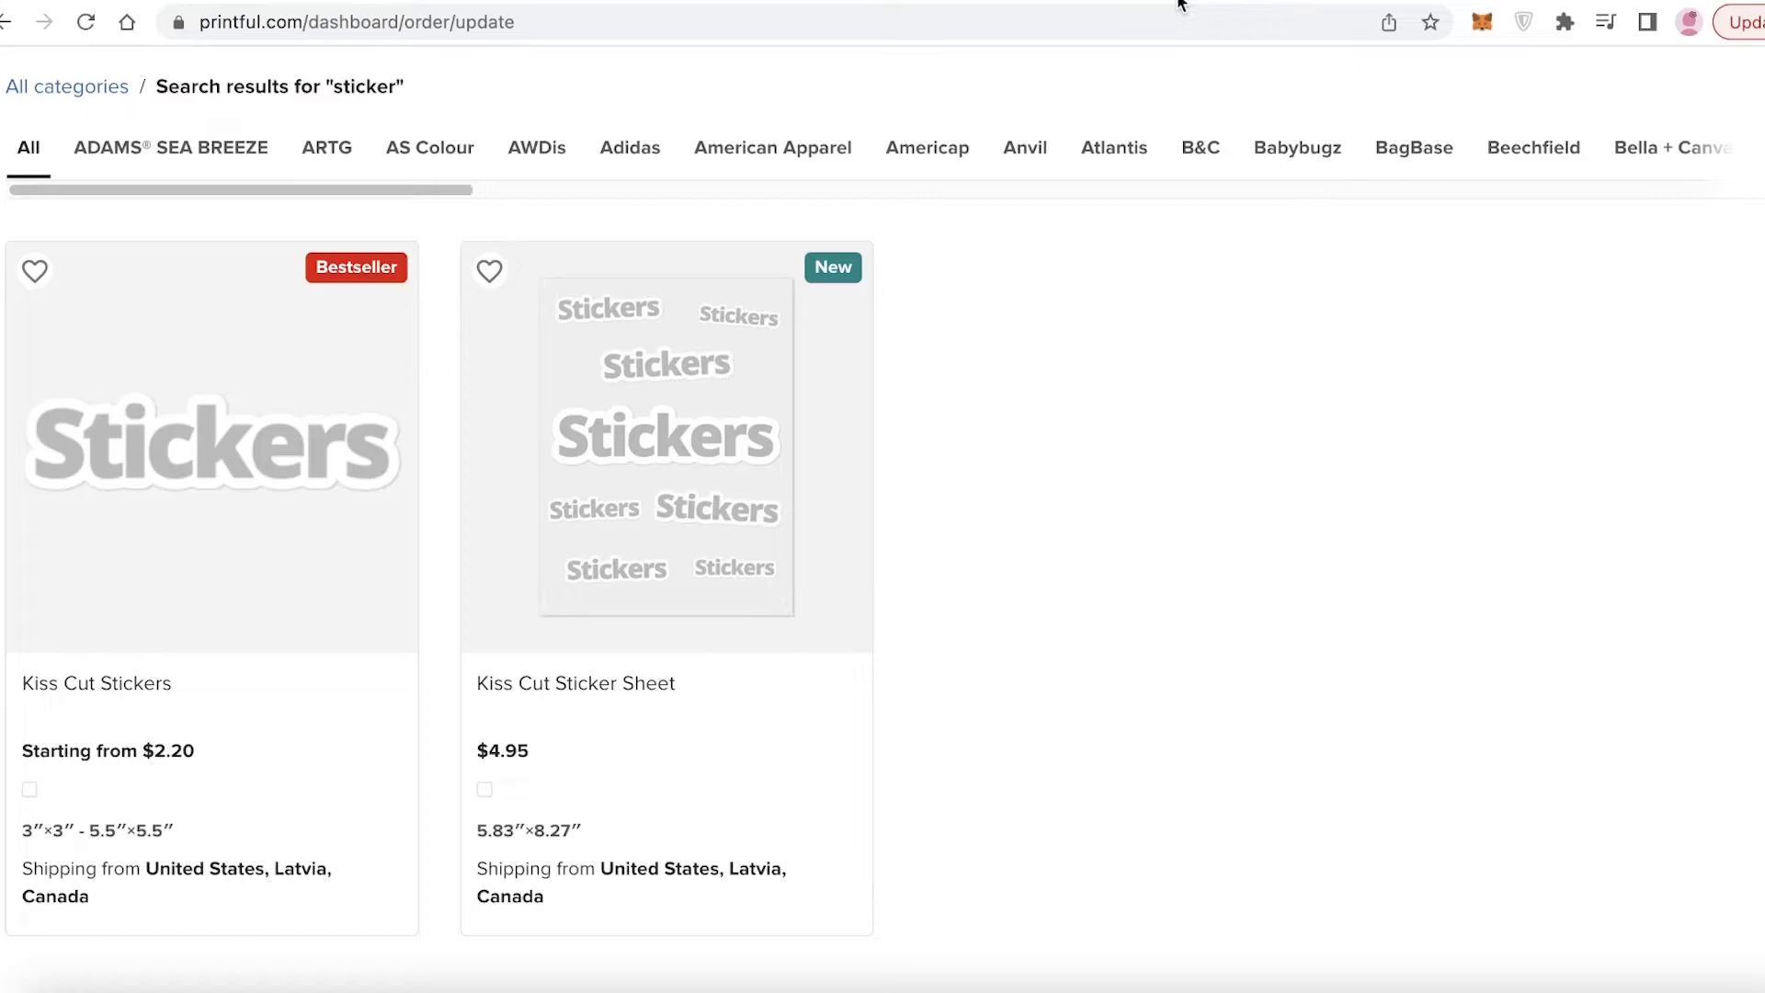
Switch to Canva's home page and create a new custom-size design of 5.84 × 8.27 in.
scroll(631, 583, up, 1)
scroll(595, 808, down, 2)
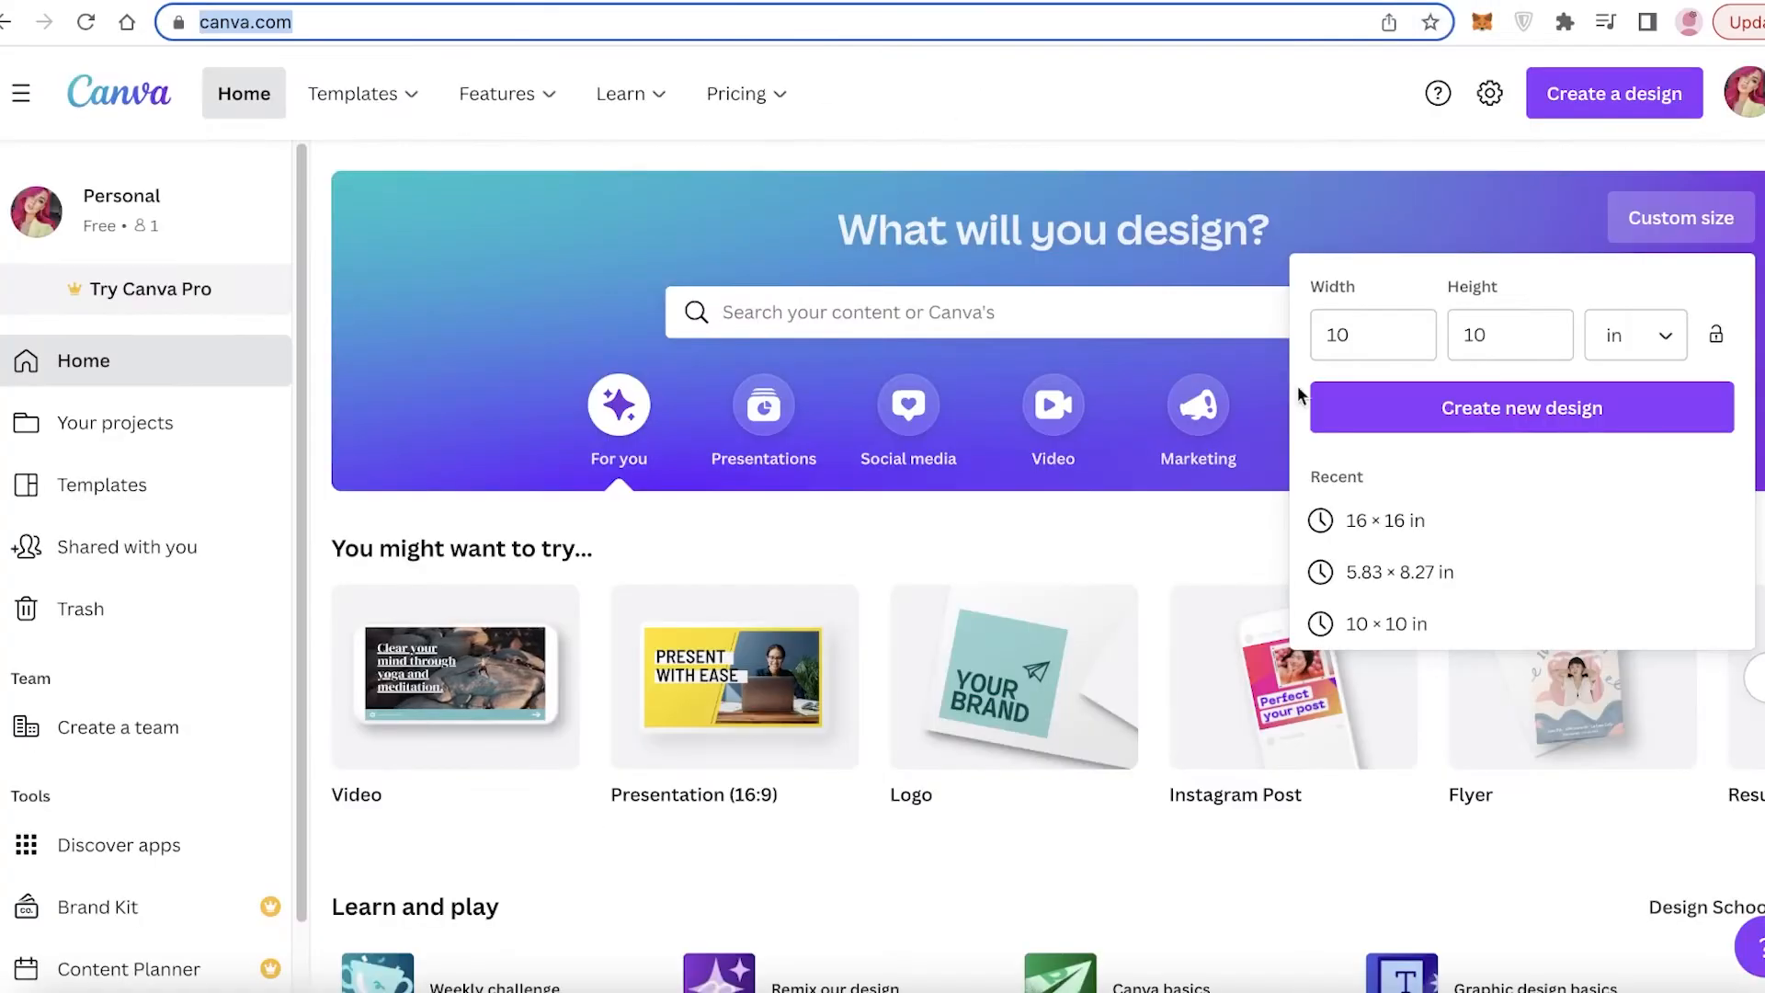
click(1377, 336)
double_click(1378, 337)
text(5.84)
click(1515, 333)
double_click(1512, 331)
text(9)
key(BackSpace)
text(8.2)
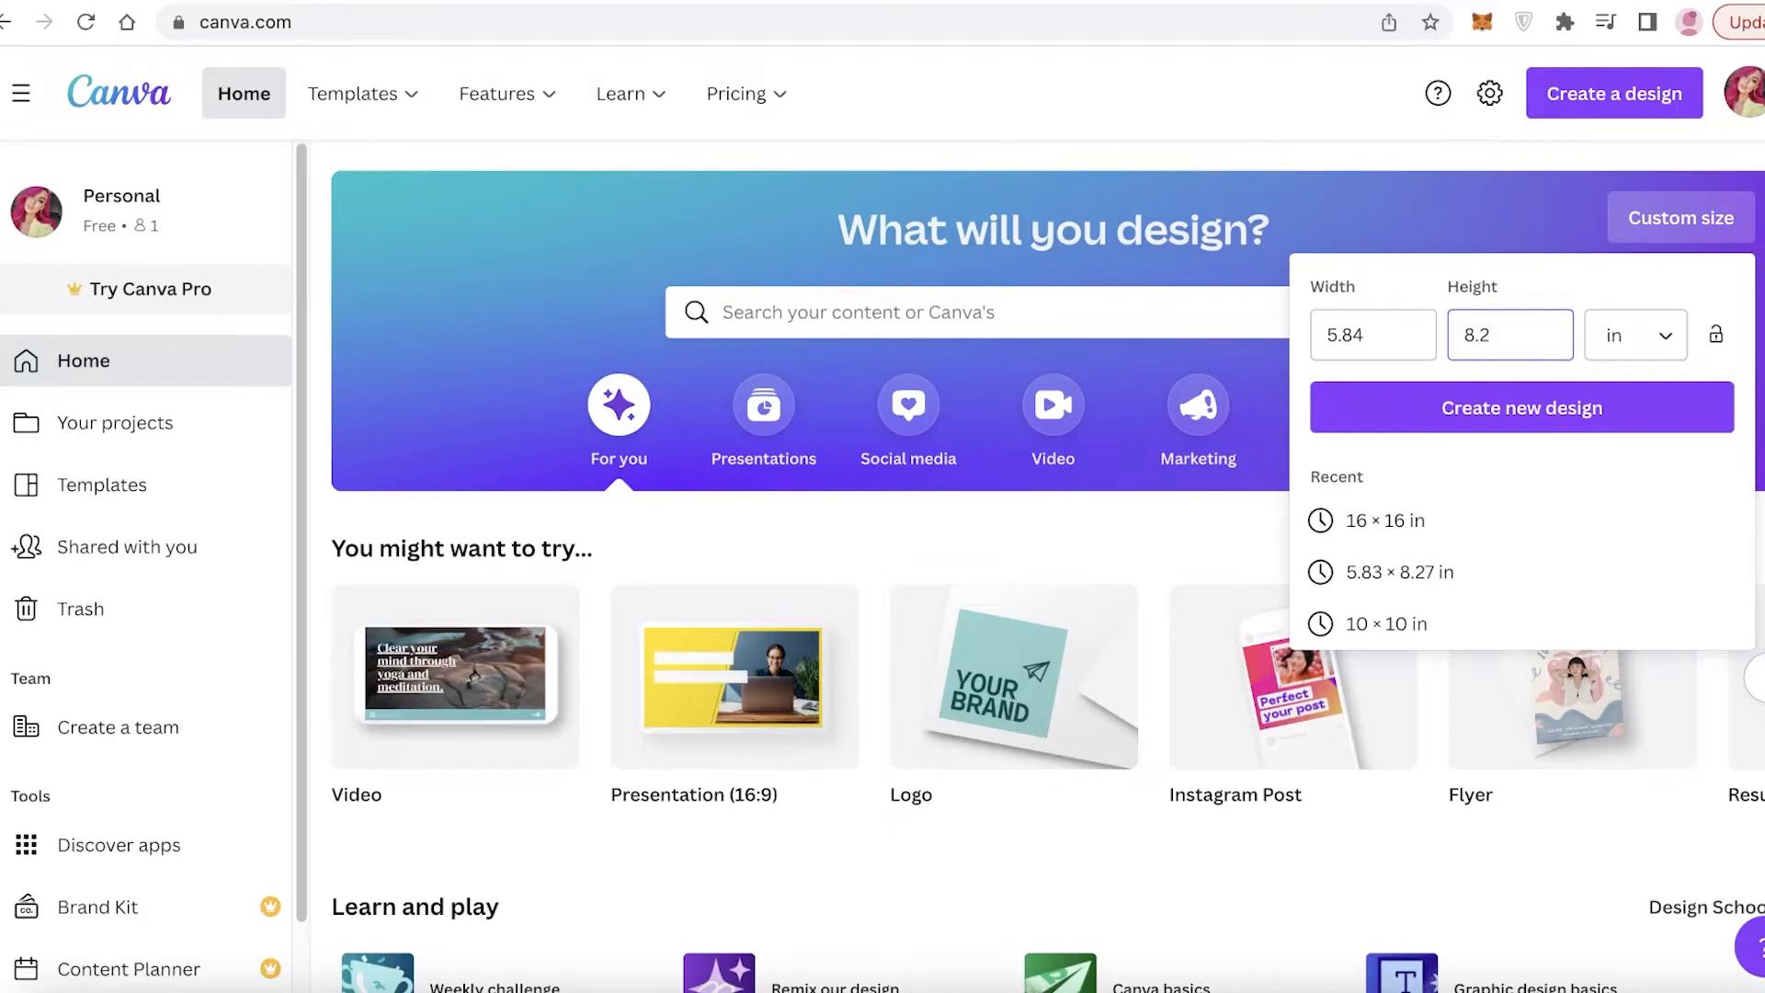
text(7)
key(Return)
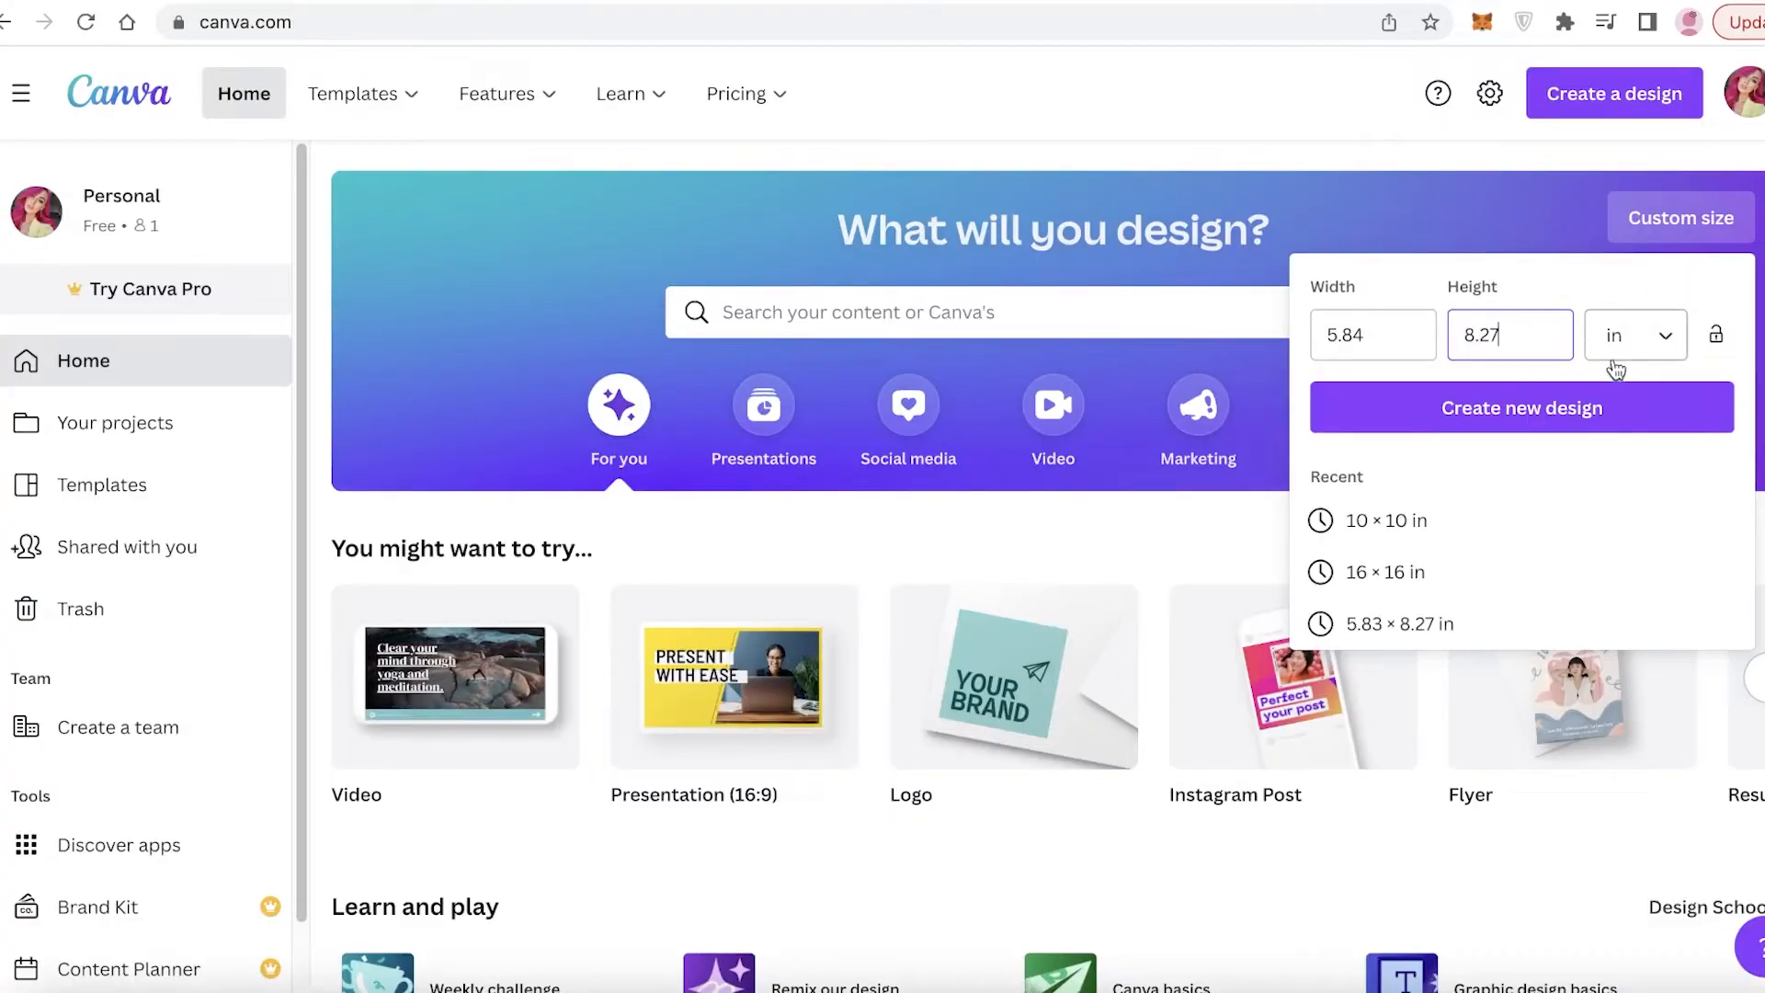
click(1615, 354)
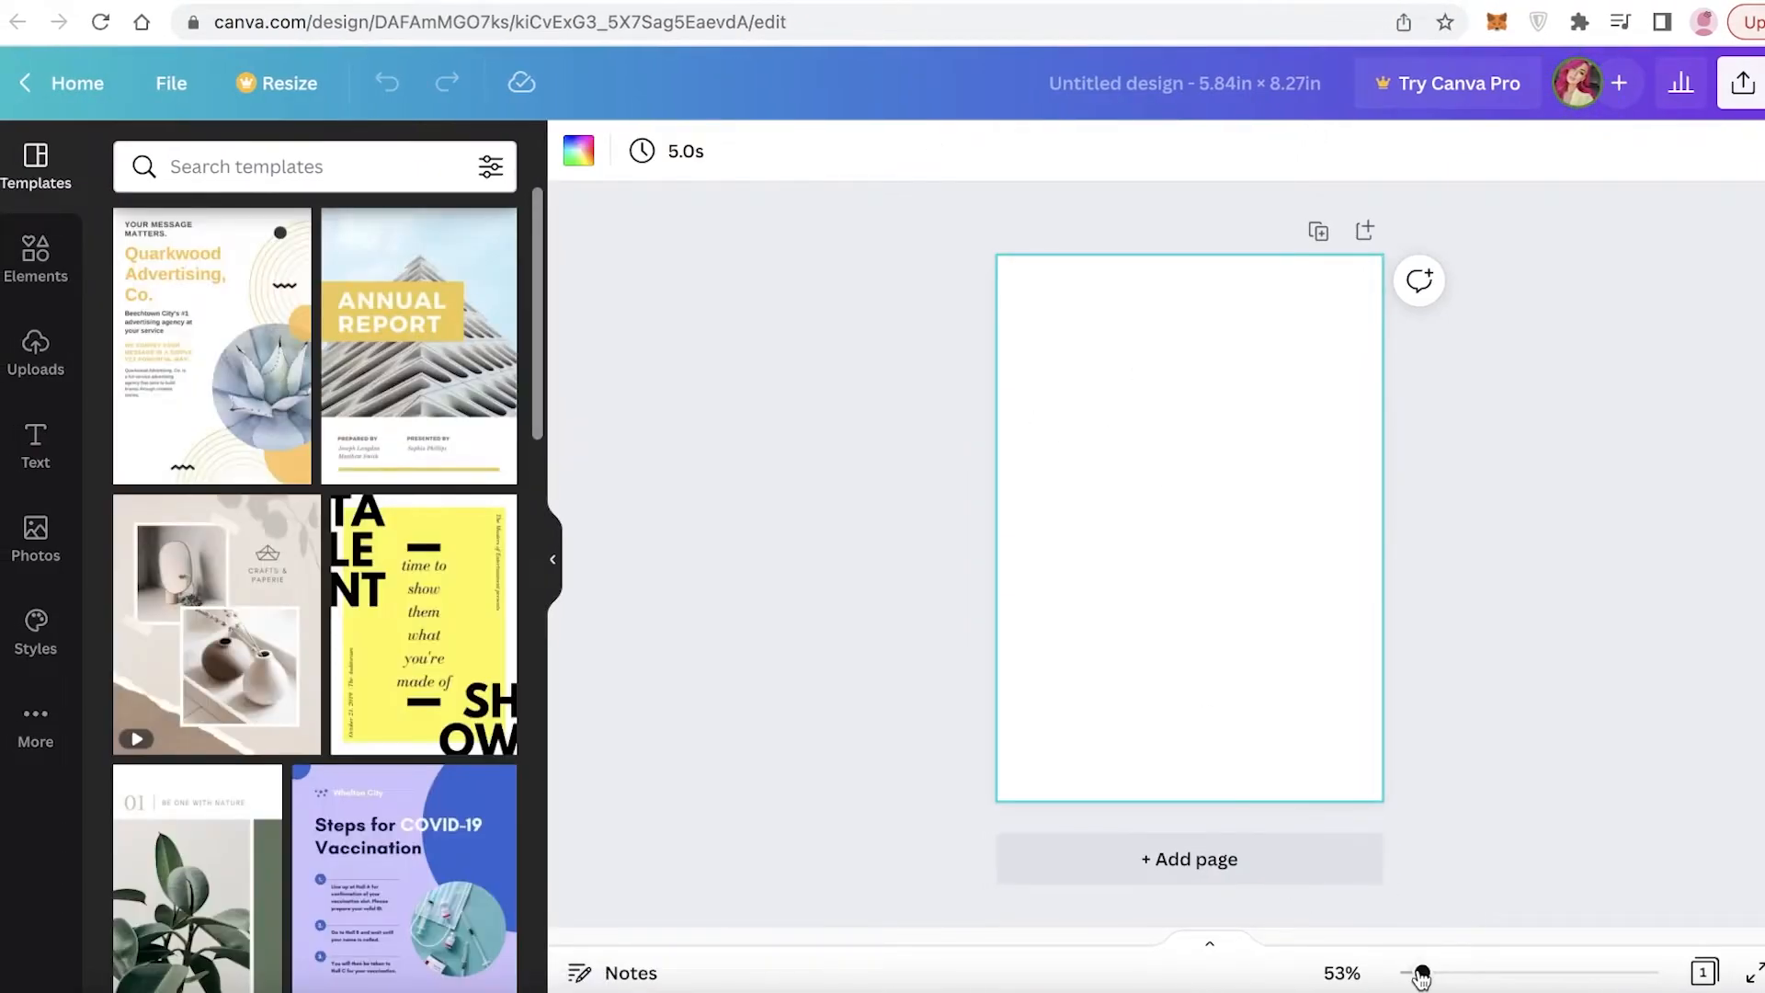
Set the blank page's background to the custom pale aqua colour #D9FEFF.
drag(1420, 977, 1429, 972)
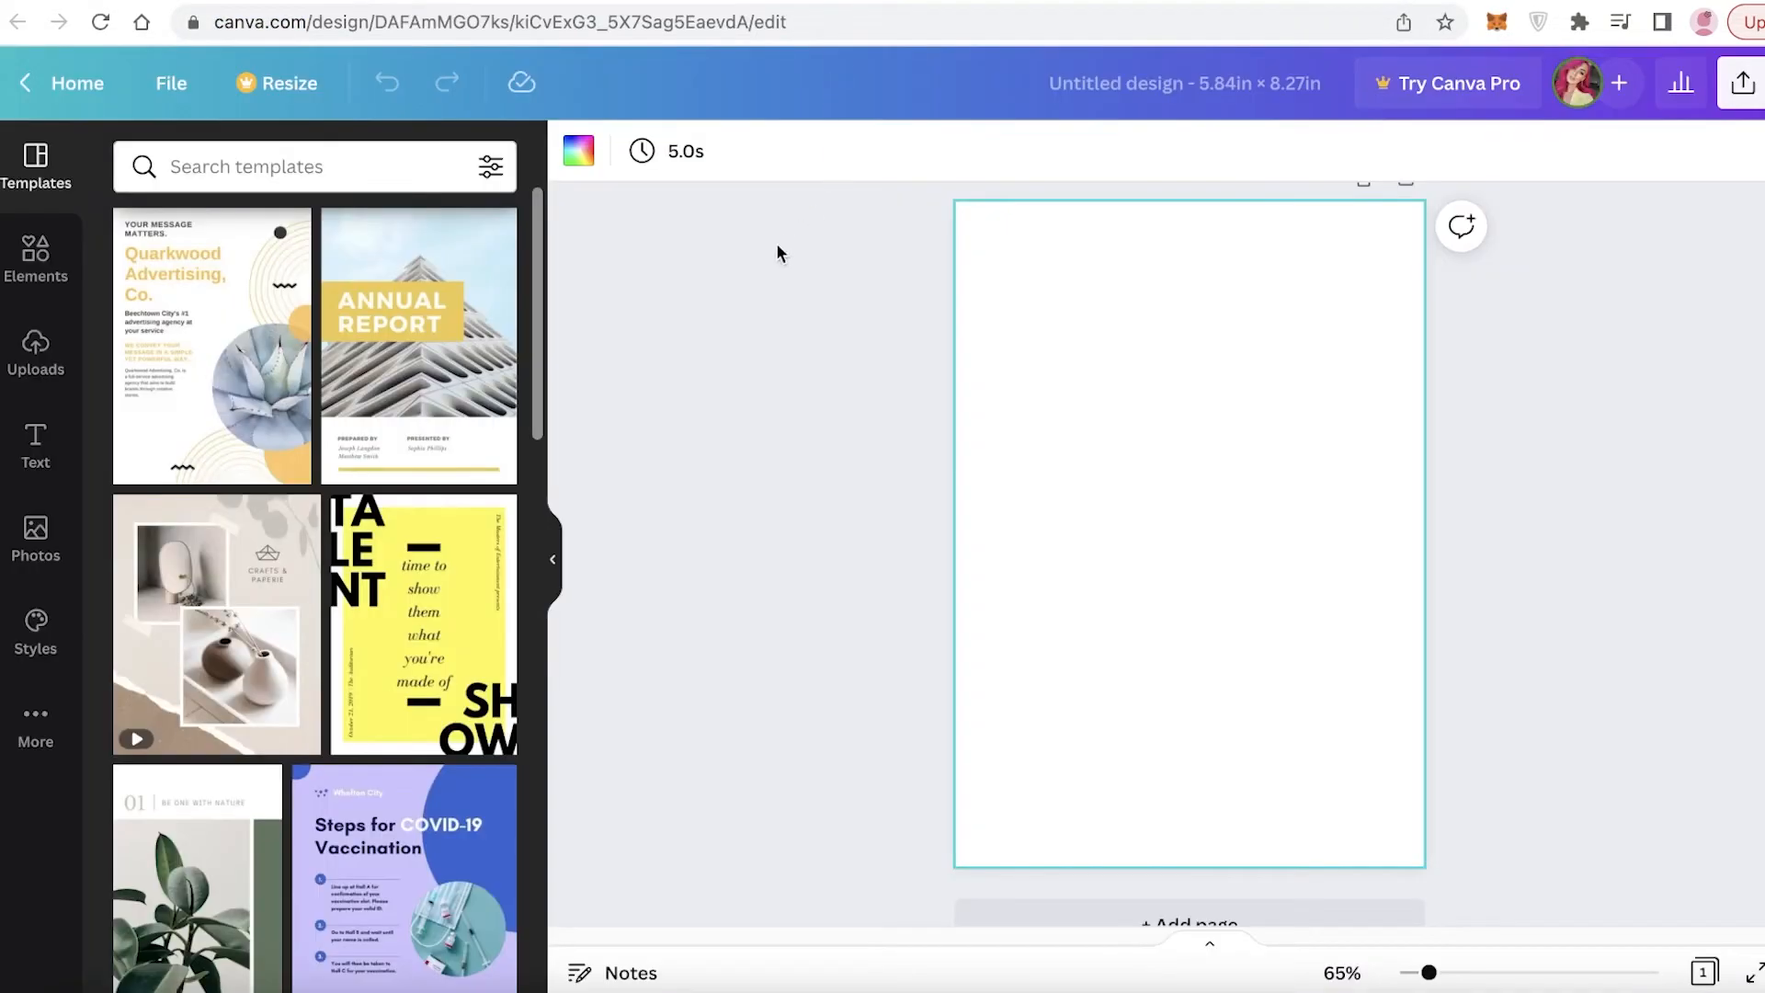
click(35, 258)
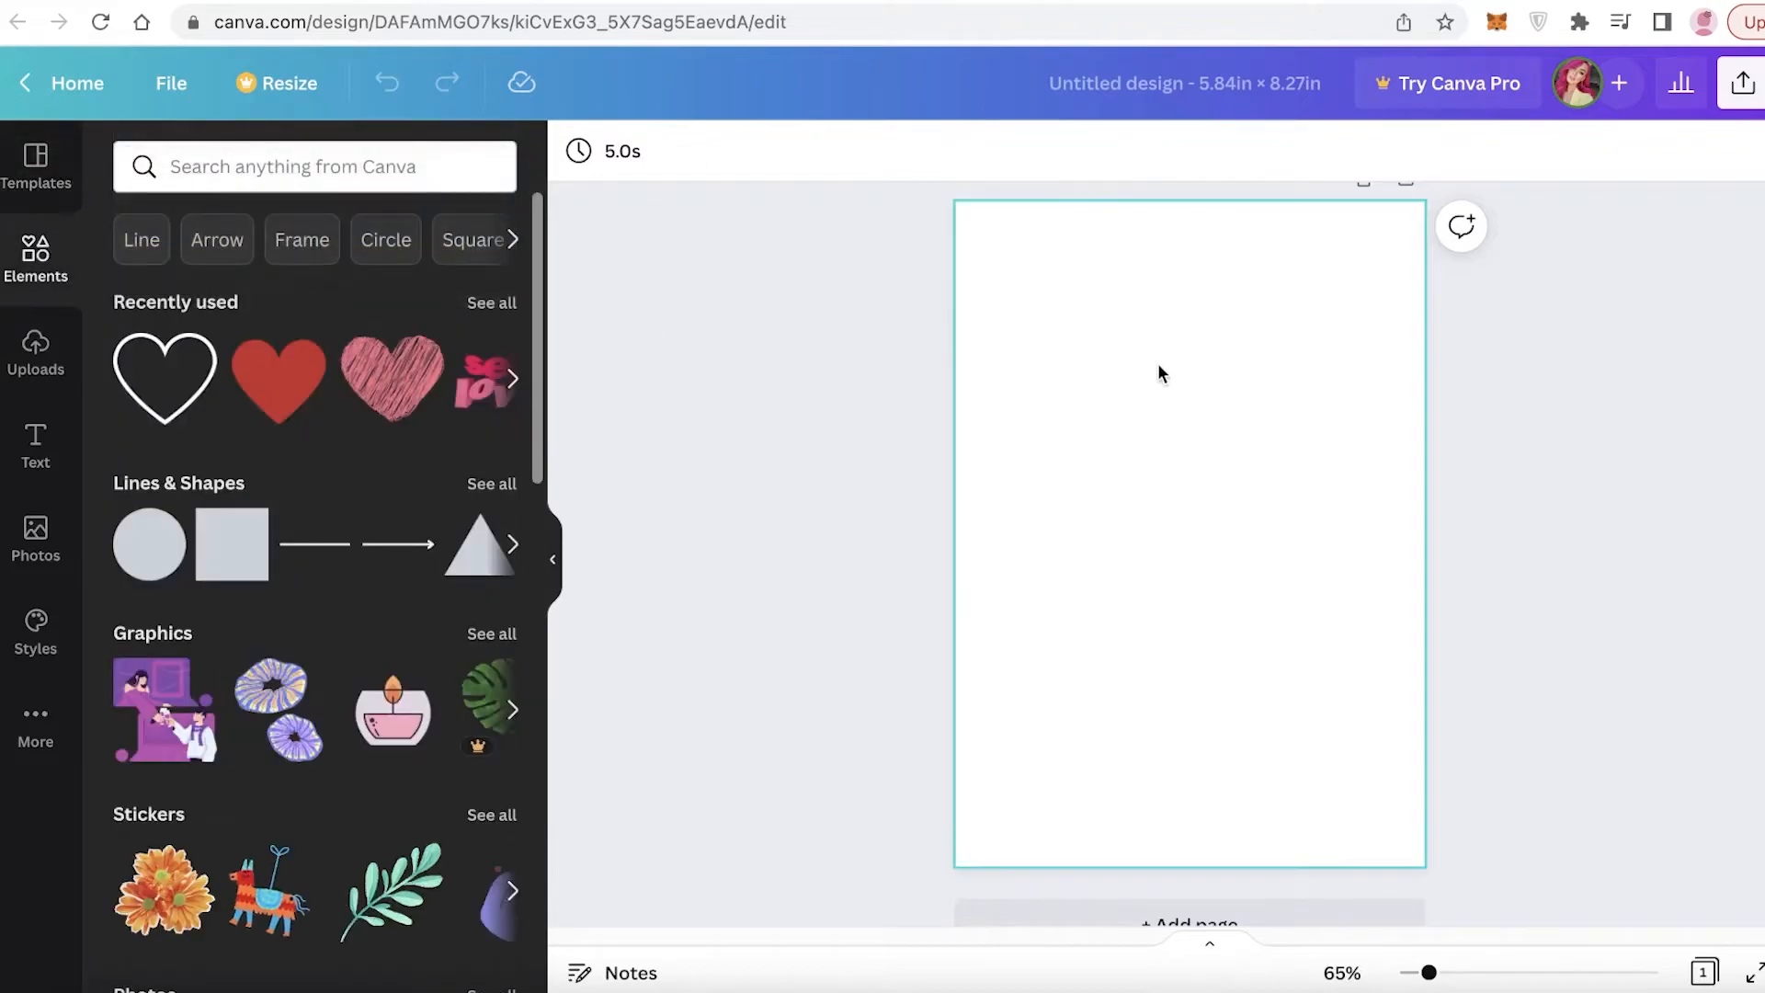
click(1159, 372)
click(578, 150)
click(276, 756)
click(140, 285)
drag(242, 364, 193, 350)
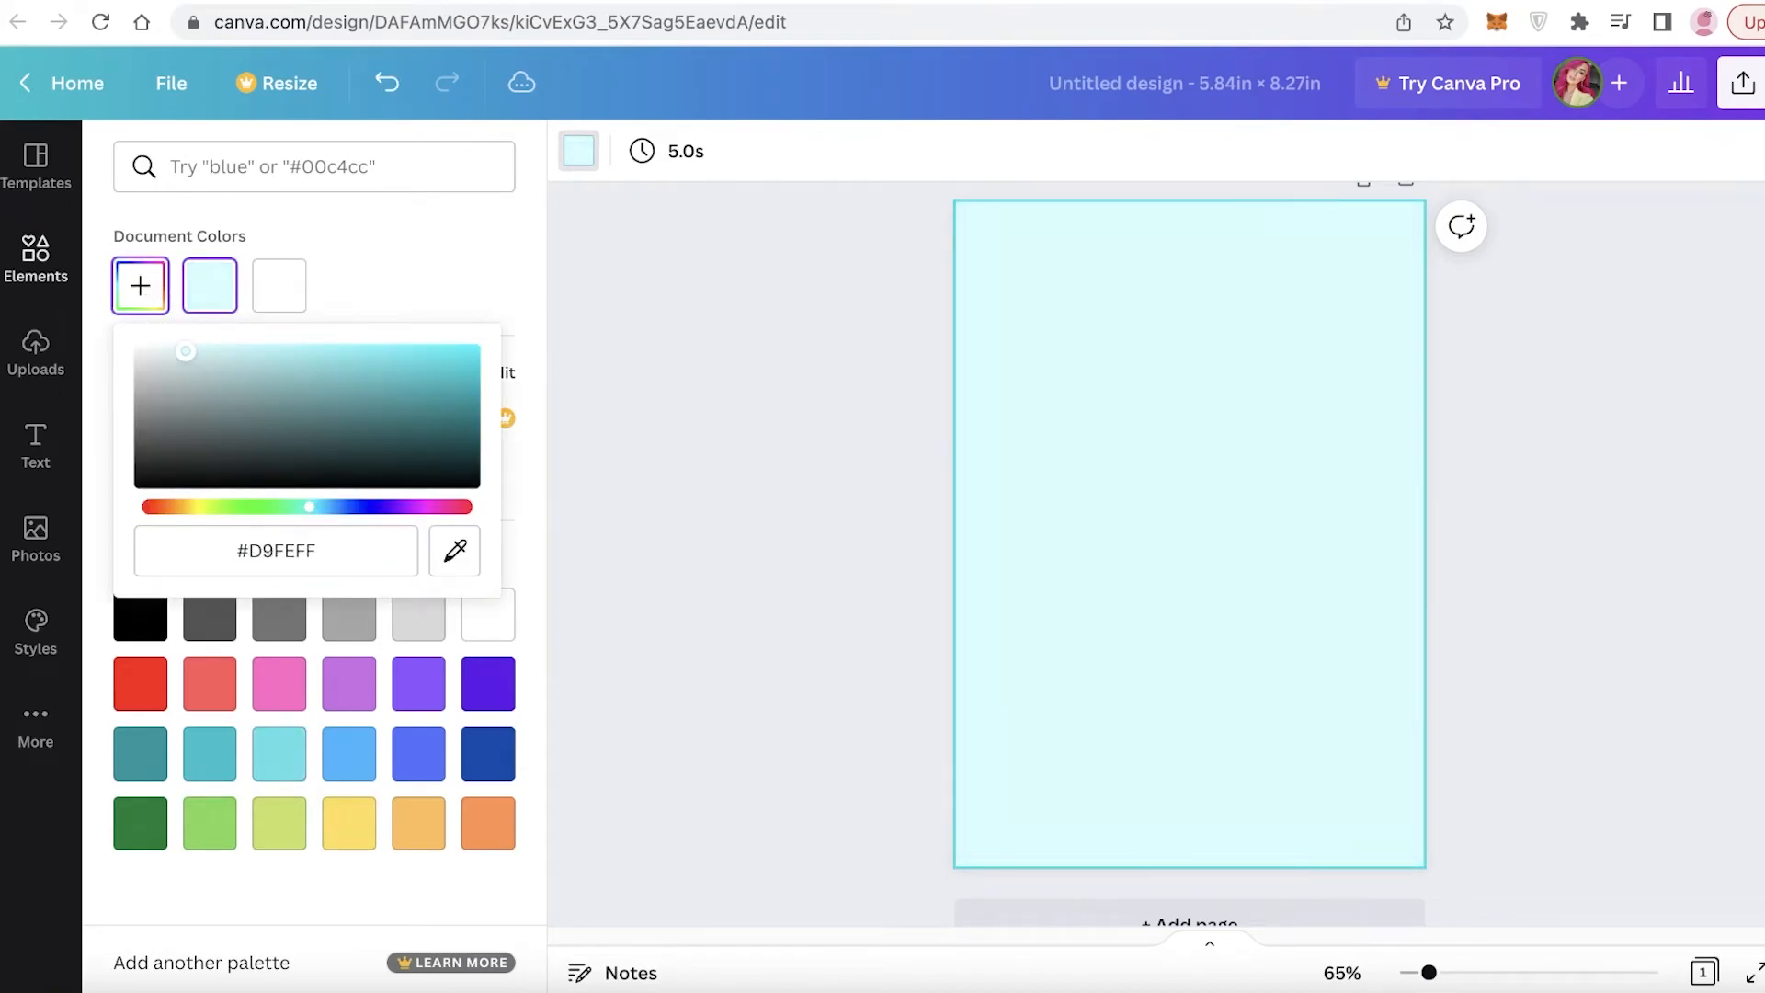
click(819, 356)
Search the elements' graphics for "aqua" and place the dark teal four-petal flower, scaled down, in the page's upper right corner.
click(303, 173)
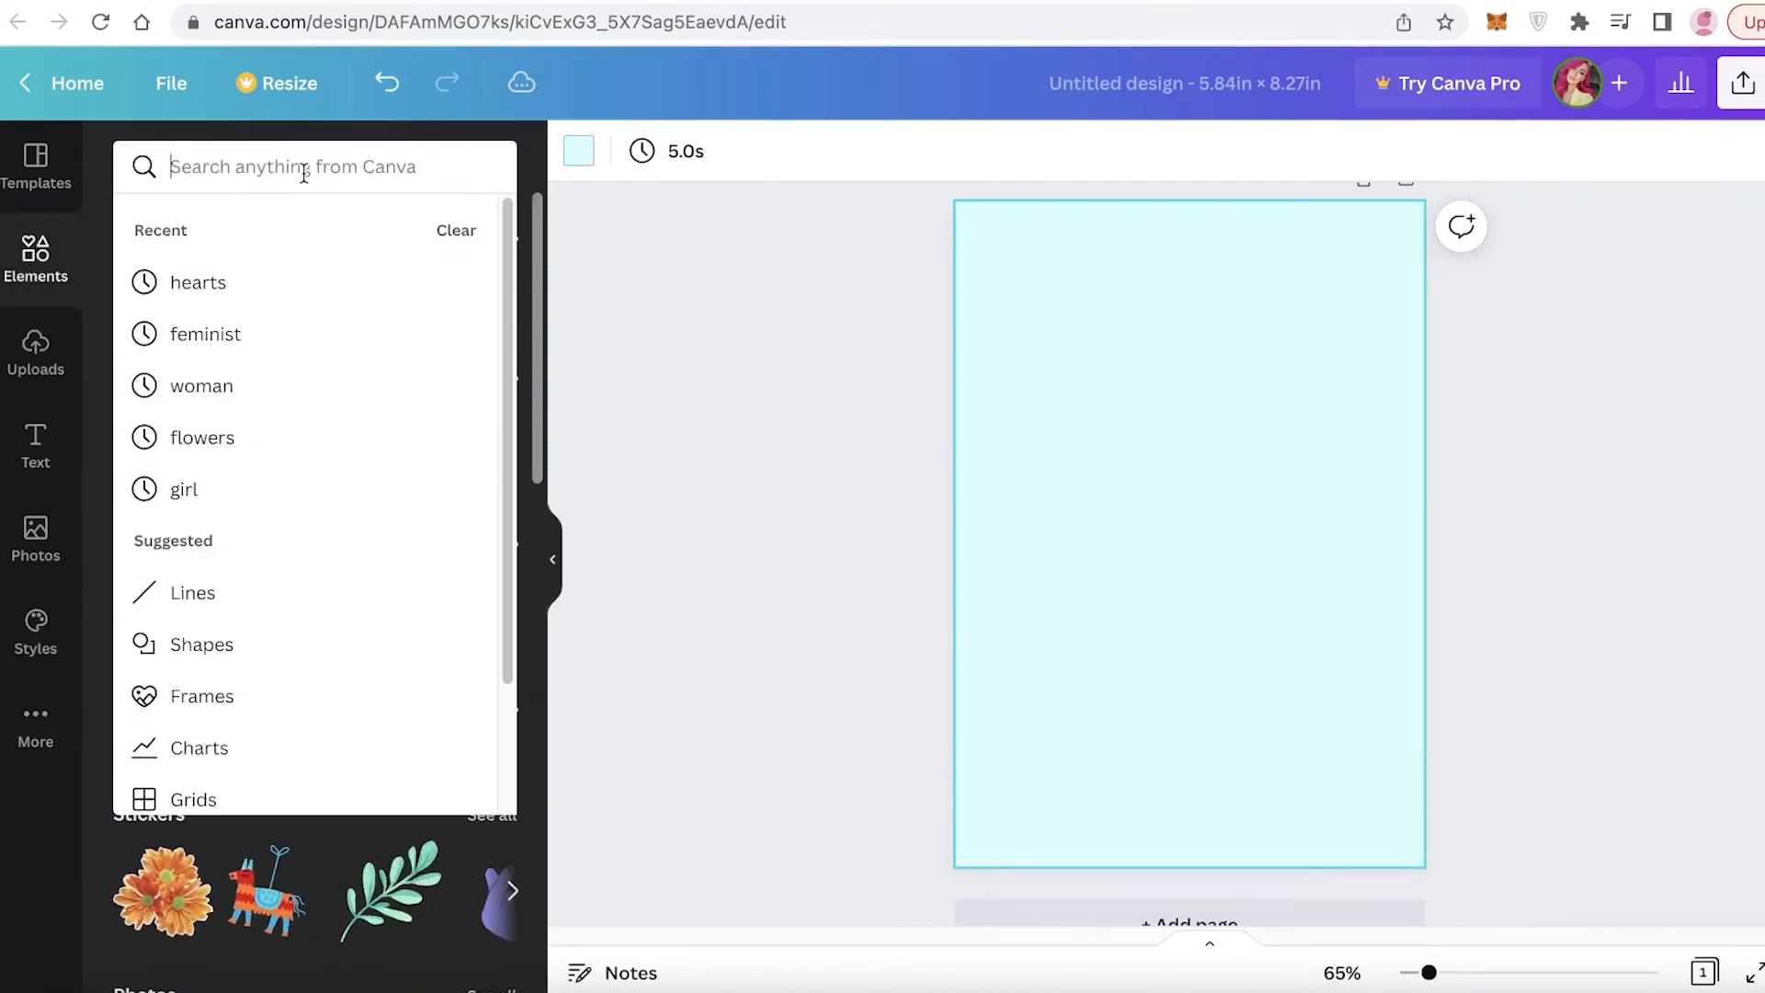
text(aqua)
key(Return)
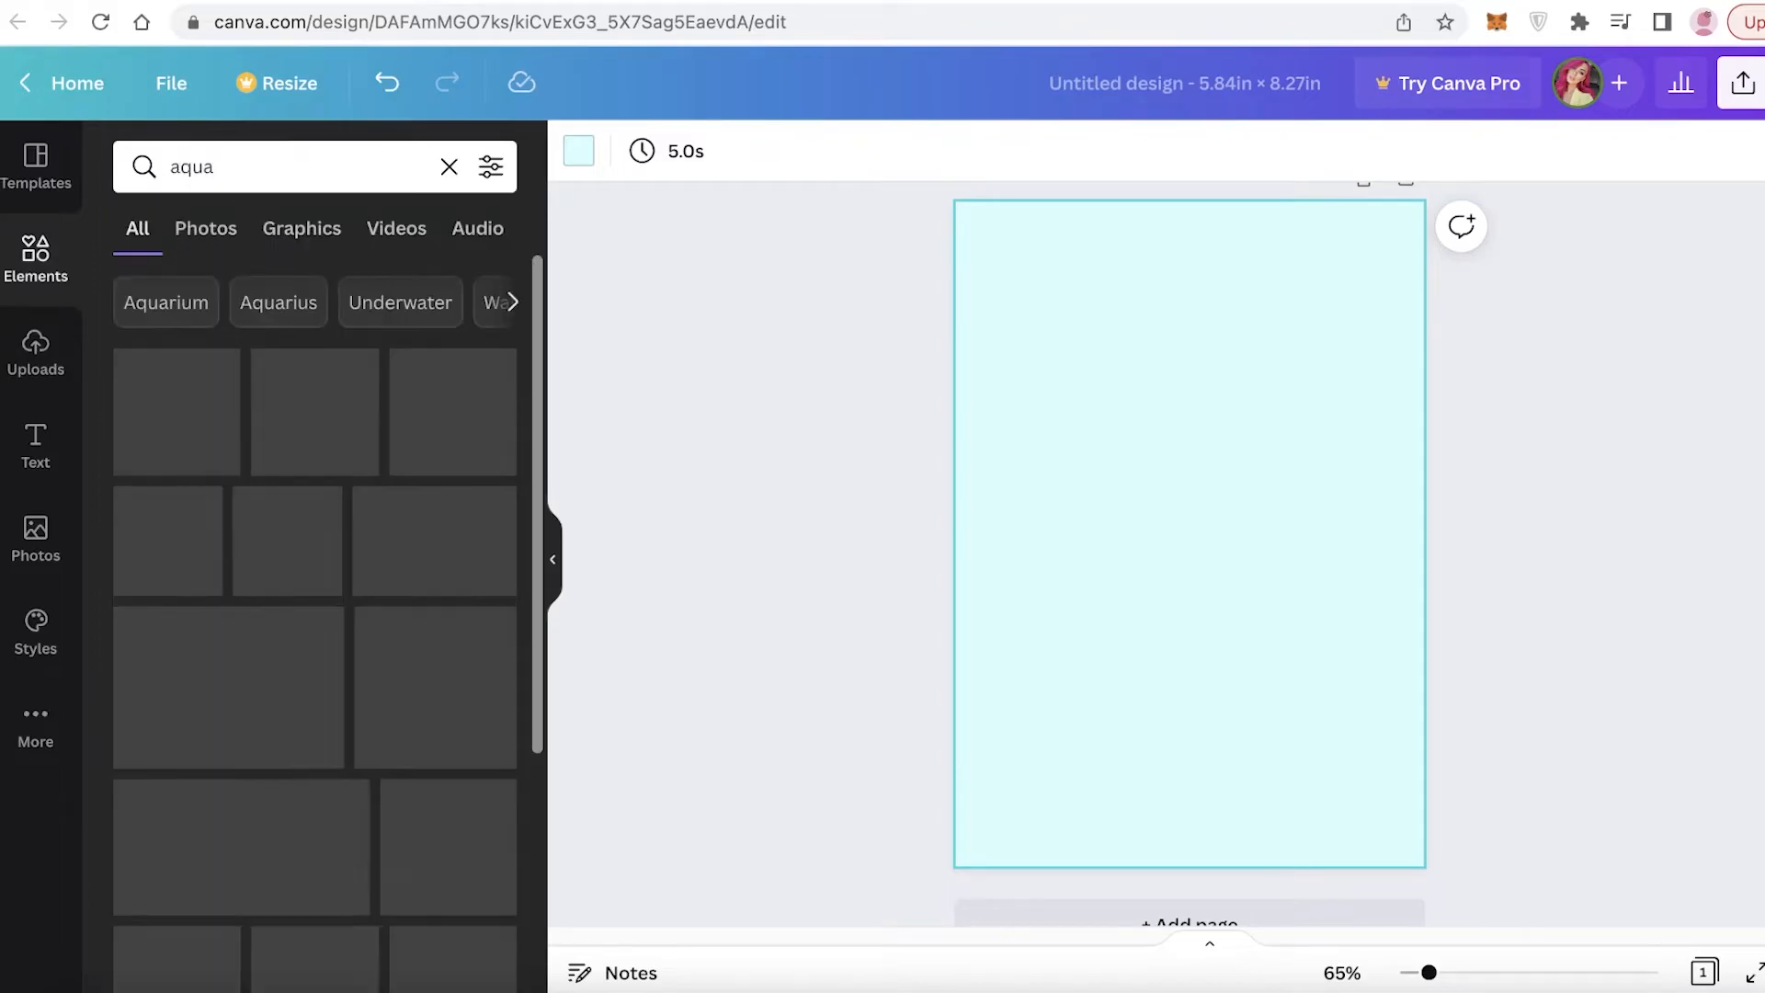
click(309, 247)
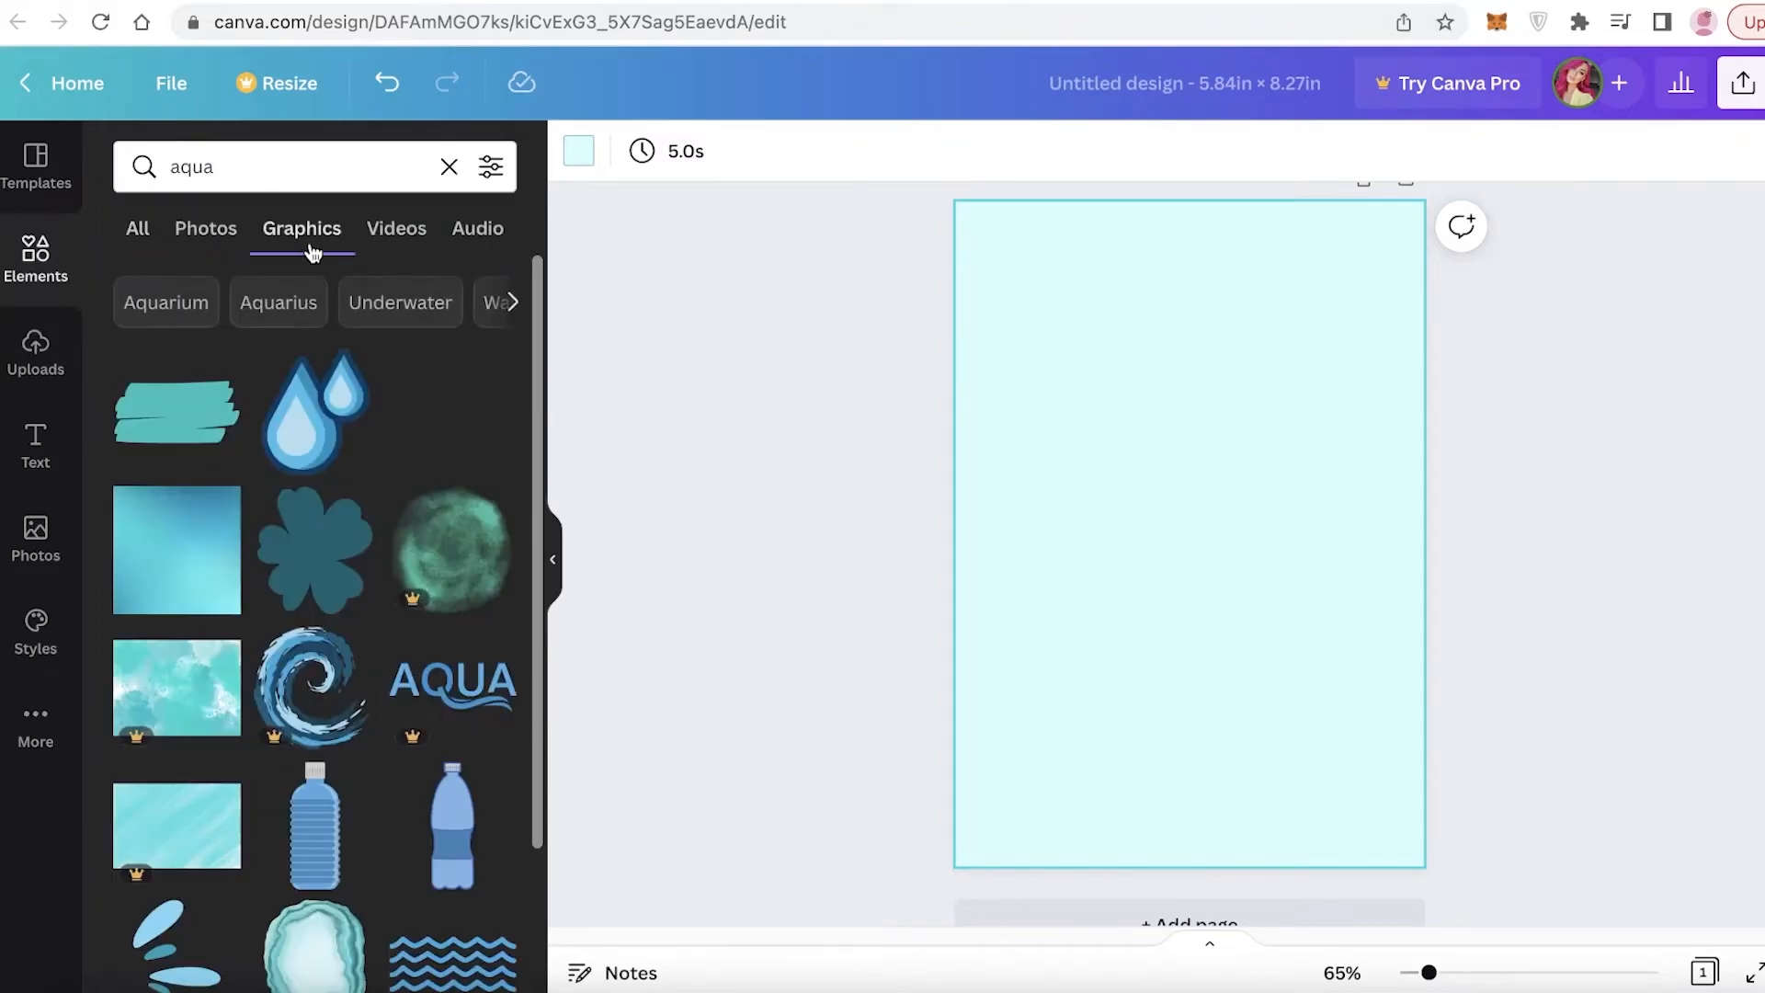
click(366, 550)
drag(986, 741, 1341, 285)
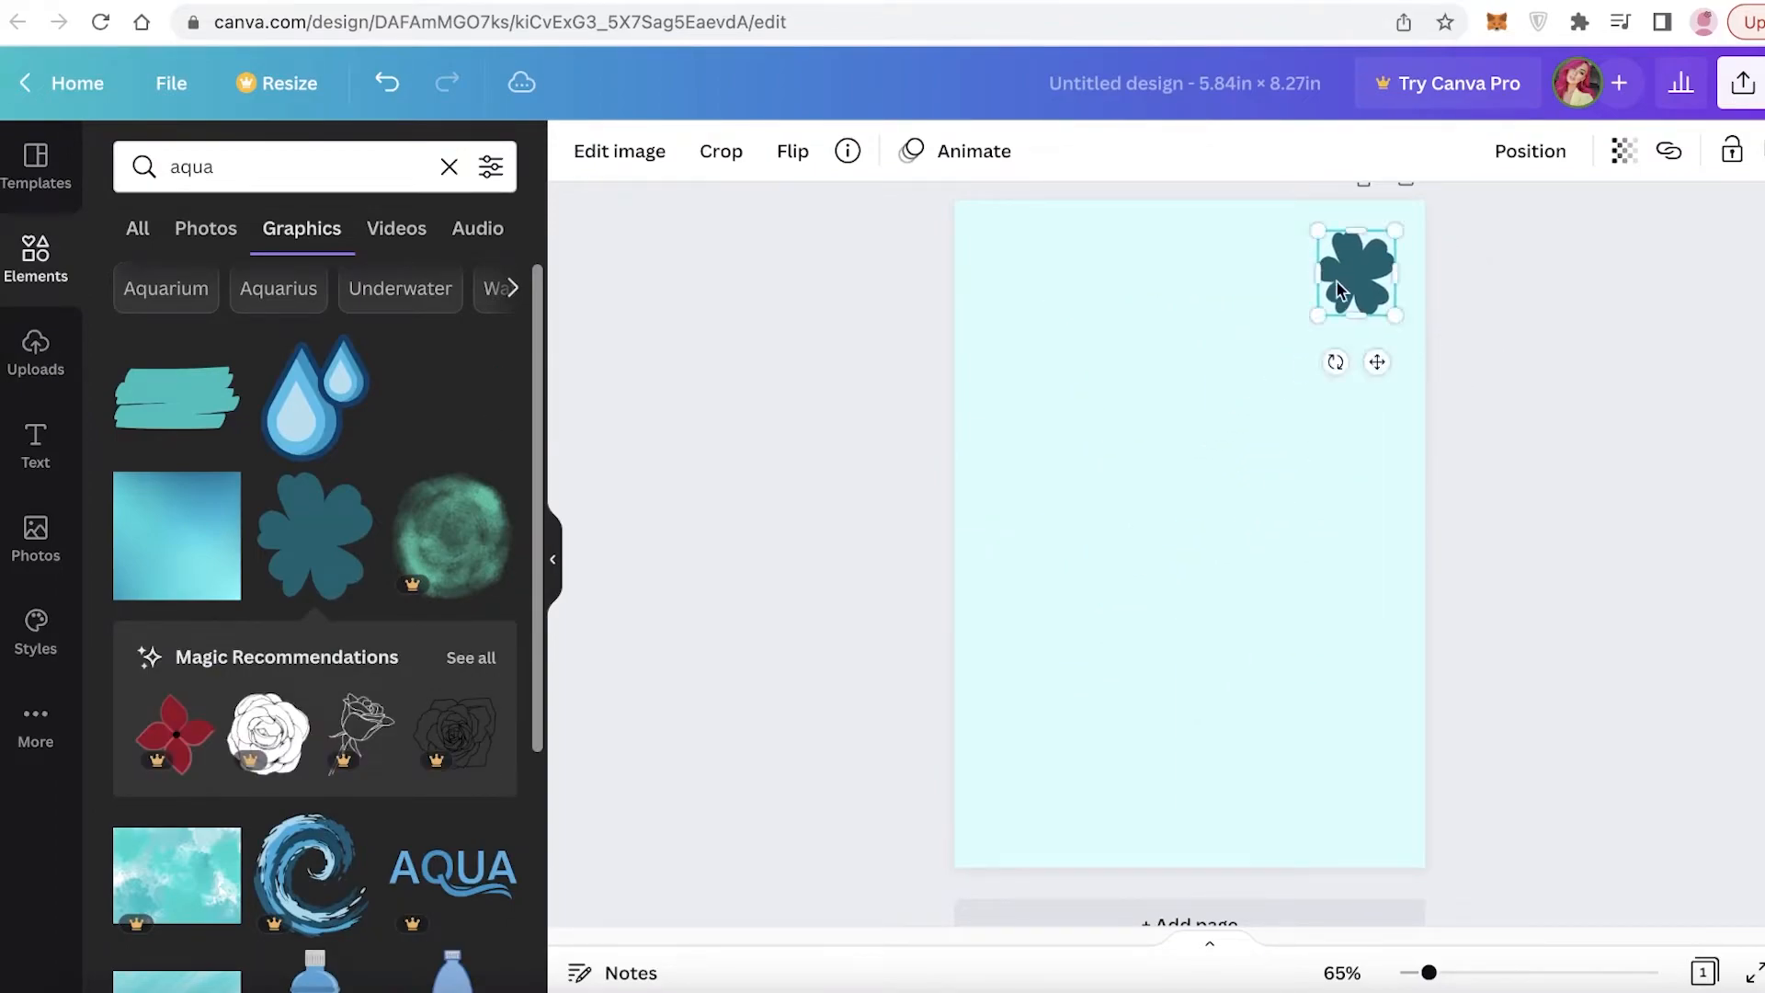
Search the graphics for "blue flowers" and add the blue rose, scaled down, beside the teal flower near the page's upper edge.
scroll(457, 741, down, 10)
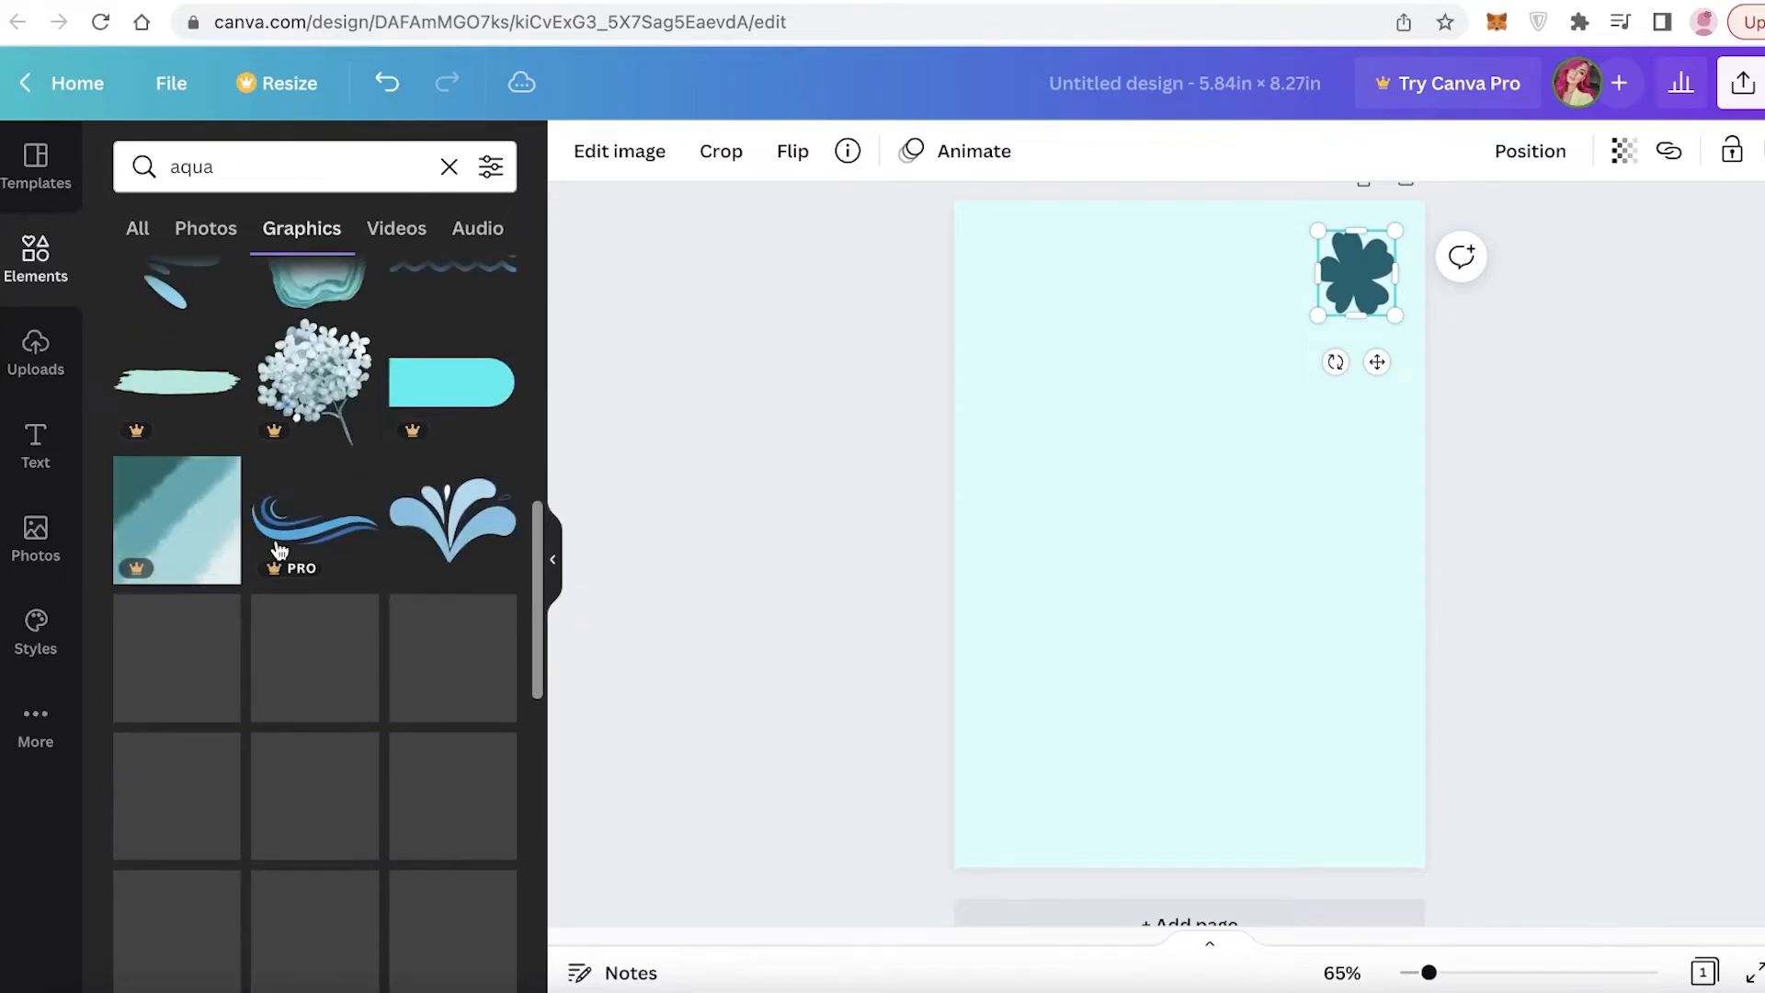
scroll(327, 642, down, 5)
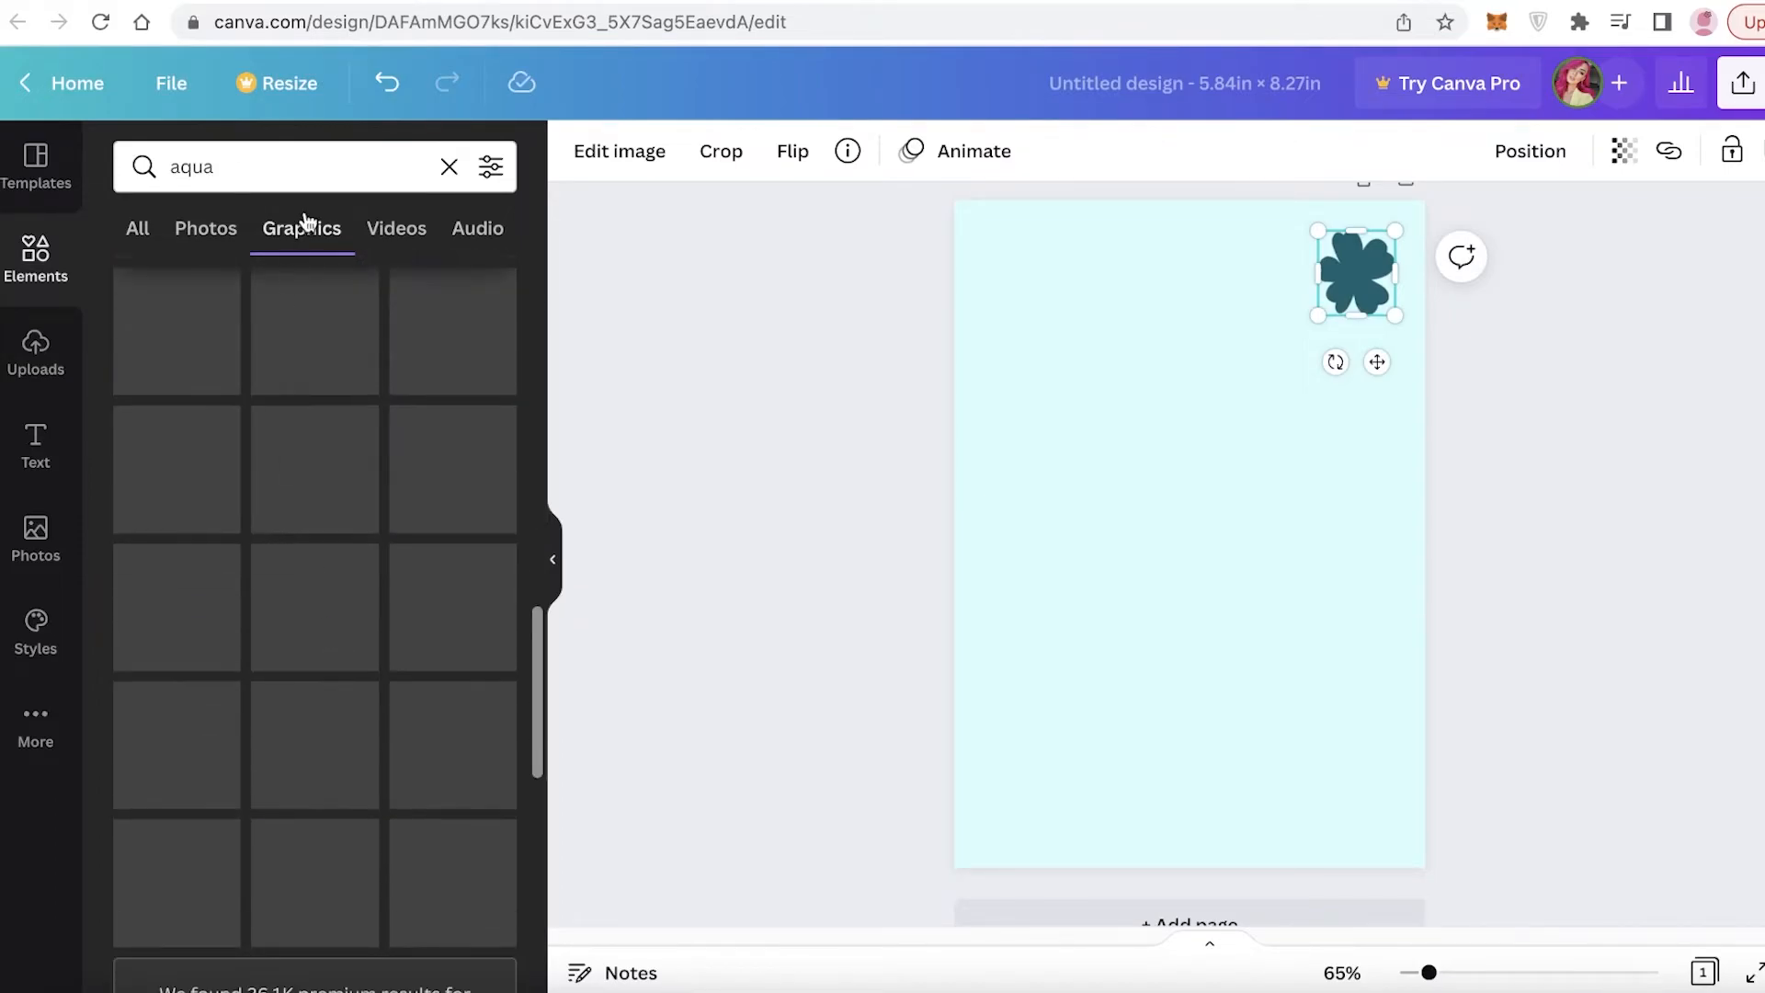
click(332, 168)
double_click(332, 167)
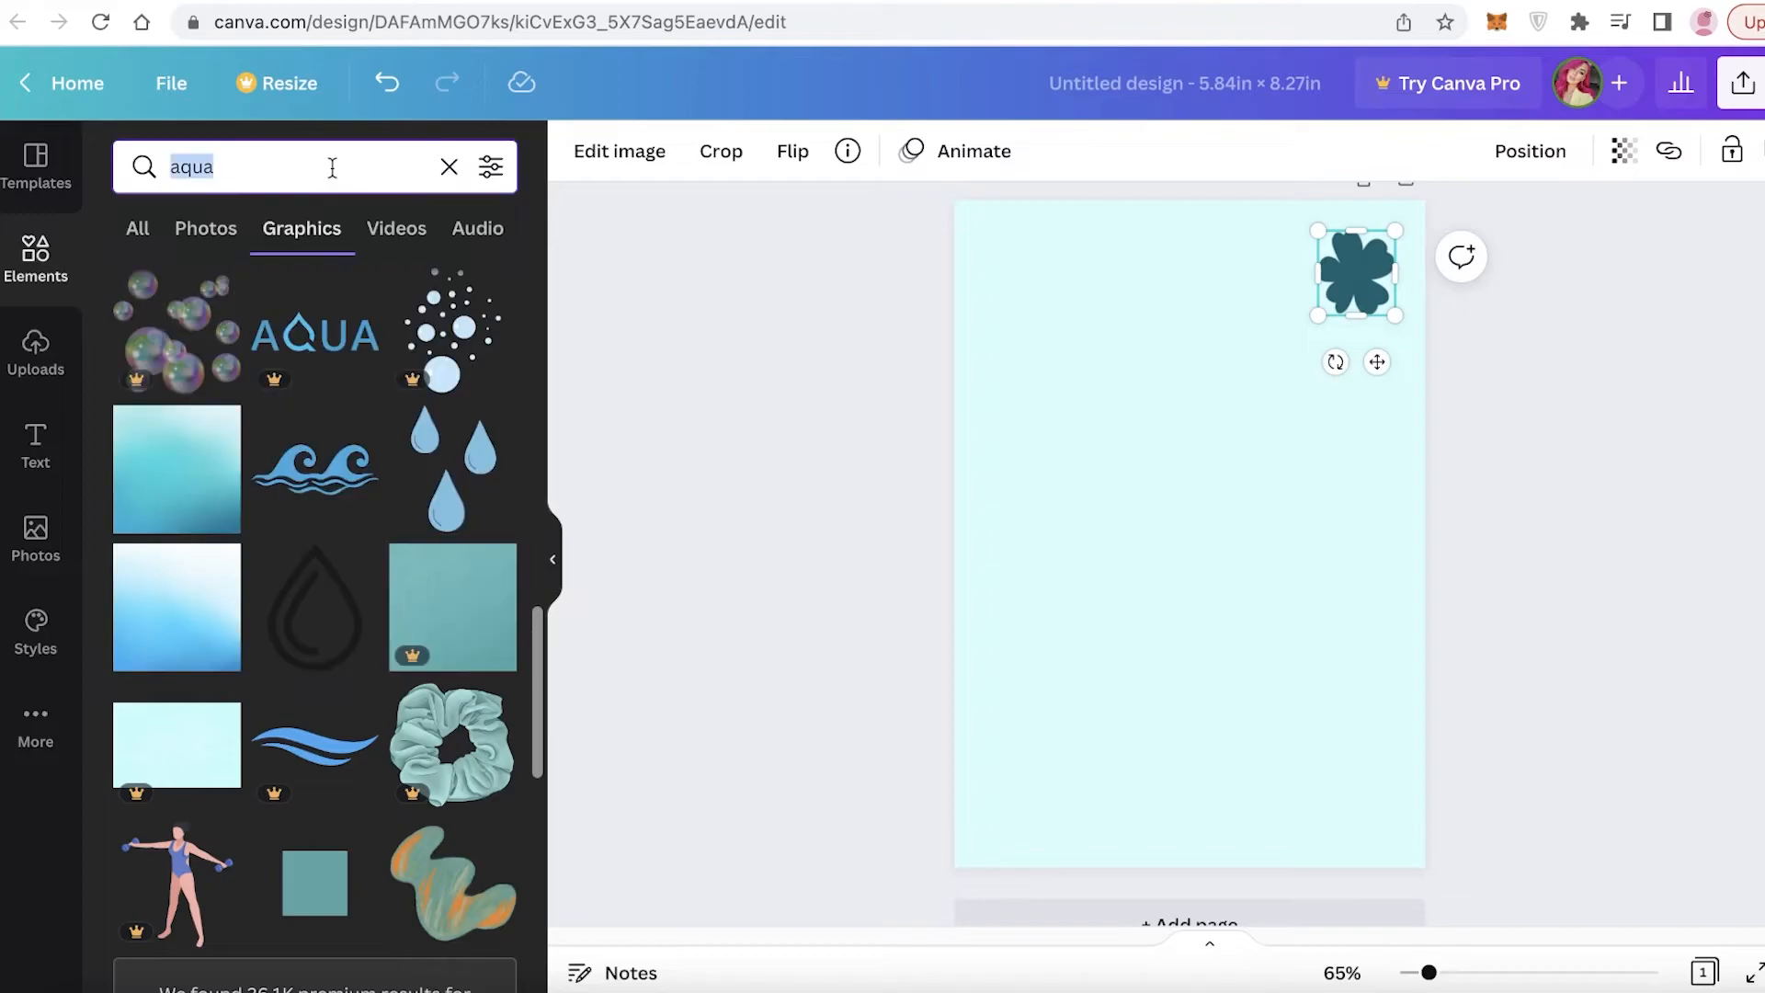
key(BackSpace)
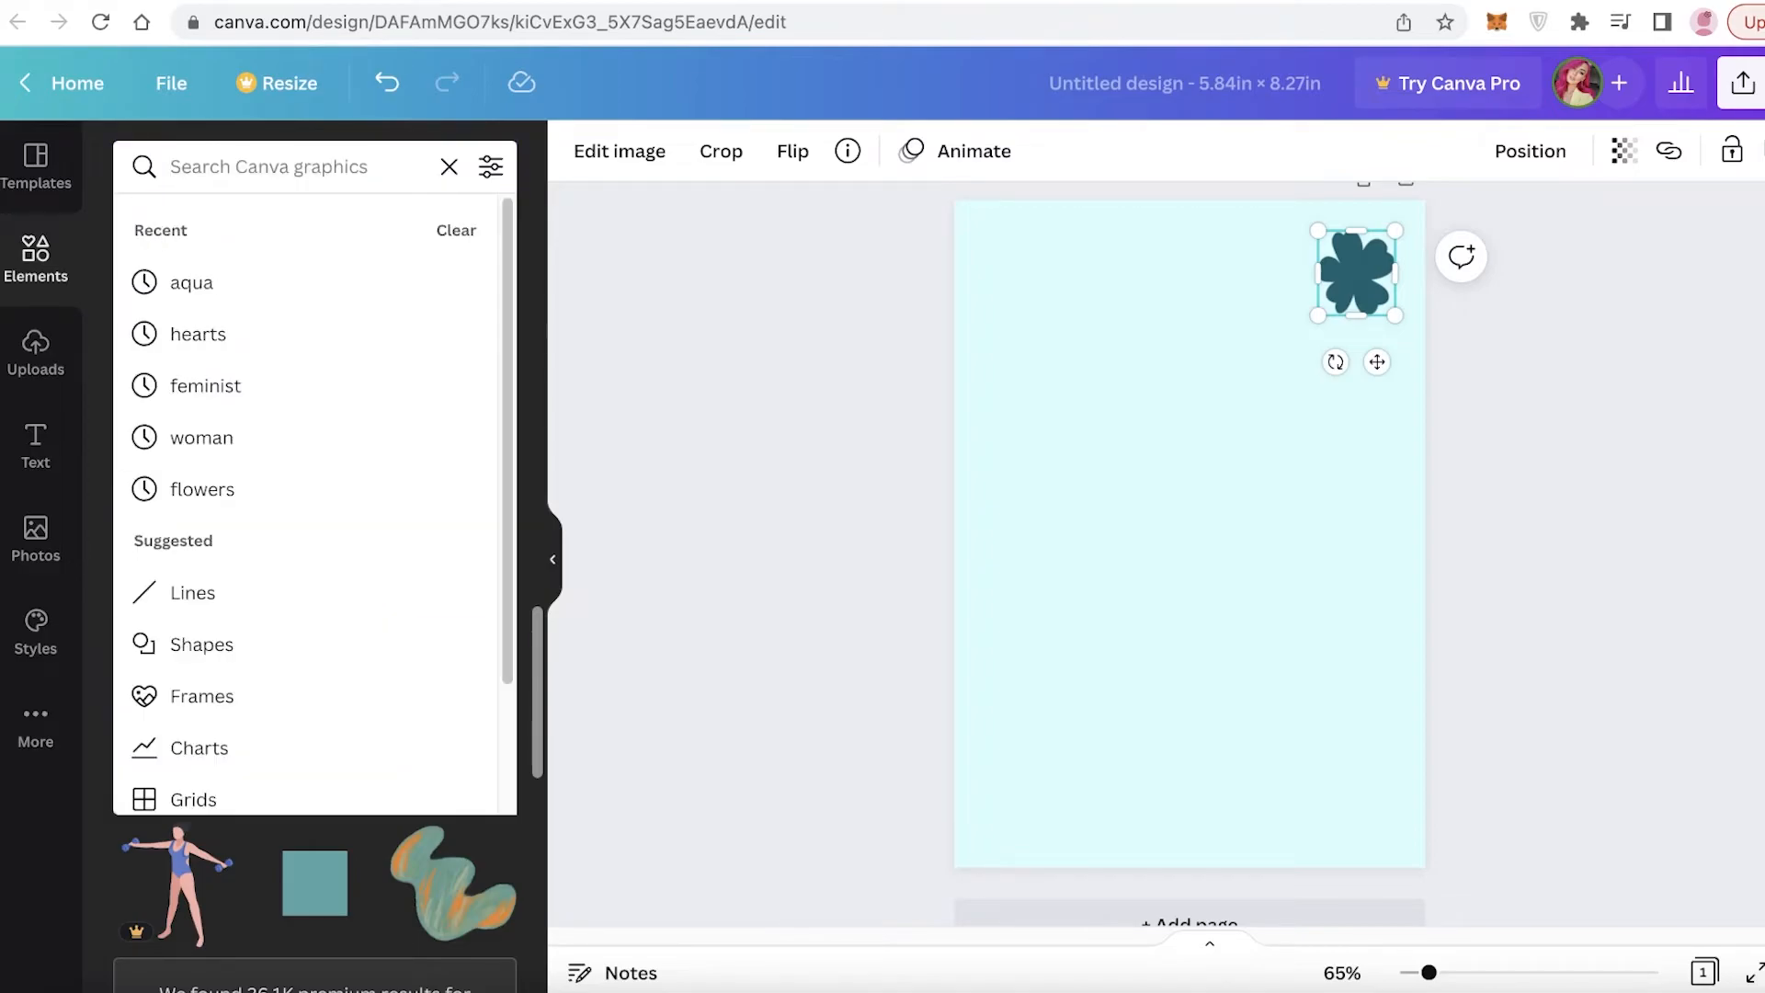
text(blue flower)
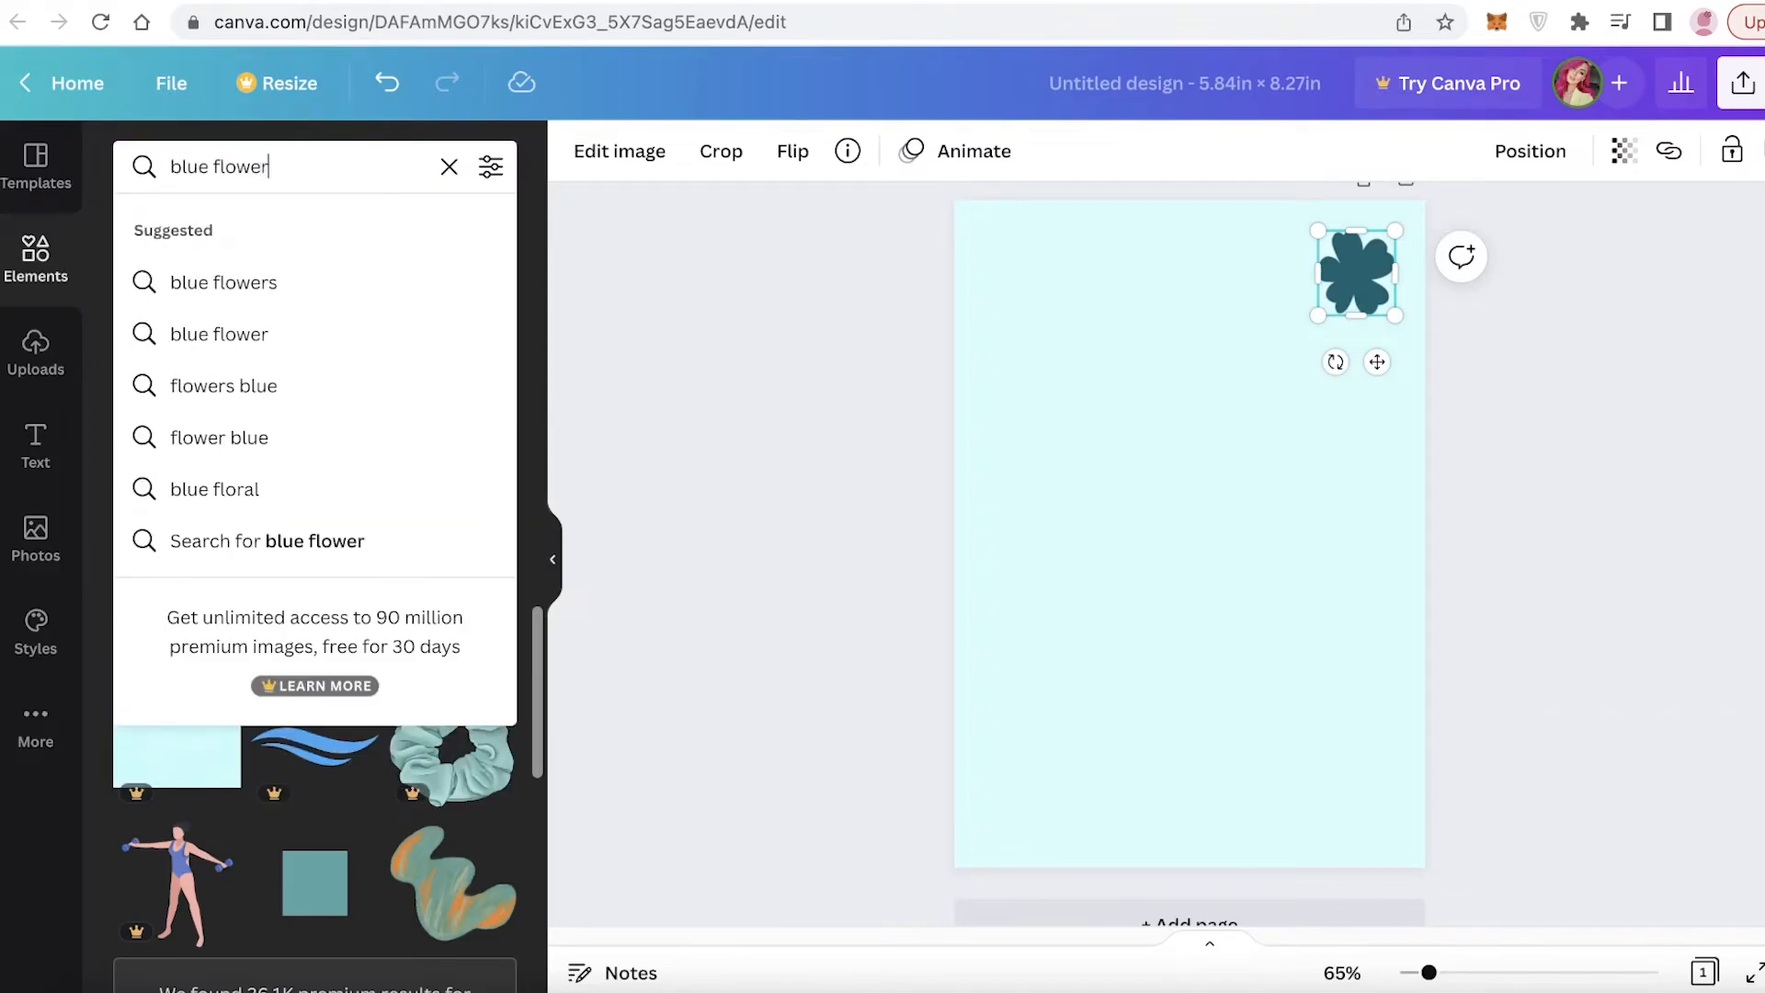
text(s)
key(Return)
click(347, 384)
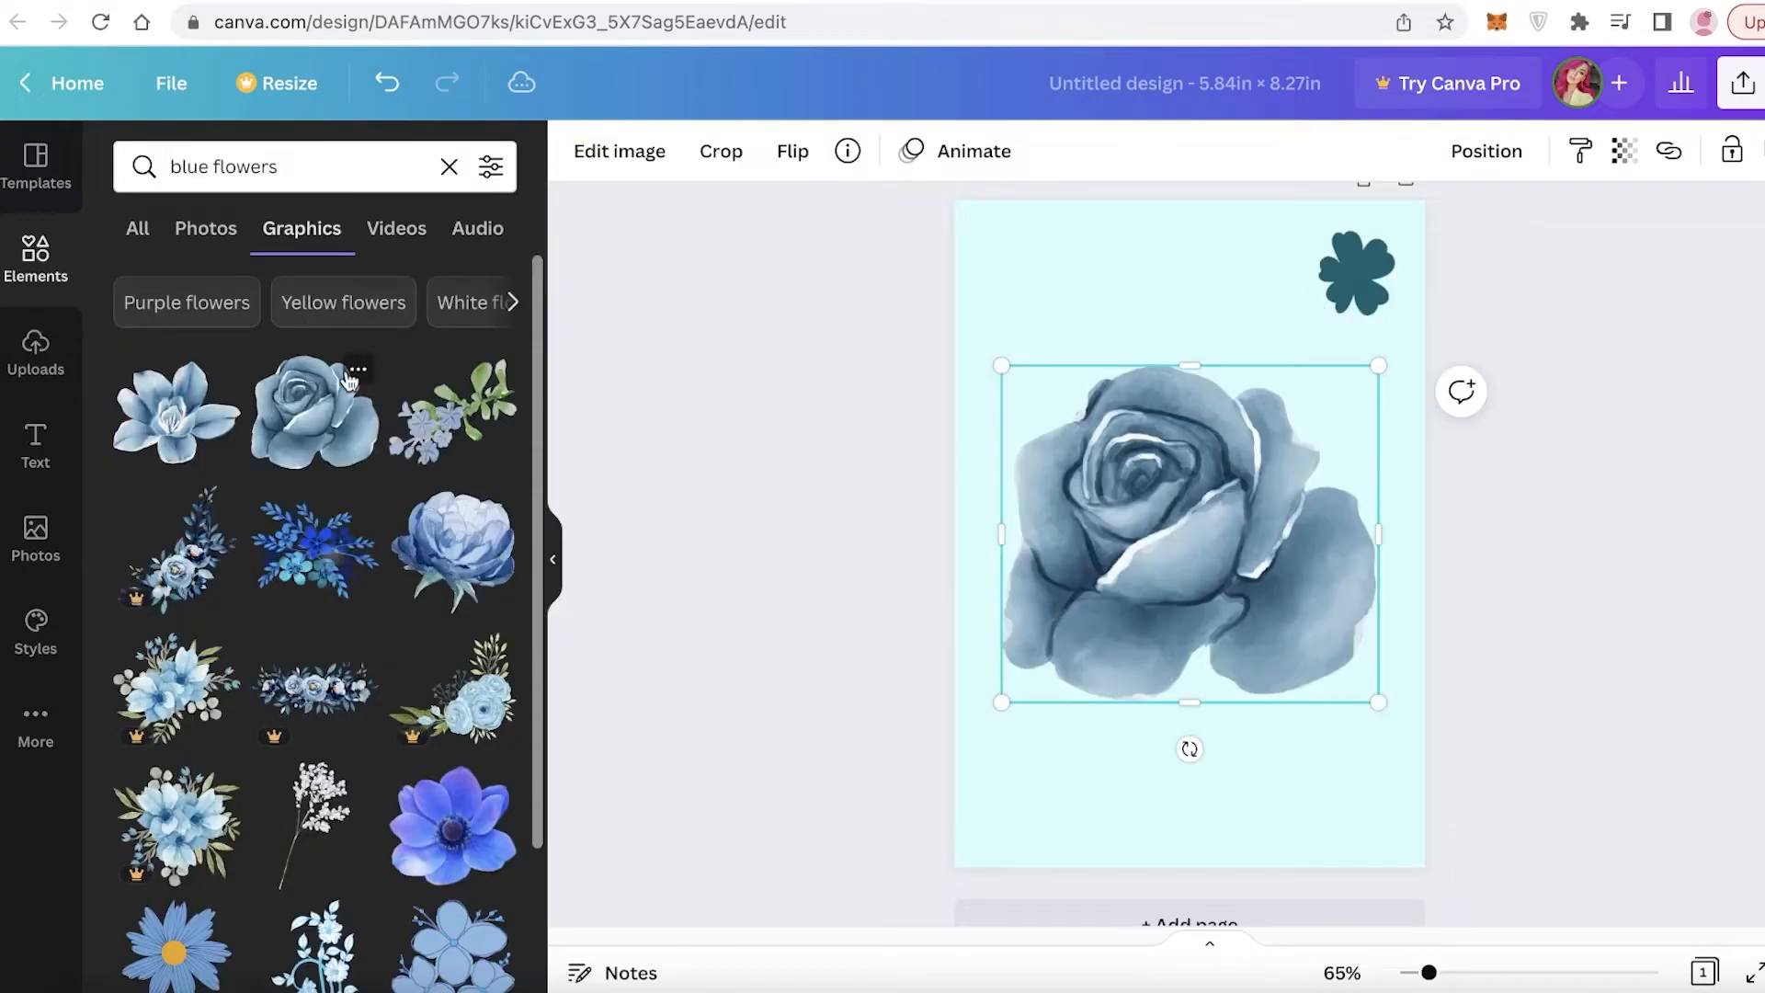
drag(1002, 700, 1190, 307)
Add the lilac flower sprig below the teal flower and the bright blue bouquet on the page's left side, both scaled down.
click(441, 419)
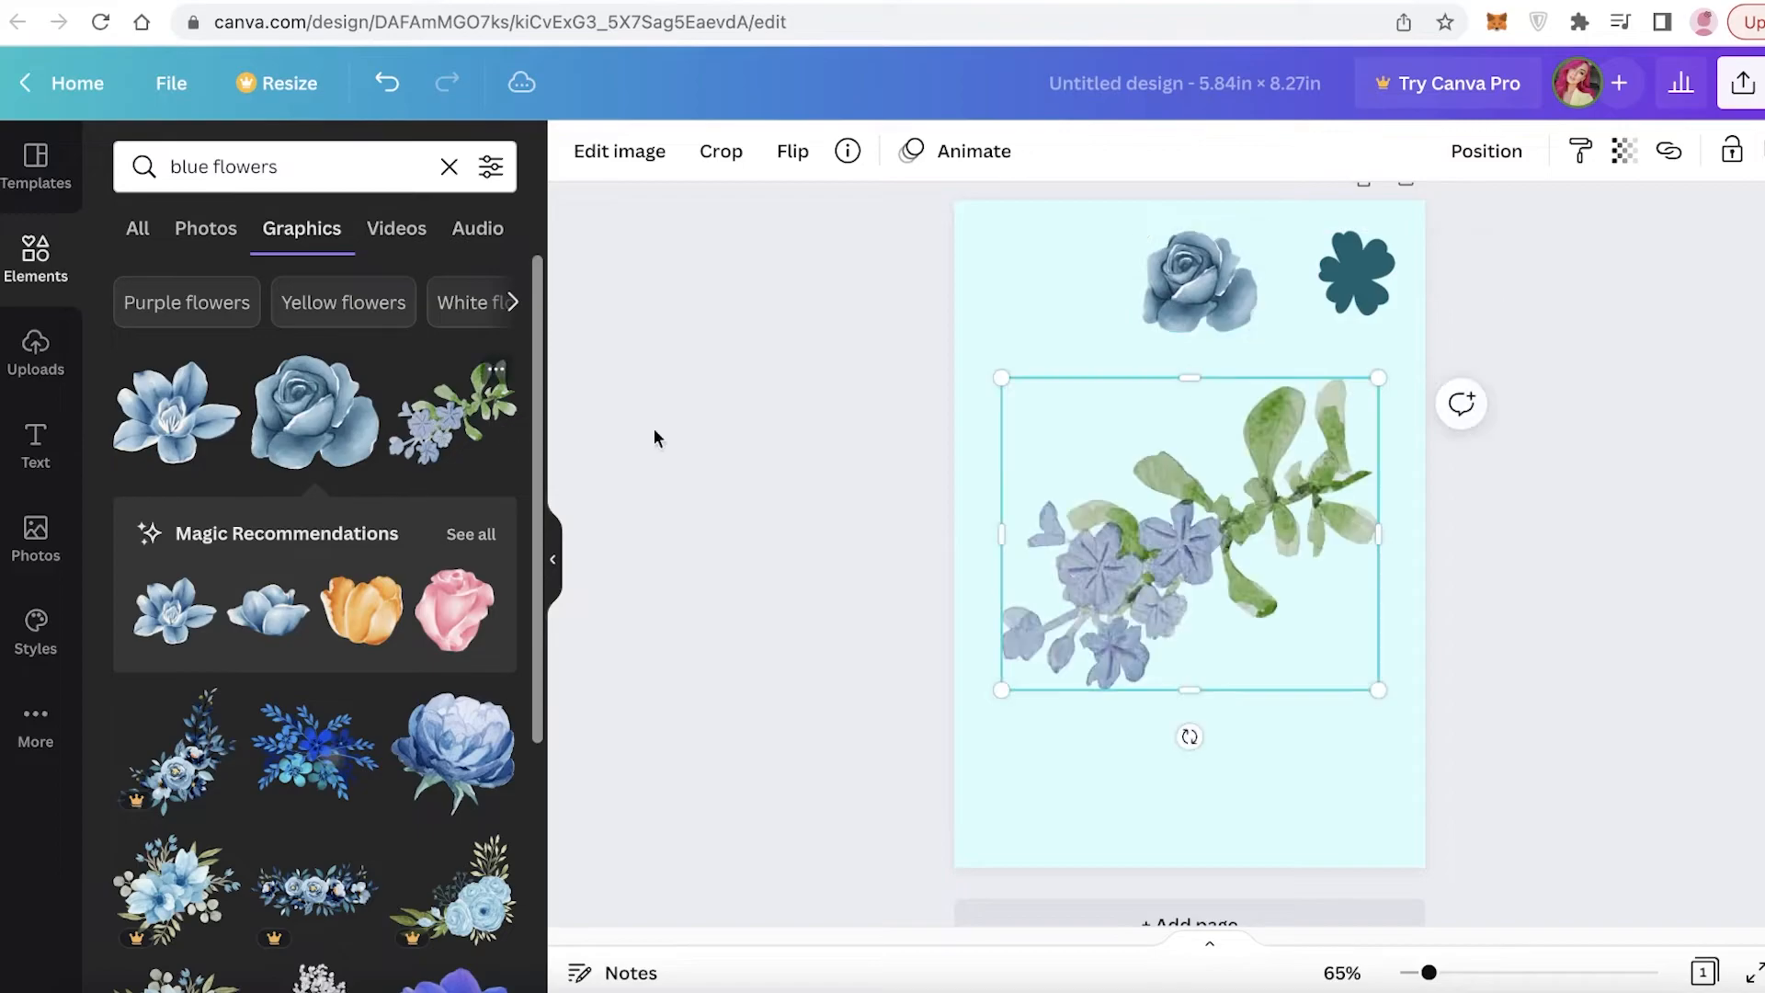
drag(998, 693, 1303, 419)
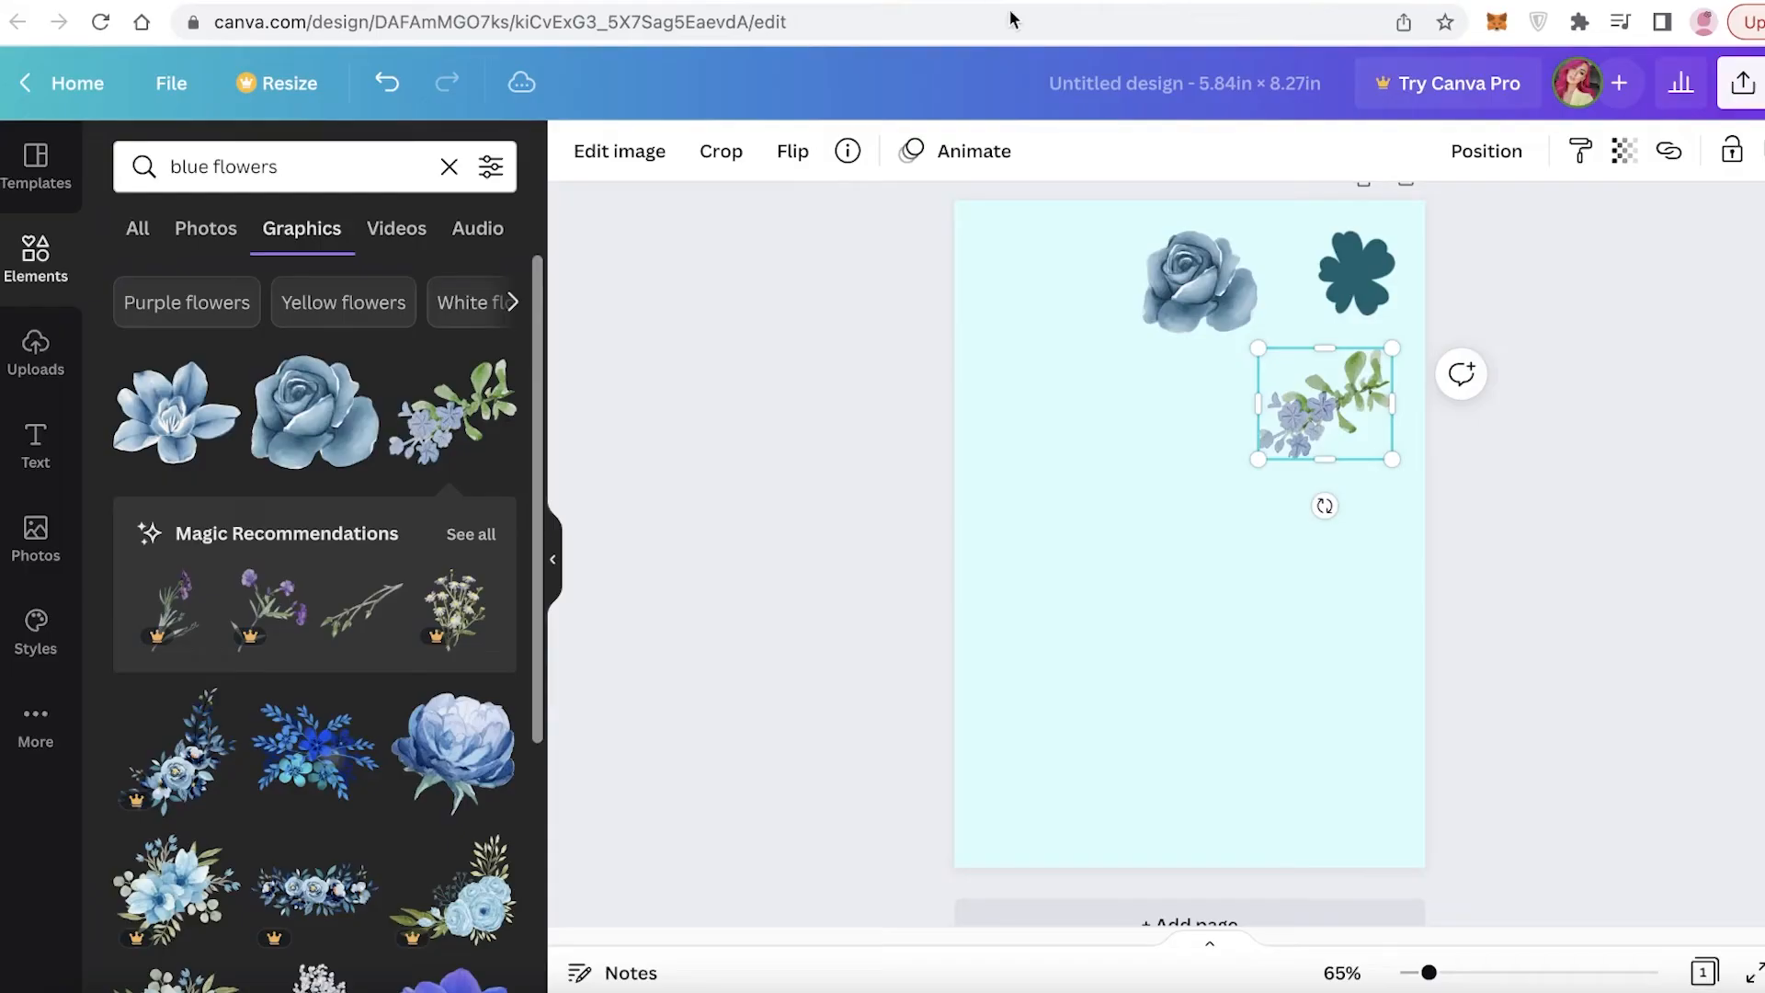
click(323, 773)
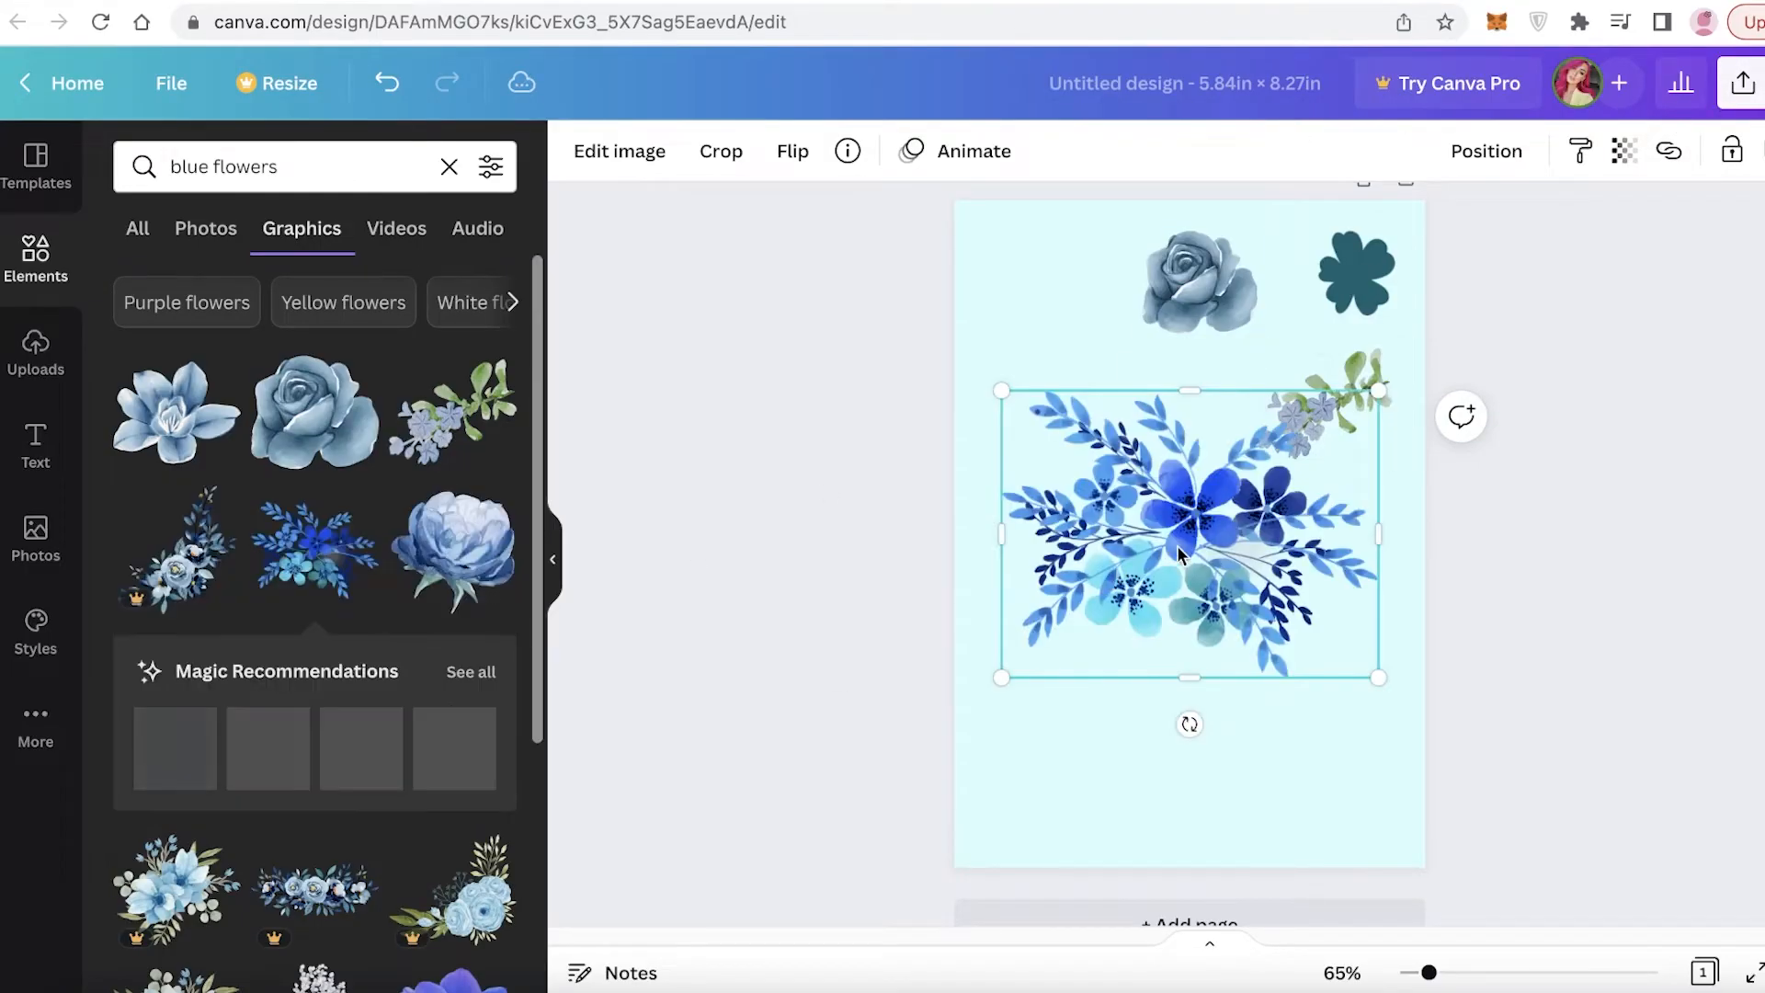
drag(1378, 674, 1134, 490)
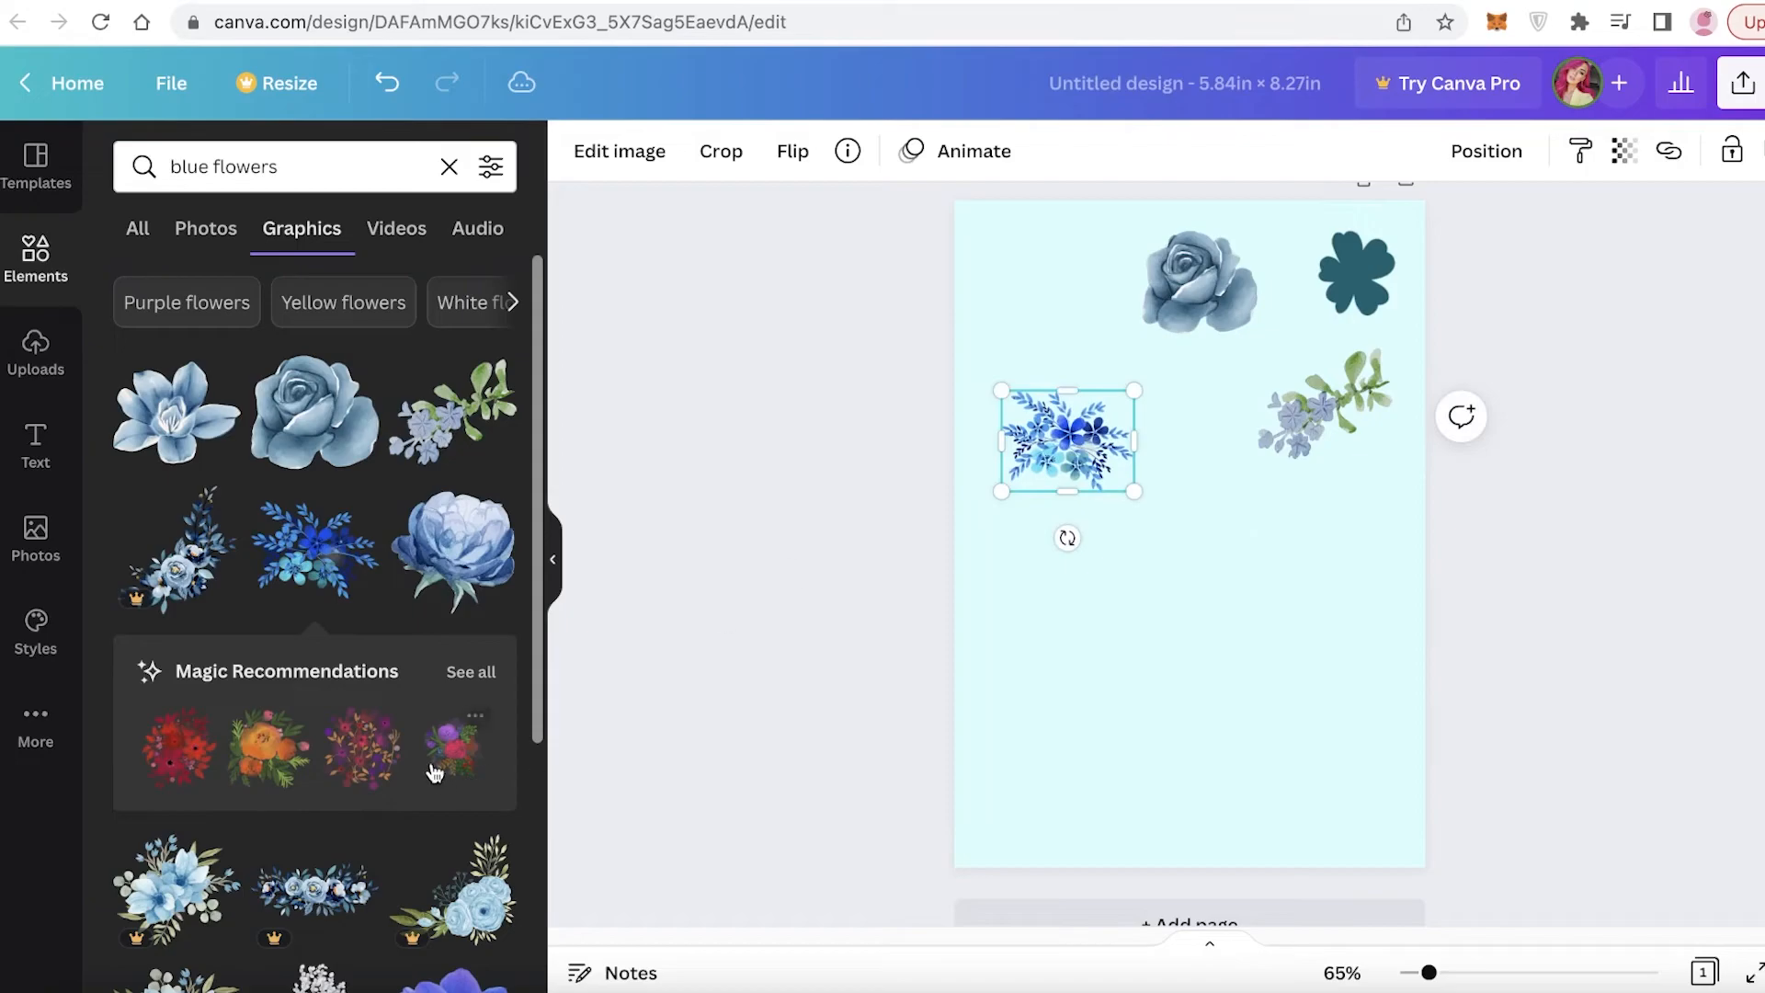
Add the blue peony graphic, shrink it to roughly half size and place it in the lower right part of the page.
click(453, 547)
drag(1198, 732, 1222, 767)
drag(1379, 761, 1132, 515)
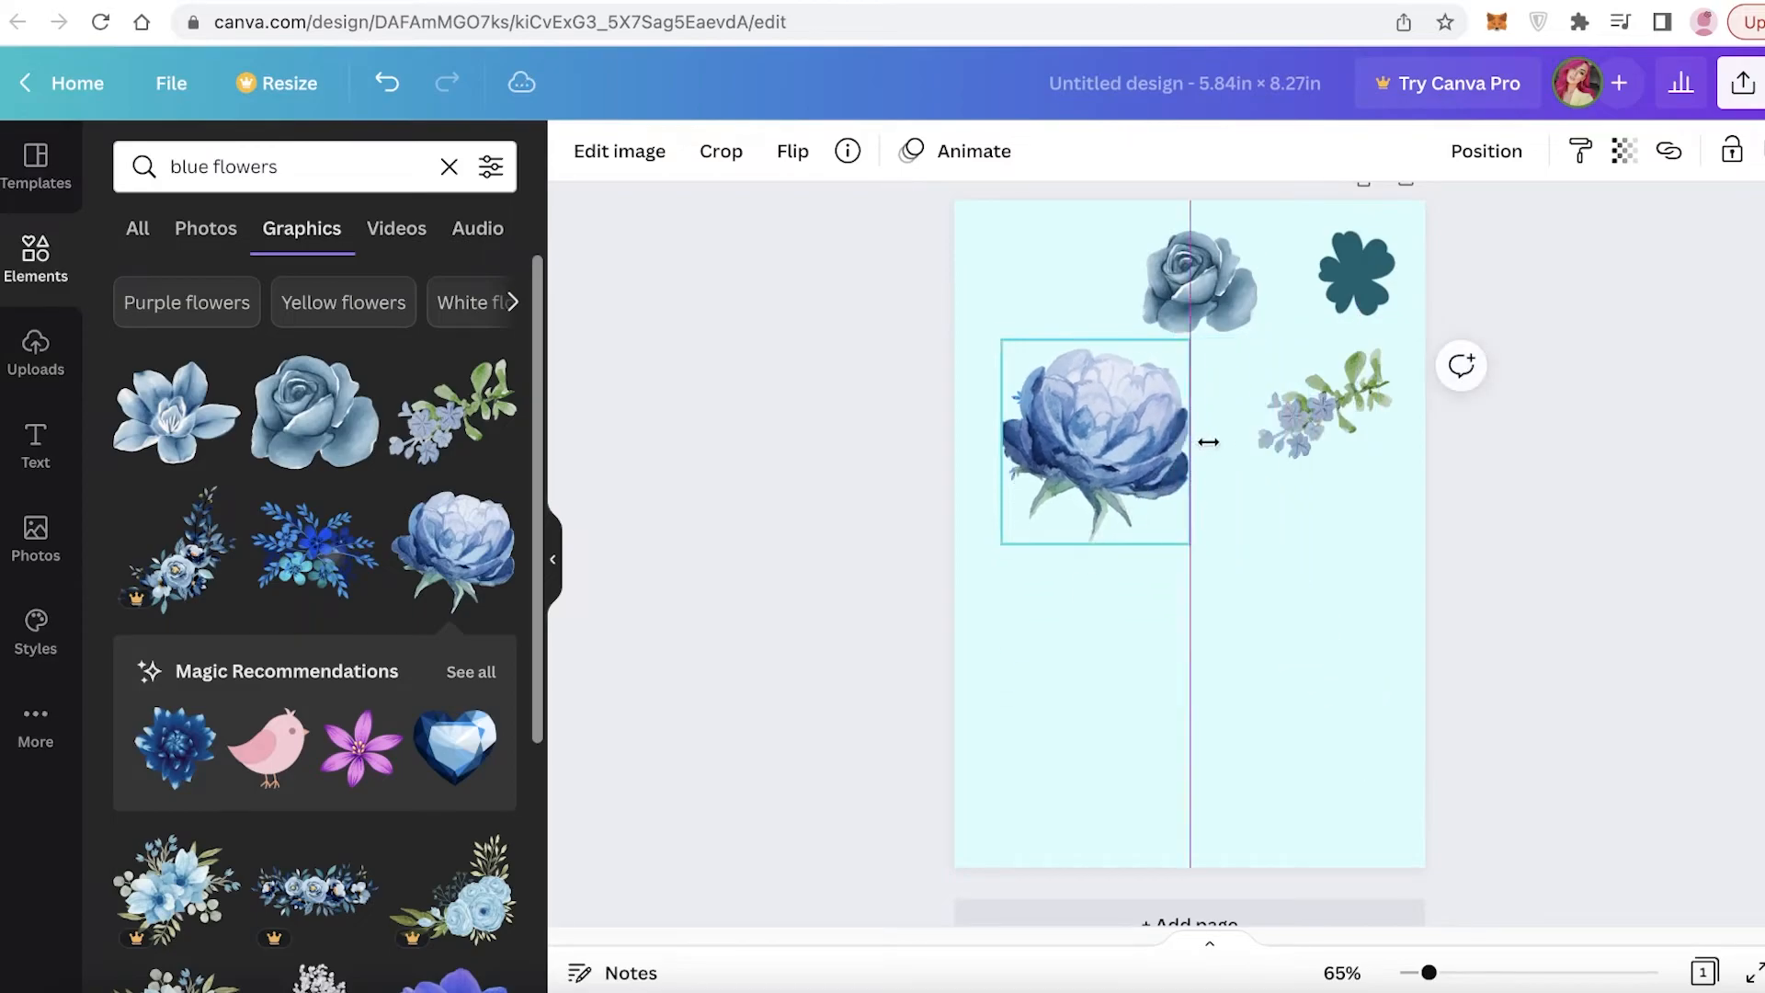
drag(1094, 436, 1260, 644)
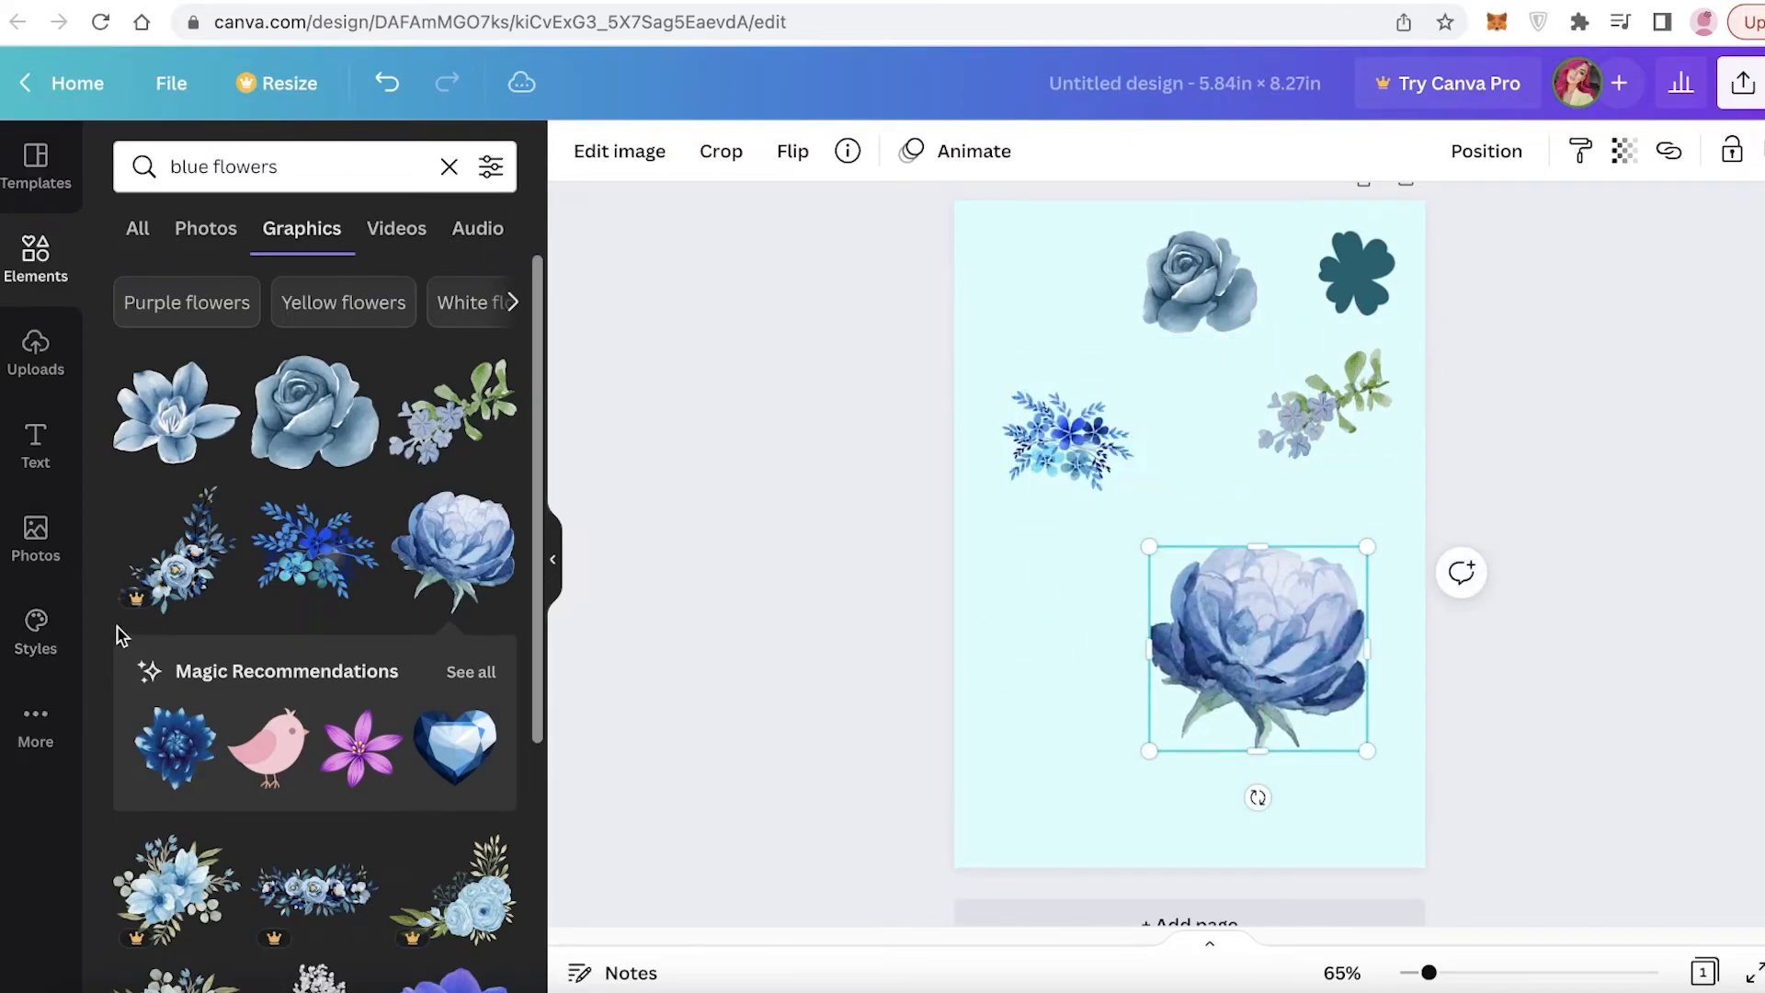
Add the pink bird, scaled down, in the page's lower left corner and shift the peony up beneath the lilac sprig.
click(290, 729)
click(281, 759)
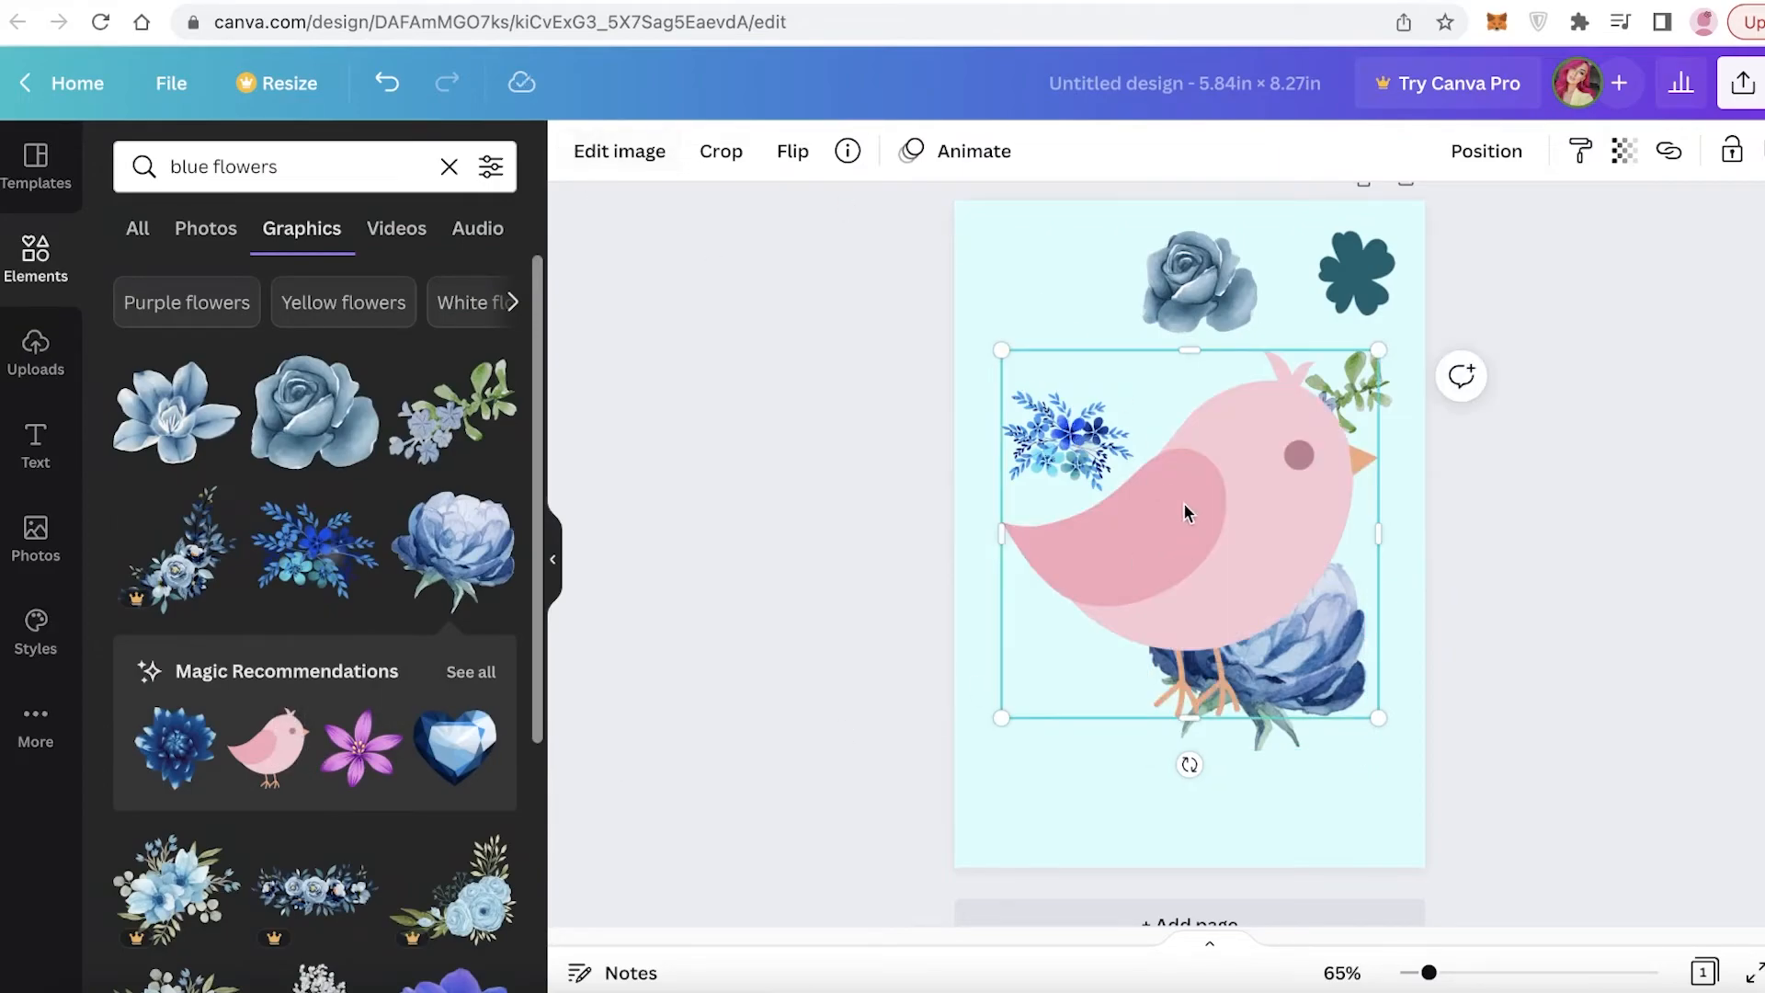
drag(1380, 341, 1172, 550)
drag(1084, 634, 1042, 752)
drag(1167, 752, 1177, 684)
drag(1093, 720, 1115, 723)
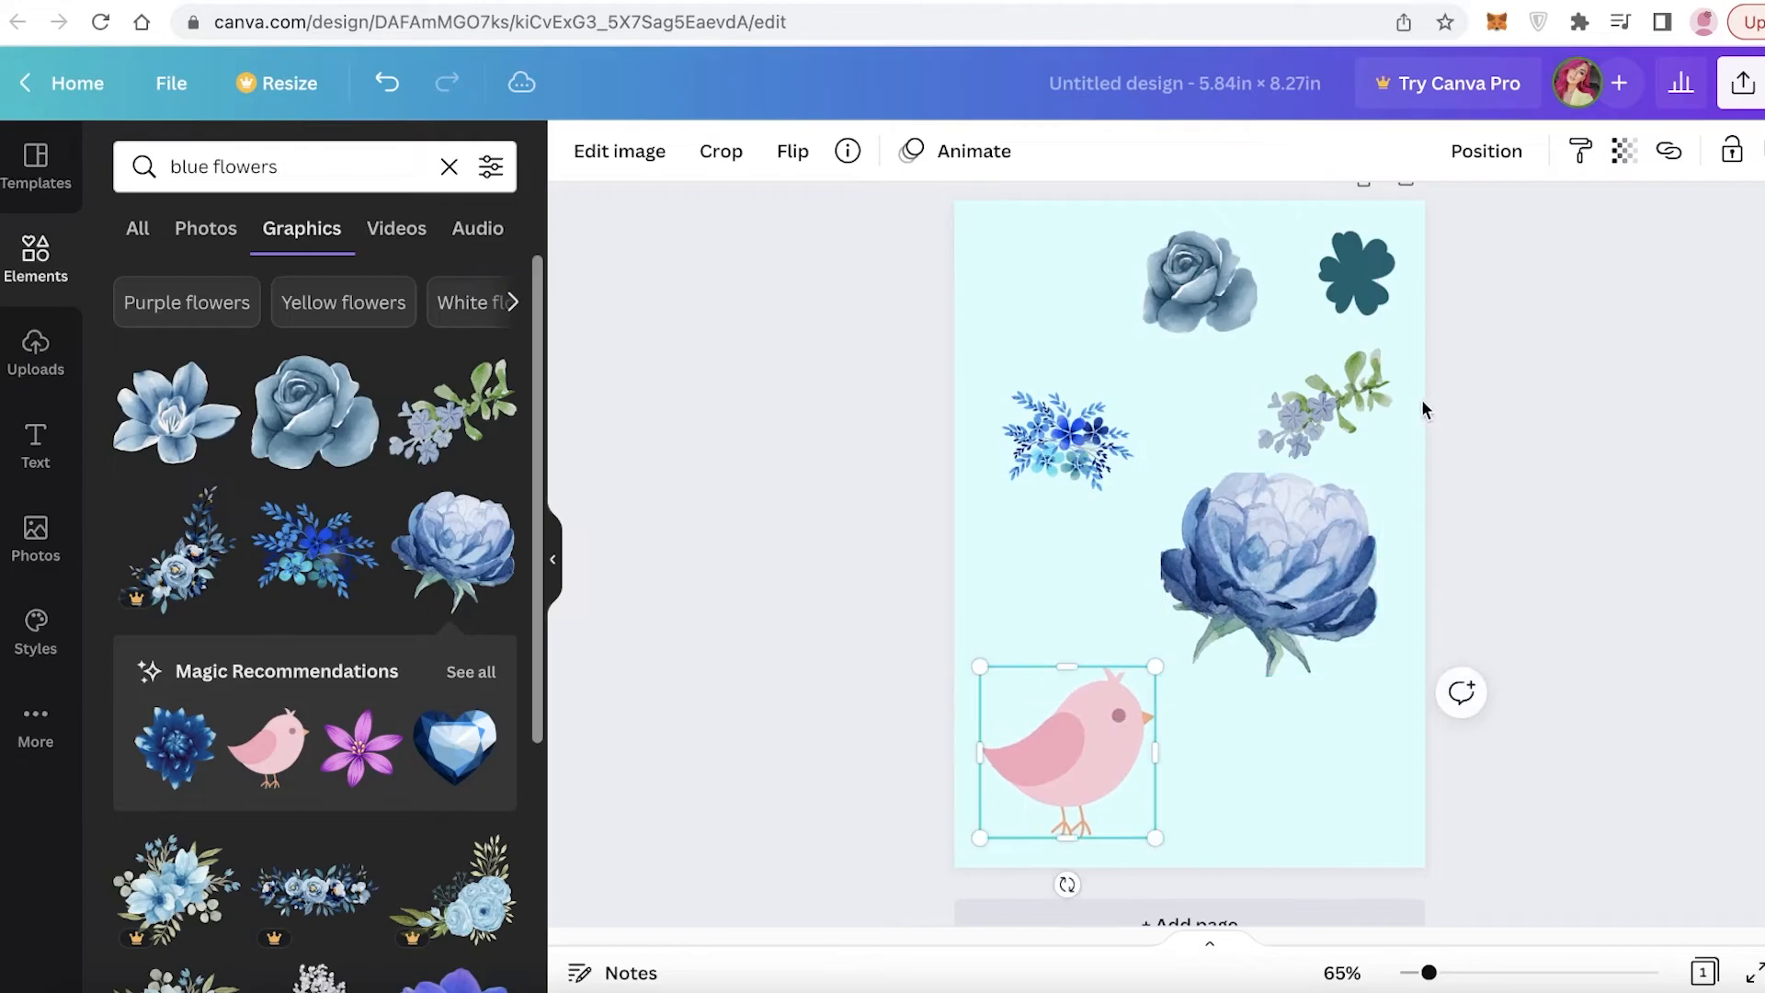
Move the rose to the page's upper left above the bouquet and shift the lilac sprig up and toward the page centre.
drag(1328, 409, 1319, 392)
click(1218, 294)
drag(1218, 294, 1096, 292)
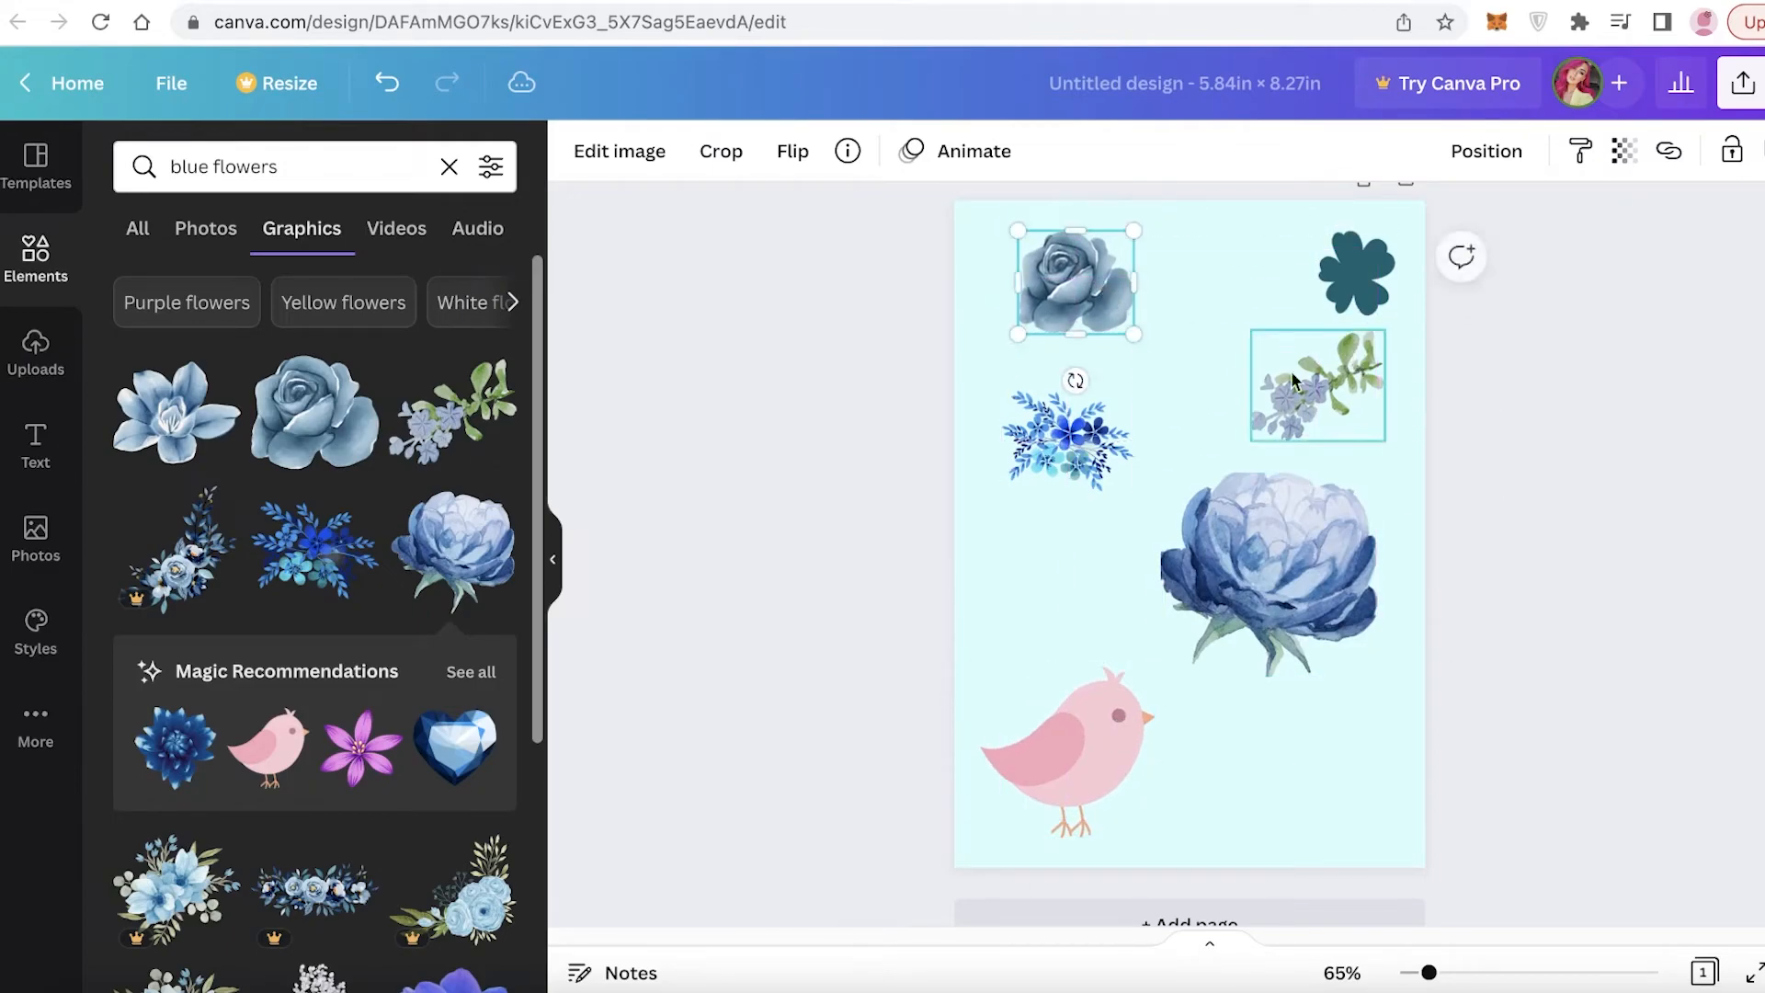
drag(1319, 390, 1253, 375)
Download the flower and bird design as a PNG file.
click(1660, 76)
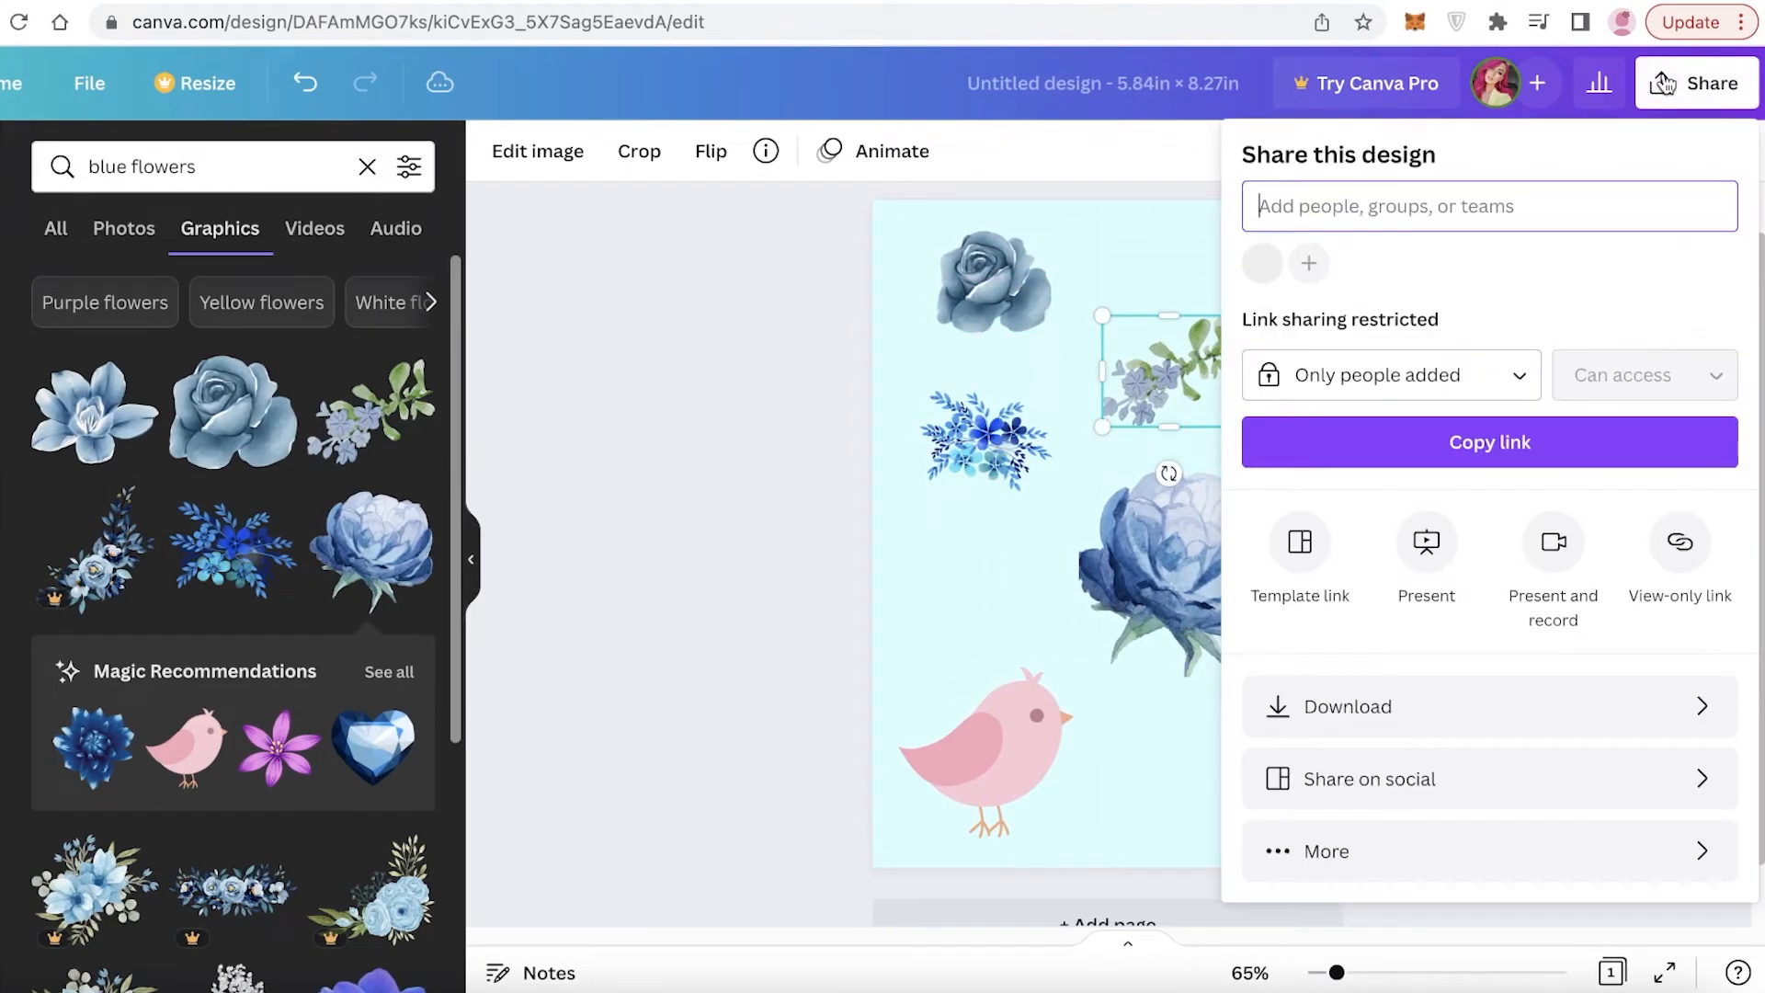
click(1399, 712)
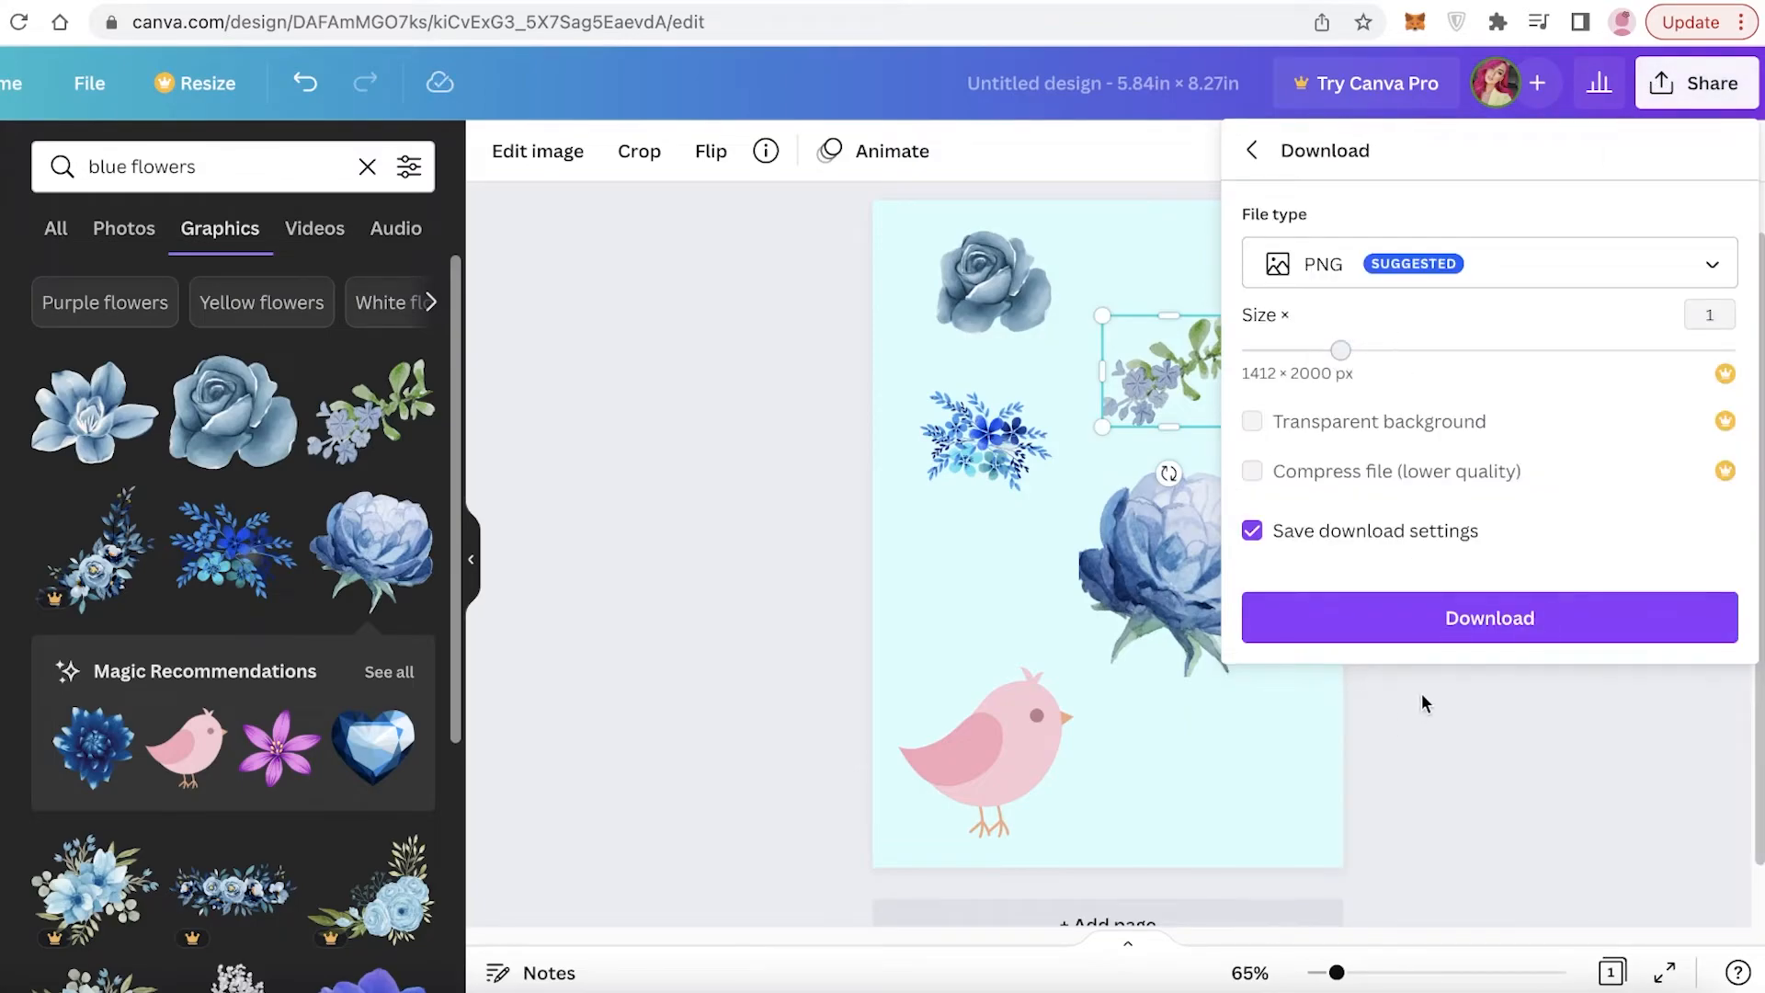
click(1406, 618)
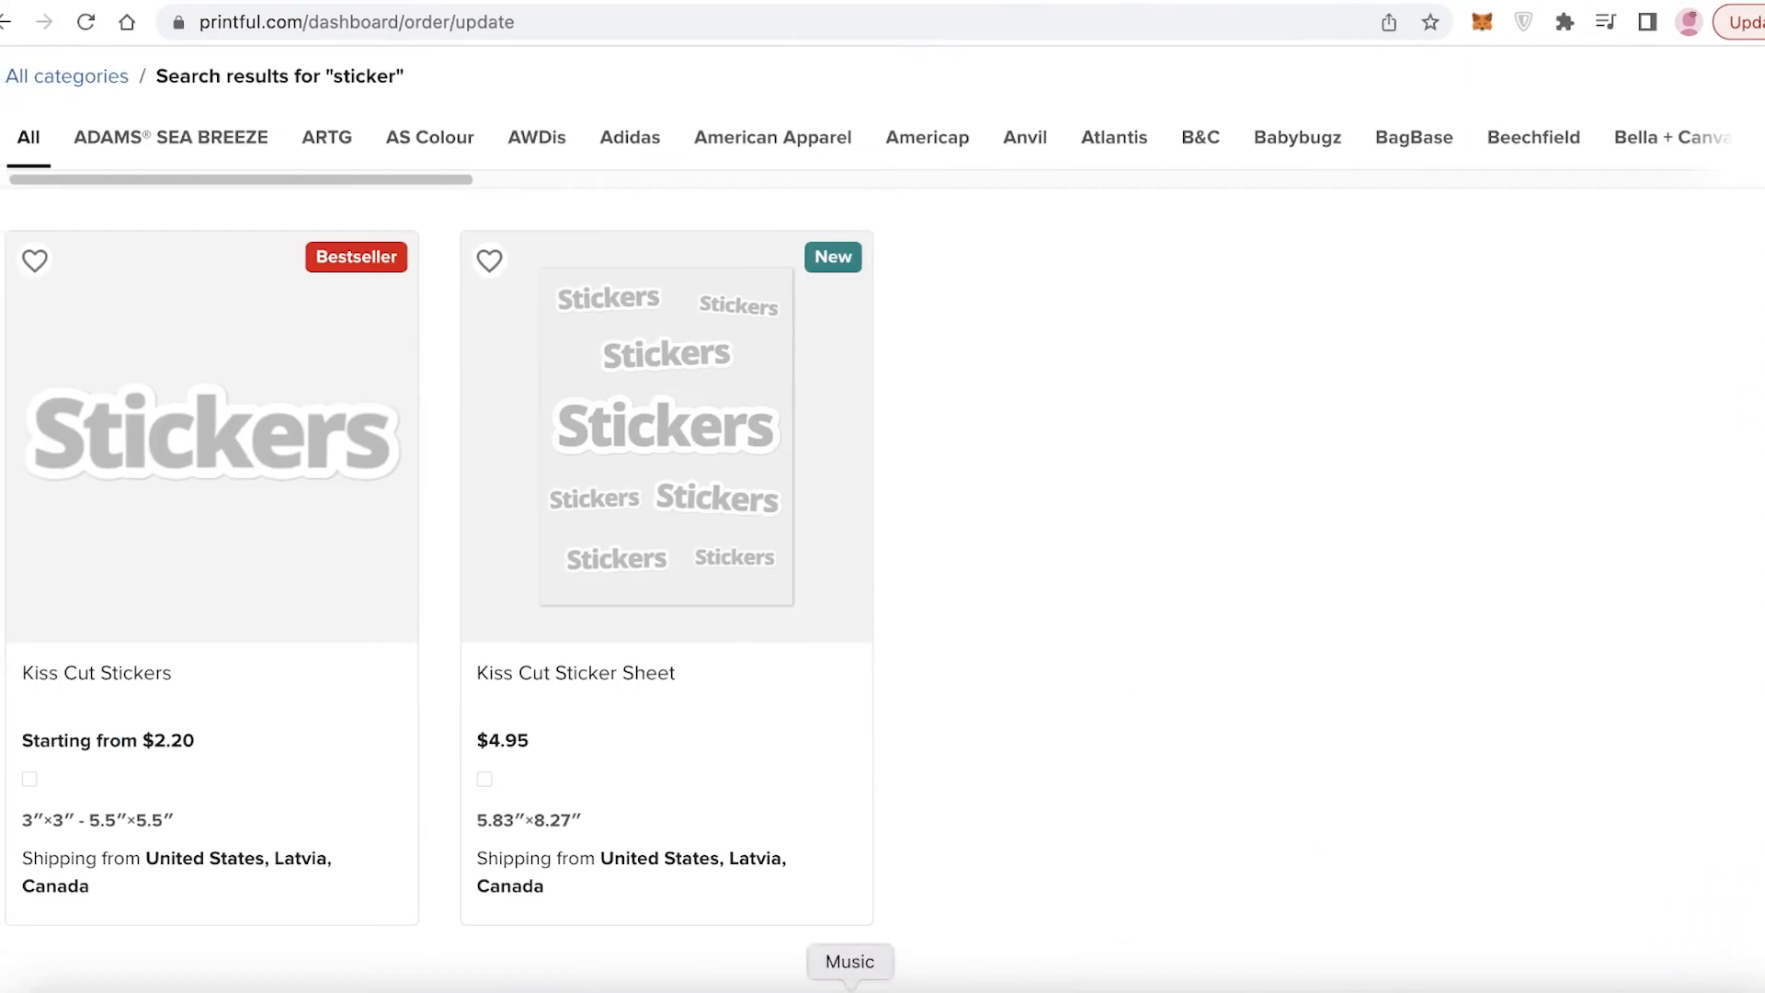
Switch to Printful's sticker products and open the Kiss Cut Sticker Sheet's design area.
click(756, 479)
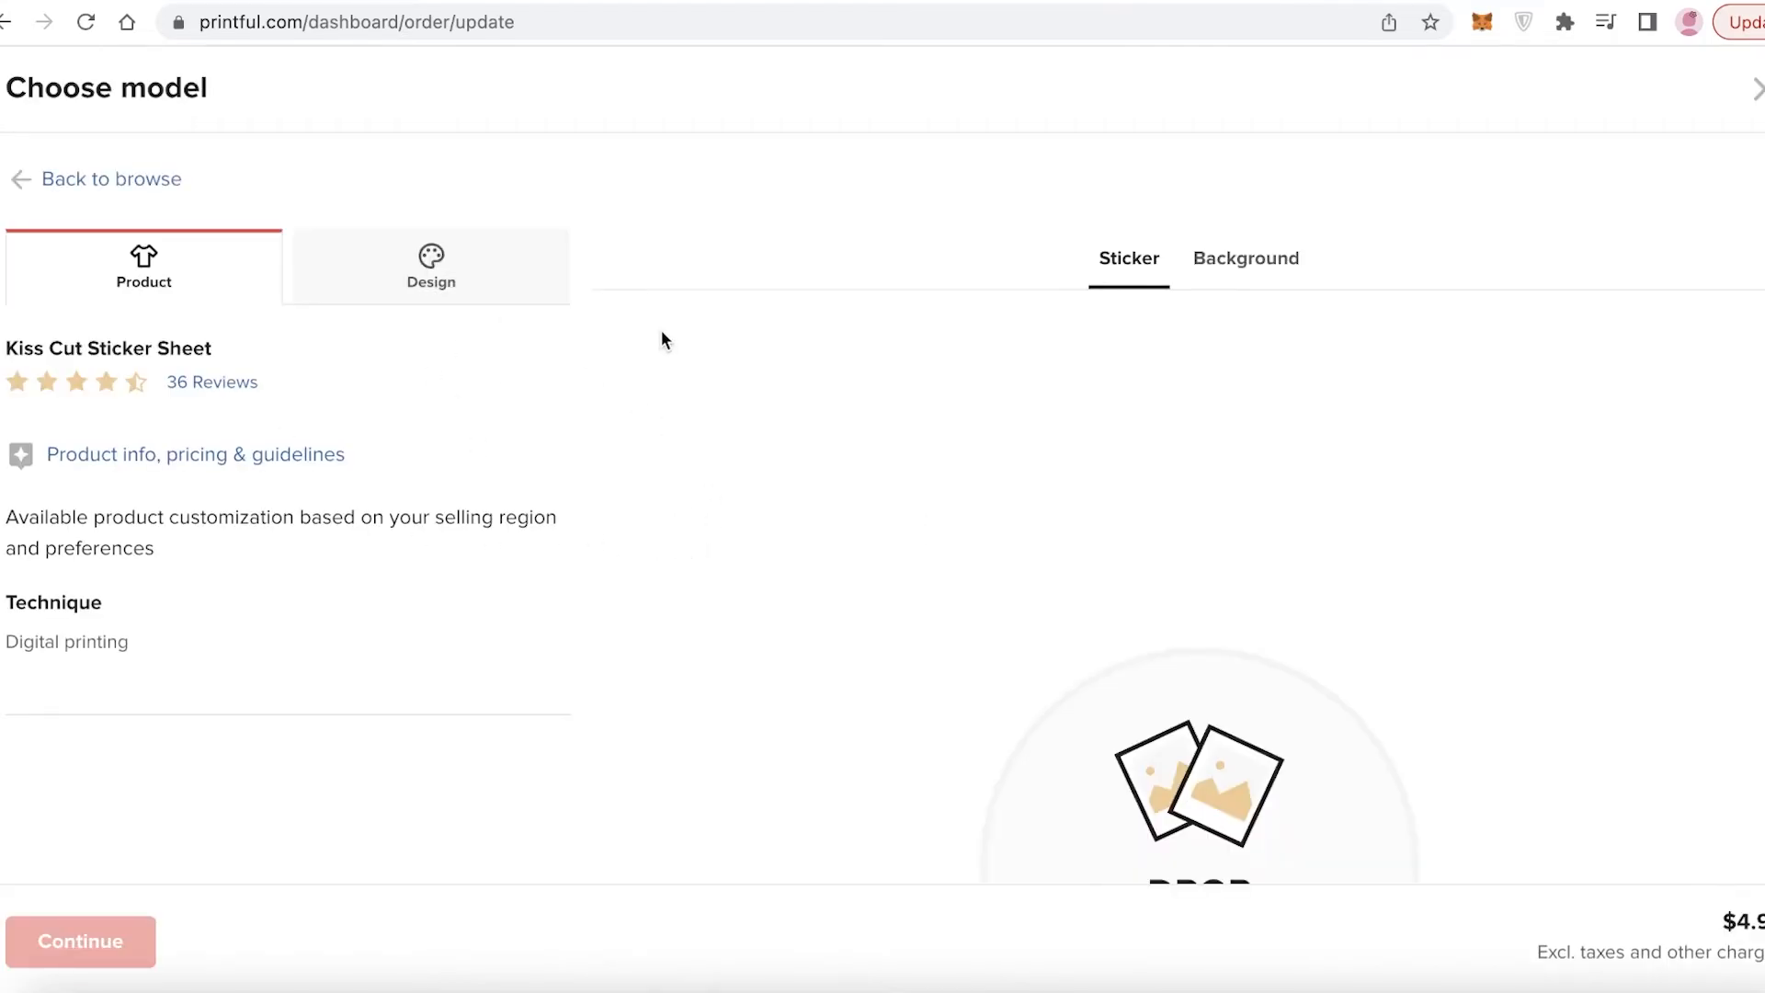
scroll(775, 648, down, 3)
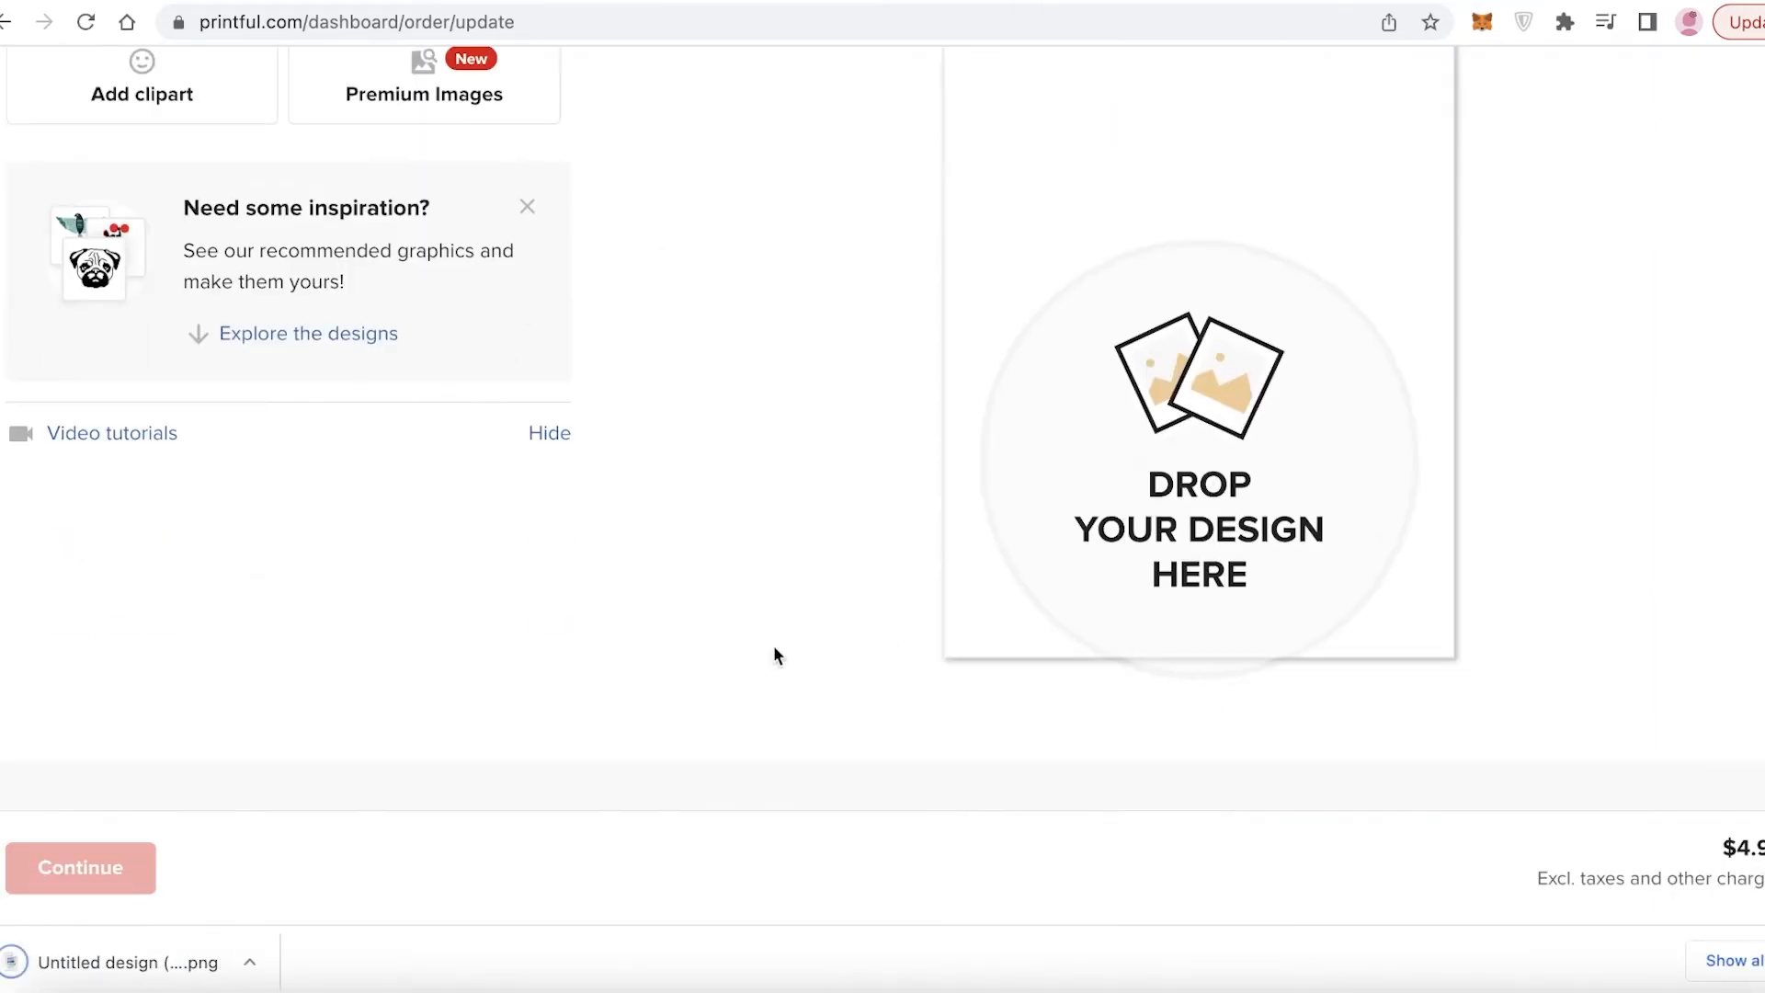
Open the store's file library and upload Untitled design (6).png from the Downloads folder.
drag(118, 962, 1260, 280)
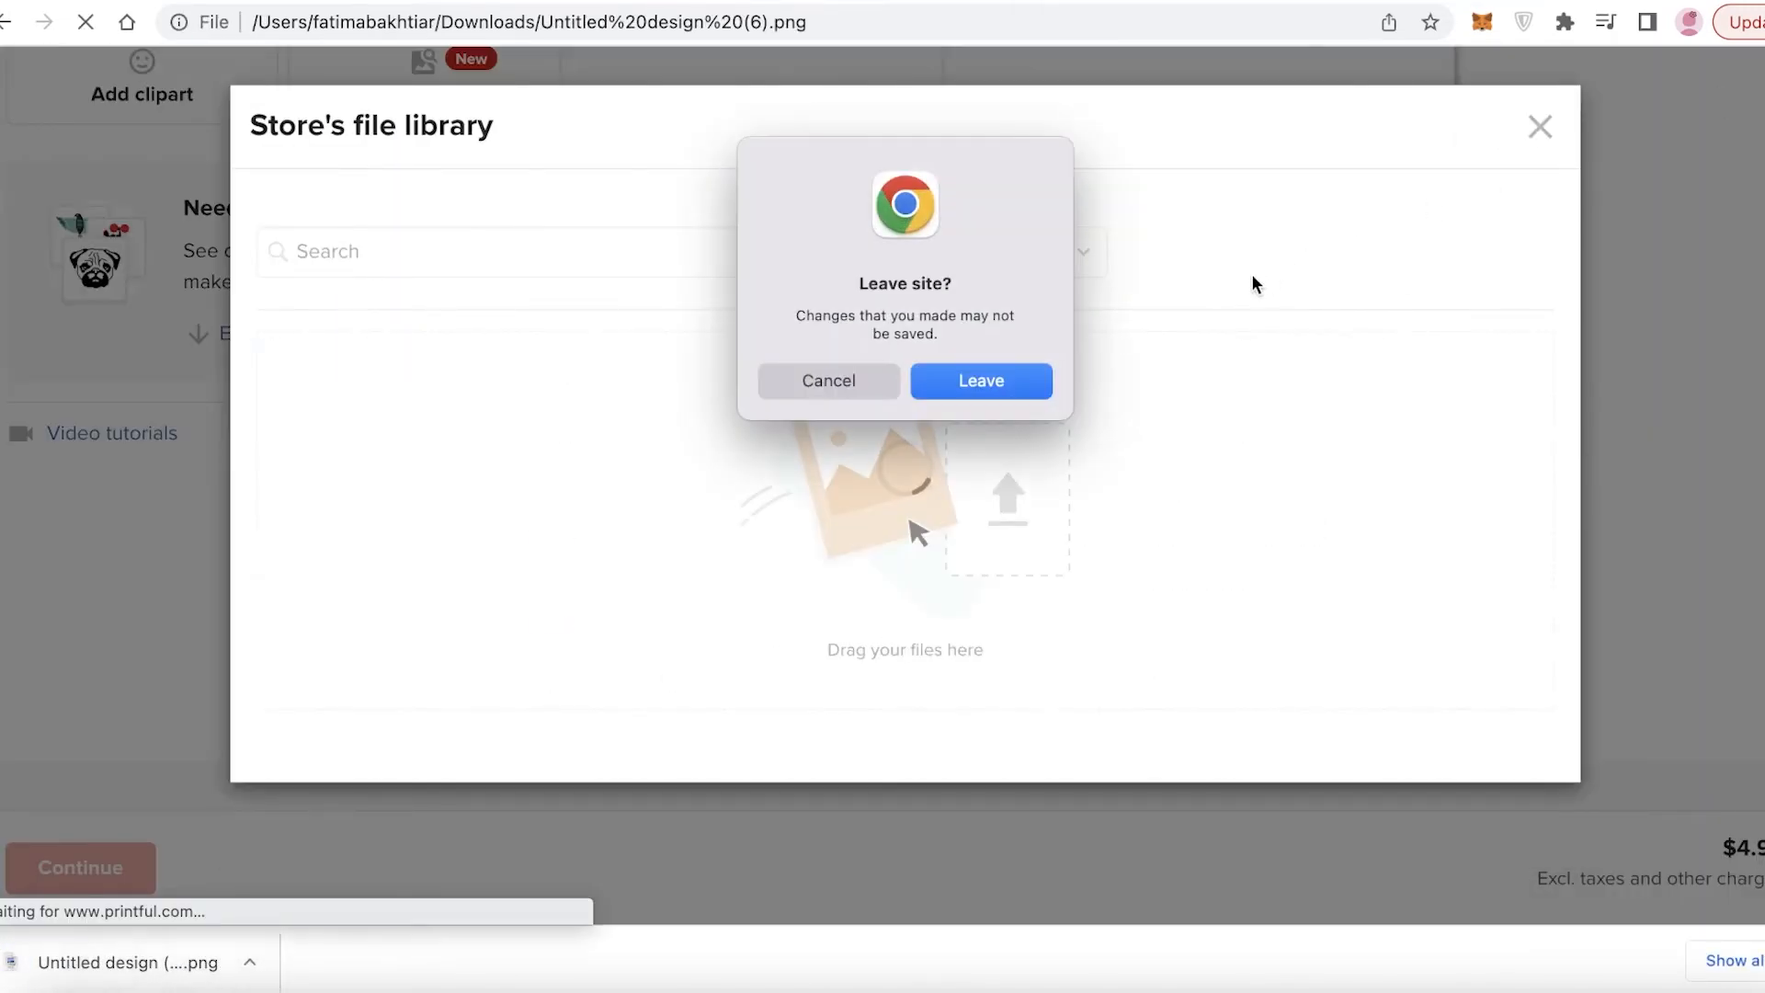
click(868, 382)
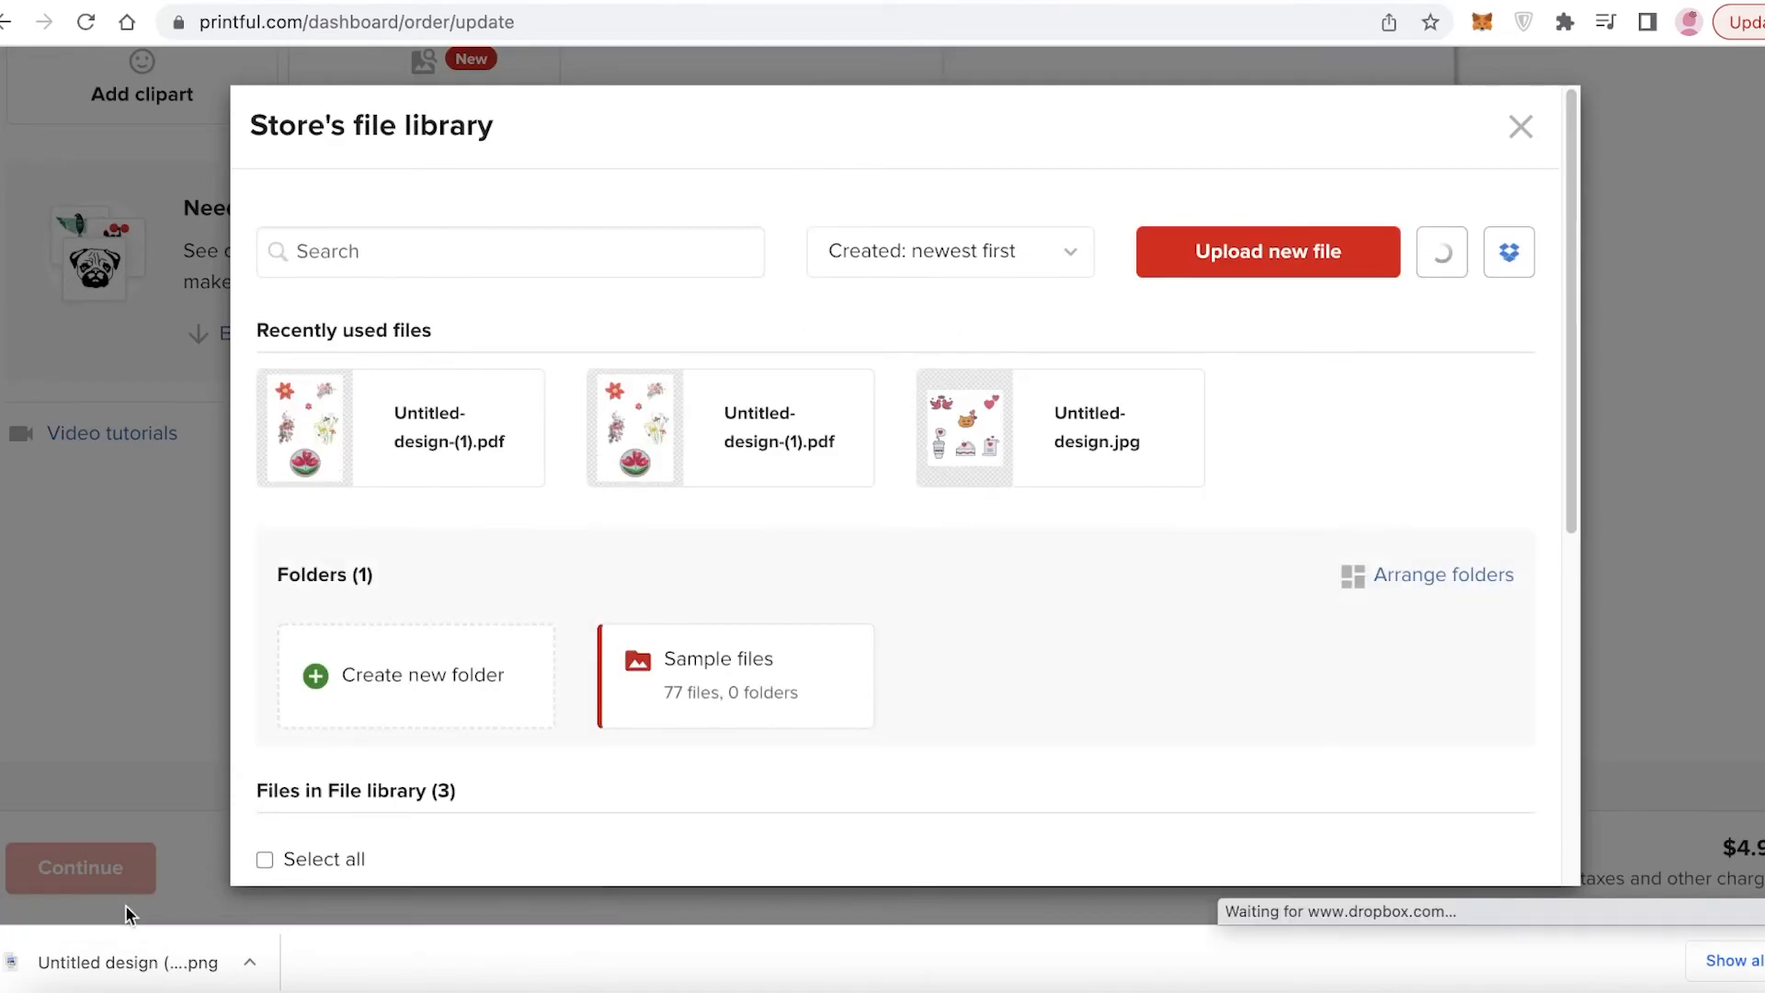
drag(103, 934, 1207, 281)
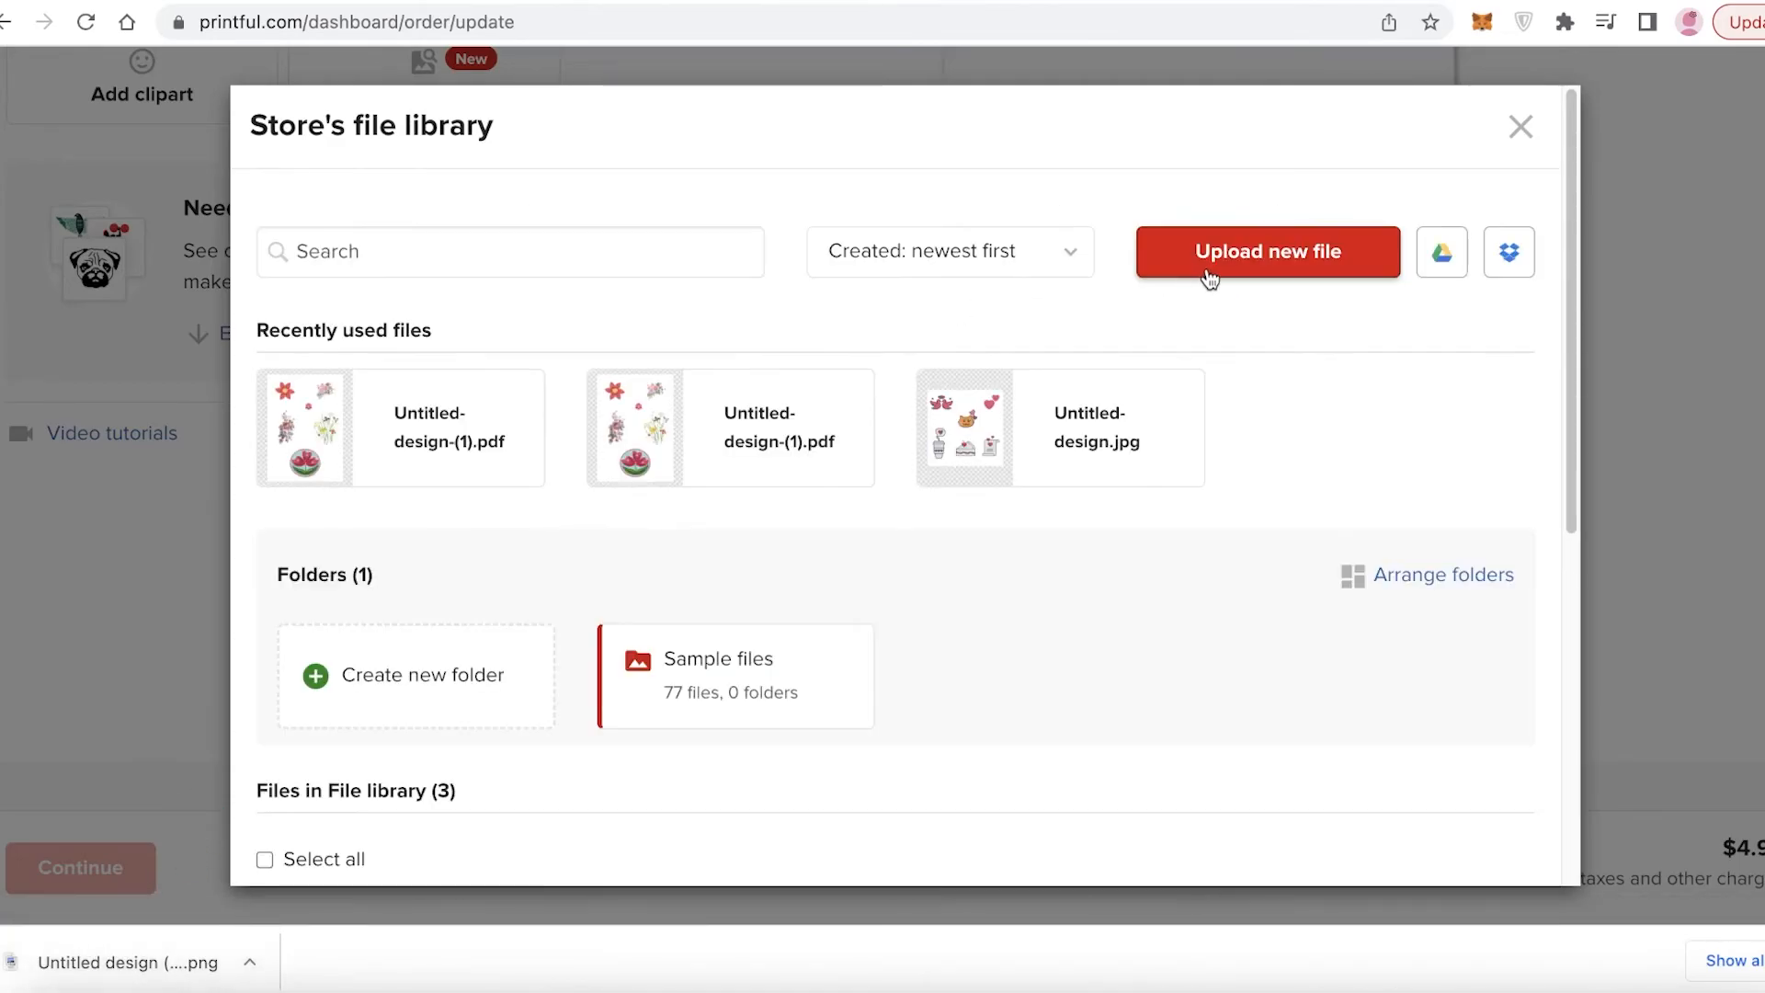
click(1216, 275)
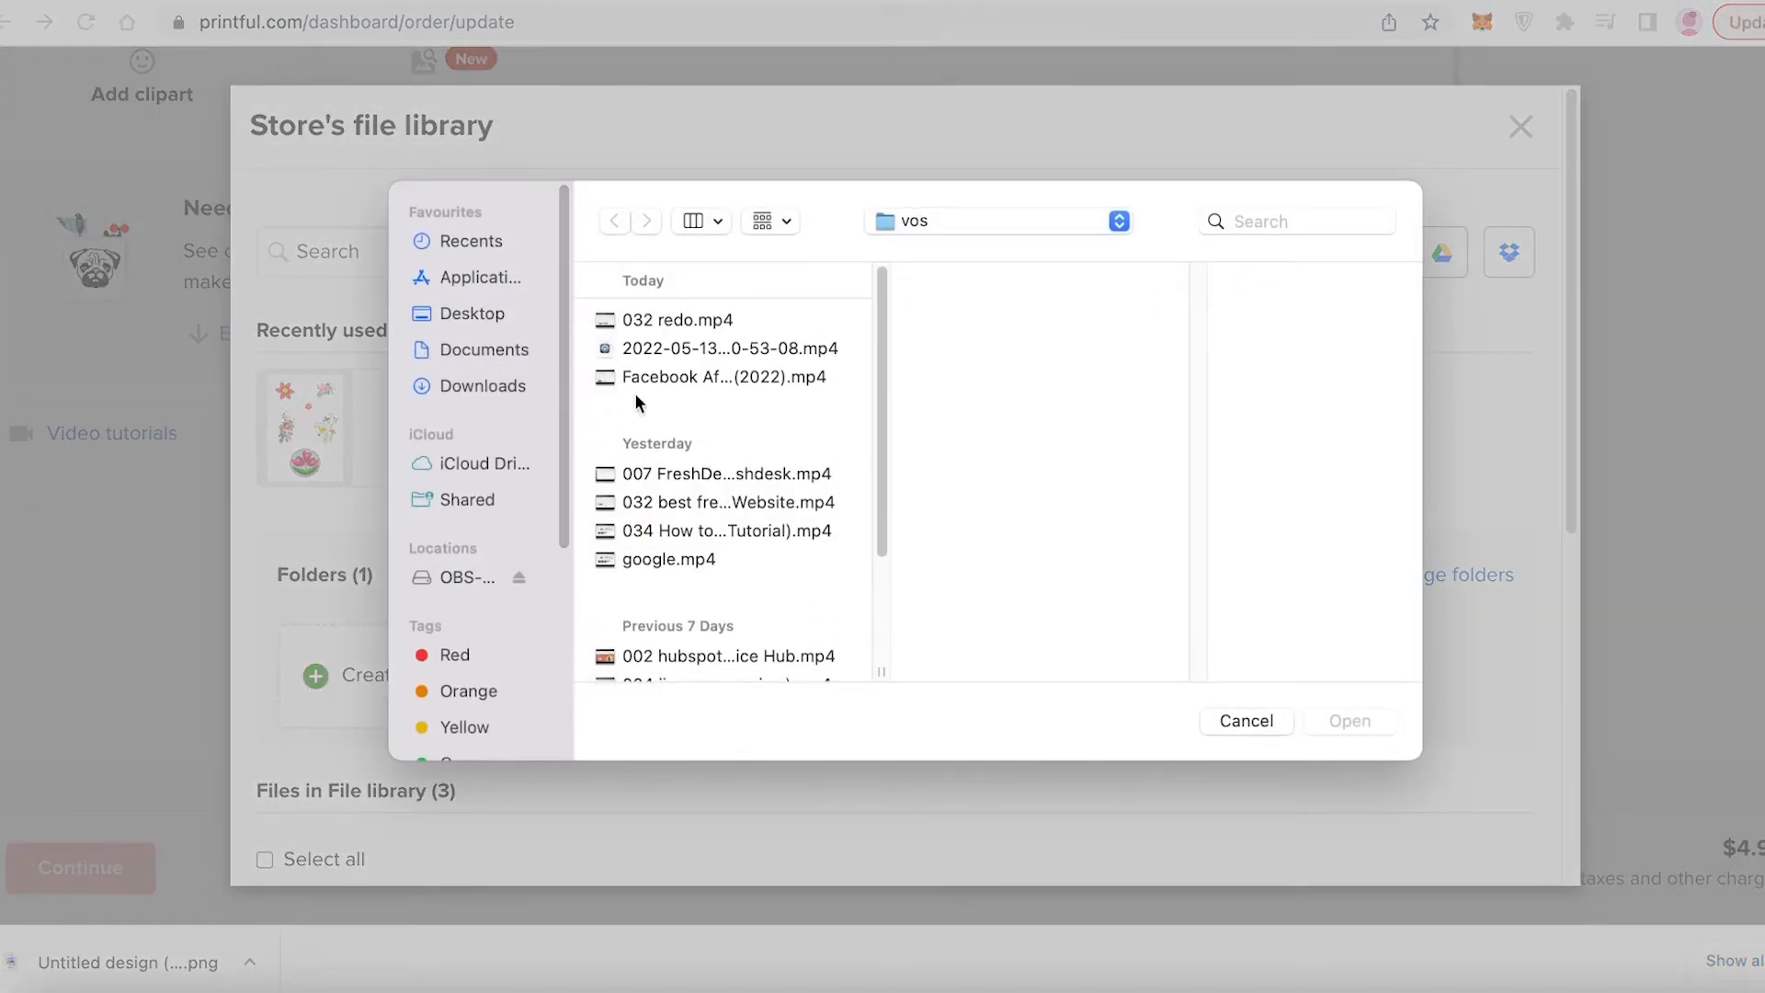
click(460, 359)
click(461, 381)
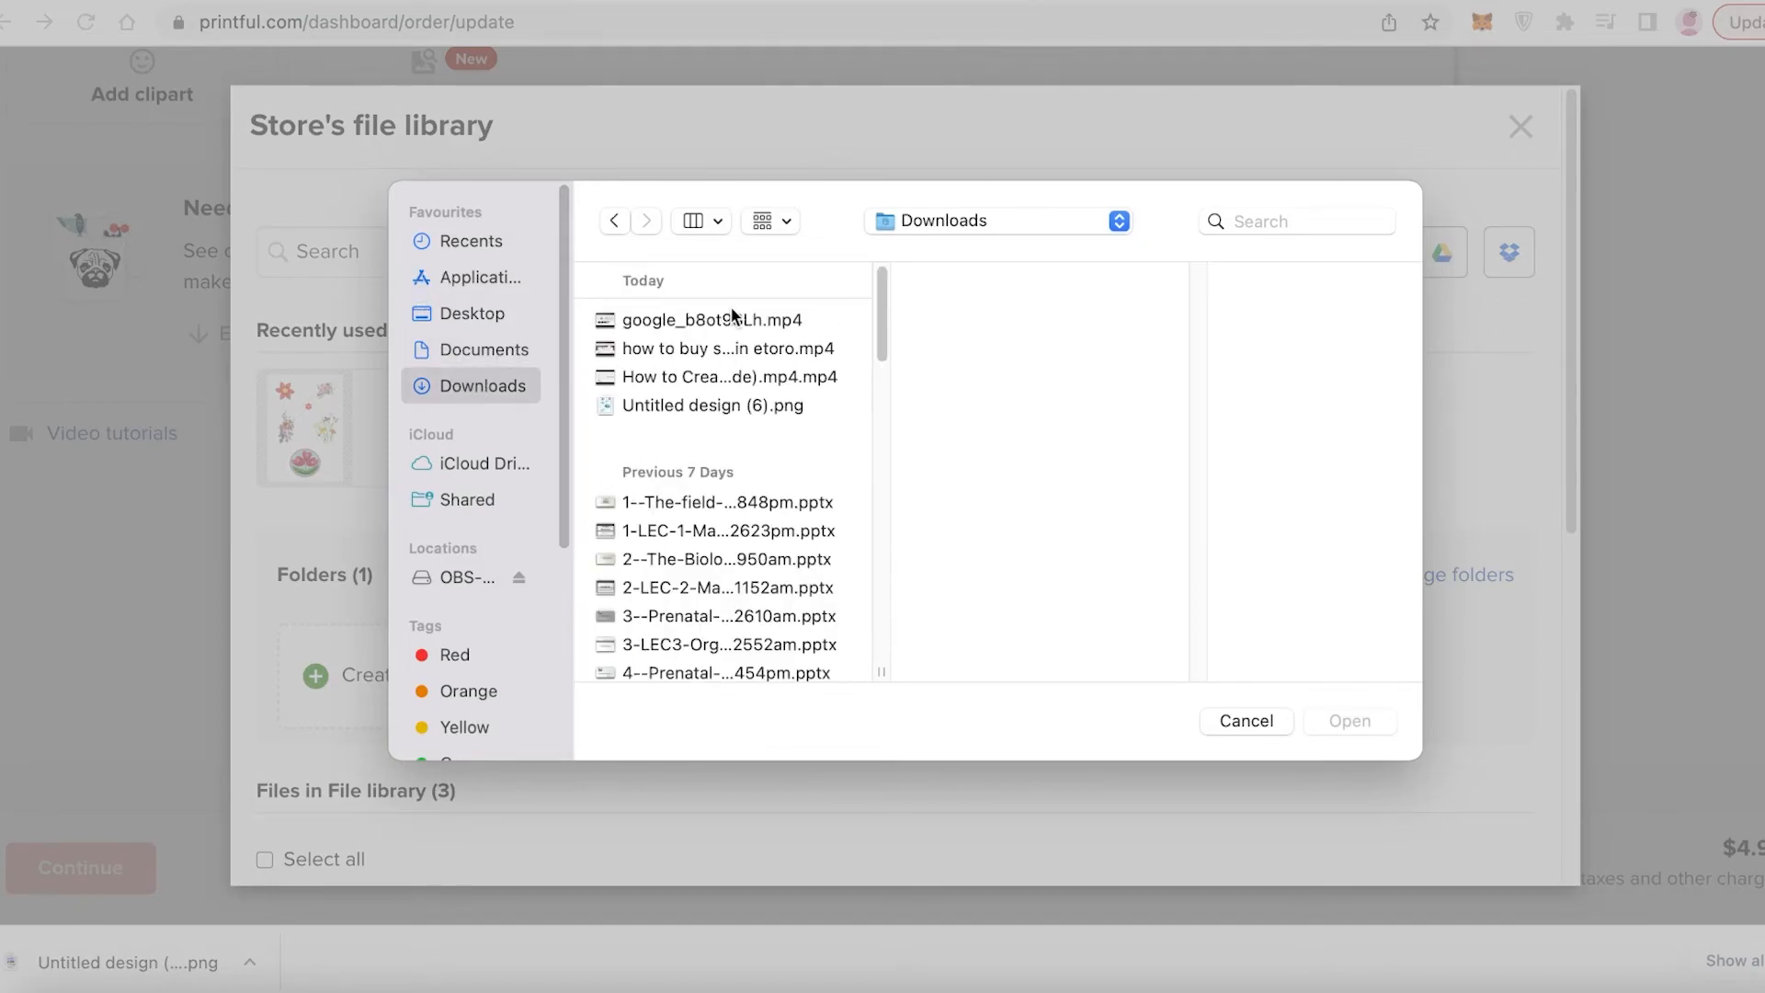
click(619, 406)
click(1346, 721)
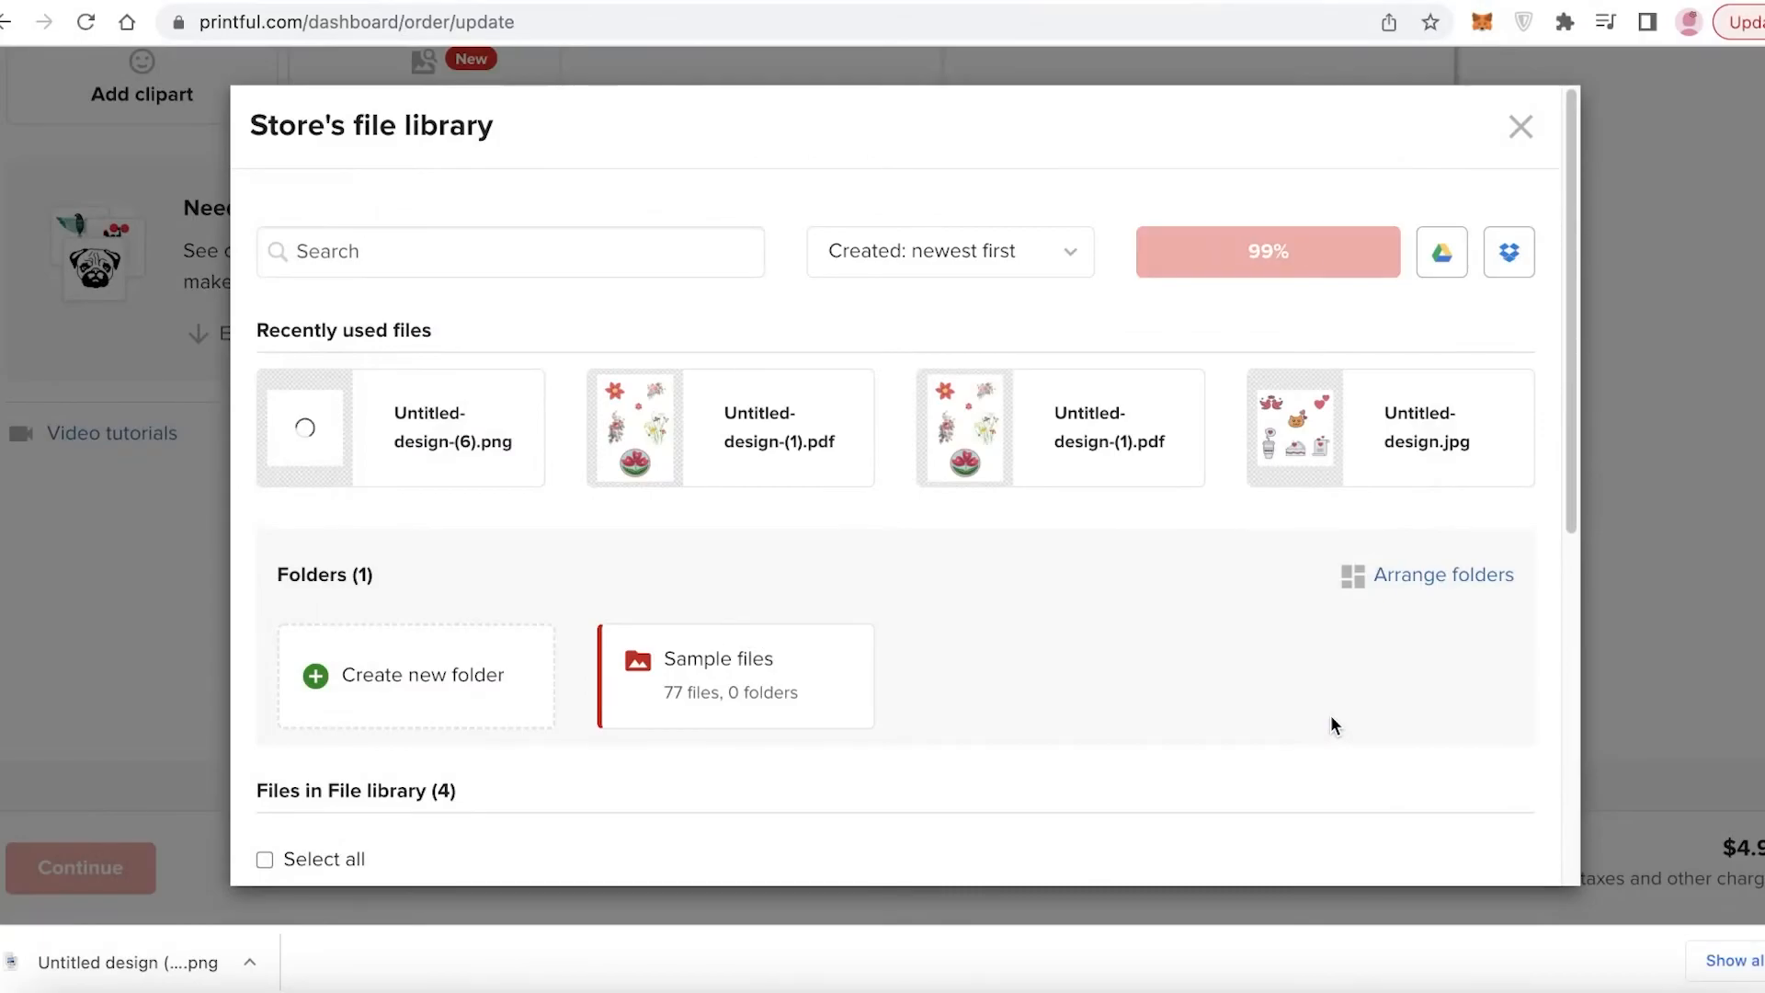
Apply the uploaded Untitled-design-(6).png to the kiss cut sticker sheet.
mouse_move(696, 469)
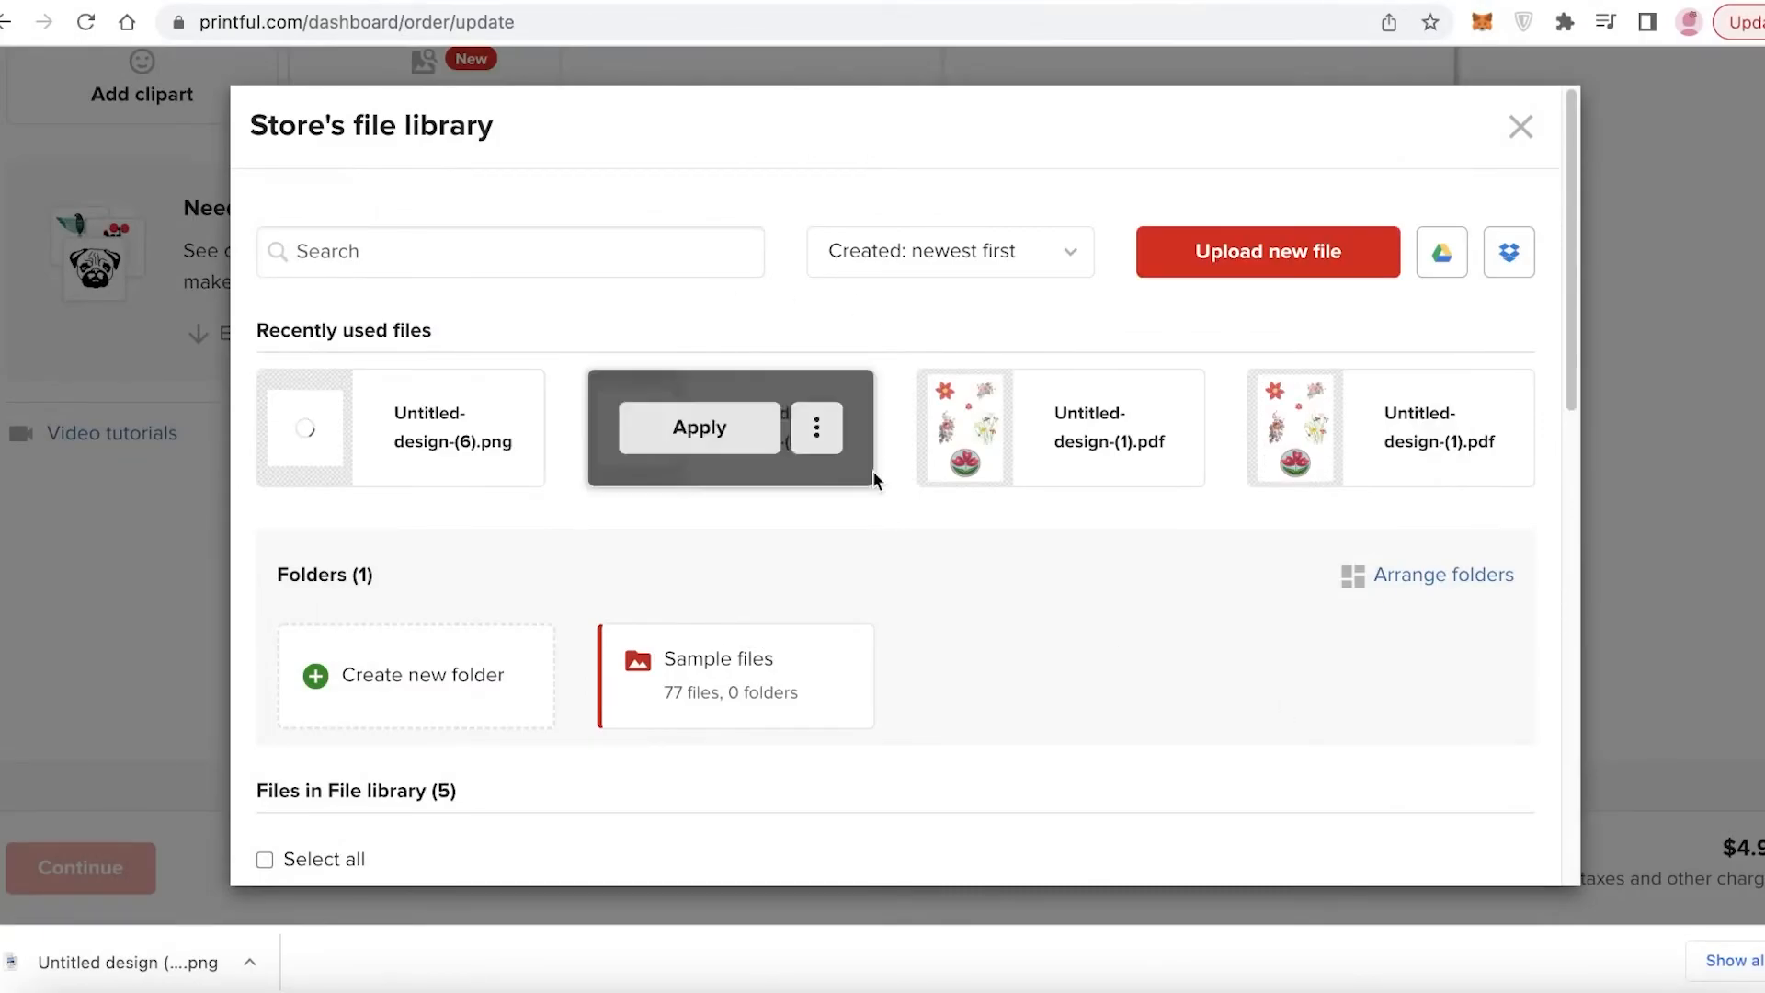
click(697, 430)
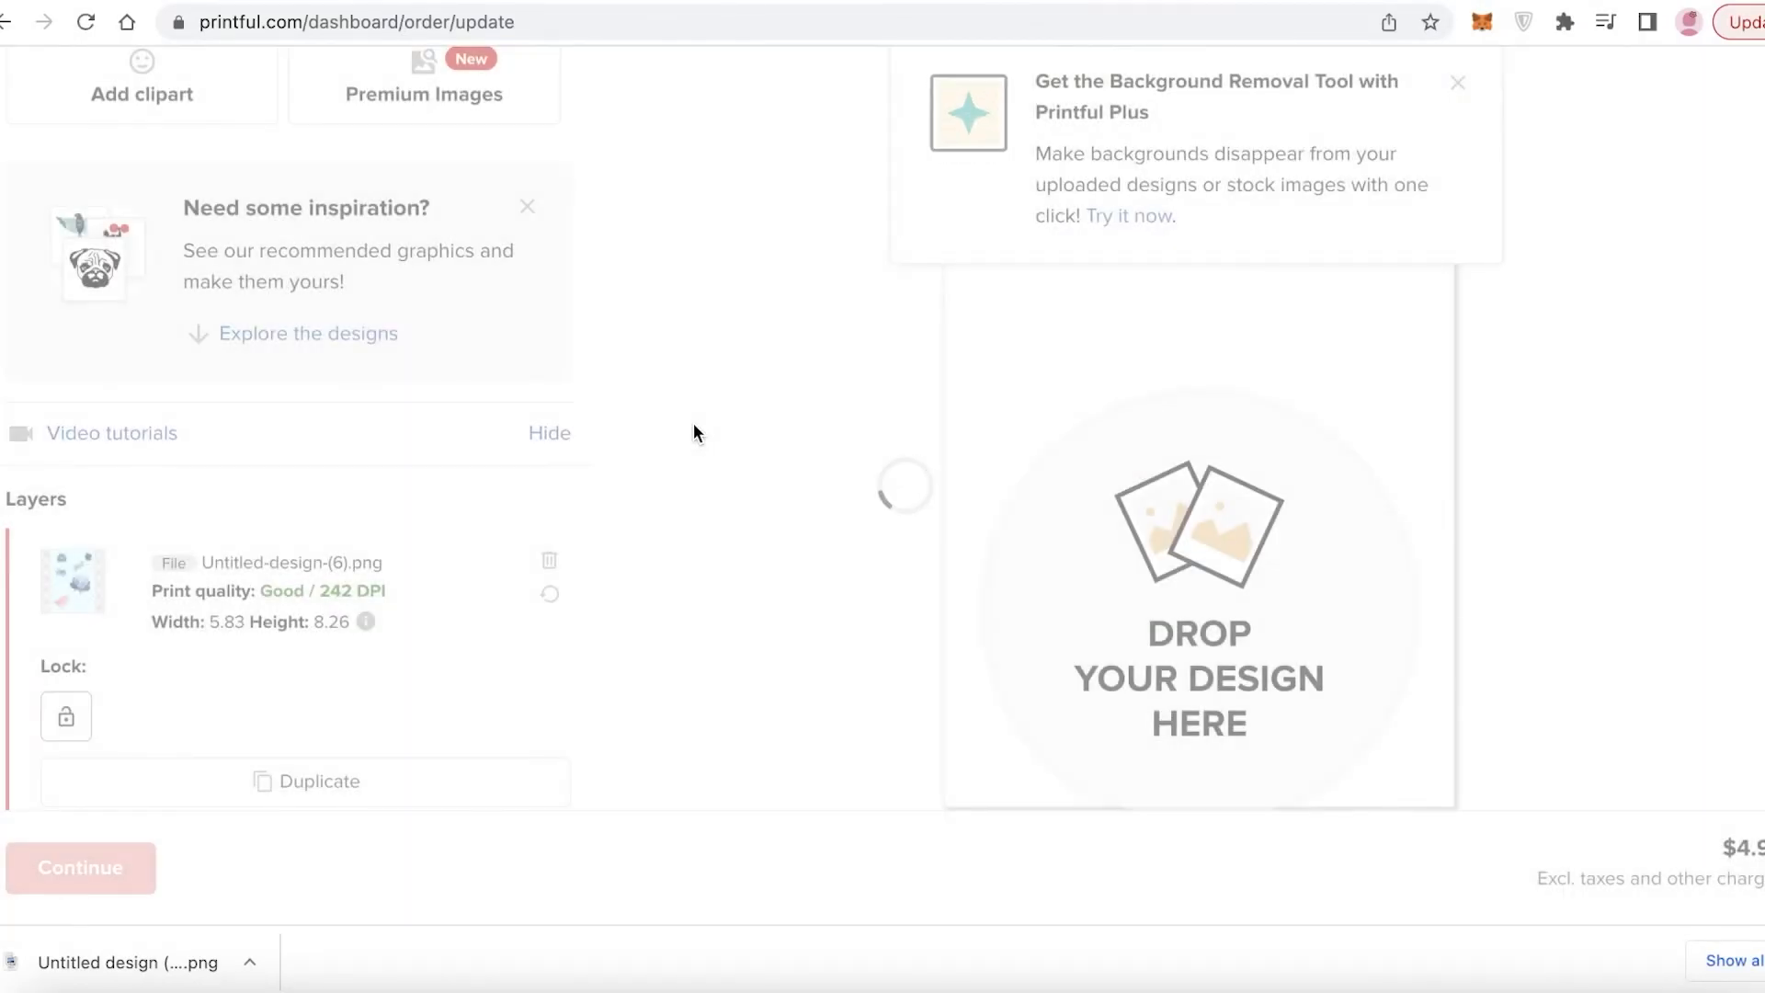
scroll(1362, 189, down, 10)
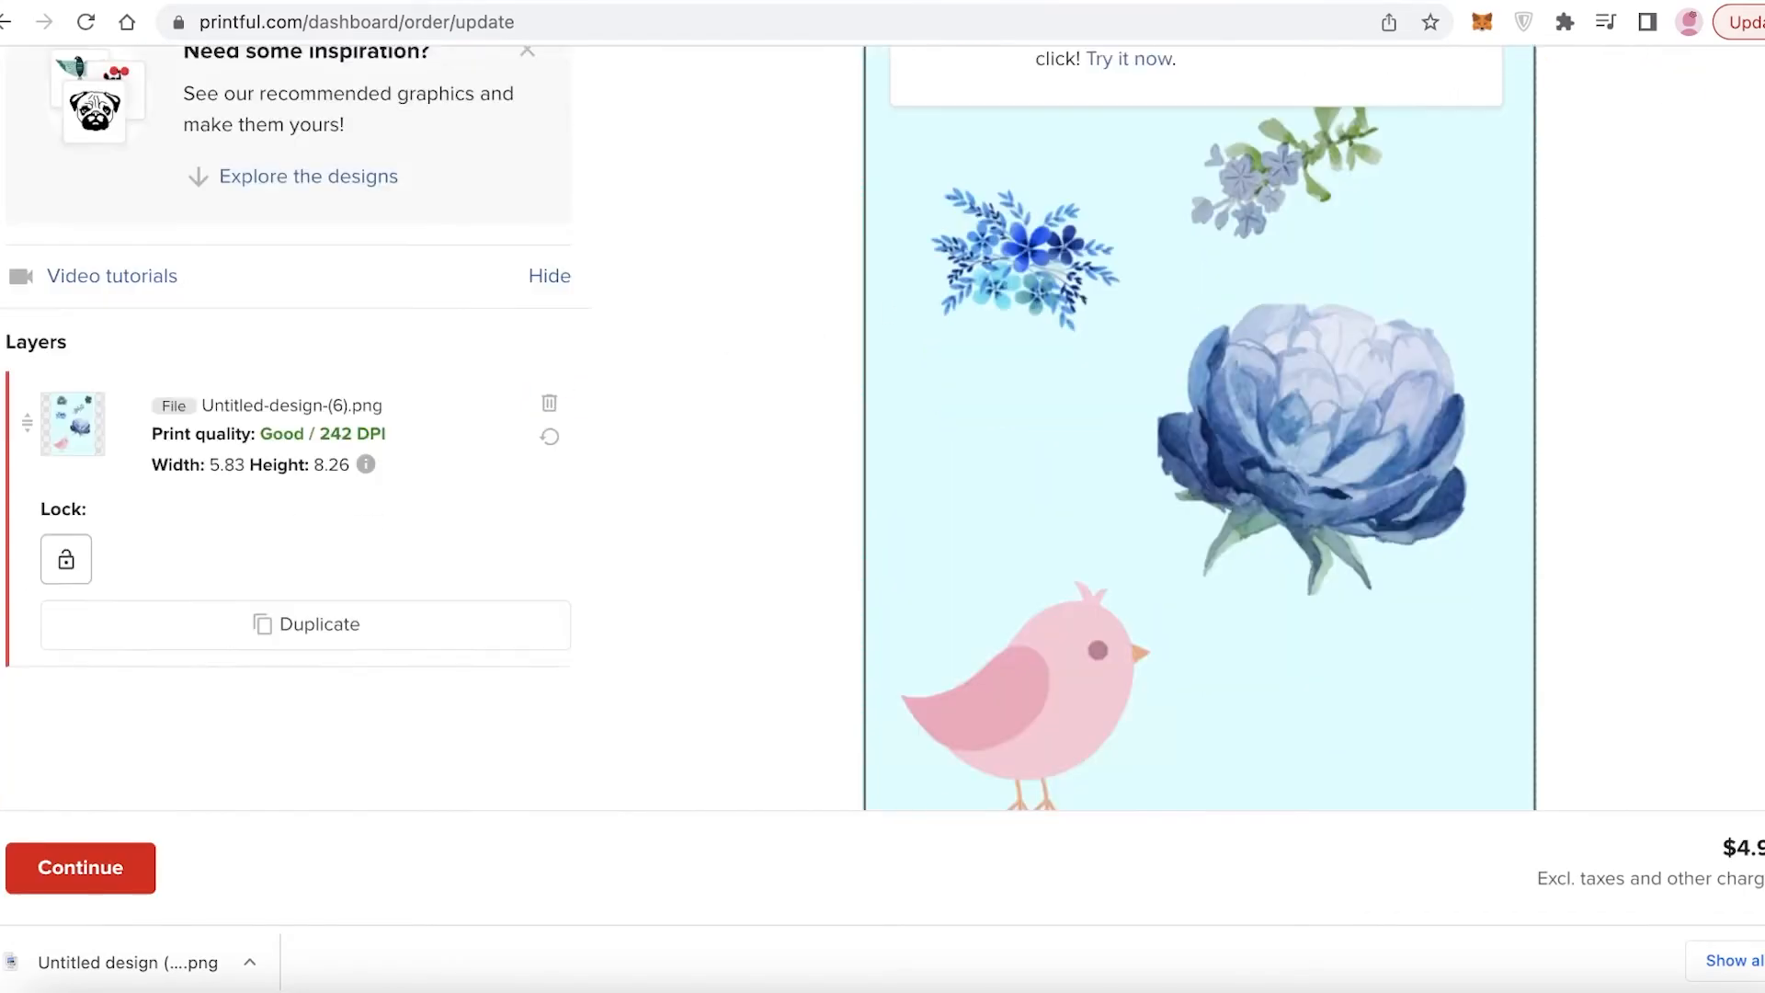
Read the tip about stickers placed too close together, and dismiss it along with the Background Removal Tool notice.
scroll(1489, 505, up, 15)
scroll(1701, 559, down, 7)
scroll(1692, 545, up, 6)
click(1687, 343)
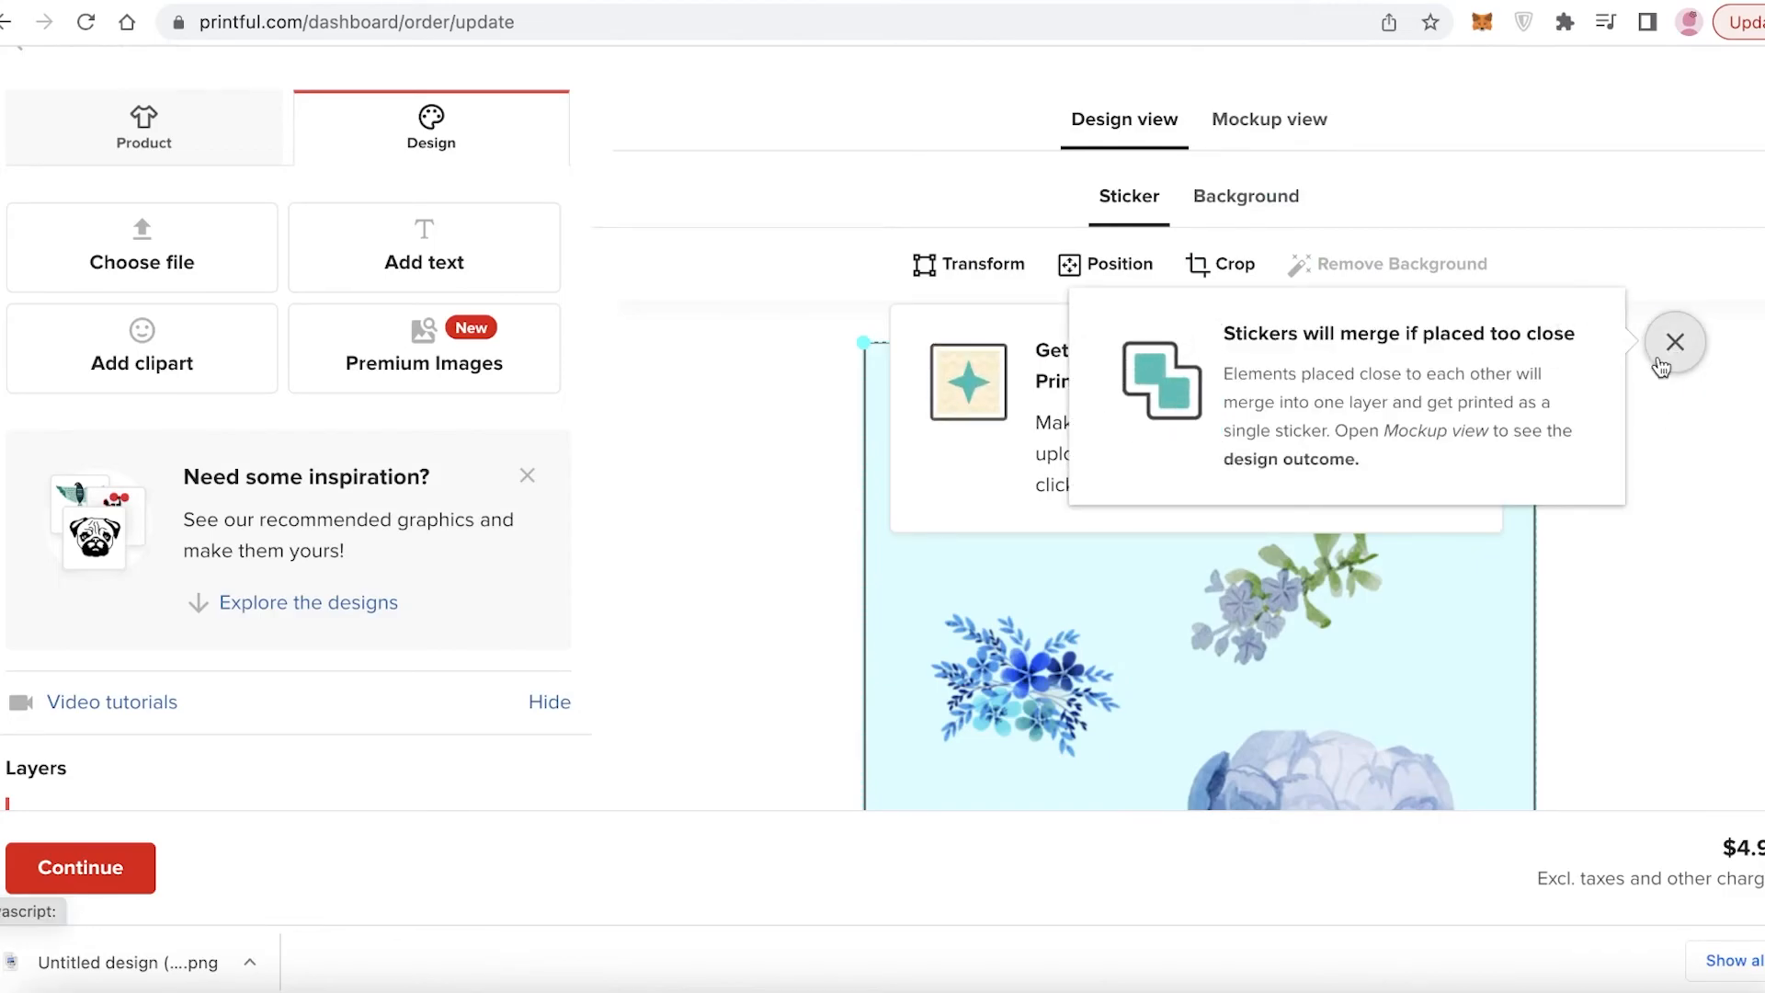
click(1661, 366)
click(1451, 352)
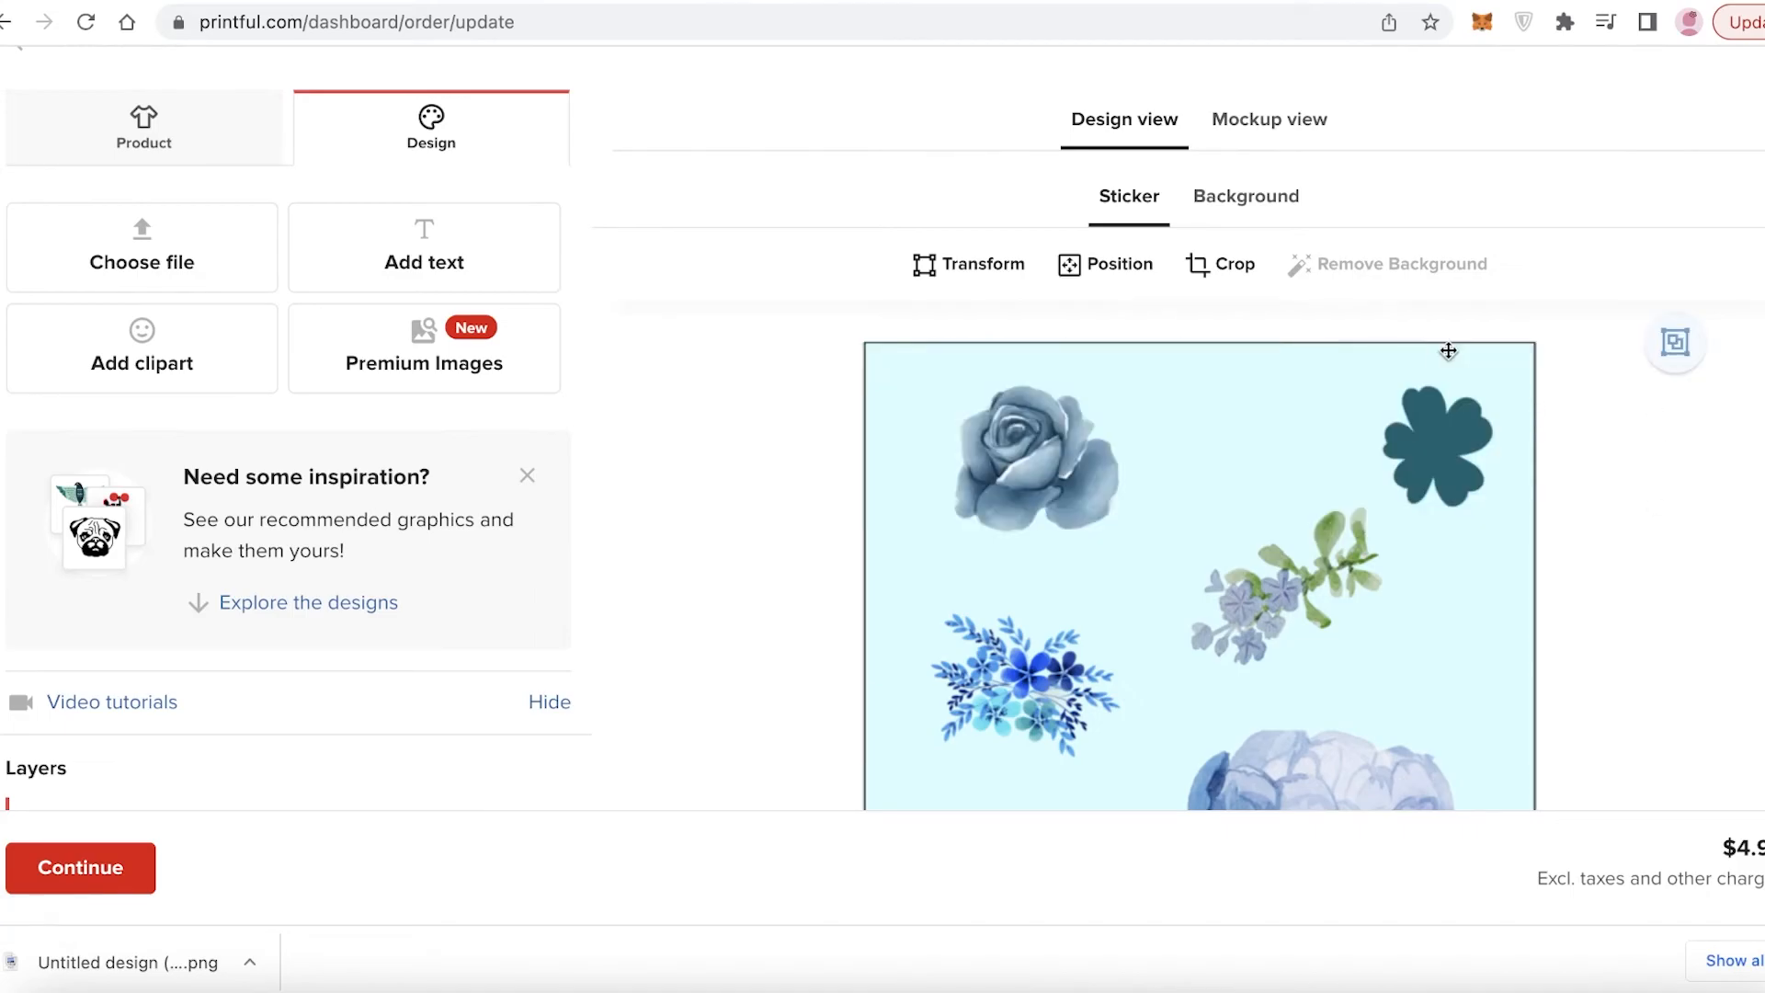
Review the whole sticker sheet in the design area and continue to the order's Products stage.
scroll(1451, 352, down, 7)
scroll(1450, 351, up, 6)
drag(1313, 263, 1328, 221)
scroll(1710, 398, down, 7)
scroll(1715, 413, up, 10)
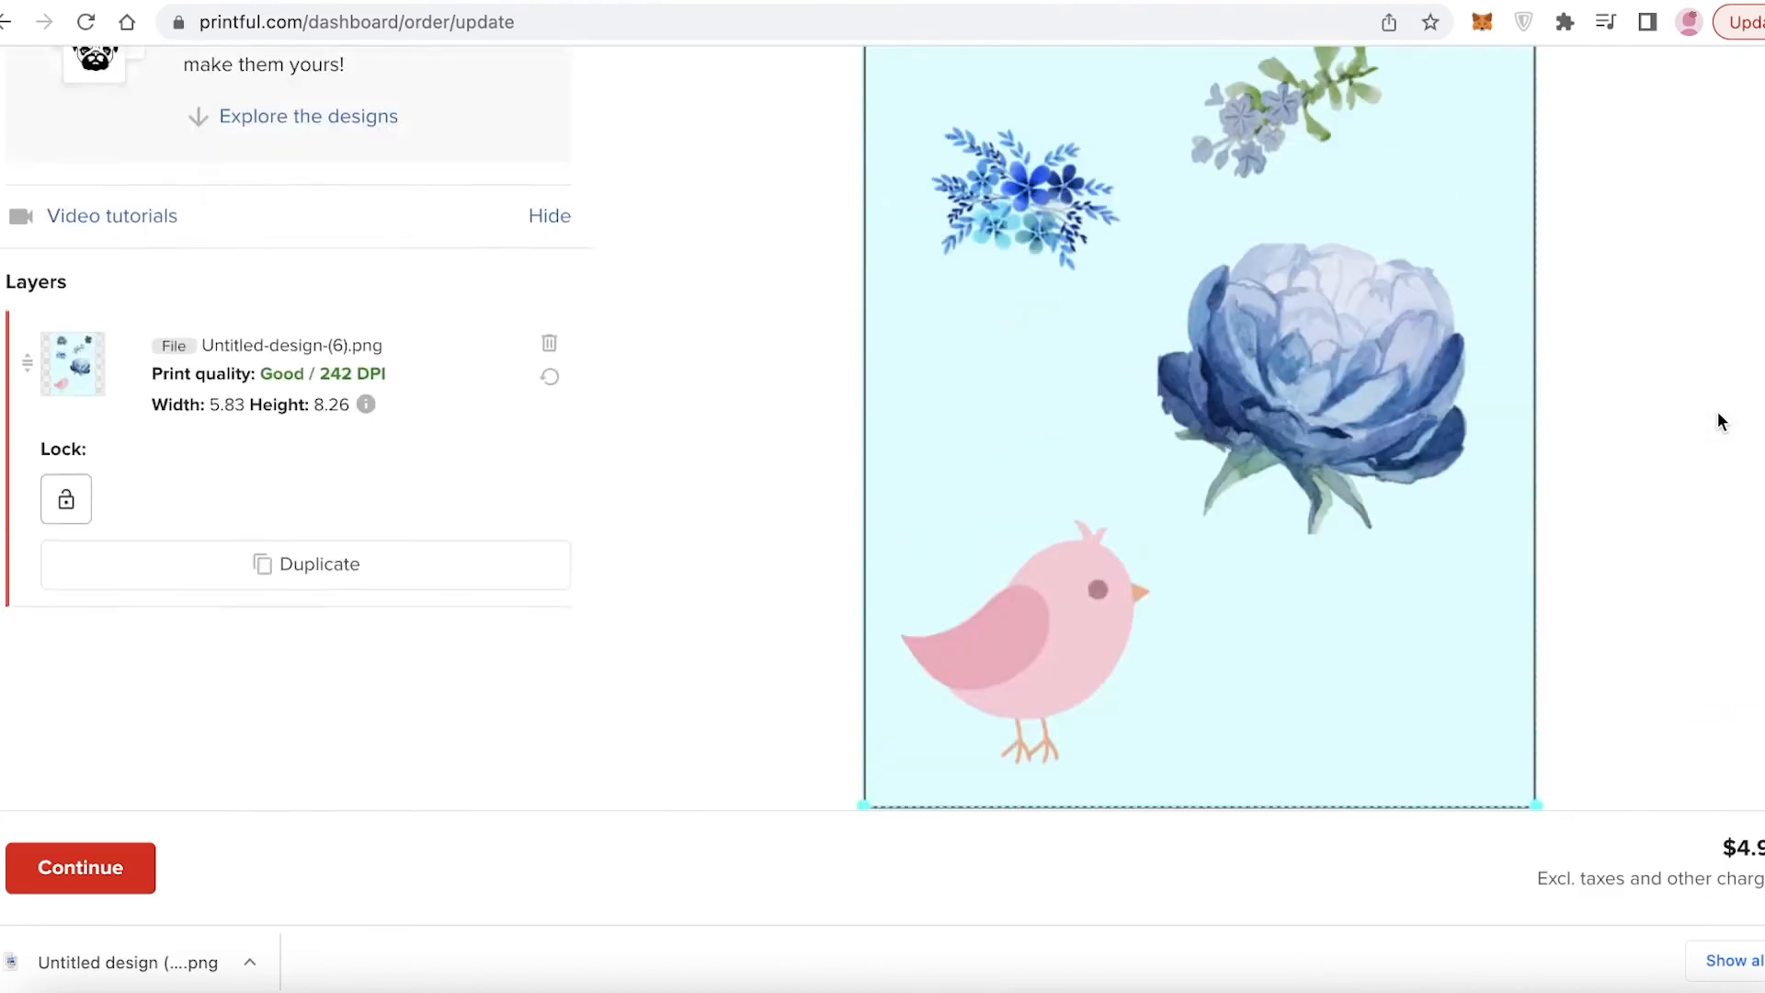
scroll(1716, 436, down, 10)
scroll(1722, 446, down, 1)
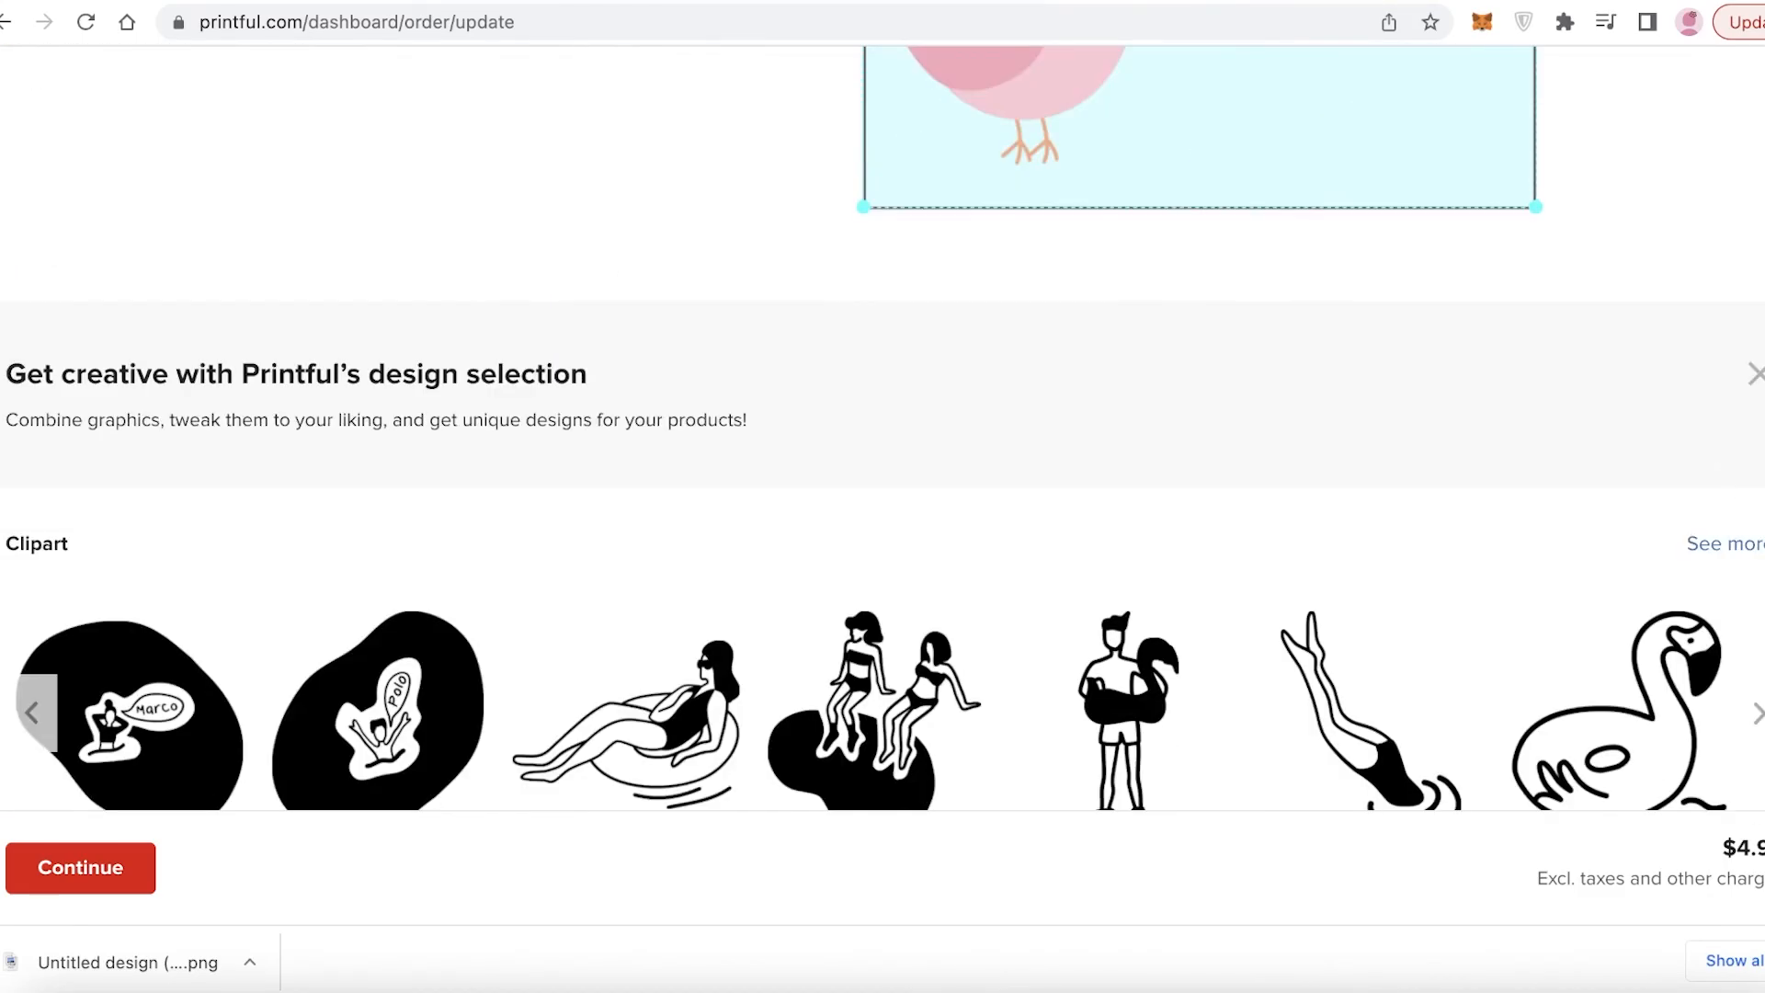
scroll(1438, 362, up, 10)
click(82, 878)
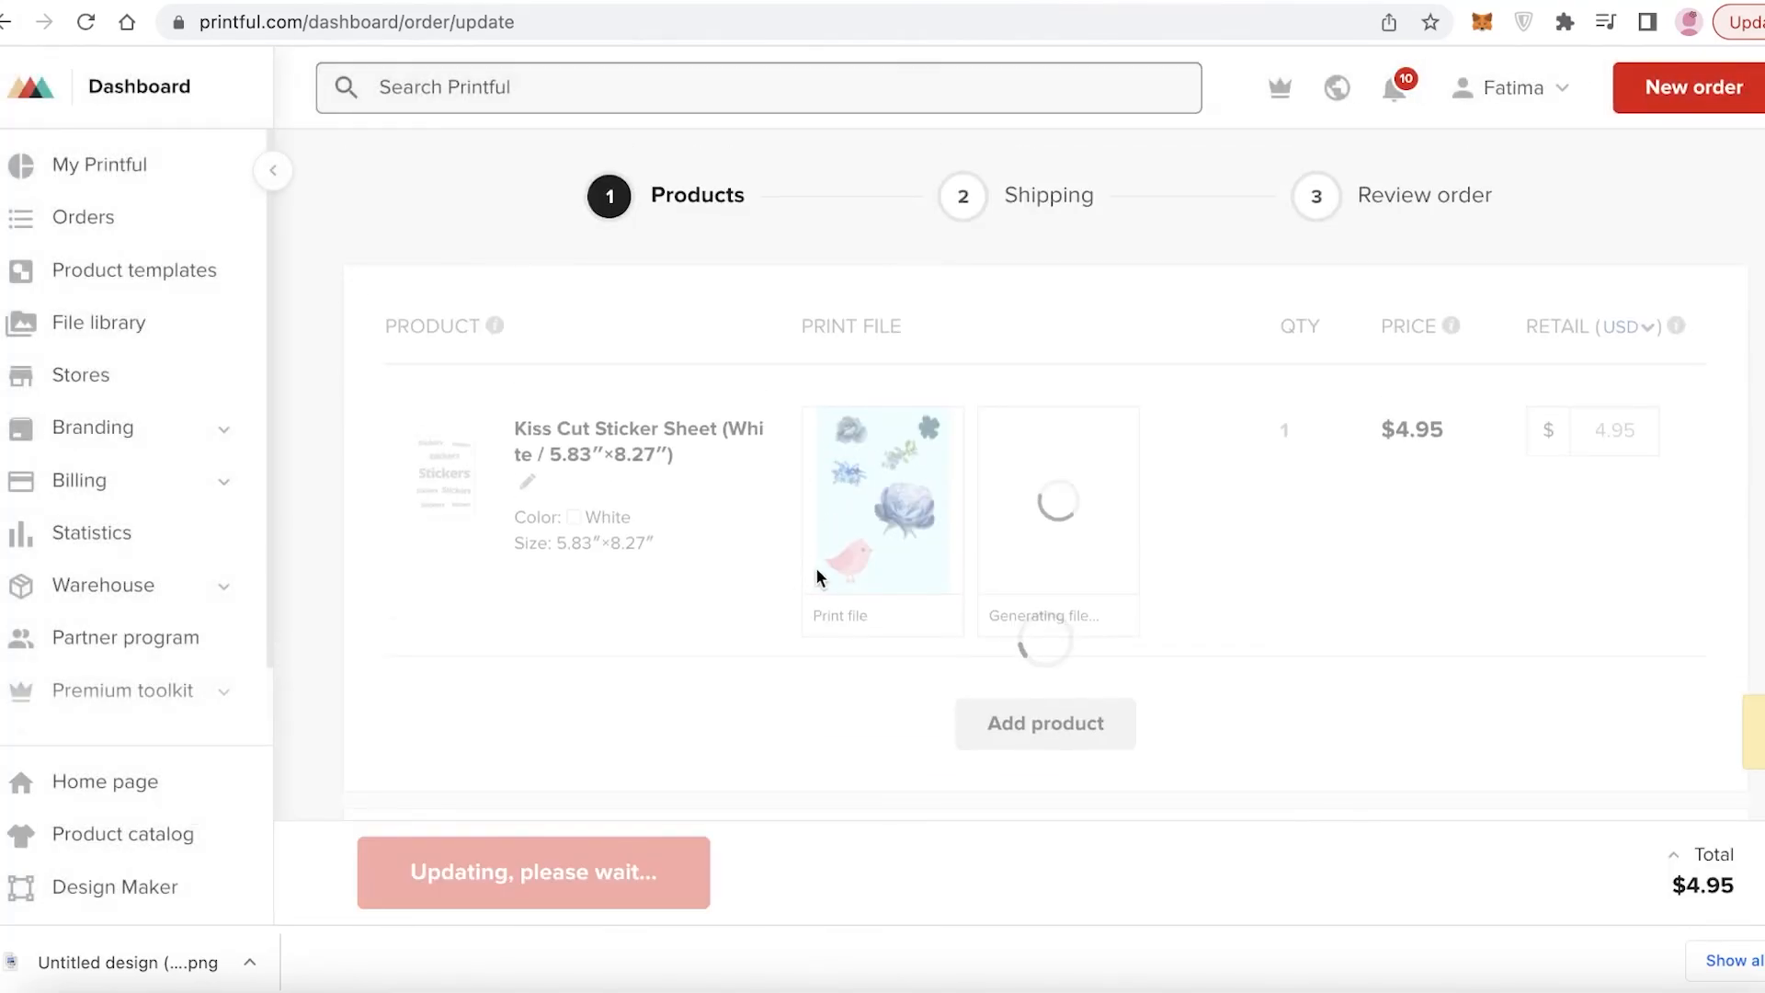